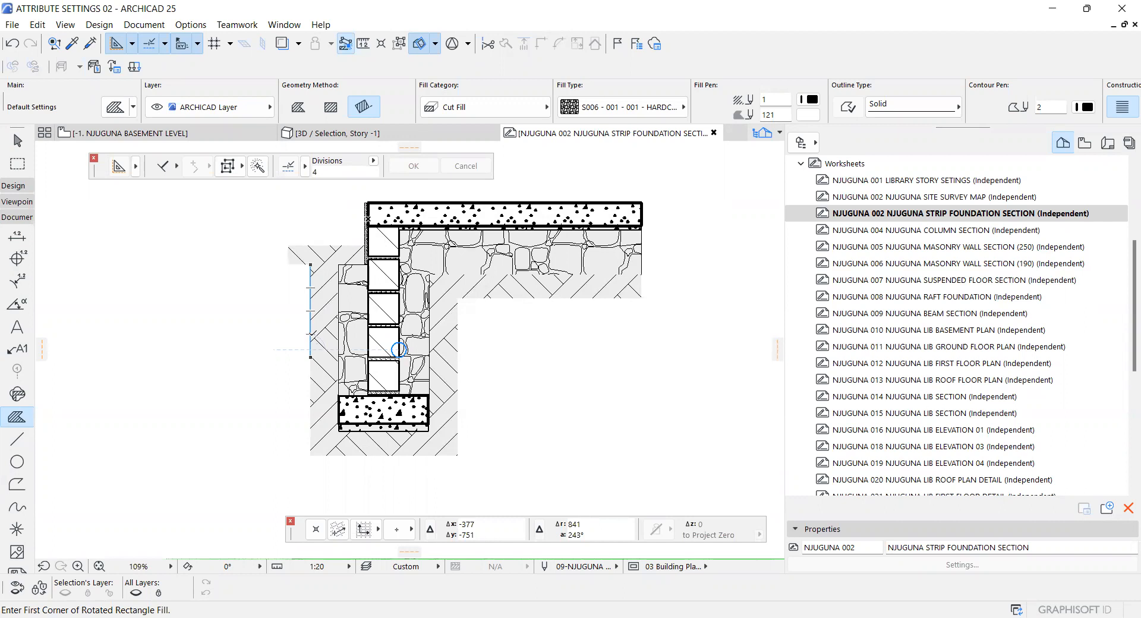
# Examine the footing, blinding layer and masonry wall of the strip foundation section up close
pyautogui.scroll(9, 346, 462)
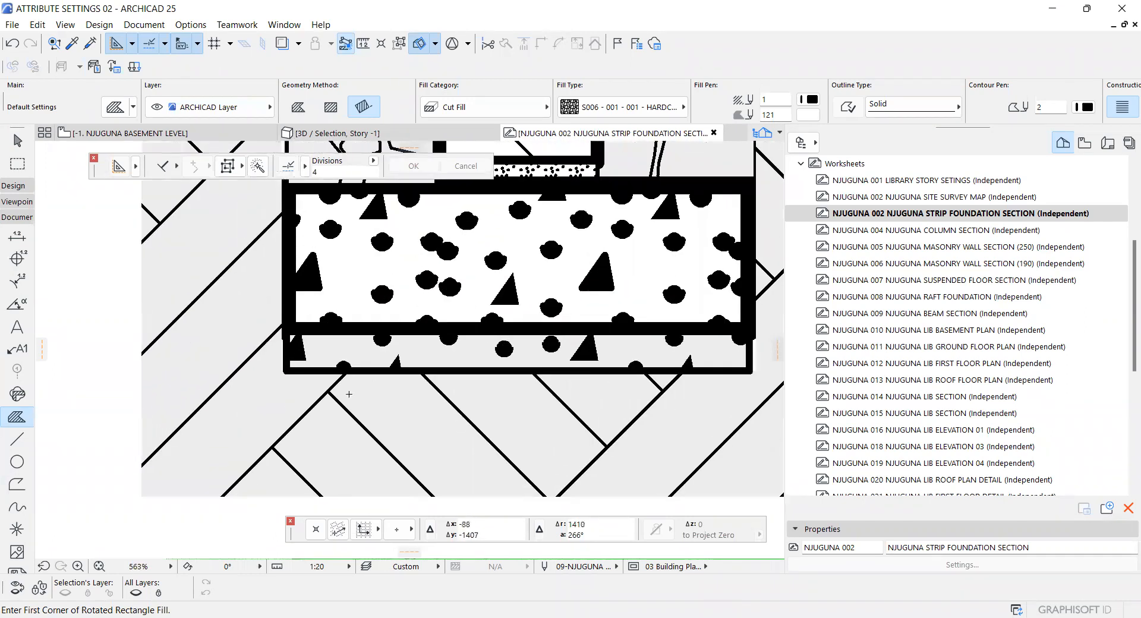
pyautogui.scroll(-2, 349, 394)
pyautogui.scroll(-2, 375, 375)
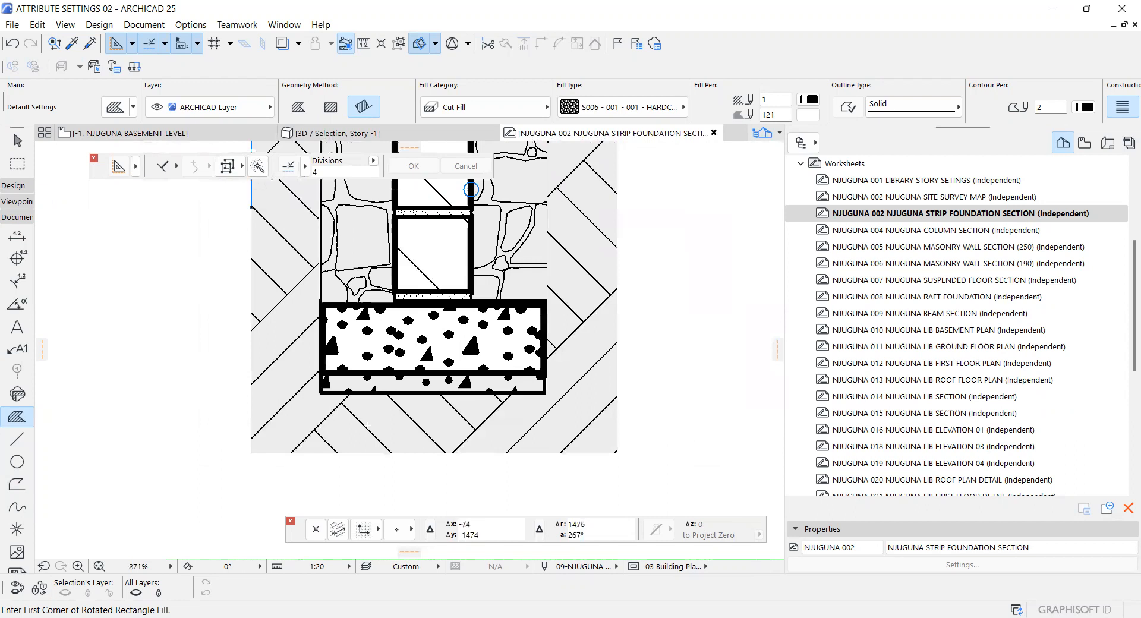
pyautogui.scroll(5, 366, 403)
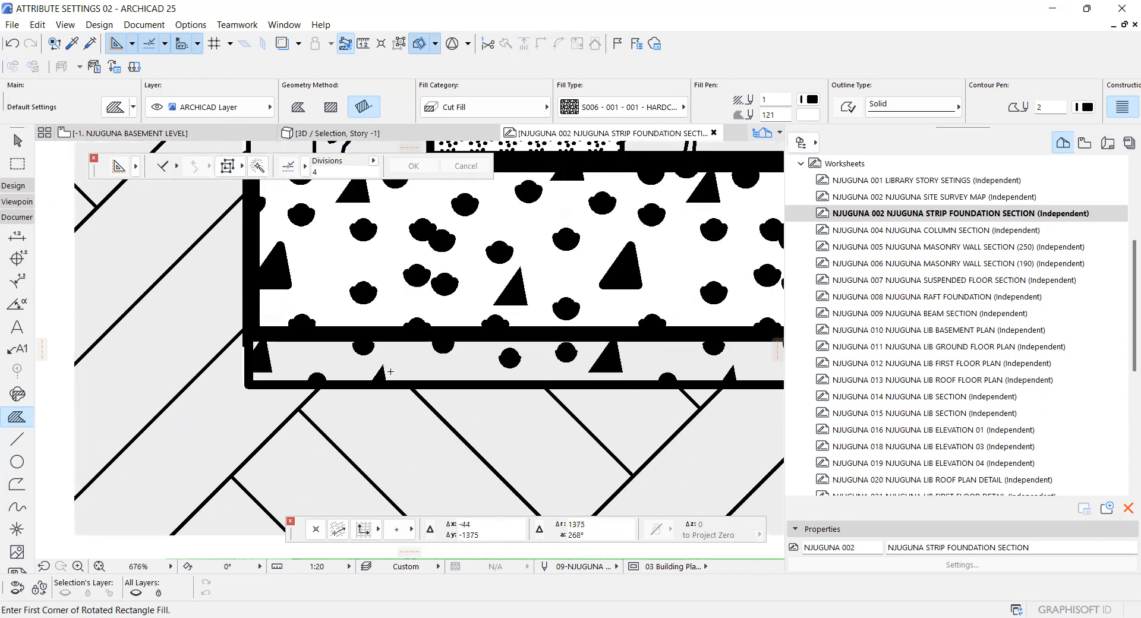
pyautogui.scroll(-3, 359, 431)
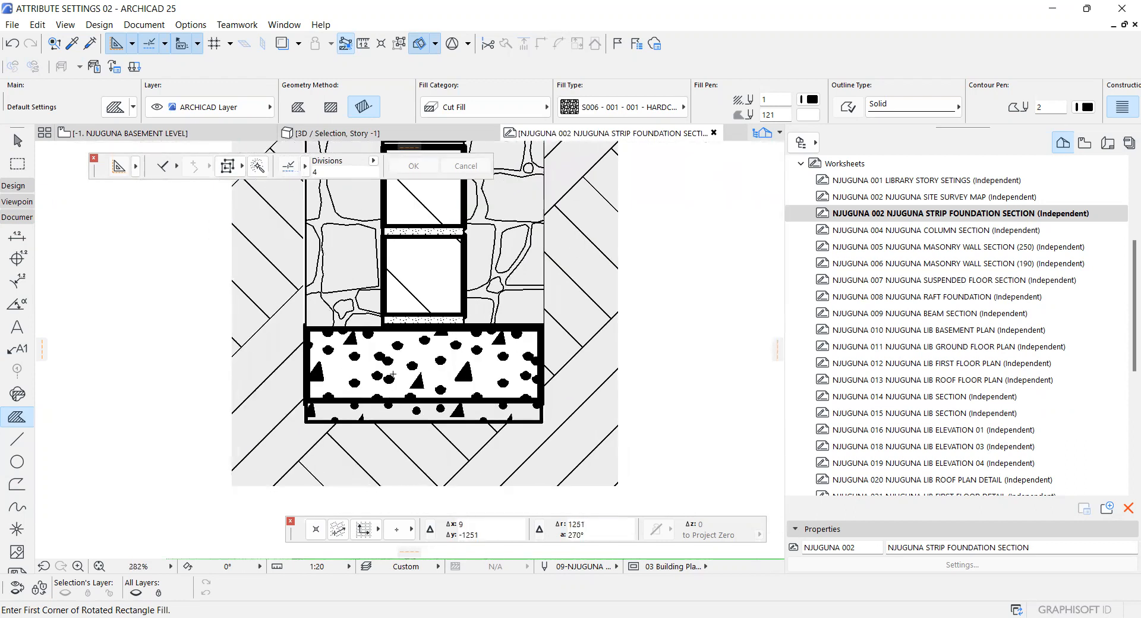
pyautogui.scroll(-5, 372, 378)
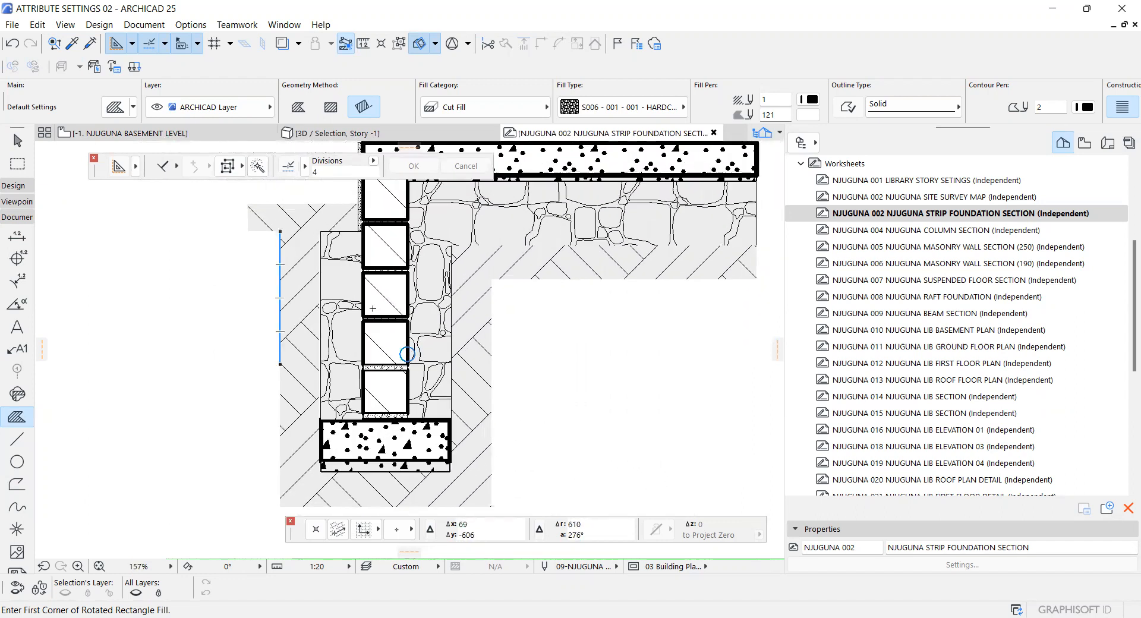
pyautogui.scroll(-3, 338, 341)
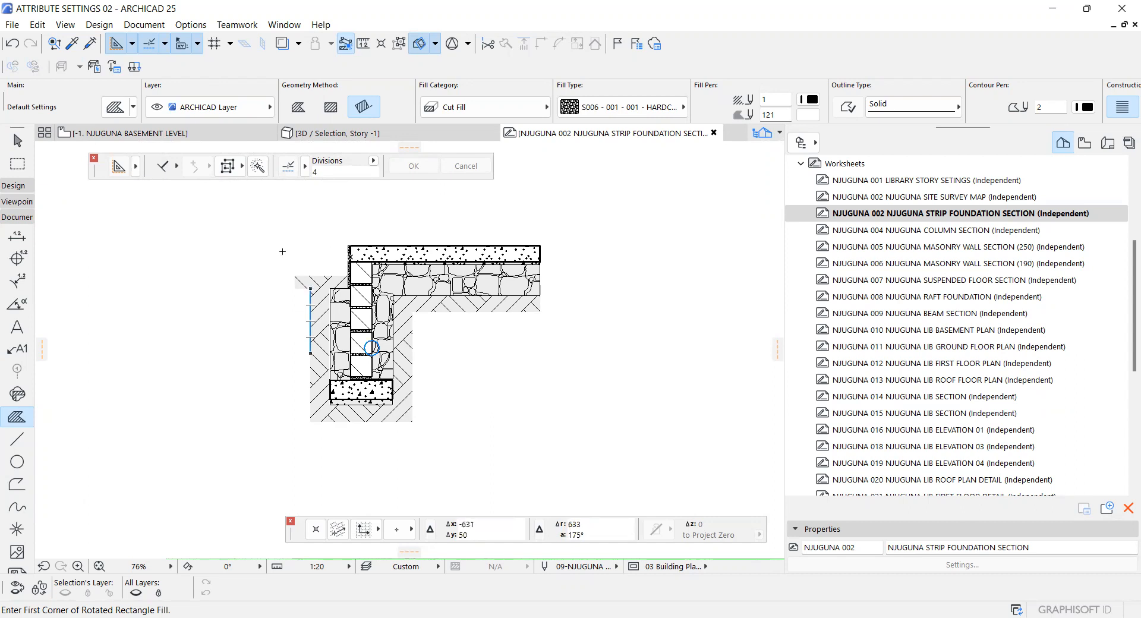
# Move the whole foundation section slightly, using the concrete slab's lower-left corner as the reference point, and clear the selection
pyautogui.press('Escape')
pyautogui.hotkey('ctrl', 'a')
pyautogui.scroll(1, 351, 279)
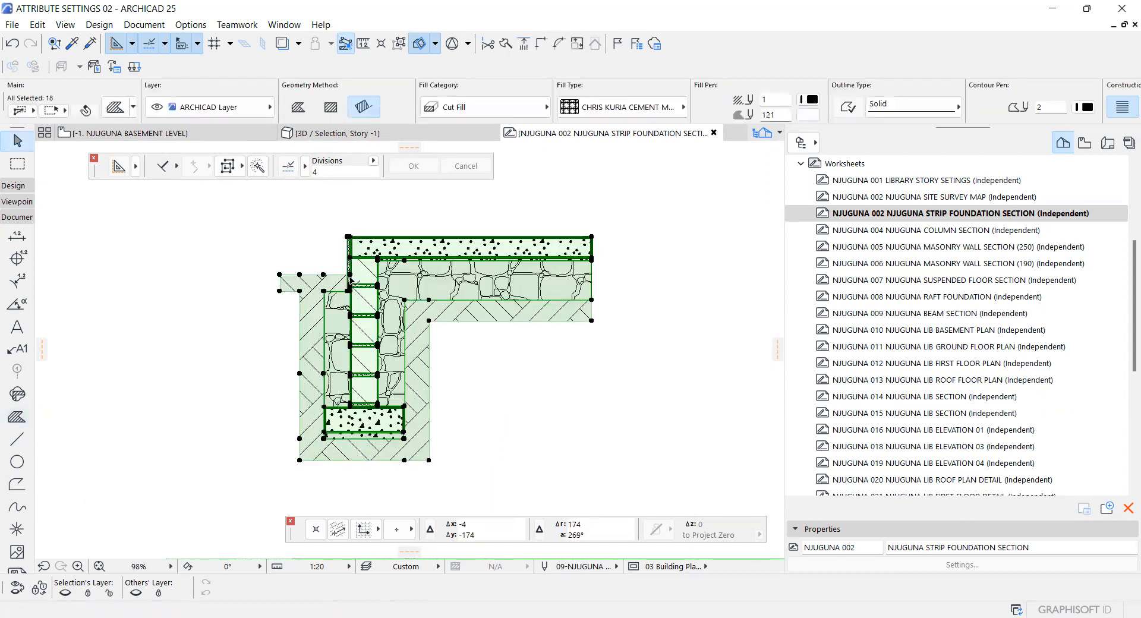
pyautogui.scroll(4, 351, 280)
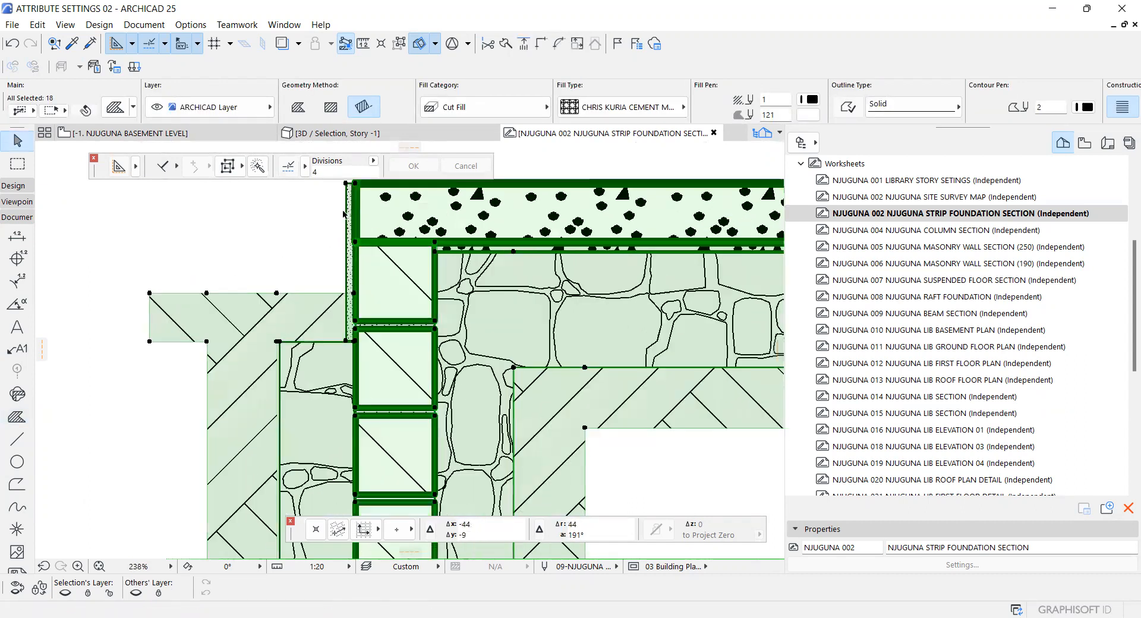
pyautogui.scroll(4, 356, 237)
pyautogui.scroll(3, 376, 254)
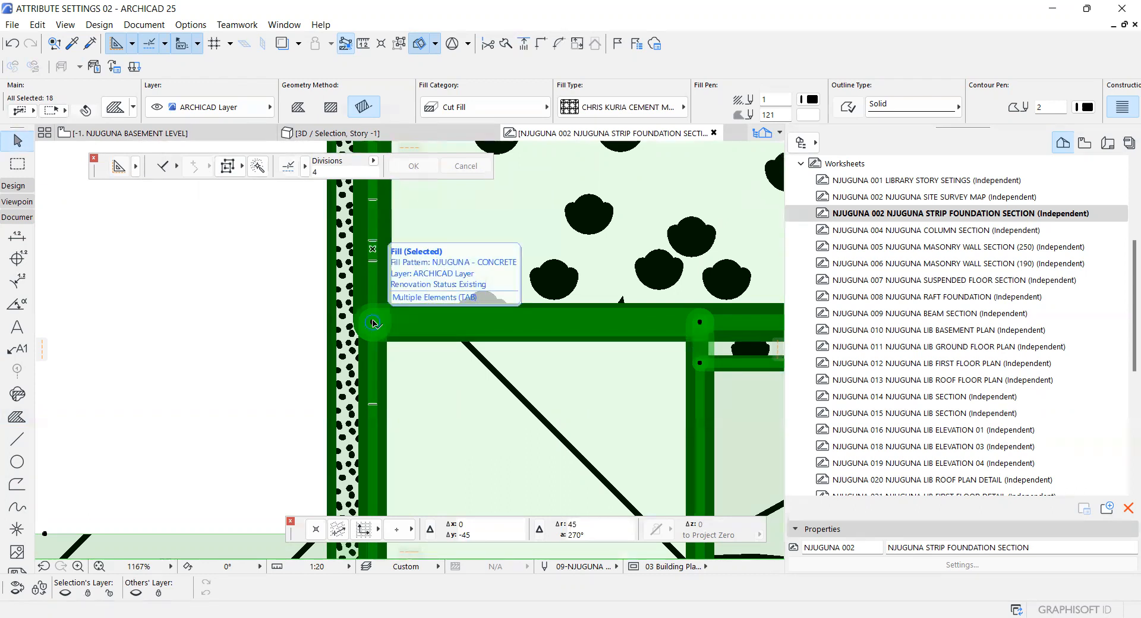
pyautogui.hotkey('ctrl', 'd')
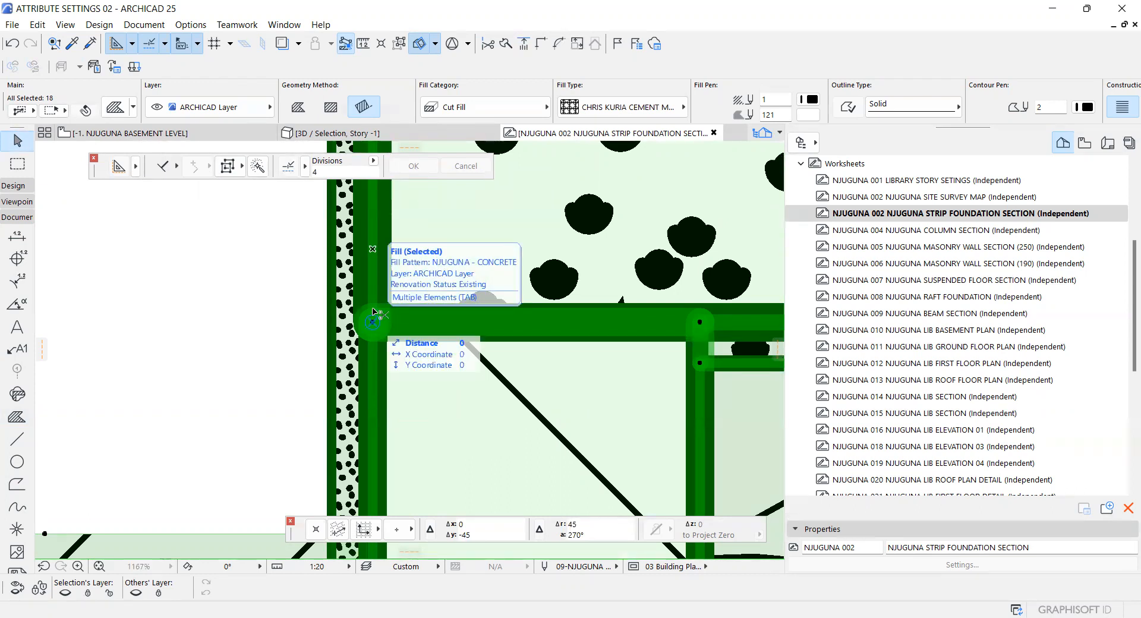
pyautogui.click(373, 322)
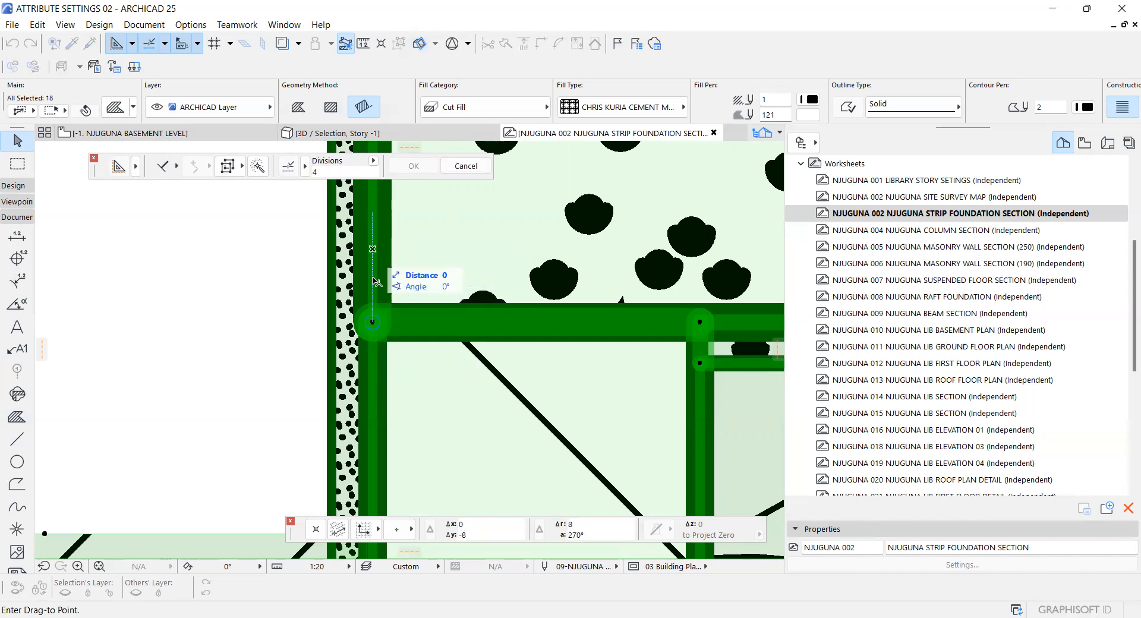
pyautogui.scroll(-5, 373, 324)
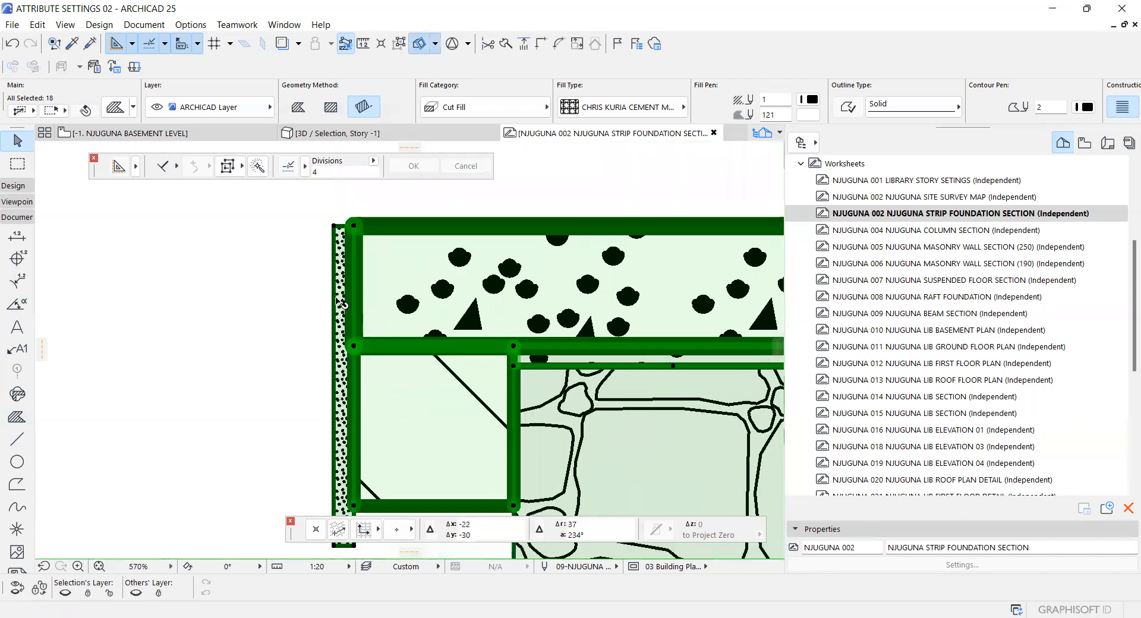
pyautogui.scroll(-6, 272, 264)
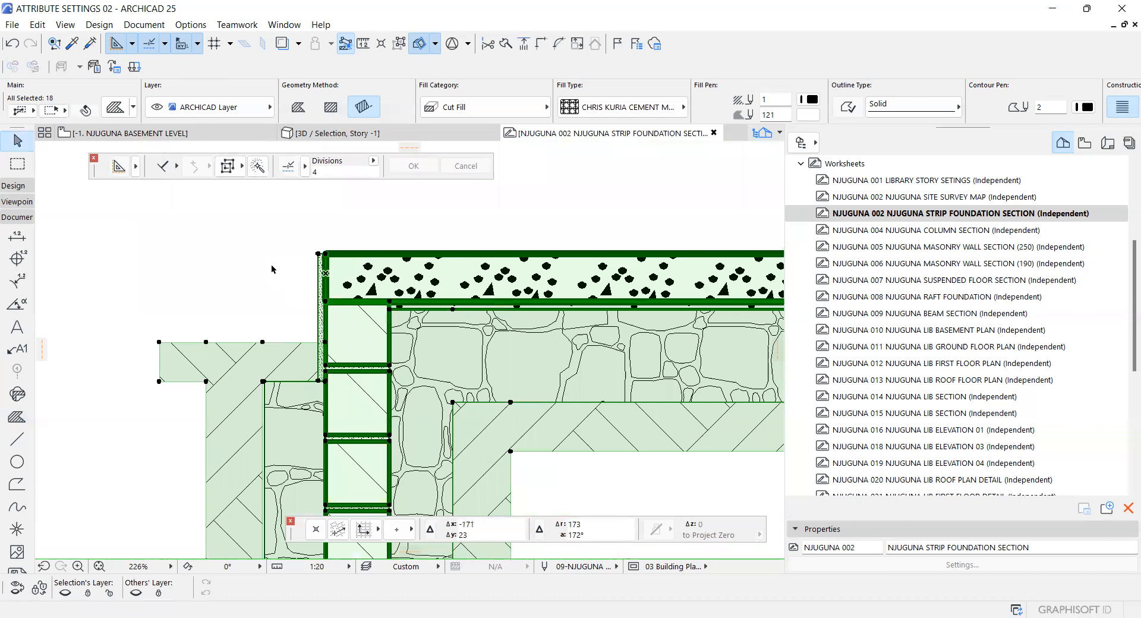
pyautogui.press('Escape')
pyautogui.scroll(-3, 263, 229)
pyautogui.scroll(-1, 263, 231)
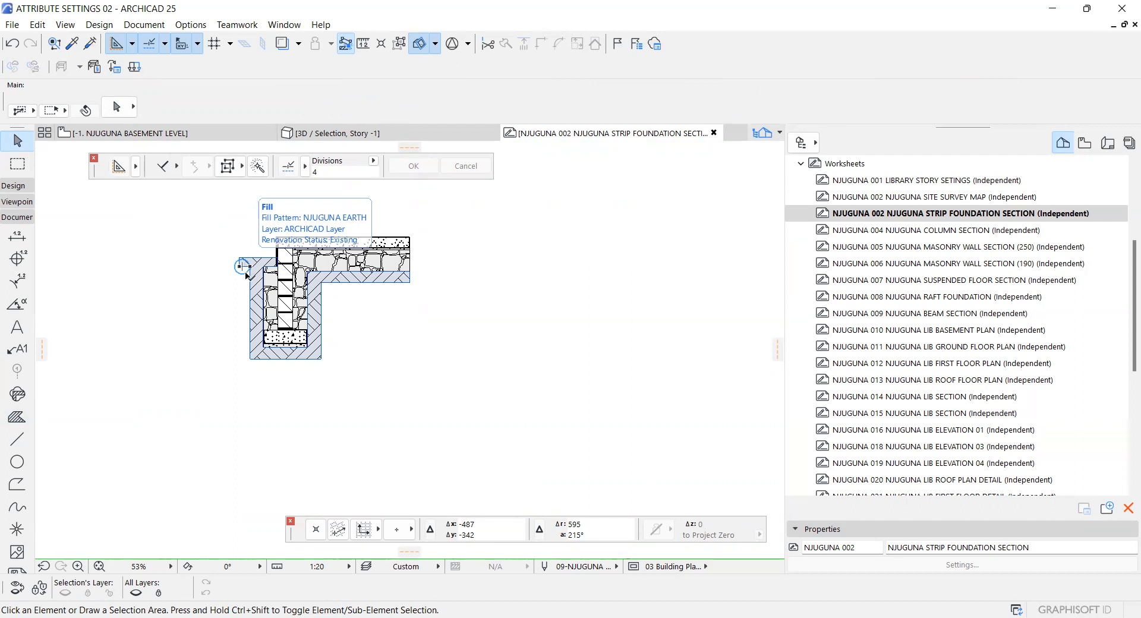
# Change the fill category of the hardcore strip on the wall's outer side to Building Material (Cut Fill)
pyautogui.click(257, 296)
pyautogui.scroll(4, 255, 285)
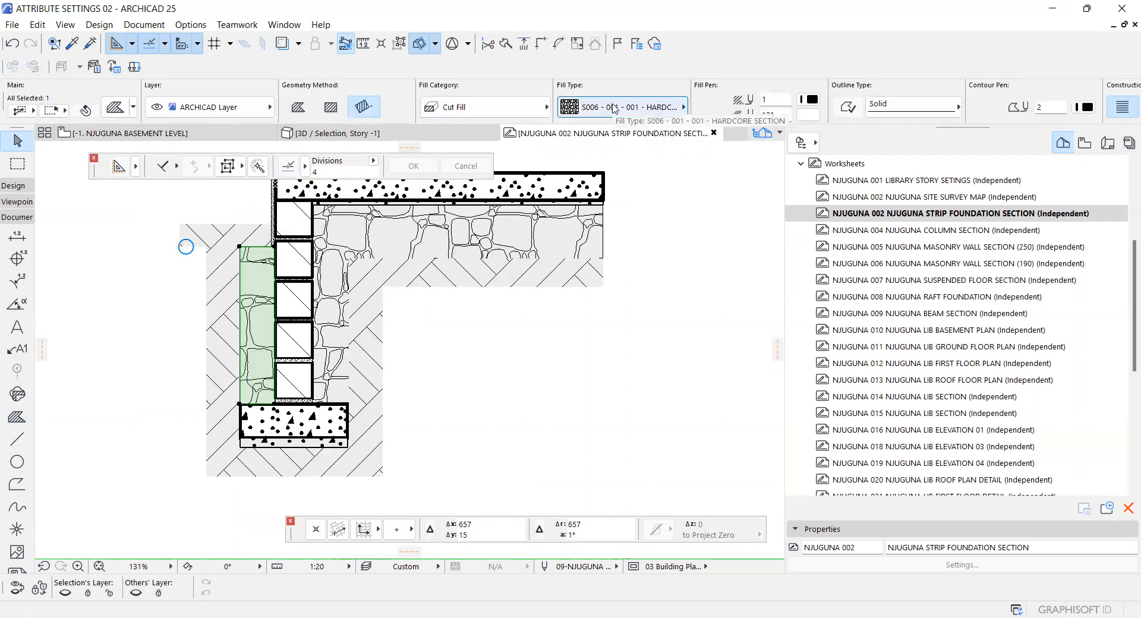
pyautogui.click(545, 107)
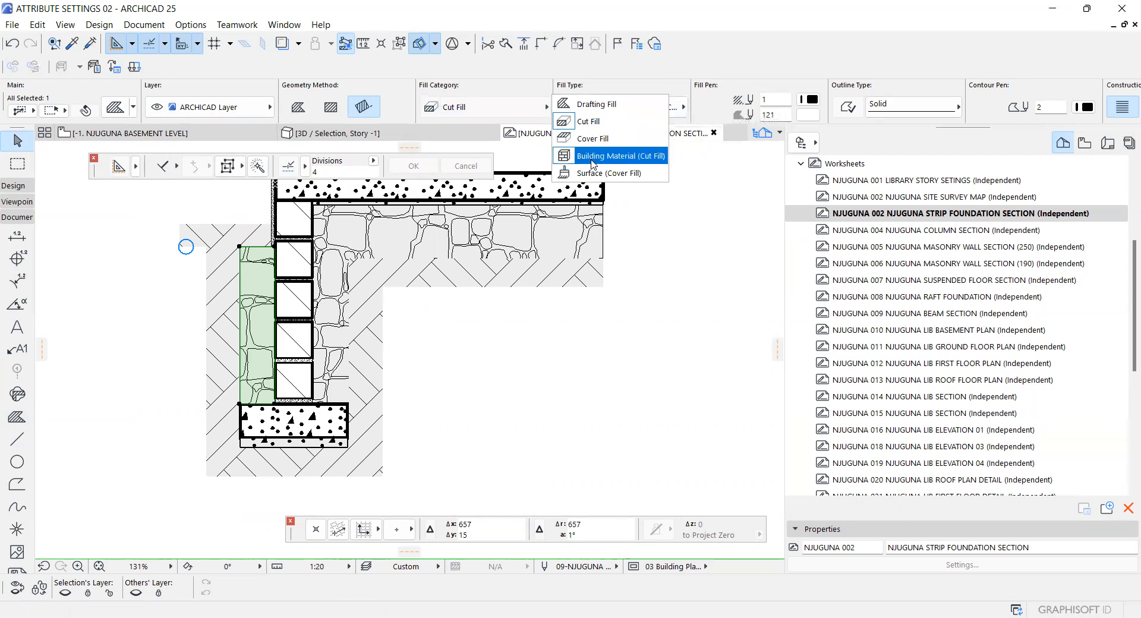
pyautogui.click(592, 152)
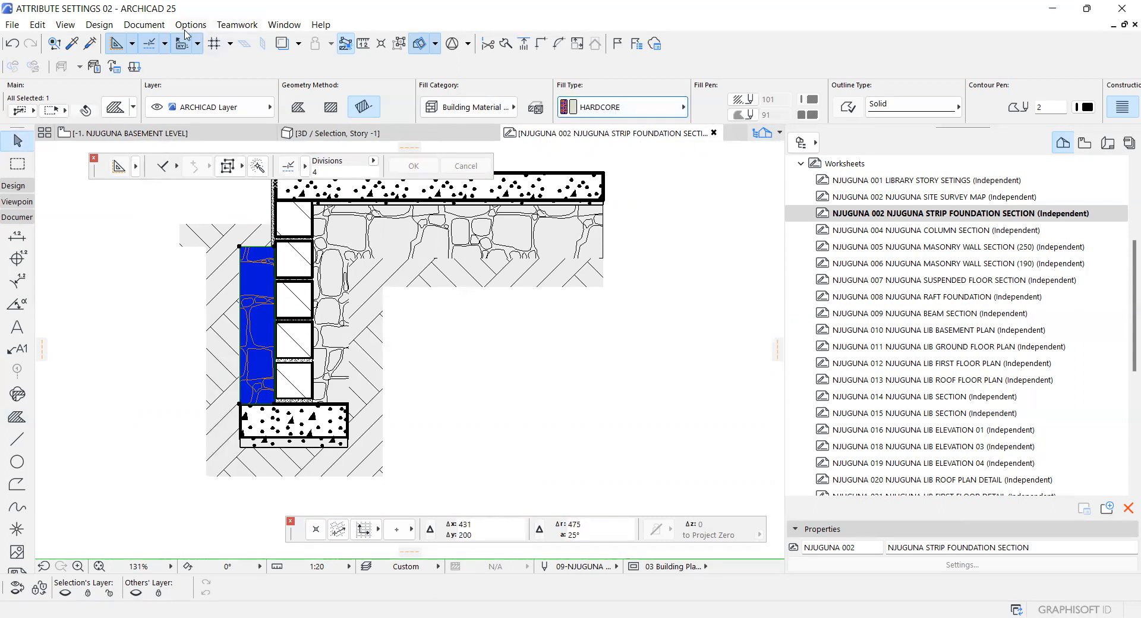
# Edit the HARDCORE building material to use fill pen 1 for the foreground and pen 121 for the background
pyautogui.click(191, 24)
pyautogui.moveTo(238, 43)
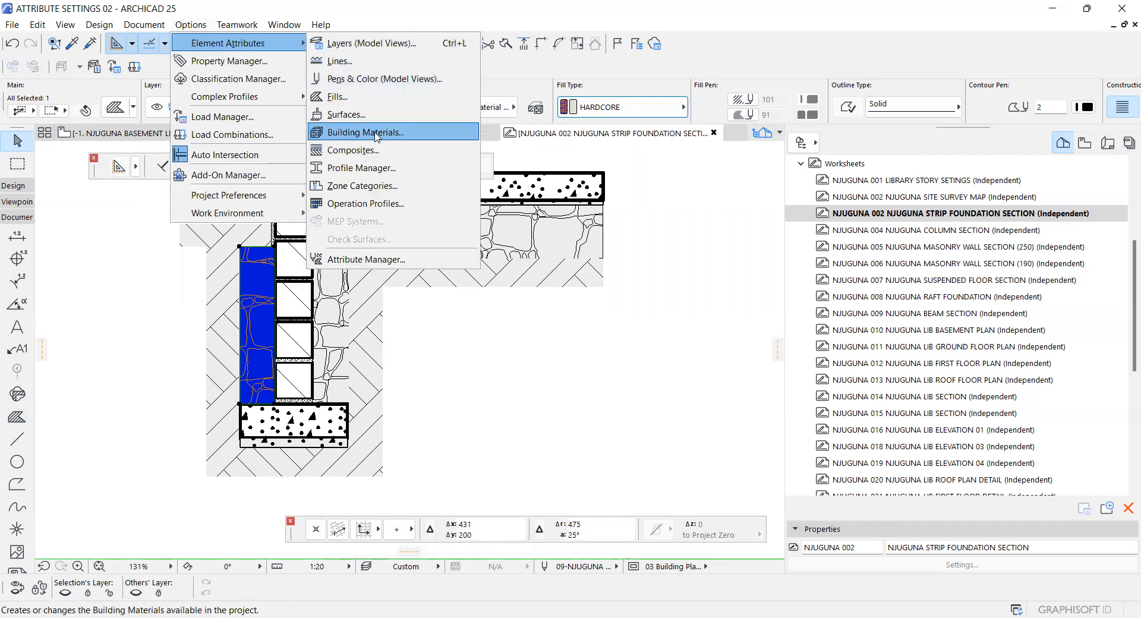
pyautogui.click(377, 133)
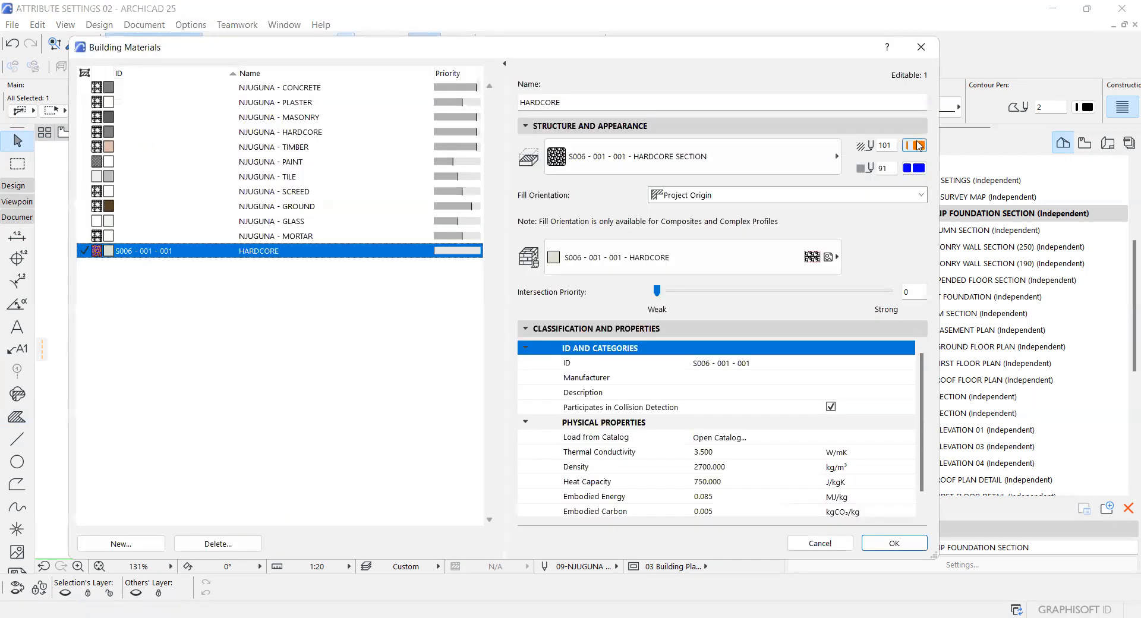
pyautogui.click(919, 145)
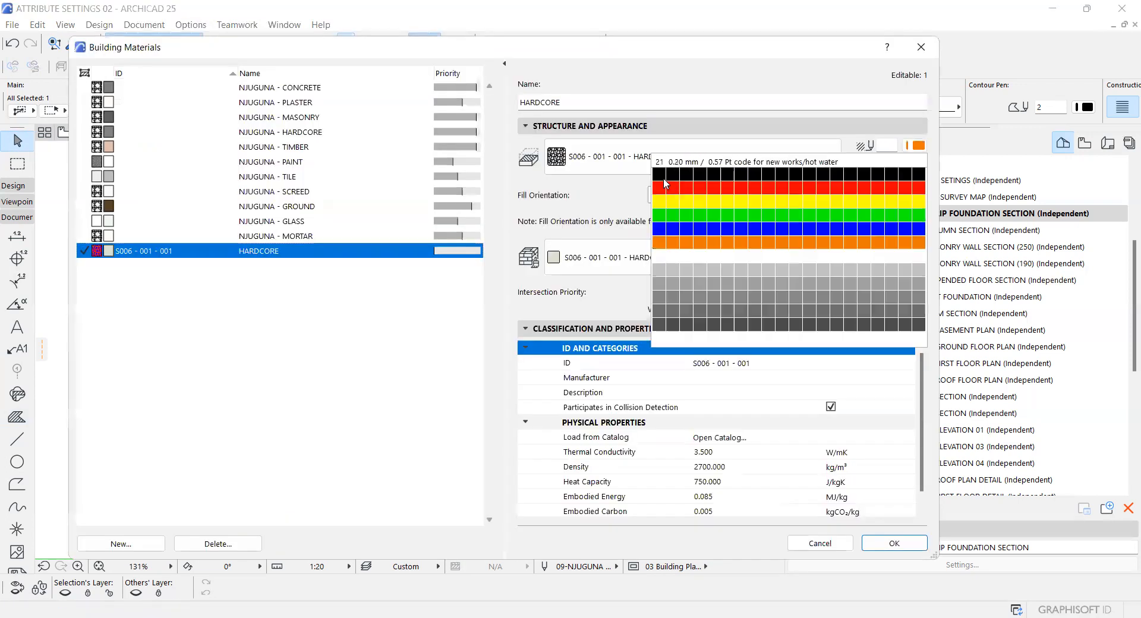
pyautogui.click(928, 174)
pyautogui.click(918, 168)
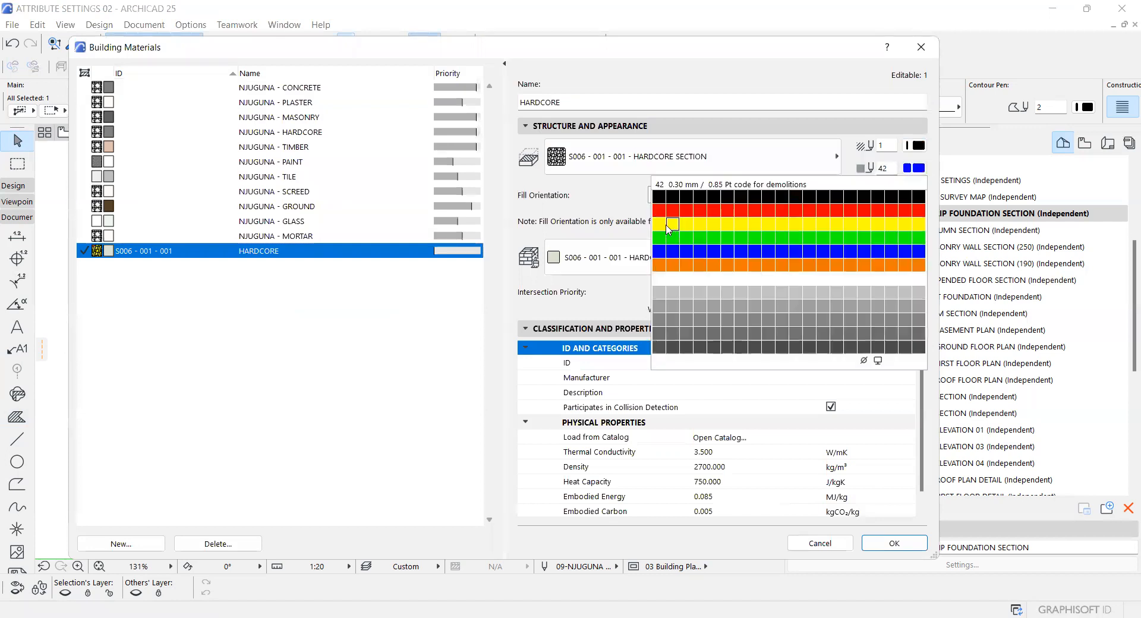
pyautogui.click(659, 279)
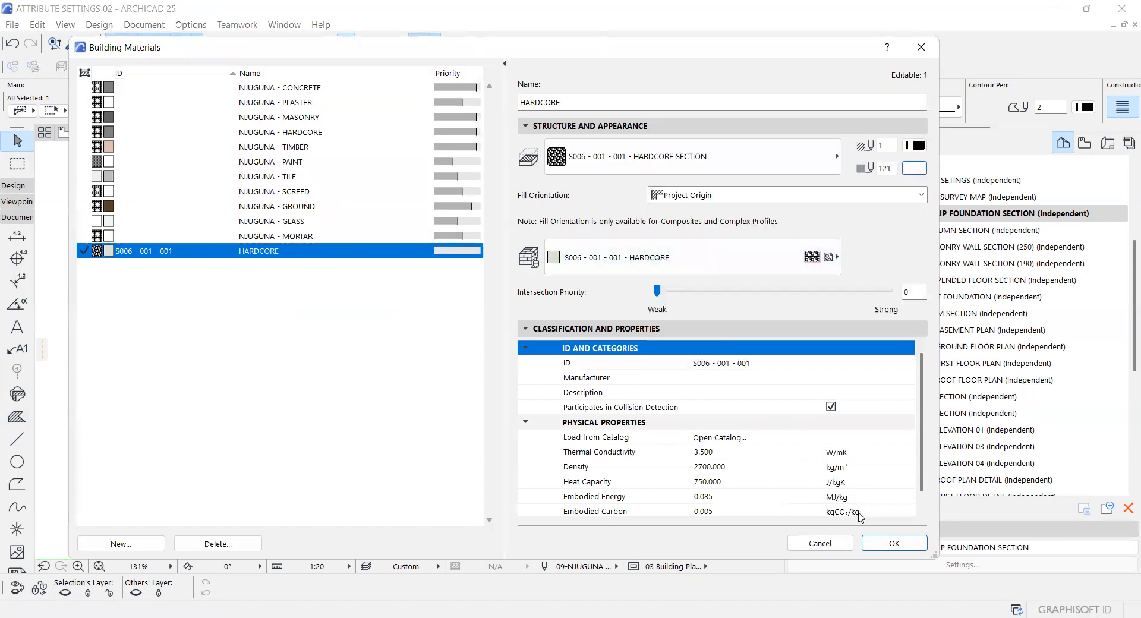
pyautogui.press('Return')
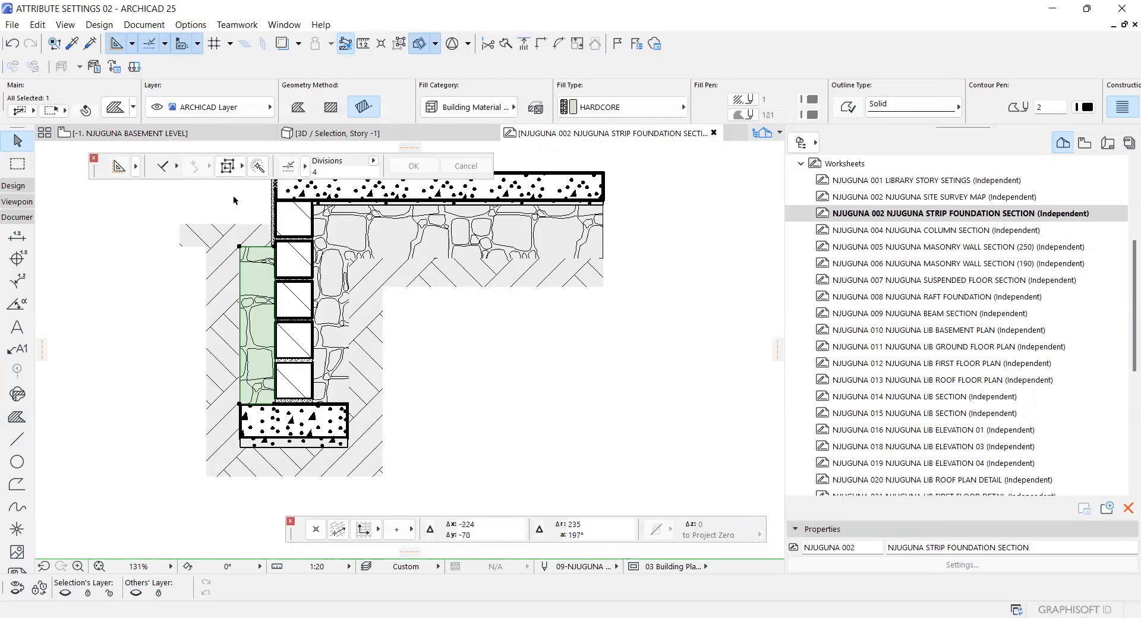
# Convert the earth fill around the foundation to Building Material (Cut Fill) and assign NJUGUNA - GROUND
pyautogui.scroll(2, 309, 283)
pyautogui.click(308, 282)
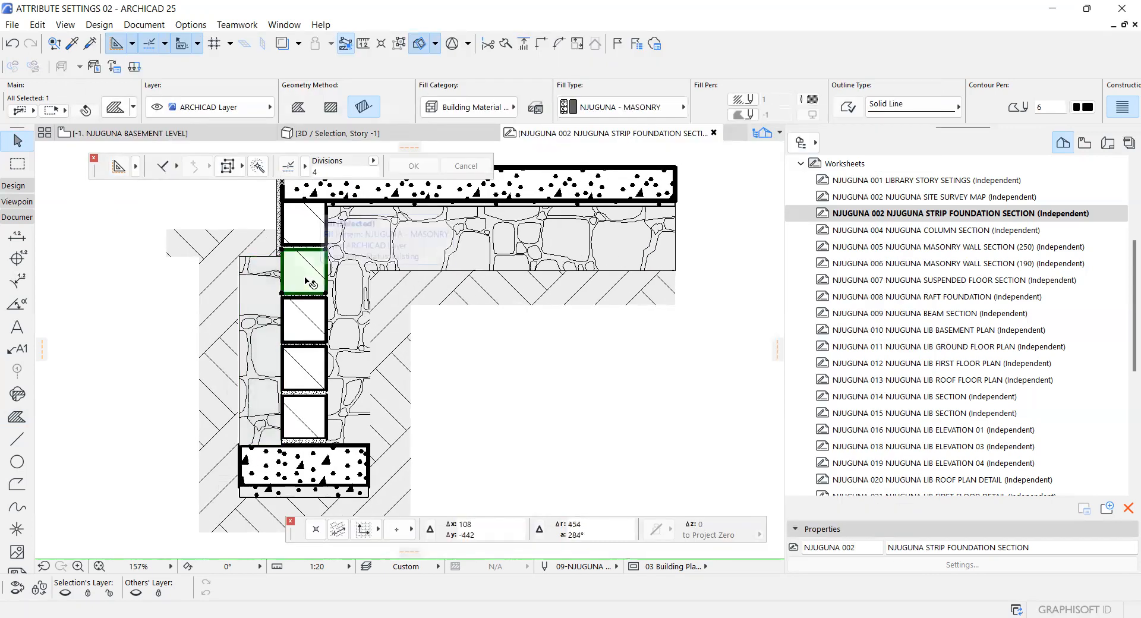
pyautogui.click(305, 229)
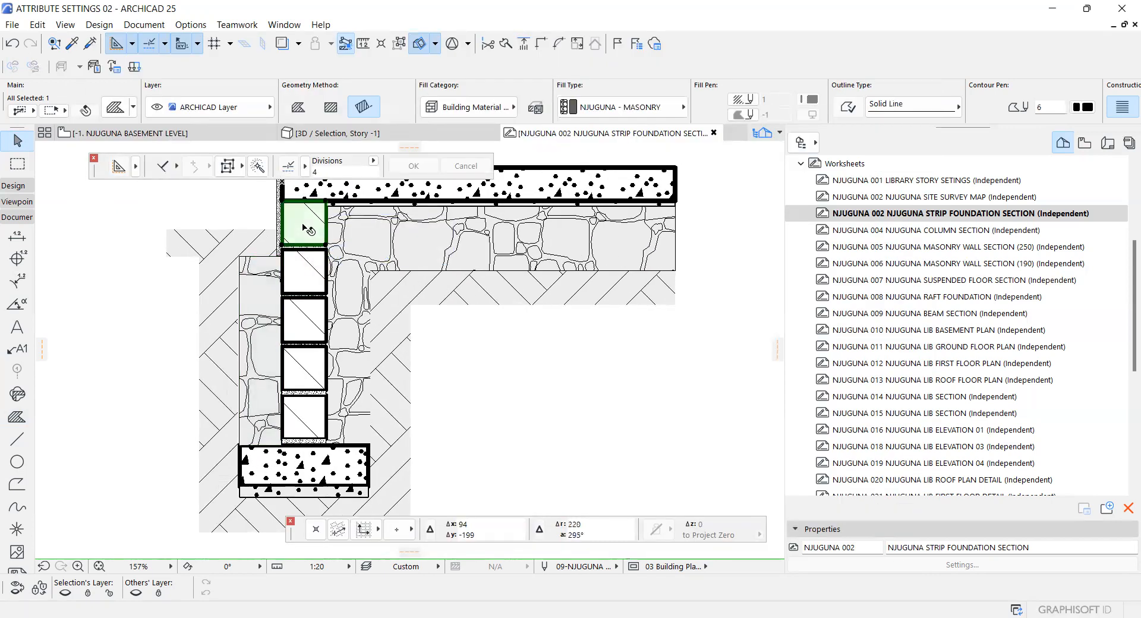
pyautogui.click(228, 283)
pyautogui.click(509, 117)
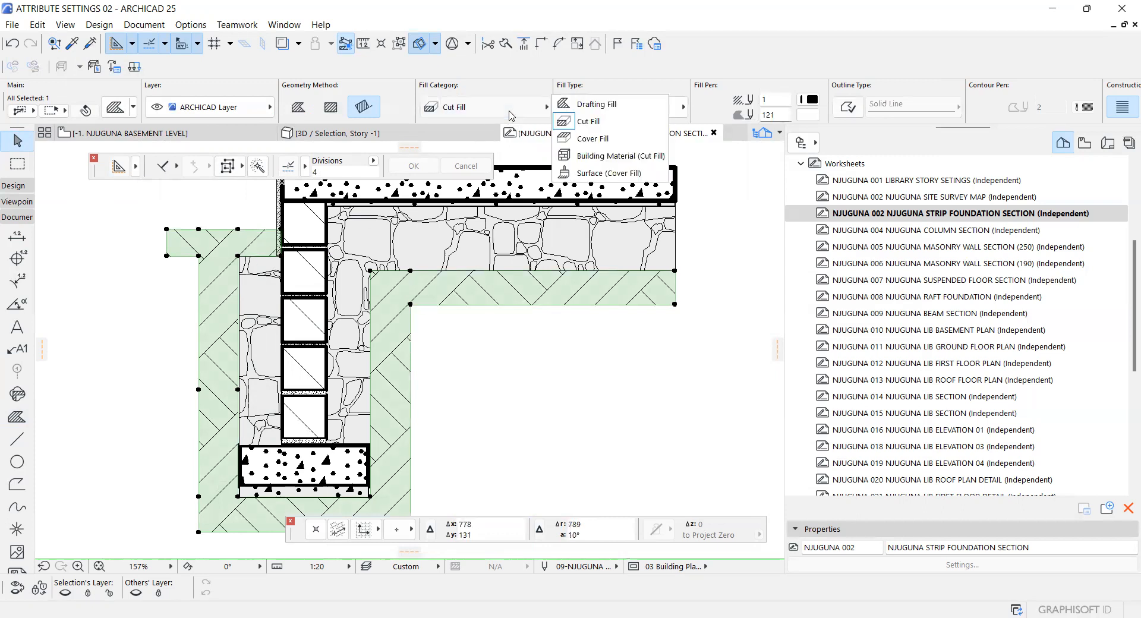
pyautogui.click(599, 156)
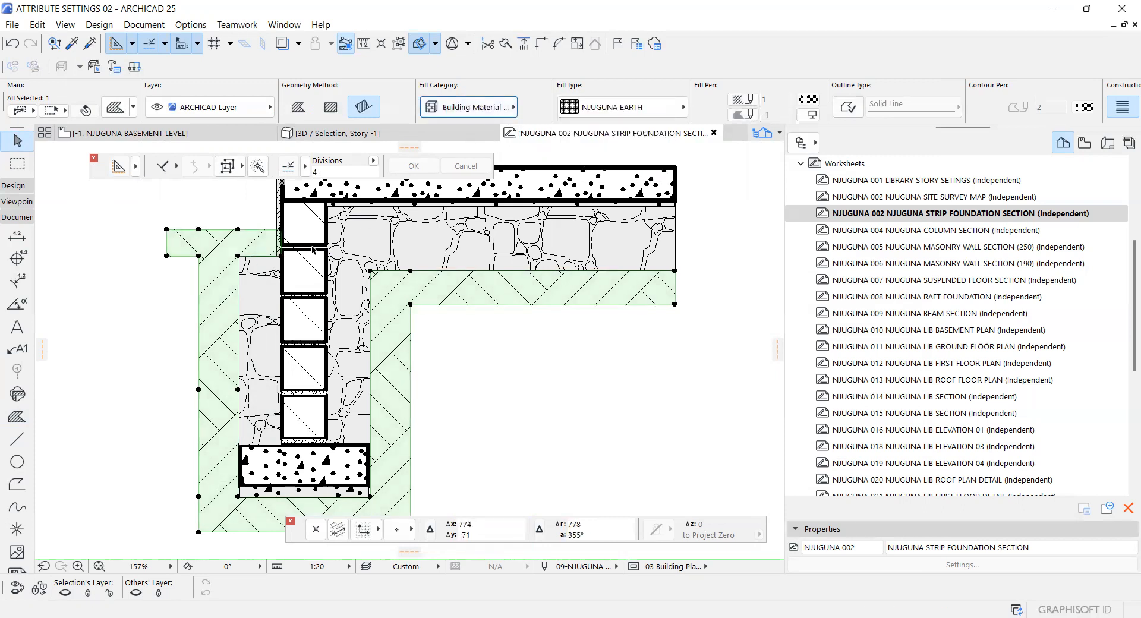
pyautogui.click(627, 116)
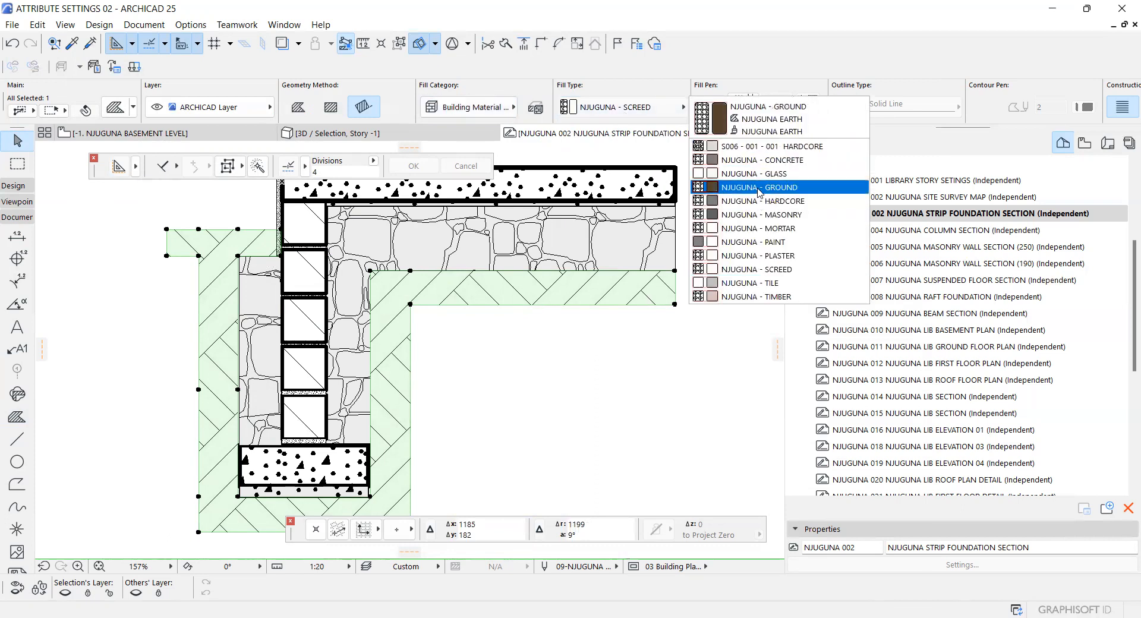
pyautogui.click(353, 250)
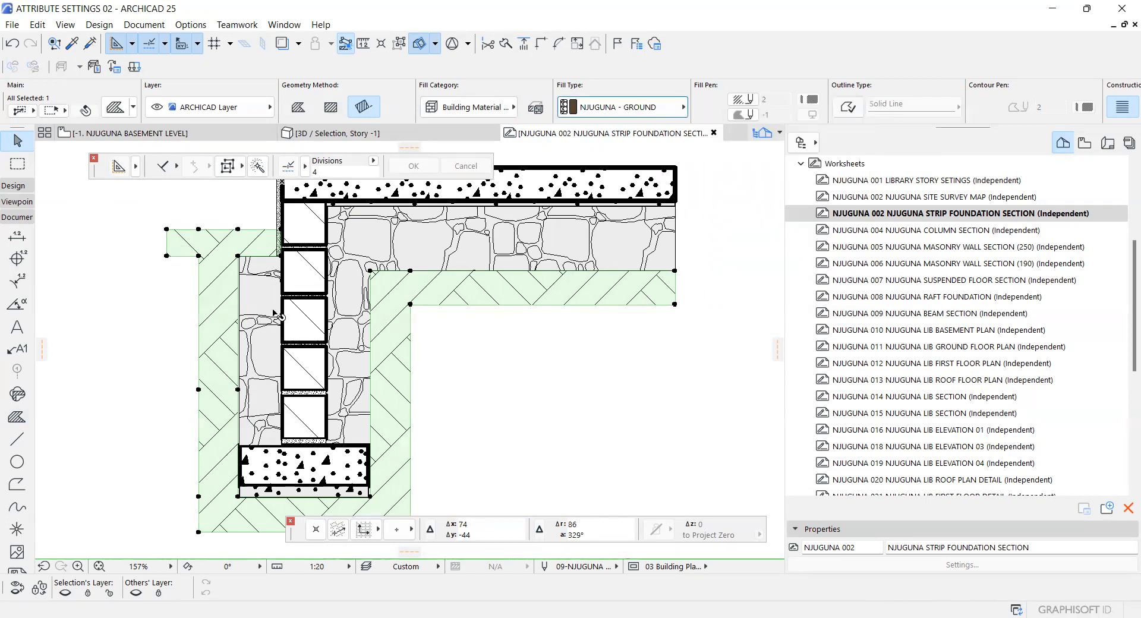
# Check the fill settings of the concrete footing, the blinding layer and the lower three masonry blocks
pyautogui.click(281, 468)
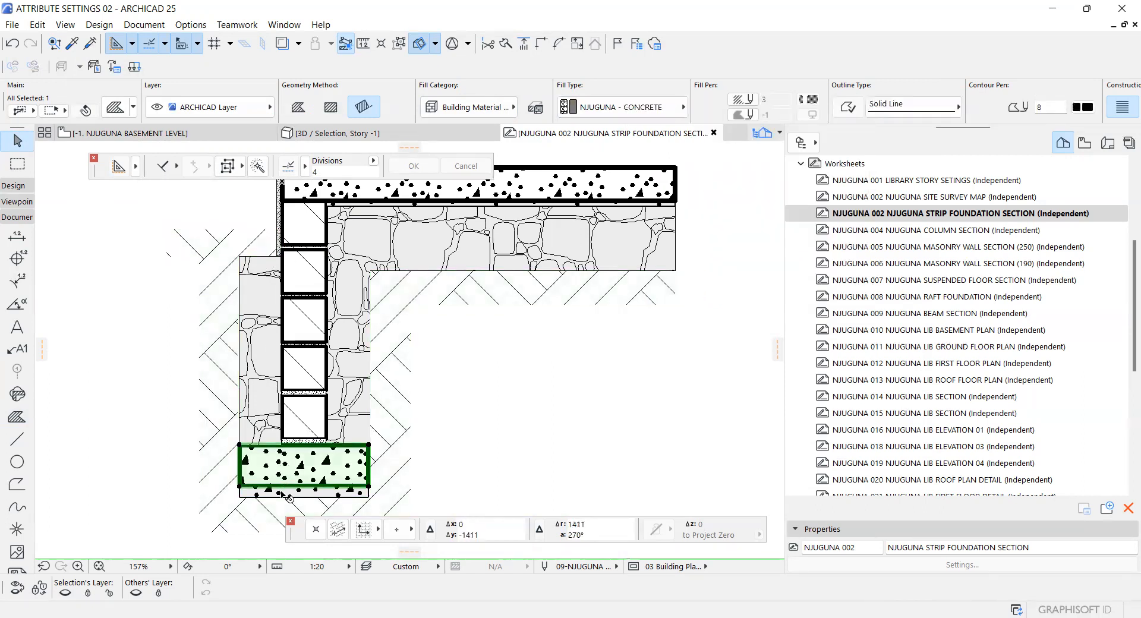
pyautogui.click(286, 493)
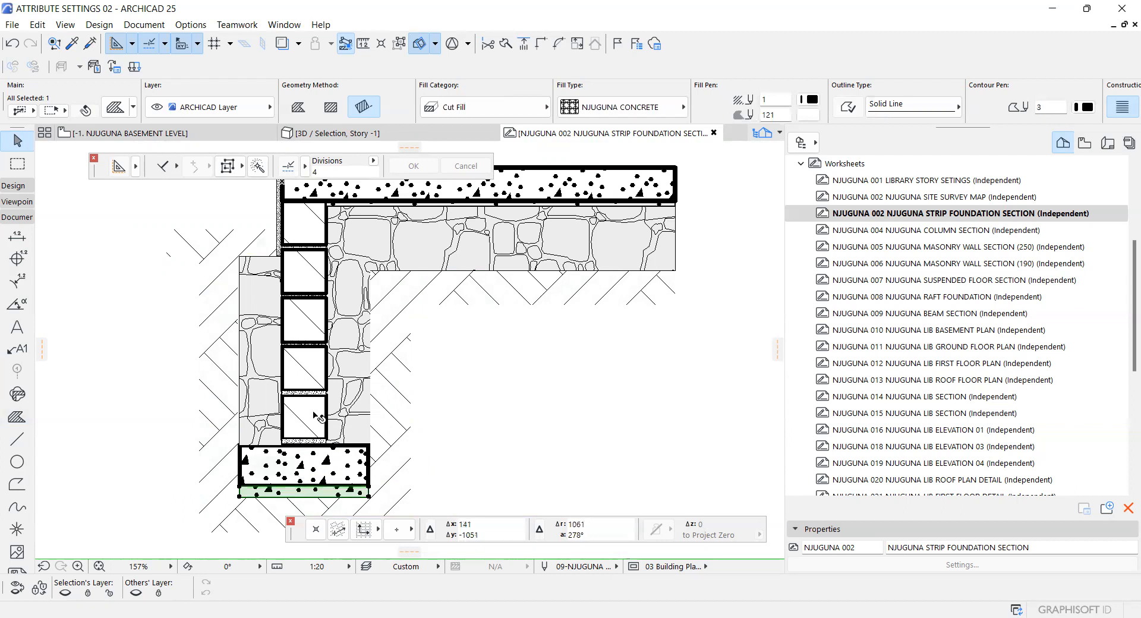
pyautogui.click(315, 416)
pyautogui.click(309, 363)
pyautogui.click(304, 327)
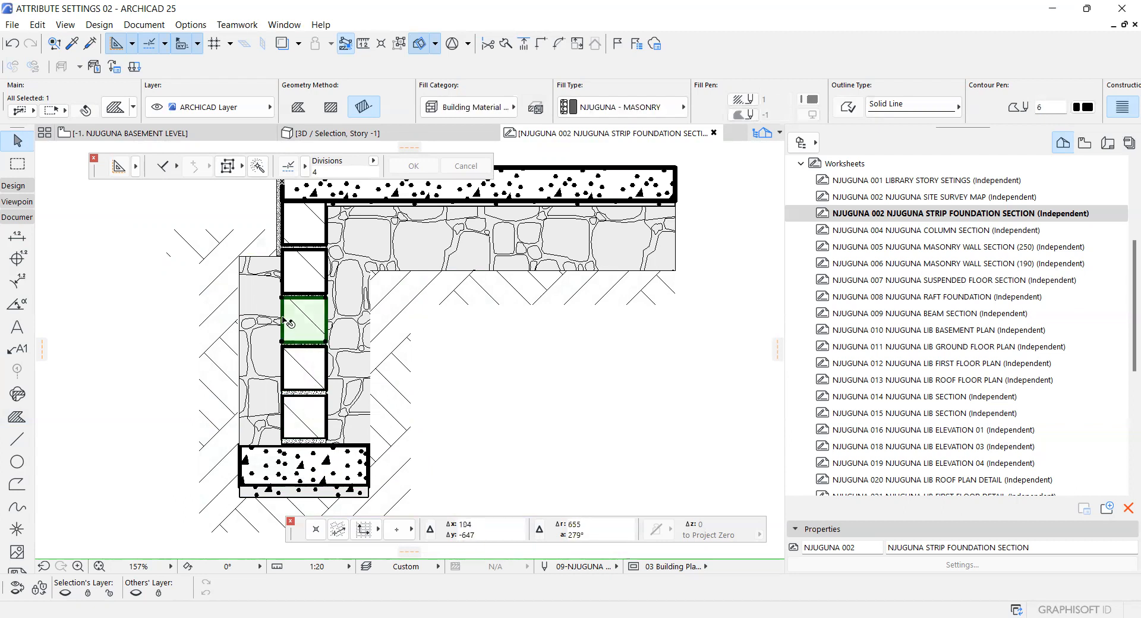
pyautogui.scroll(-2, 304, 327)
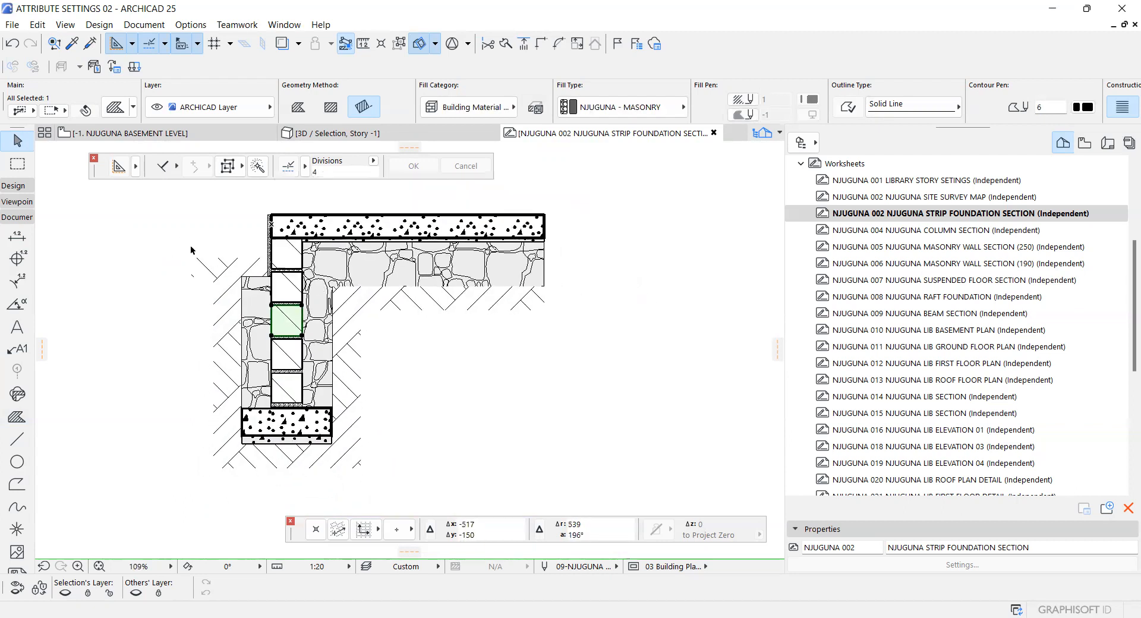
# Select and copy all the fills of the strip foundation section in the worksheet
pyautogui.click(192, 249)
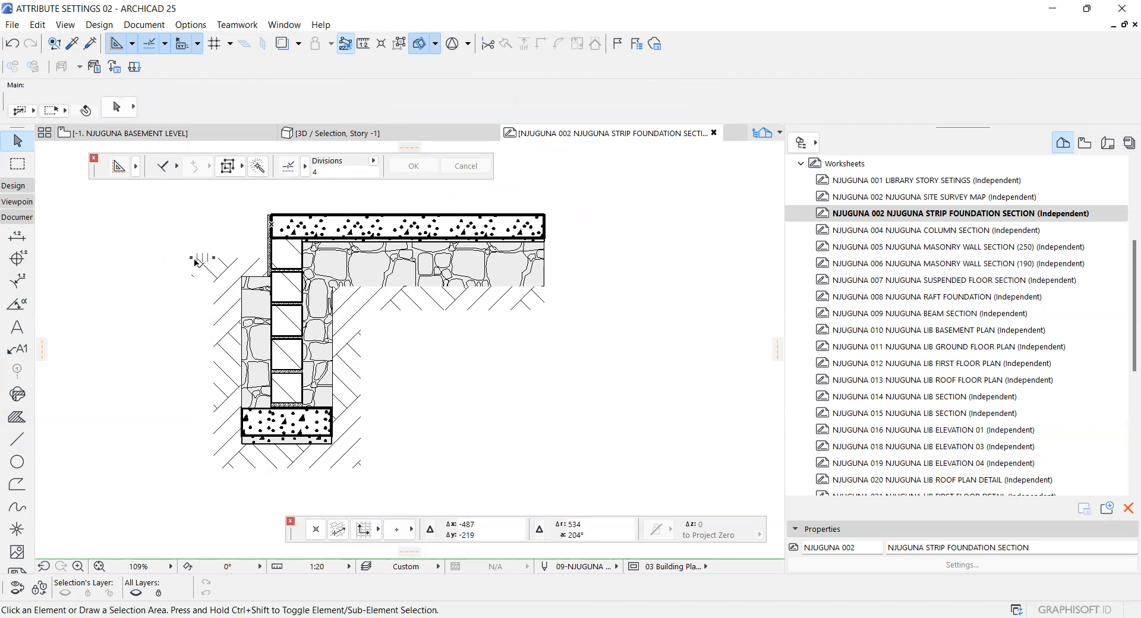
pyautogui.hotkey('ctrl', 'a')
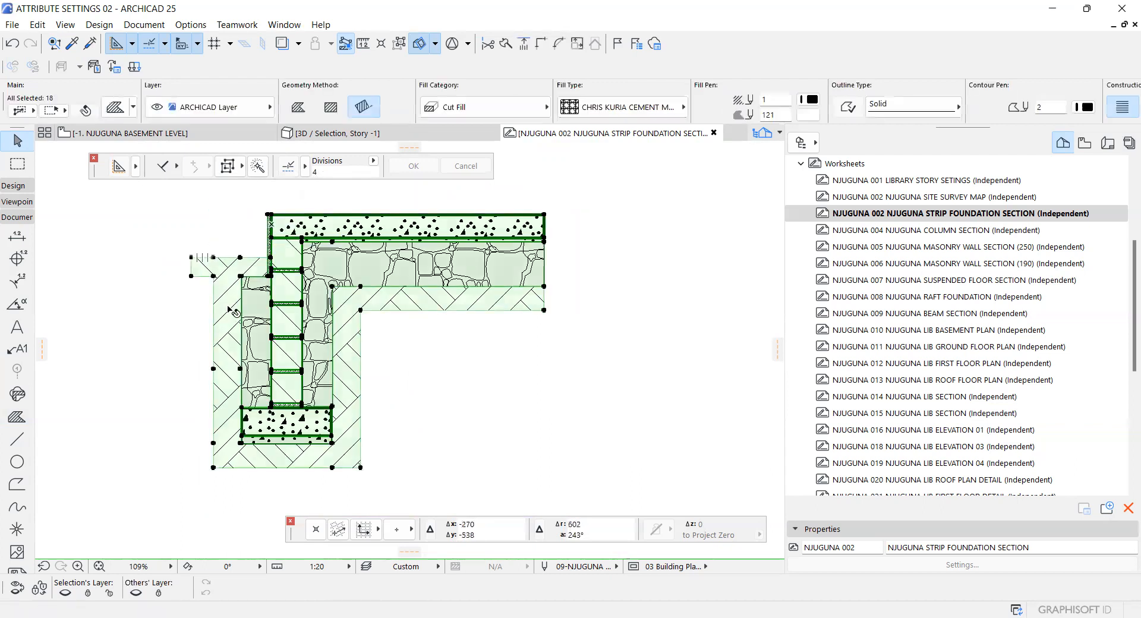
pyautogui.press('Escape')
pyautogui.hotkey('ctrl', 'a')
# Create a new complex profile named OYUGA - STRIP FOUNDATION in the Profile Manager
pyautogui.click(192, 25)
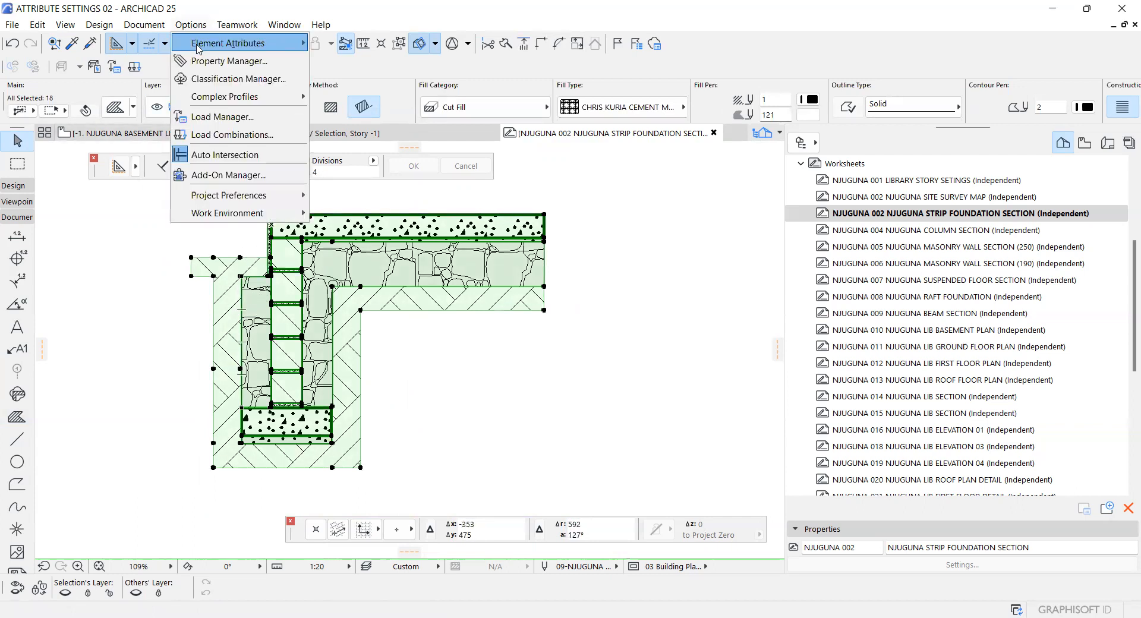
pyautogui.moveTo(300, 42)
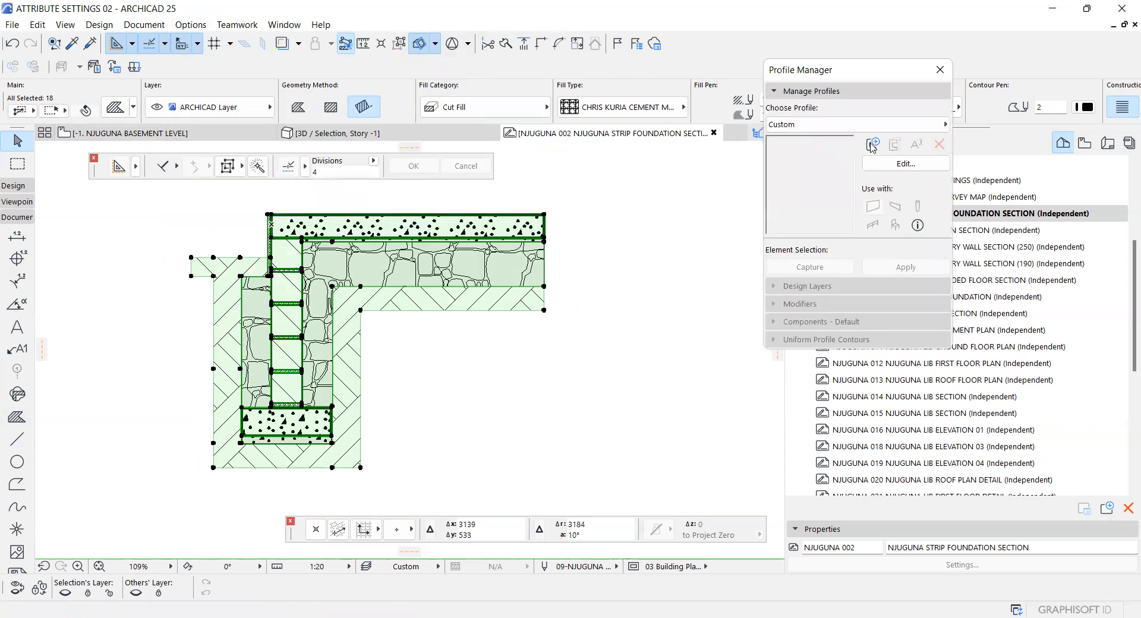
pyautogui.click(874, 144)
pyautogui.write('OYUGA - STRIP FOUNDATION')
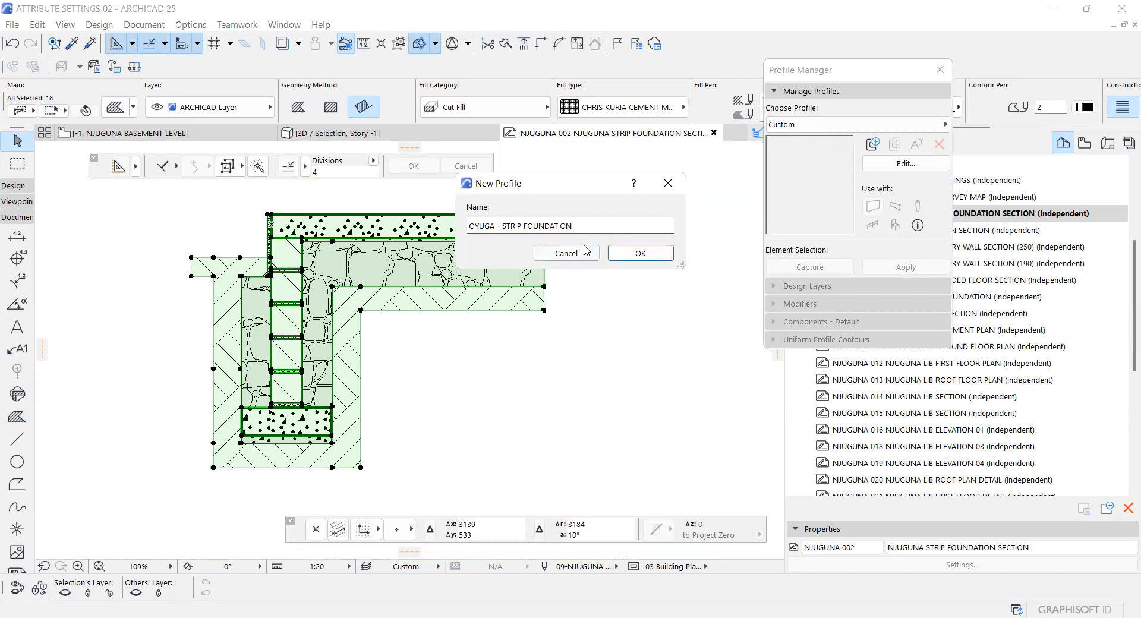
pyautogui.click(627, 255)
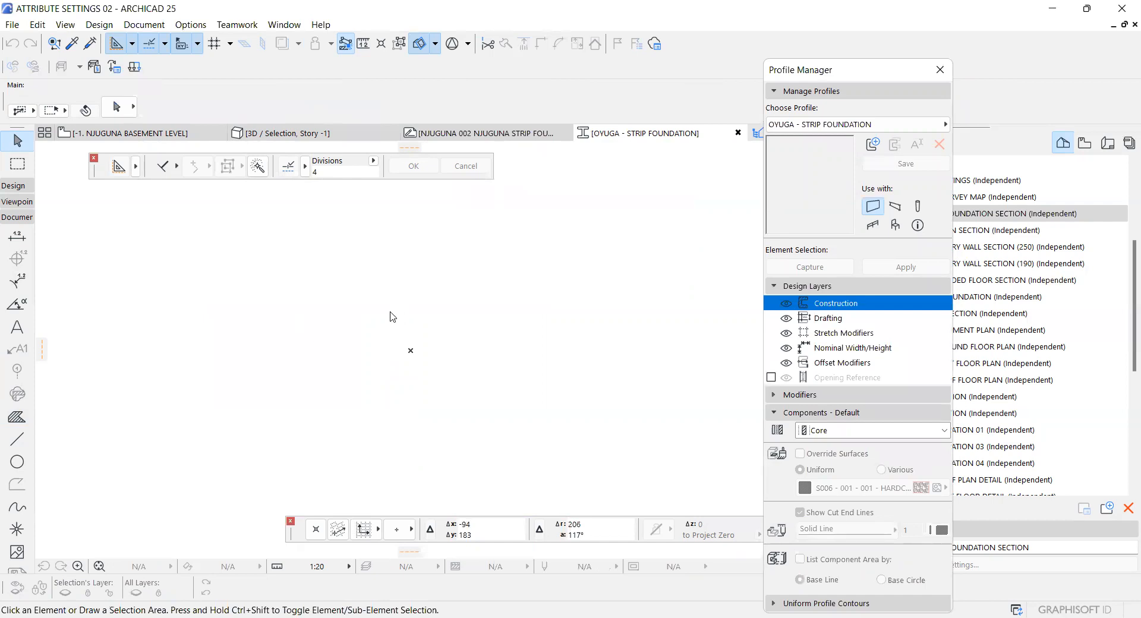
# Paste the copied foundation section fills into the Construction layer of the empty profile and confirm their placement
pyautogui.hotkey('ctrl', 'v')
pyautogui.click(478, 208)
pyautogui.click(646, 326)
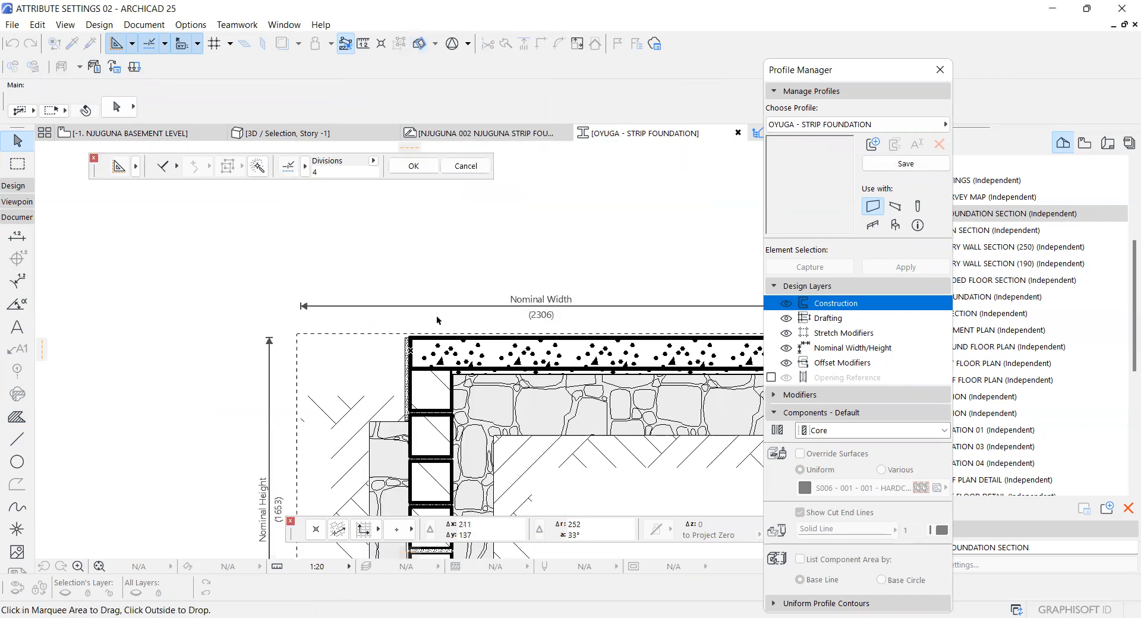
pyautogui.click(364, 274)
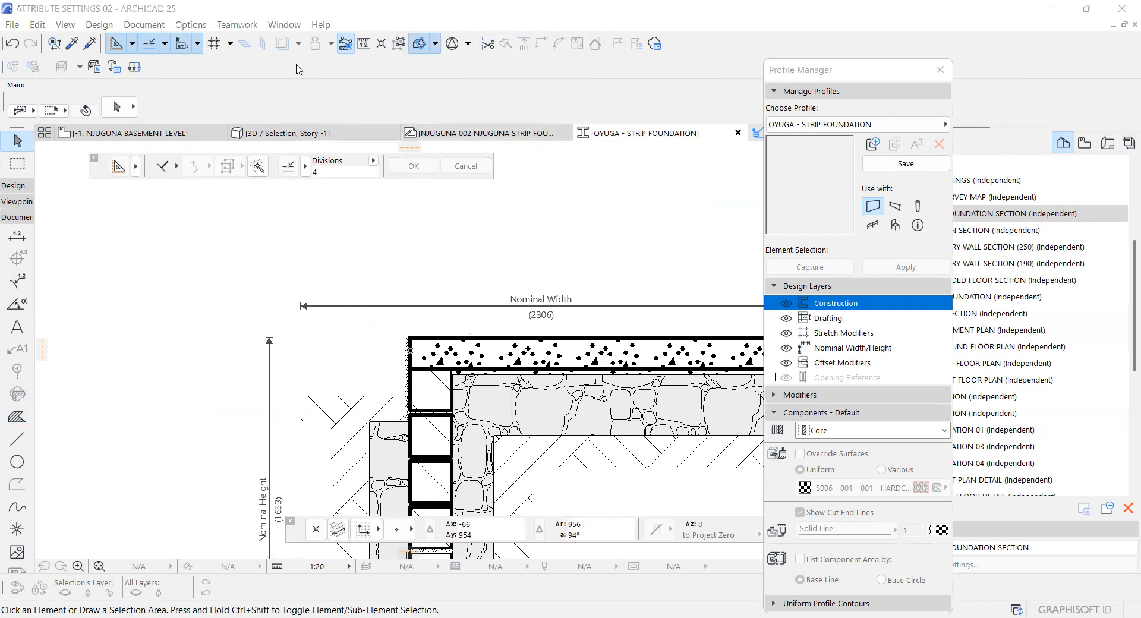
pyautogui.scroll(-3, 331, 185)
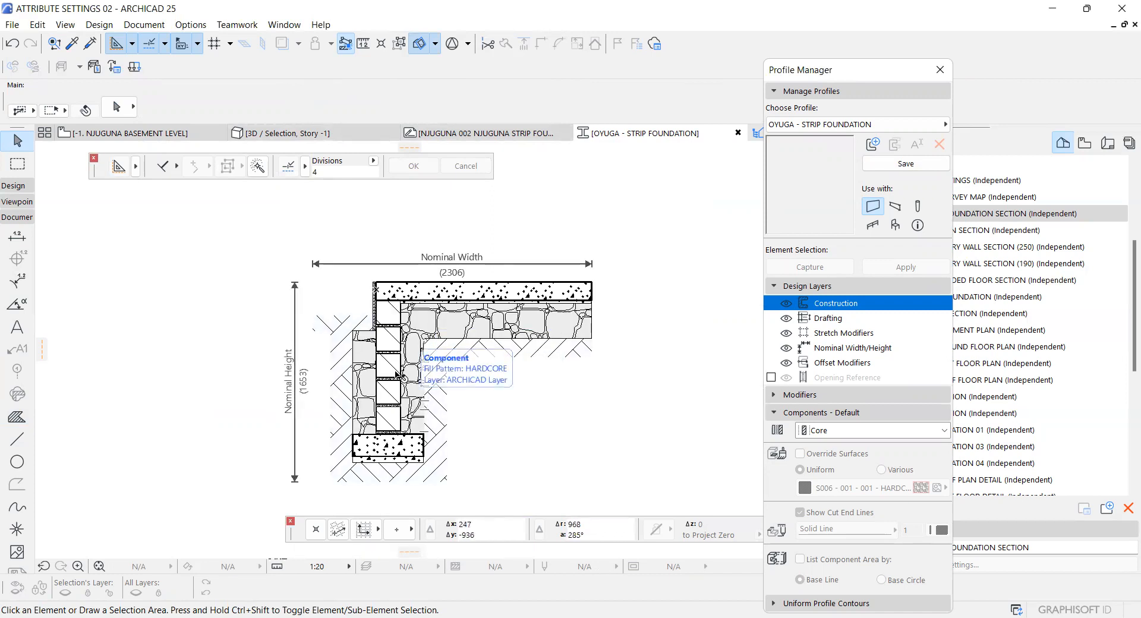
pyautogui.scroll(4, 367, 333)
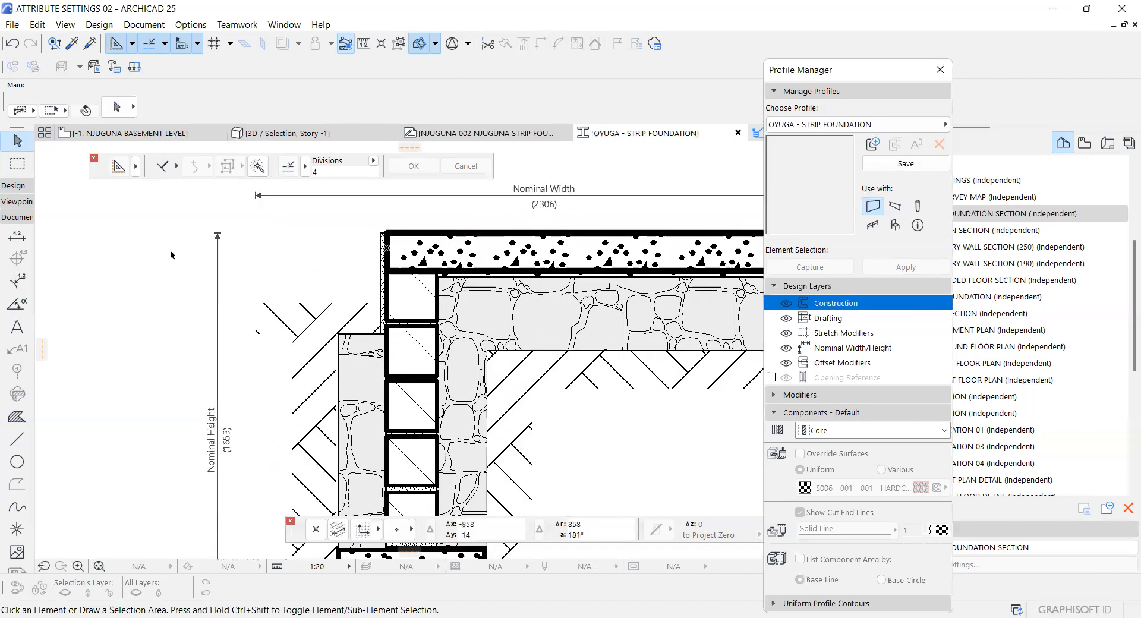
pyautogui.hotkey('ctrl', 'a')
pyautogui.scroll(3, 371, 266)
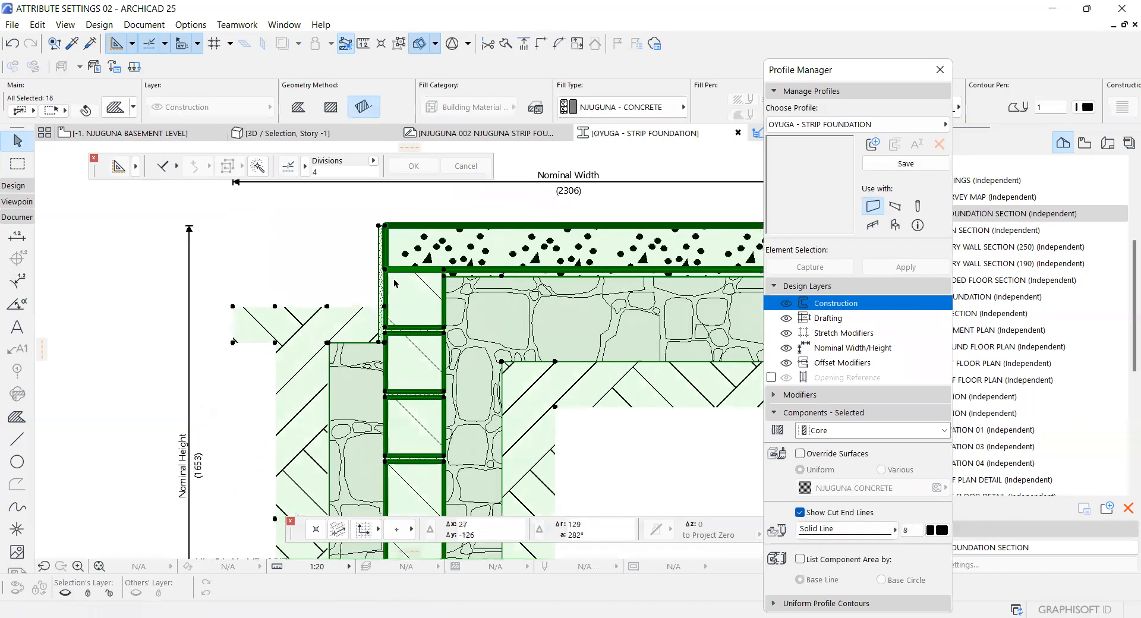
pyautogui.scroll(4, 372, 266)
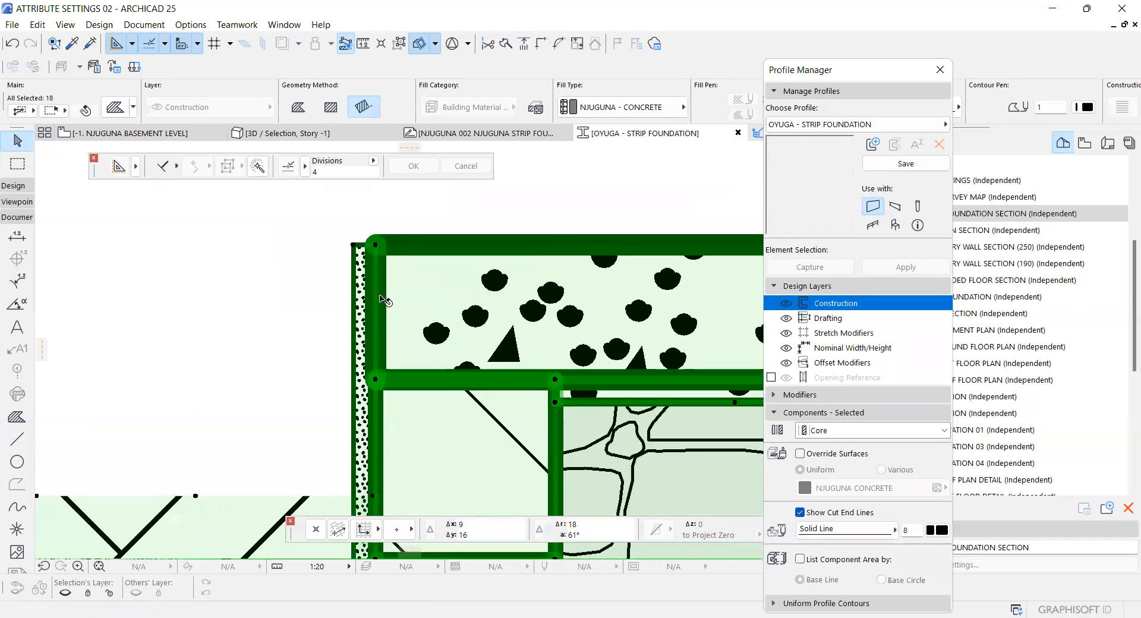
pyautogui.hotkey('ctrl', 'd')
pyautogui.click(376, 380)
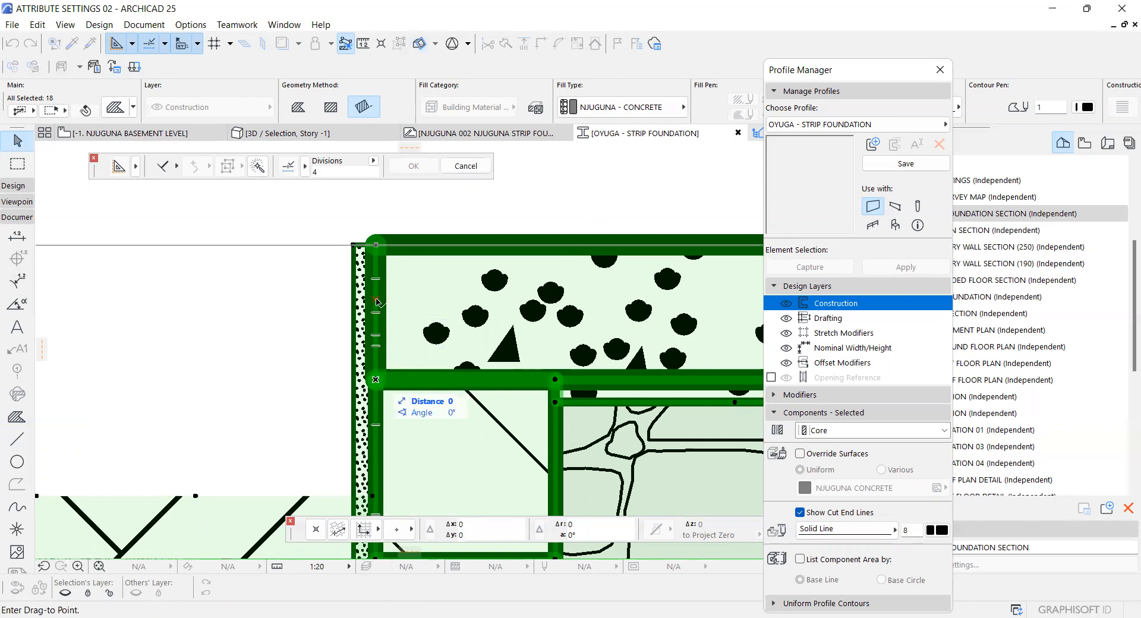
pyautogui.scroll(-5, 352, 291)
pyautogui.press('Escape')
pyautogui.press('Escape')
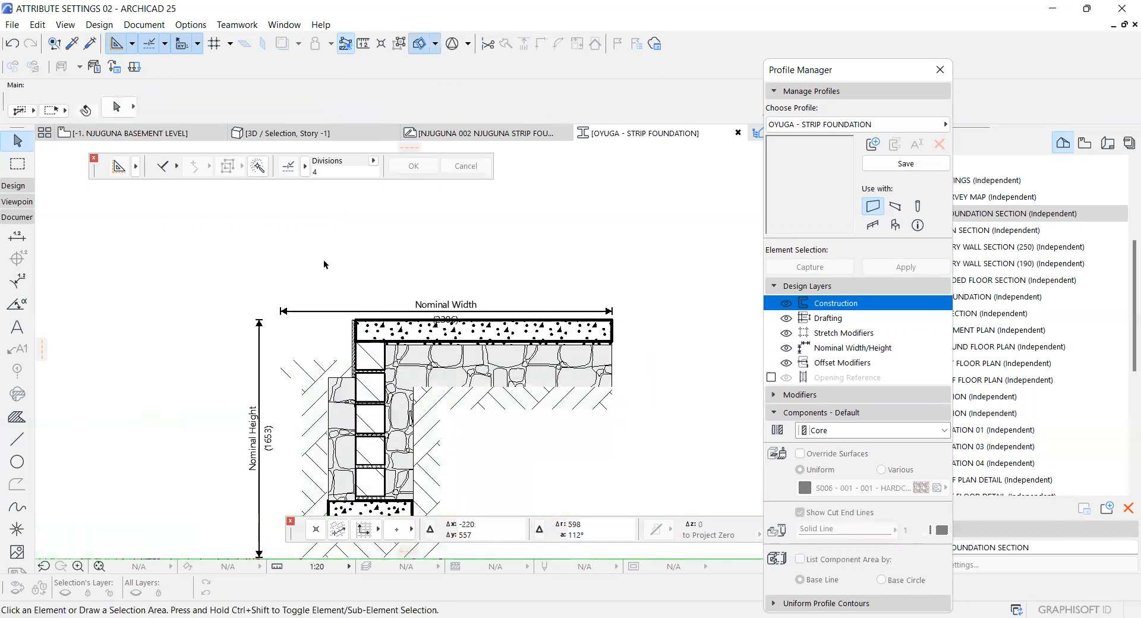
# Check the building materials of the profile's earth, outer hardcore strip, a masonry block and two mortar joints
pyautogui.scroll(-3, 325, 263)
pyautogui.scroll(3, 331, 374)
pyautogui.click(309, 402)
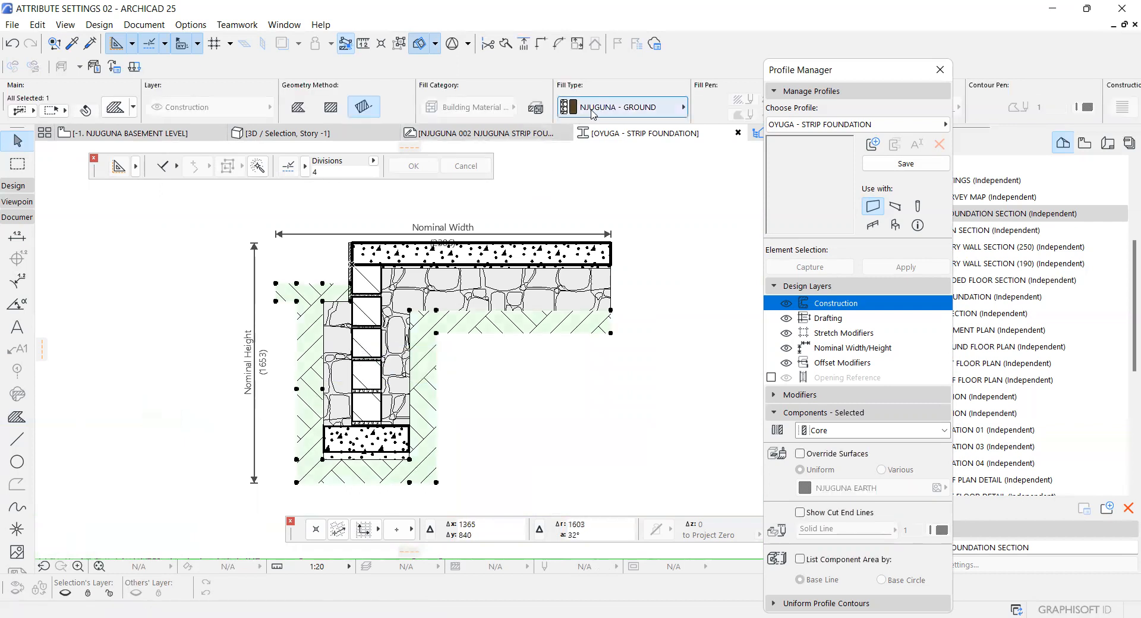
pyautogui.click(340, 382)
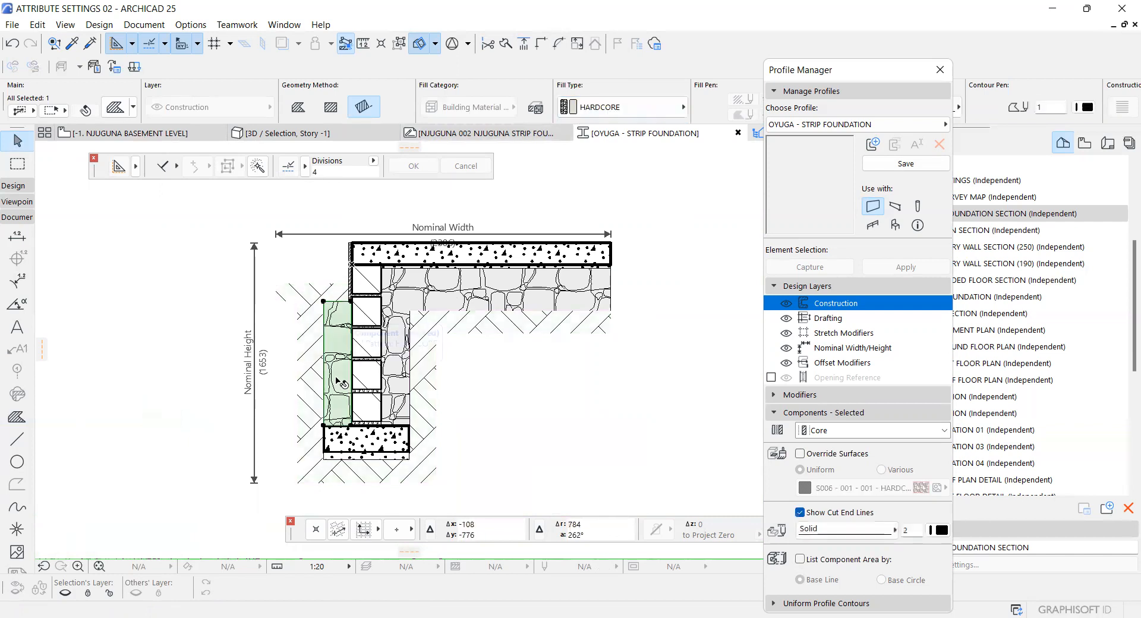
pyautogui.scroll(2, 358, 376)
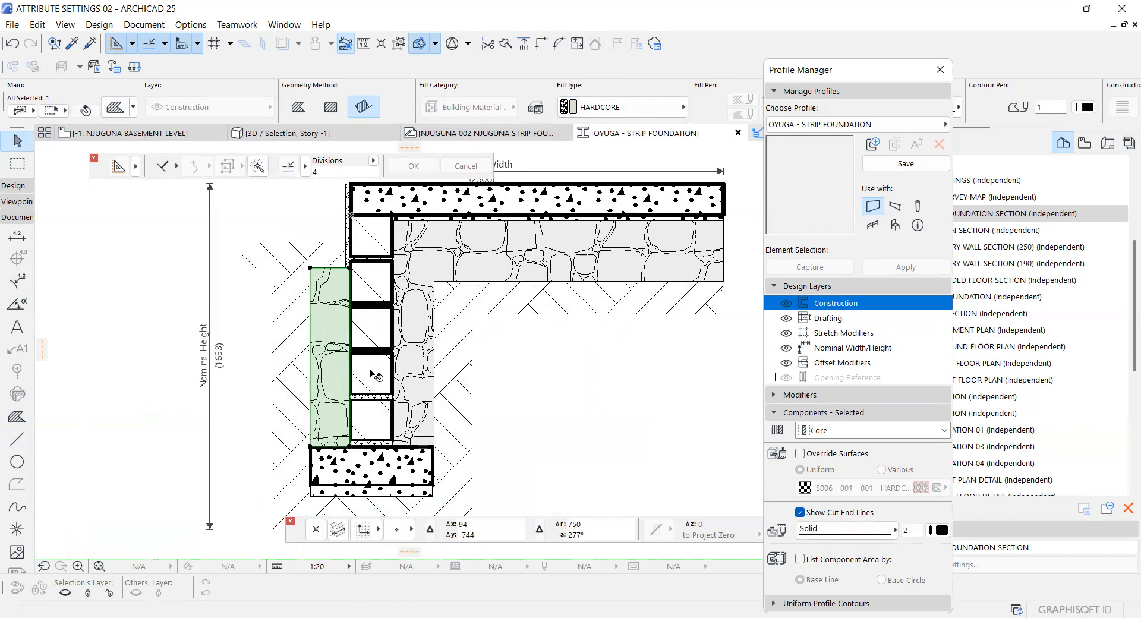
pyautogui.click(373, 374)
pyautogui.scroll(5, 373, 356)
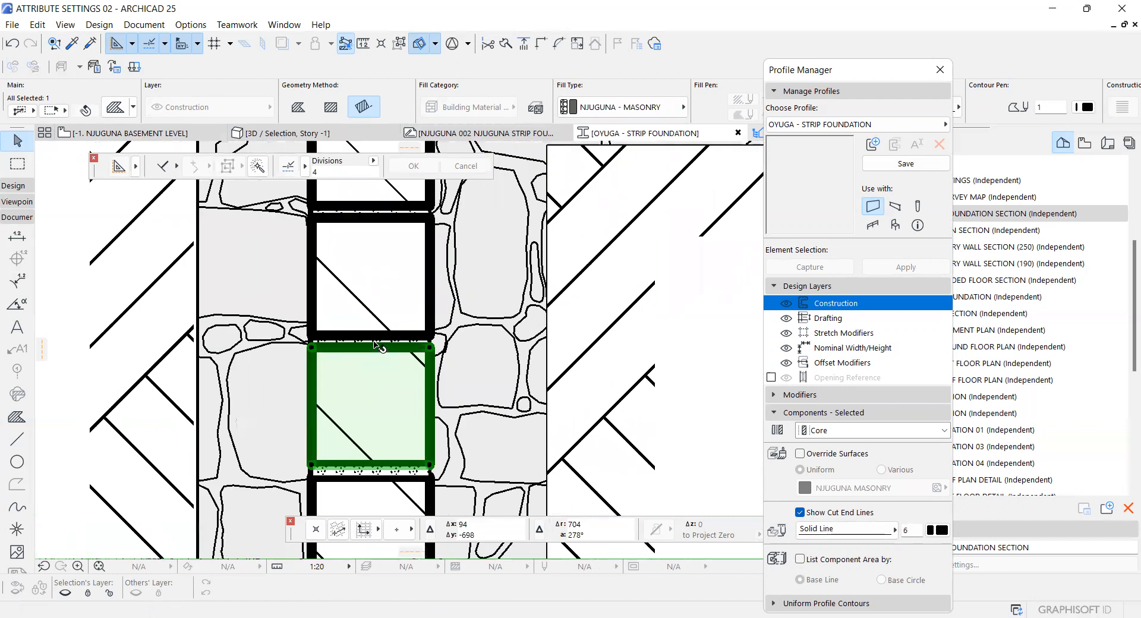
pyautogui.click(380, 341)
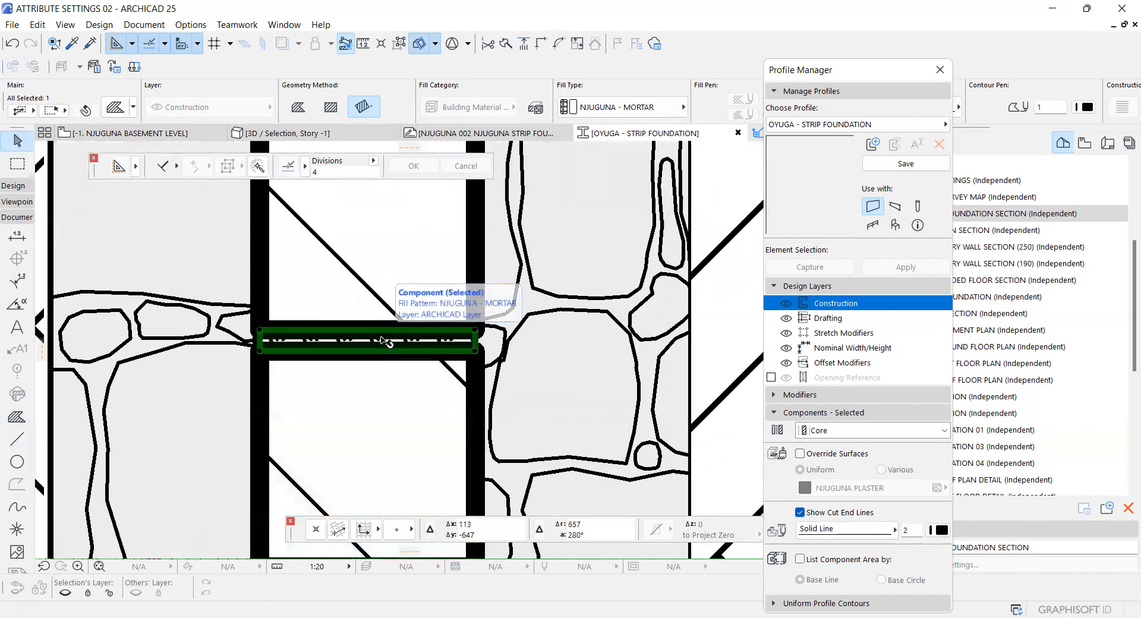
pyautogui.scroll(-3, 380, 339)
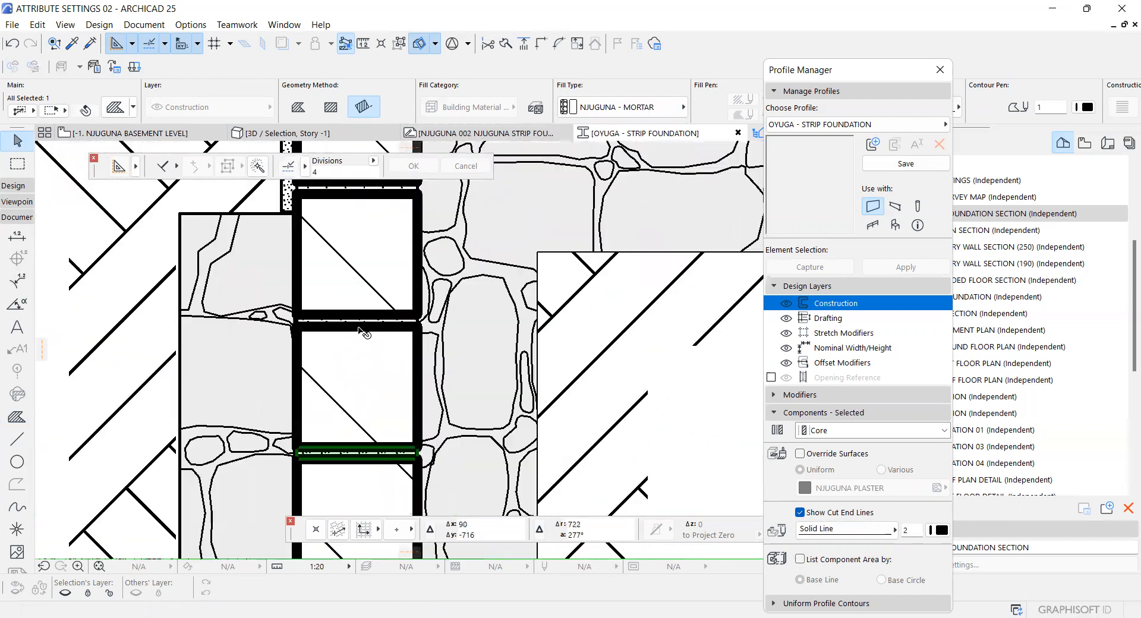
pyautogui.click(366, 324)
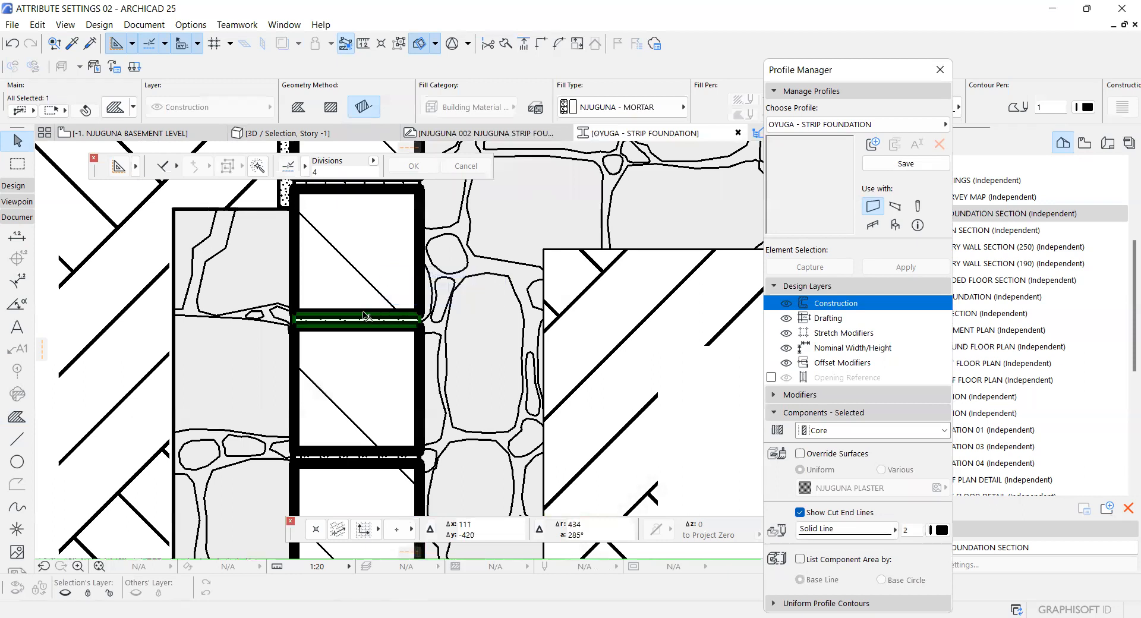
pyautogui.scroll(-5, 361, 369)
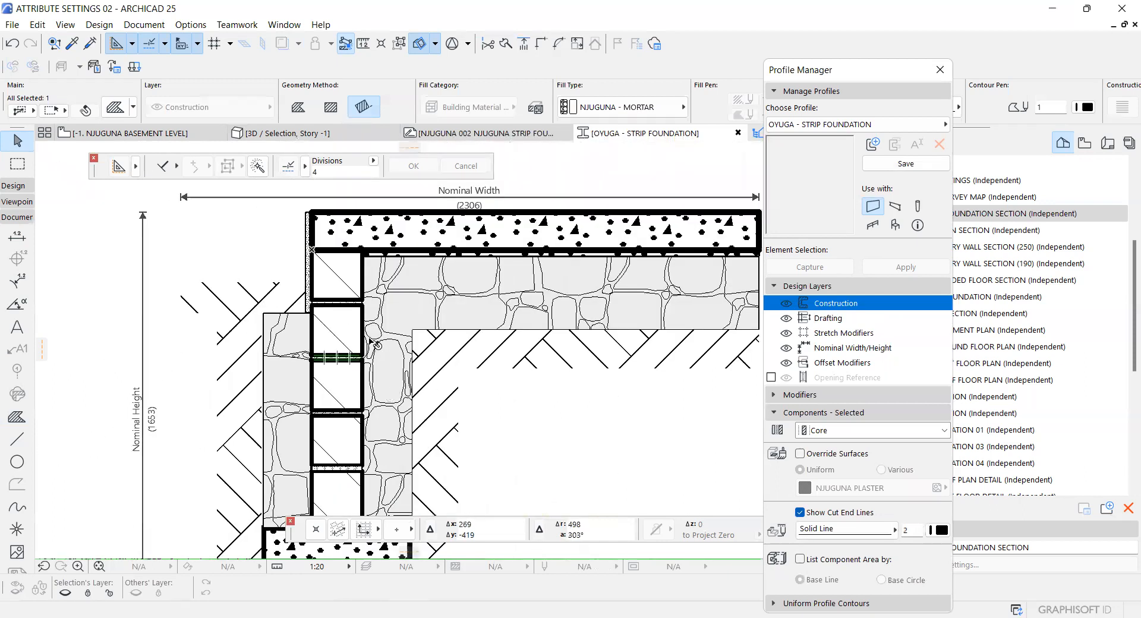
pyautogui.click(398, 435)
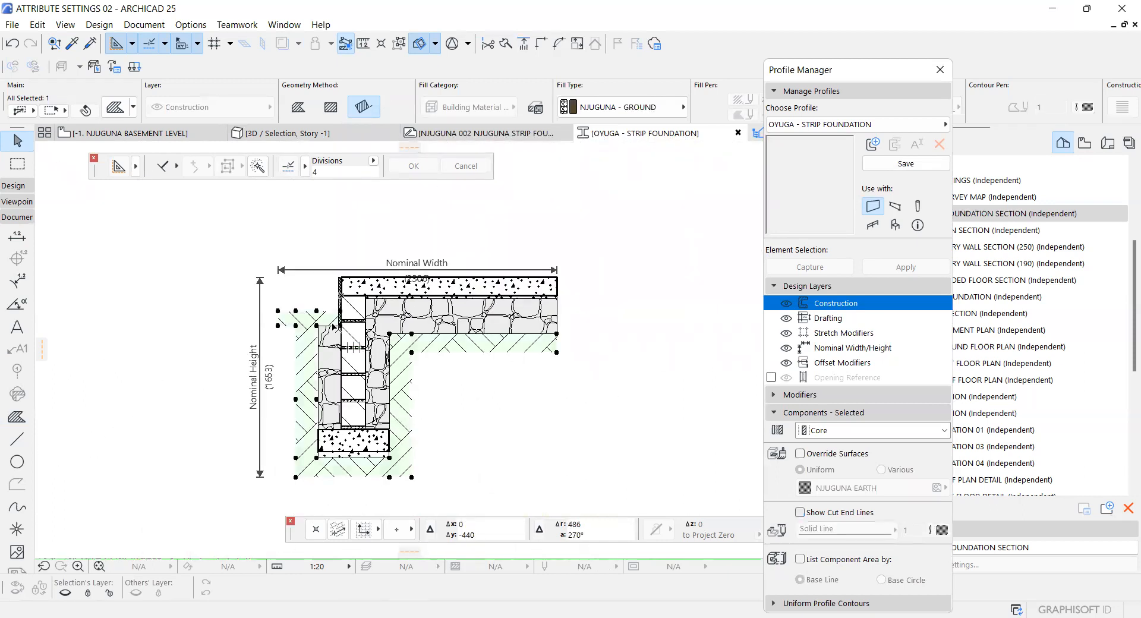
# Examine the profile's overall extents along its nominal width and nominal height lines
pyautogui.scroll(2, 364, 325)
pyautogui.scroll(-2, 318, 324)
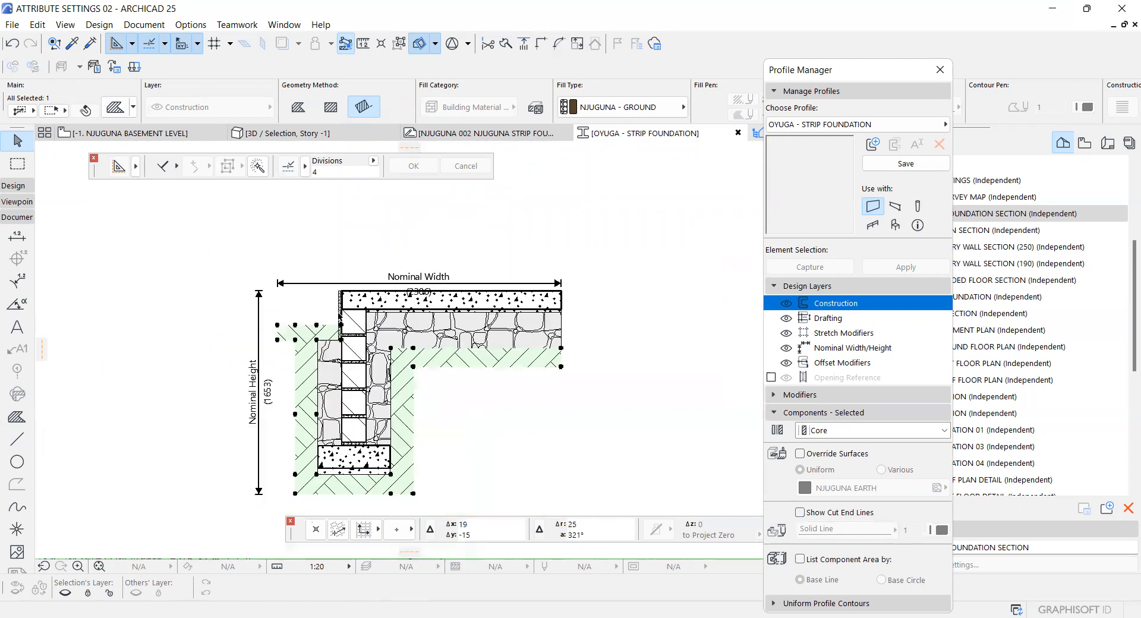
pyautogui.scroll(-3, 317, 323)
pyautogui.scroll(2, 320, 429)
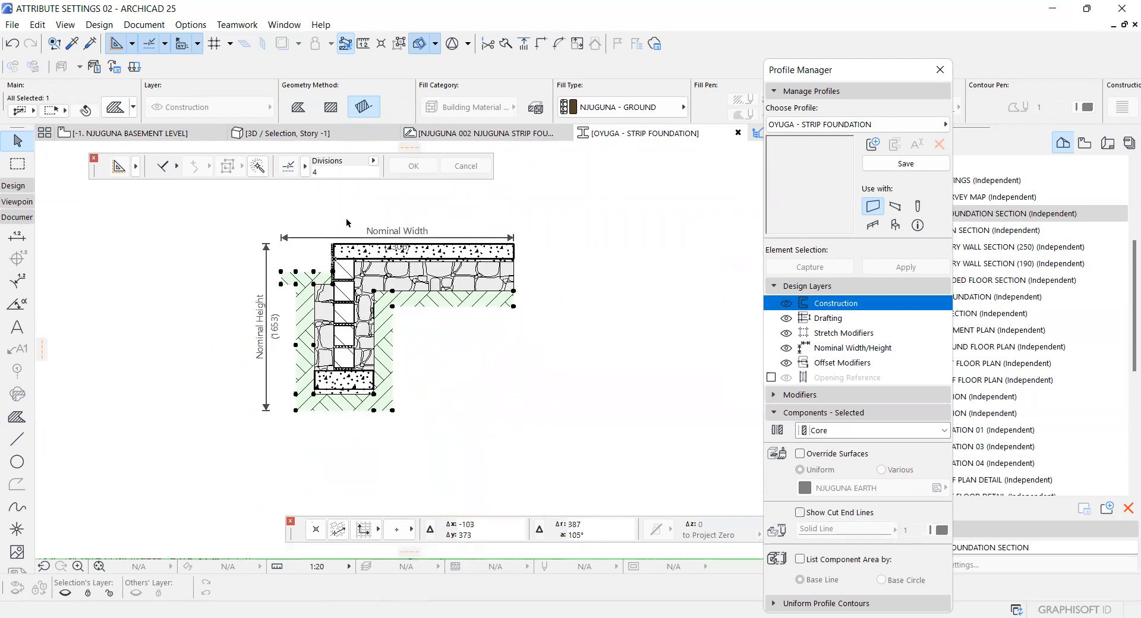
pyautogui.scroll(2, 284, 251)
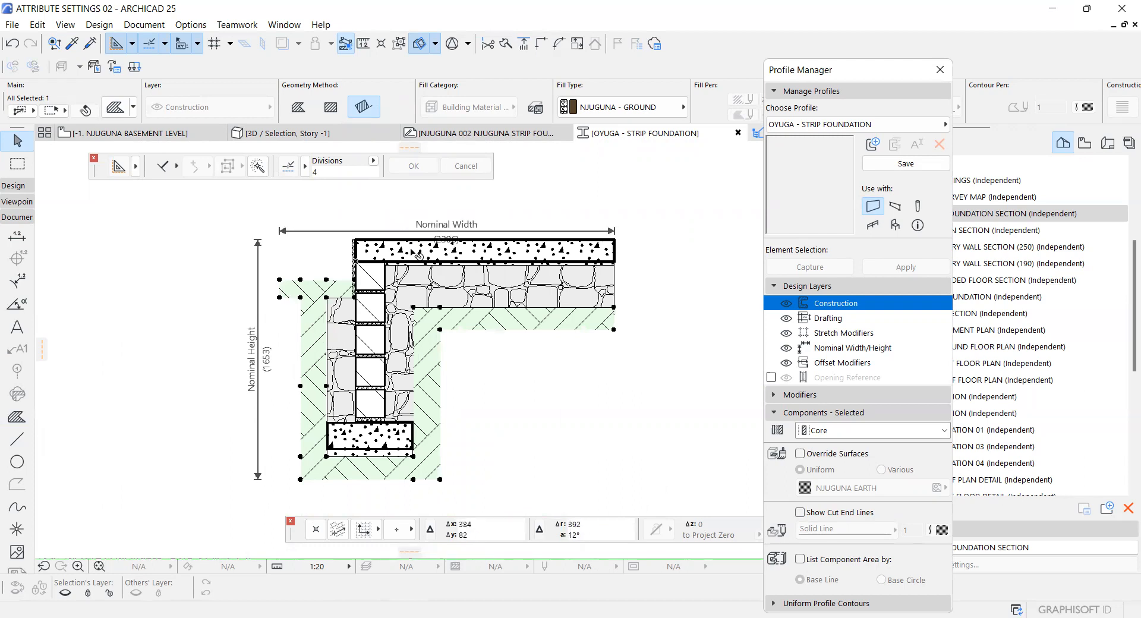
pyautogui.scroll(2, 268, 384)
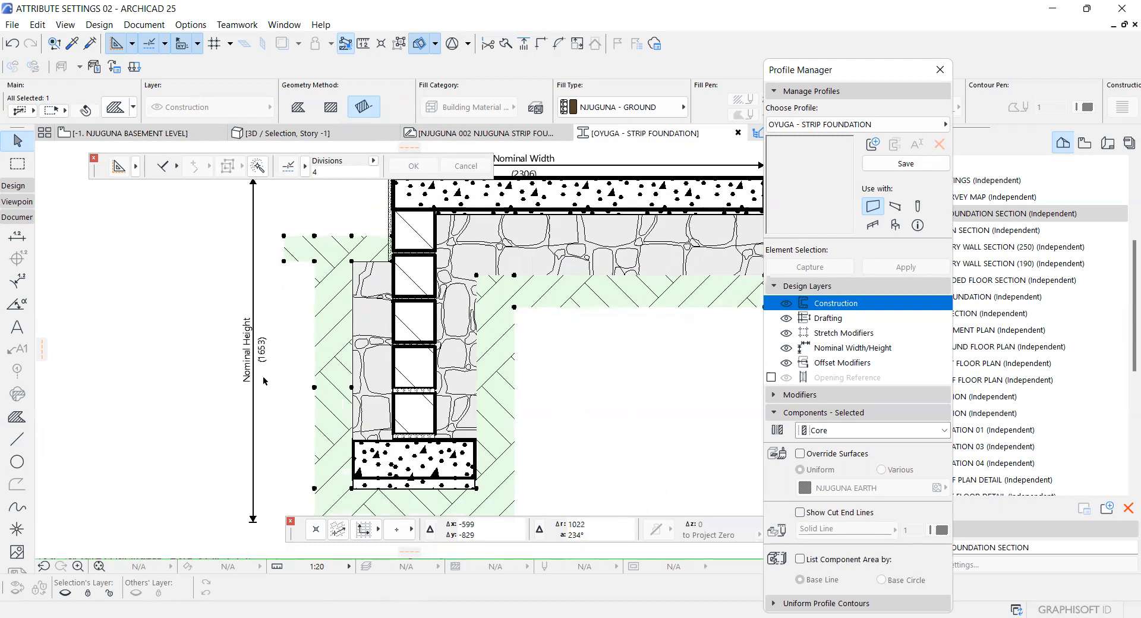
pyautogui.scroll(-3, 259, 354)
pyautogui.scroll(5, 389, 246)
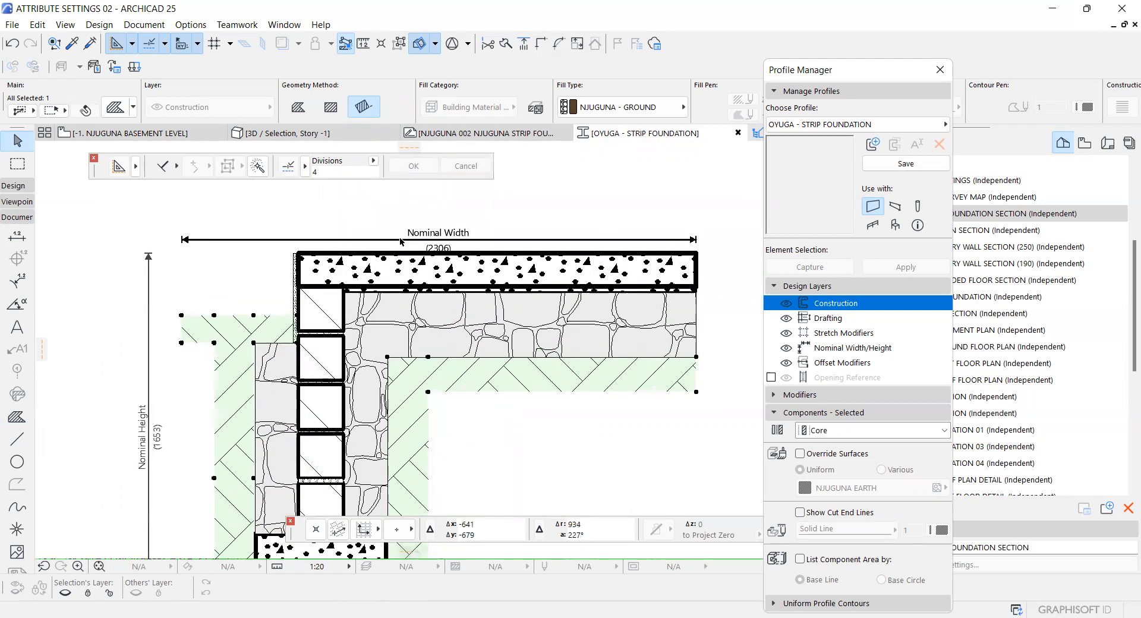
pyautogui.scroll(-2, 437, 254)
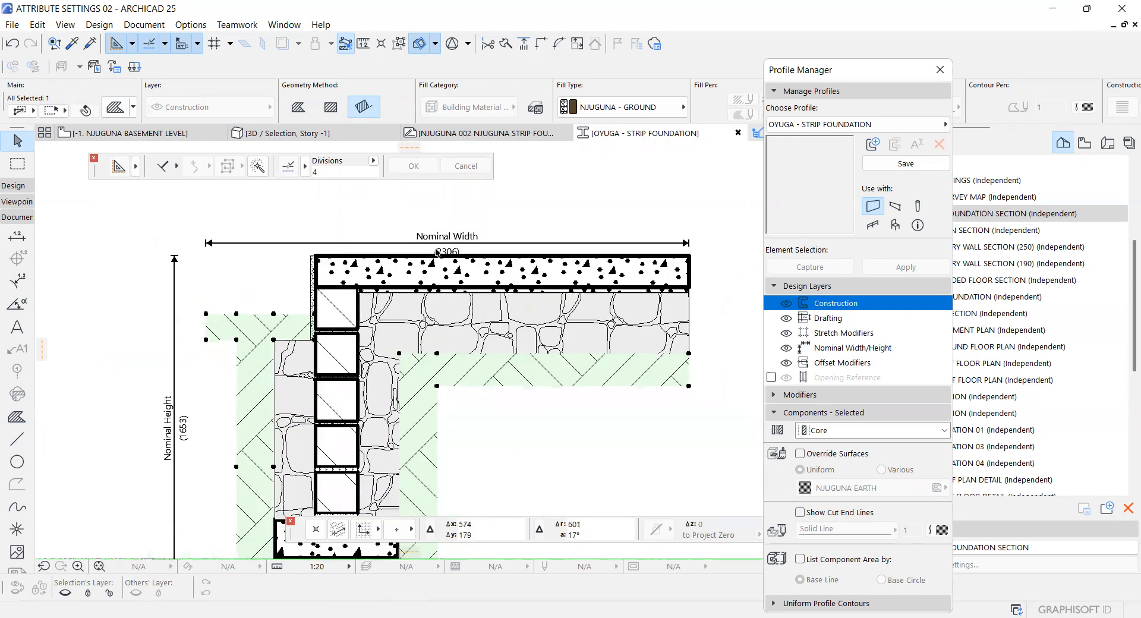
pyautogui.scroll(-3, 437, 252)
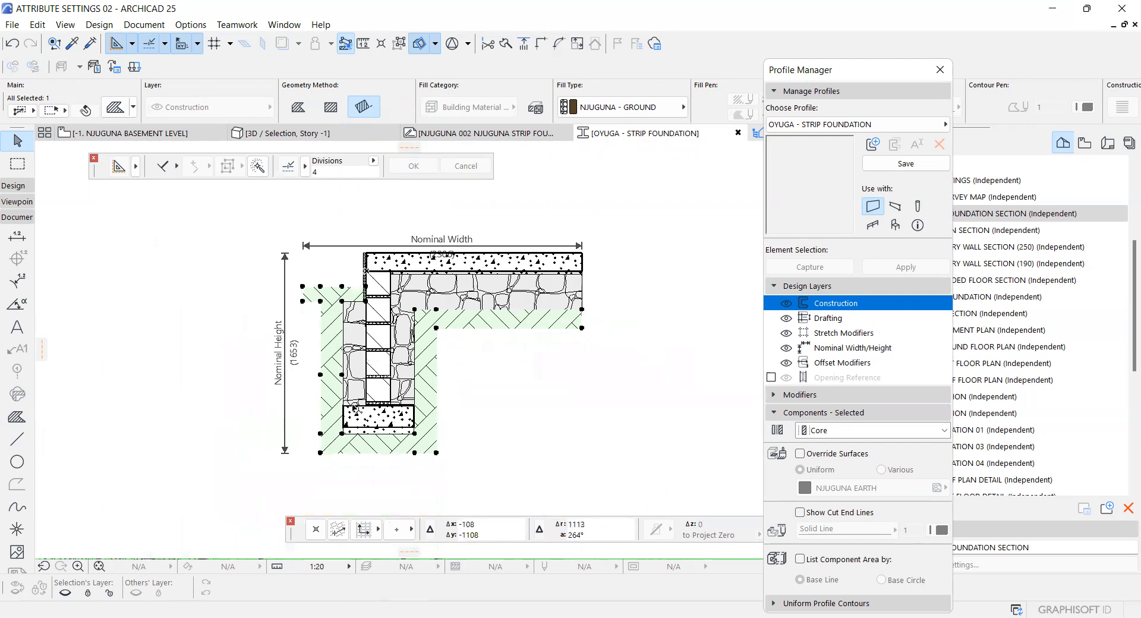
pyautogui.scroll(1, 324, 351)
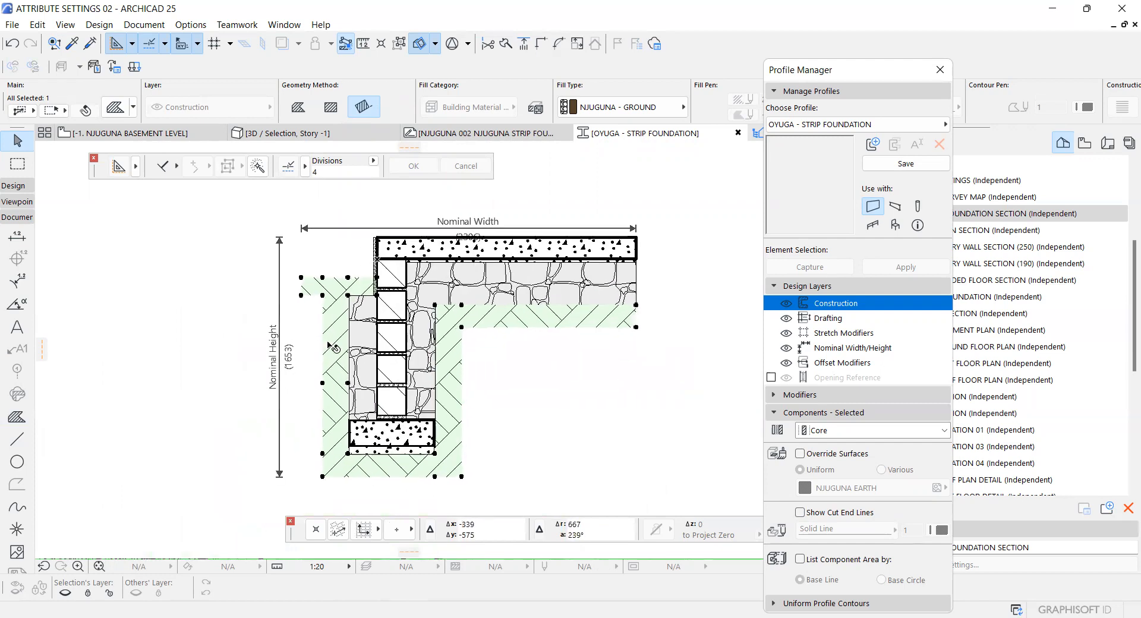
pyautogui.scroll(4, 325, 350)
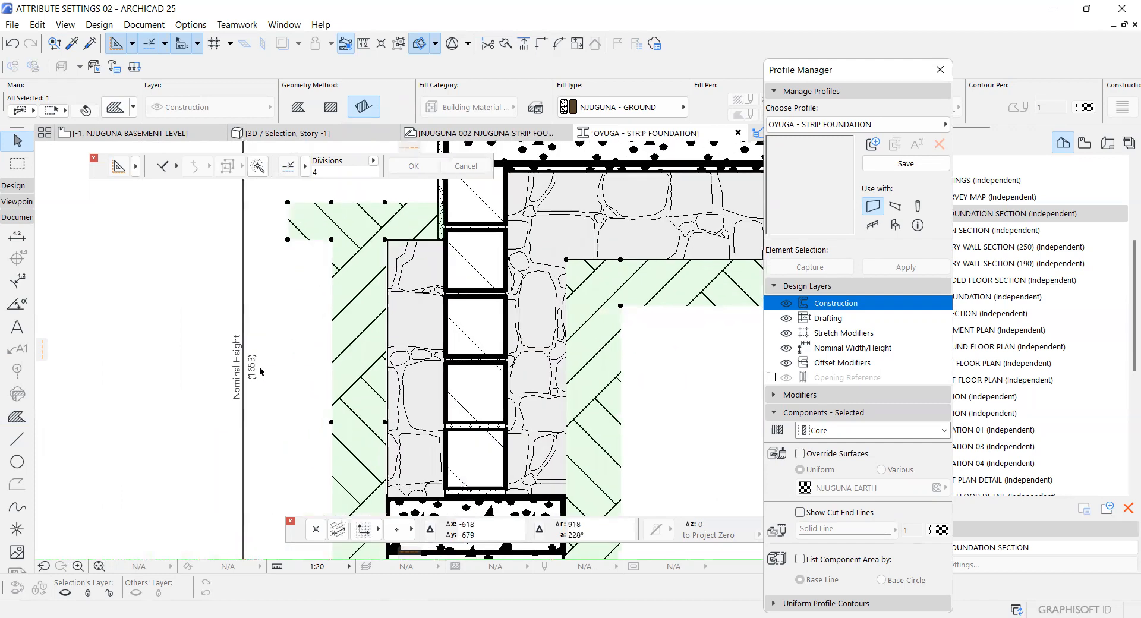
pyautogui.scroll(-4, 344, 333)
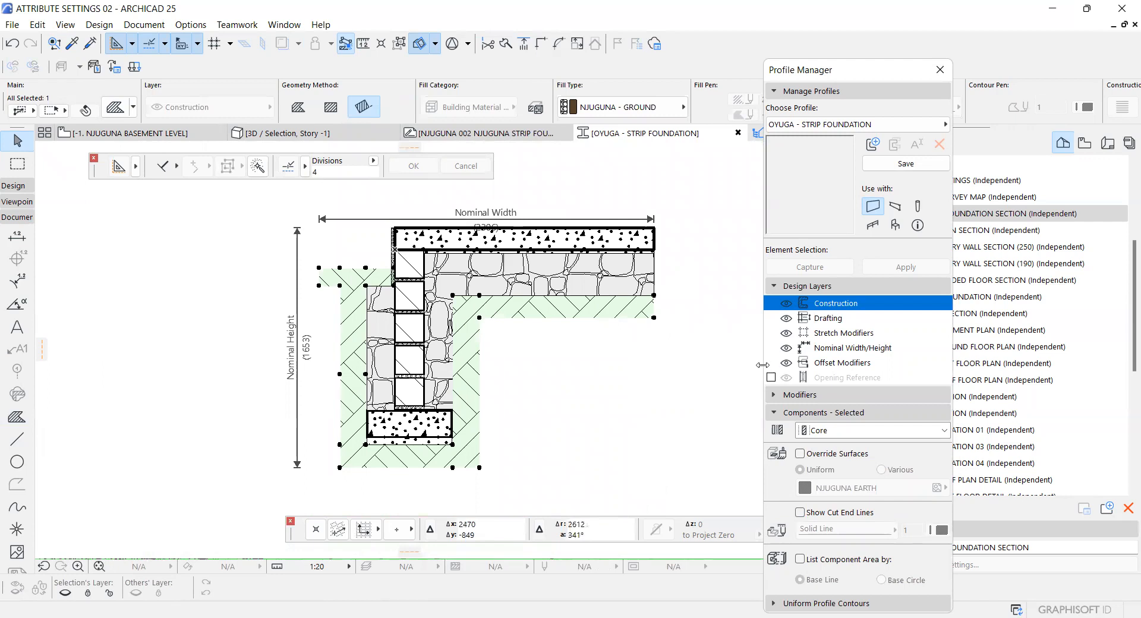
# Review the component types available for the profile with none of its fills selected
pyautogui.click(569, 443)
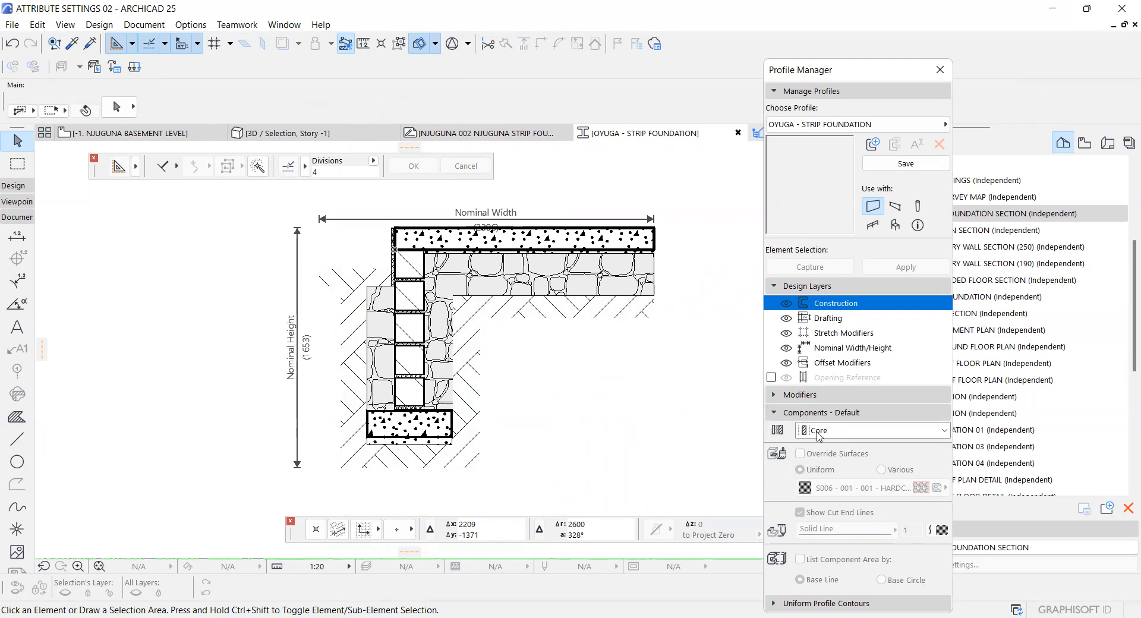
pyautogui.click(819, 434)
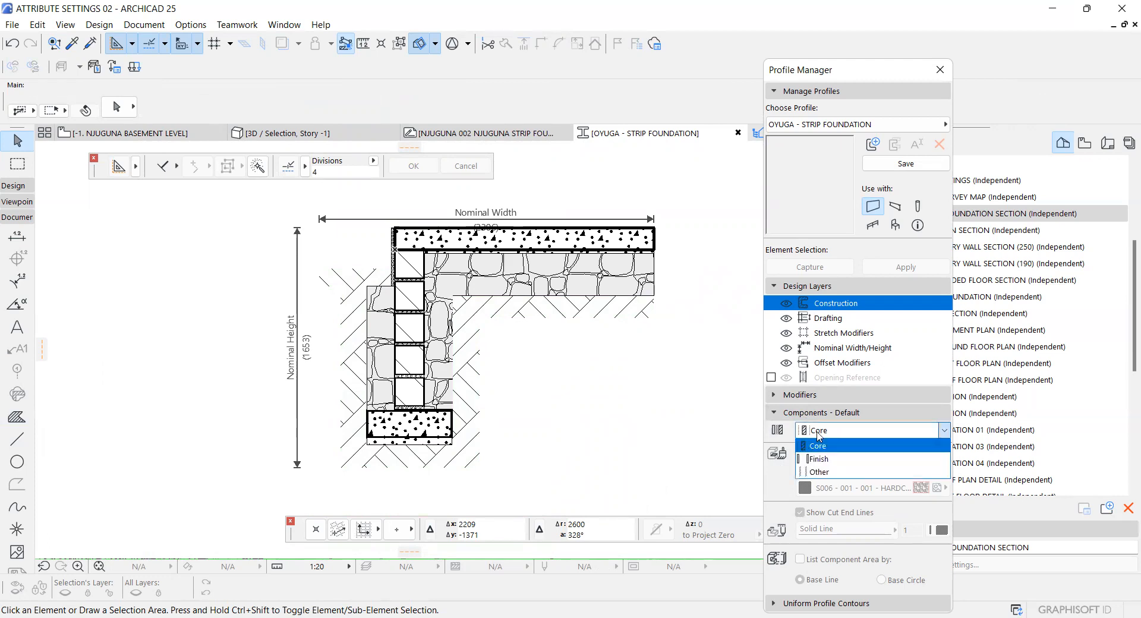
pyautogui.click(818, 434)
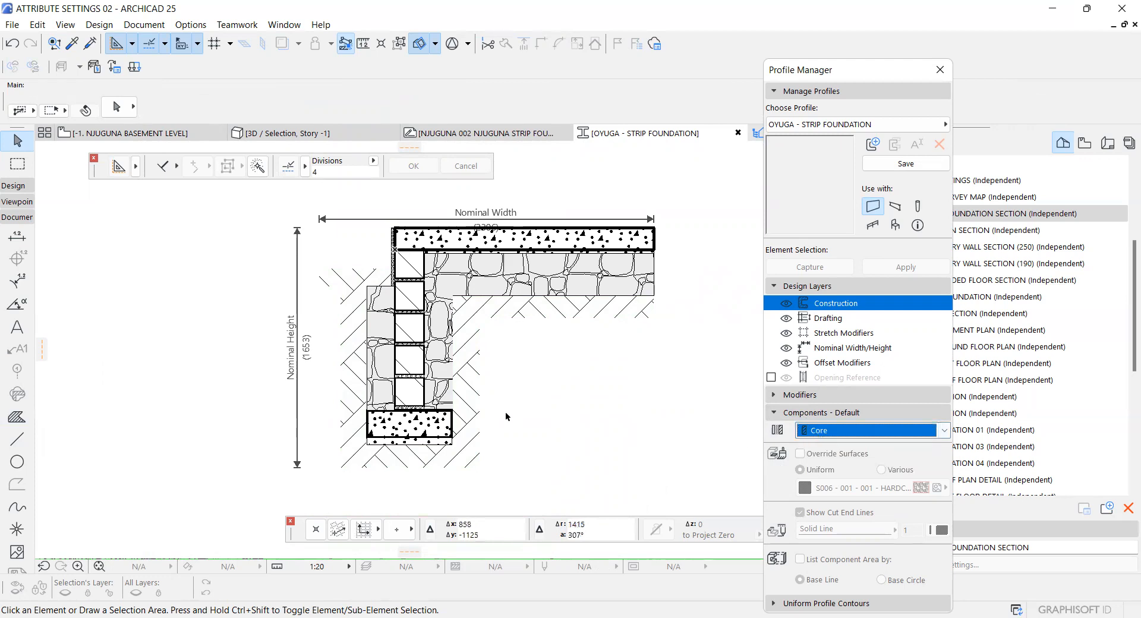
# Check the component type of the profile's concrete footing, lower masonry blocks and mortar joints
pyautogui.scroll(3, 425, 448)
pyautogui.click(361, 410)
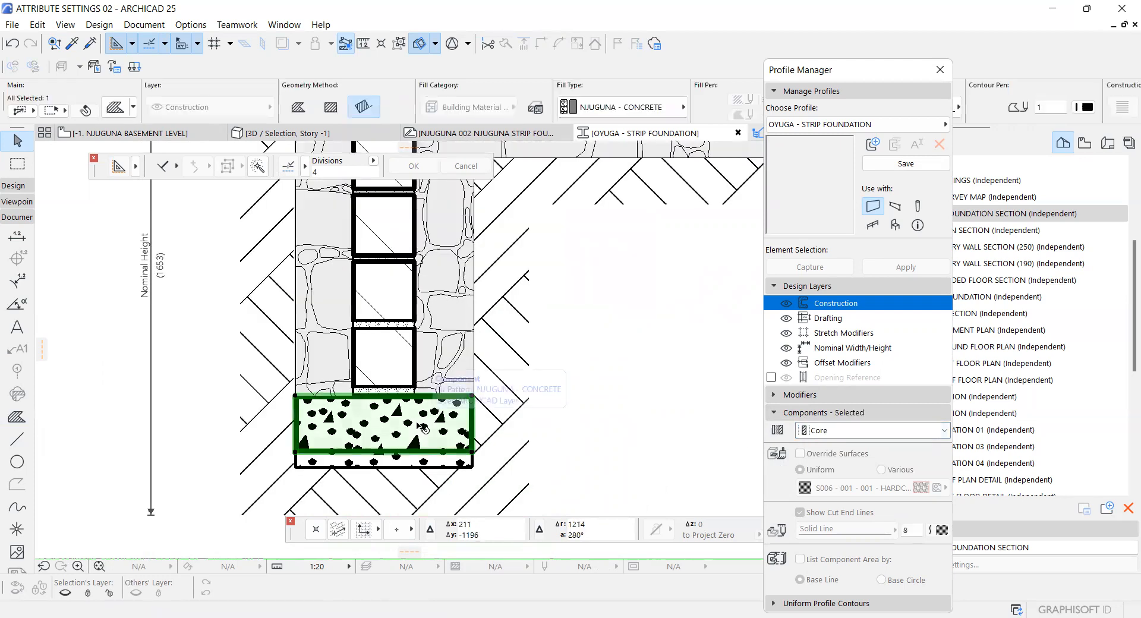
pyautogui.scroll(2, 378, 388)
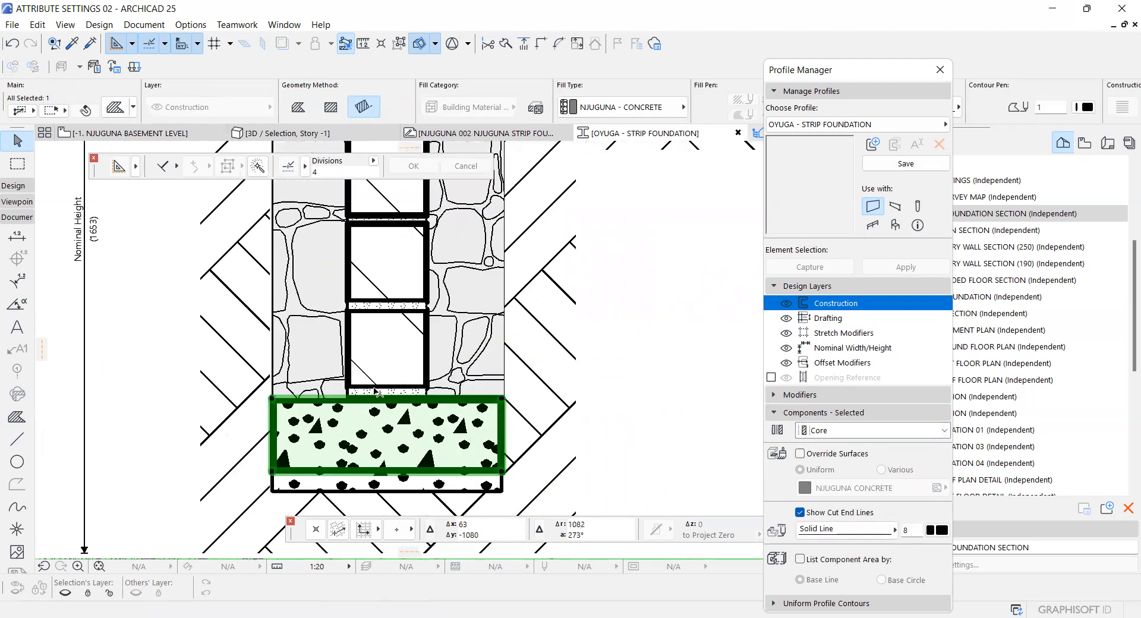
pyautogui.keyDown('shift'); pyautogui.click(381, 393); pyautogui.keyUp('shift')
pyautogui.keyDown('shift'); pyautogui.click(387, 356); pyautogui.keyUp('shift')
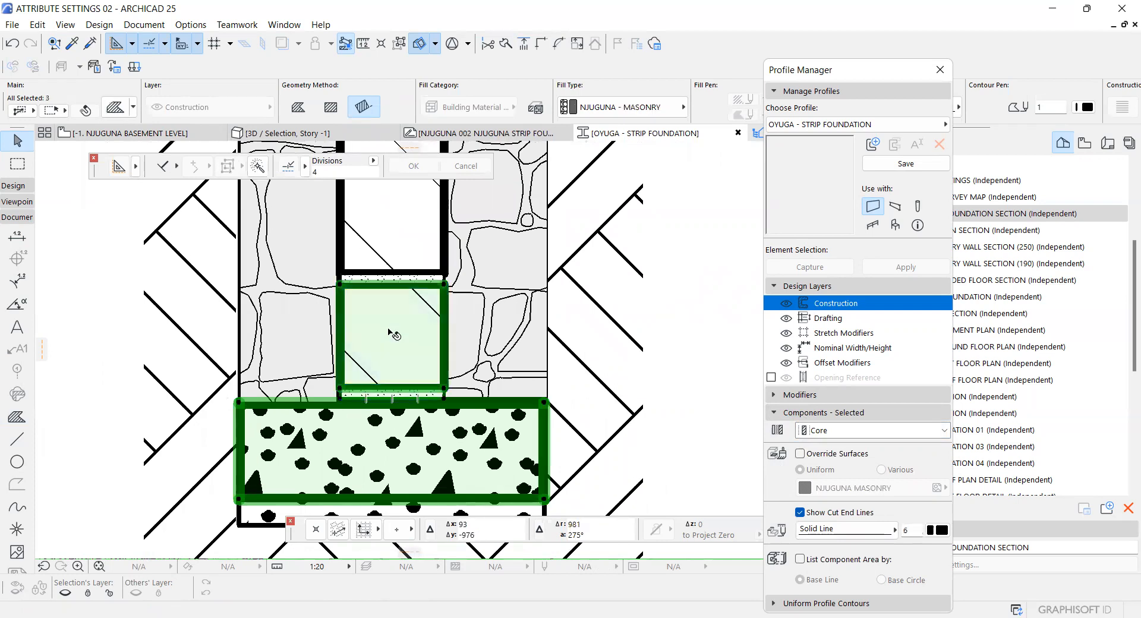
pyautogui.keyDown('shift'); pyautogui.click(392, 277); pyautogui.keyUp('shift')
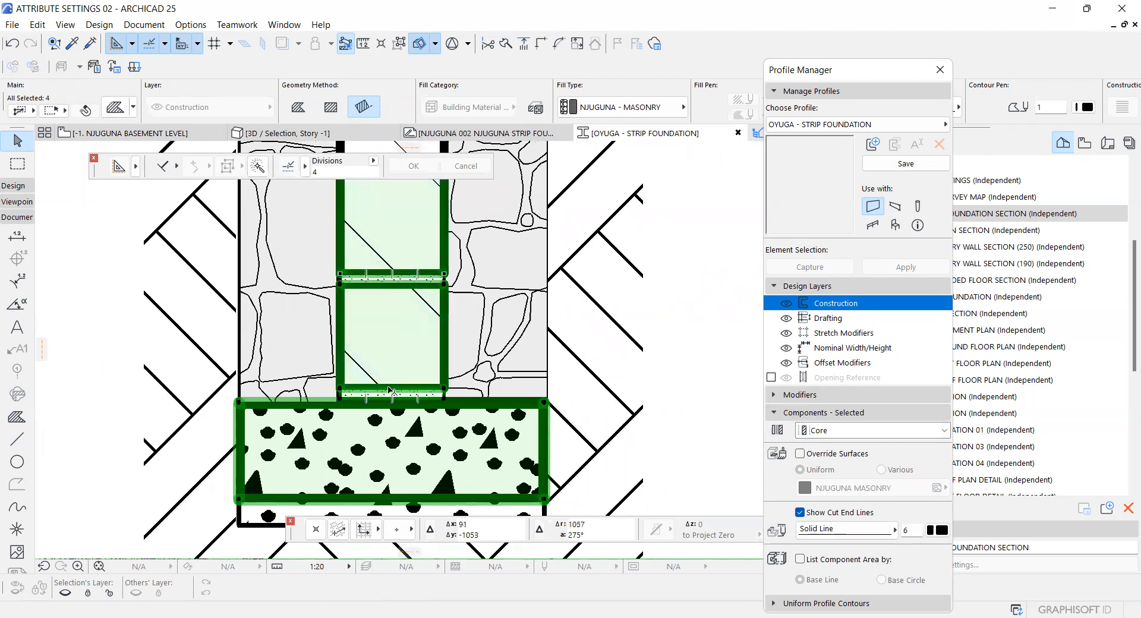
pyautogui.scroll(-4, 389, 379)
pyautogui.scroll(2, 389, 358)
pyautogui.click(662, 406)
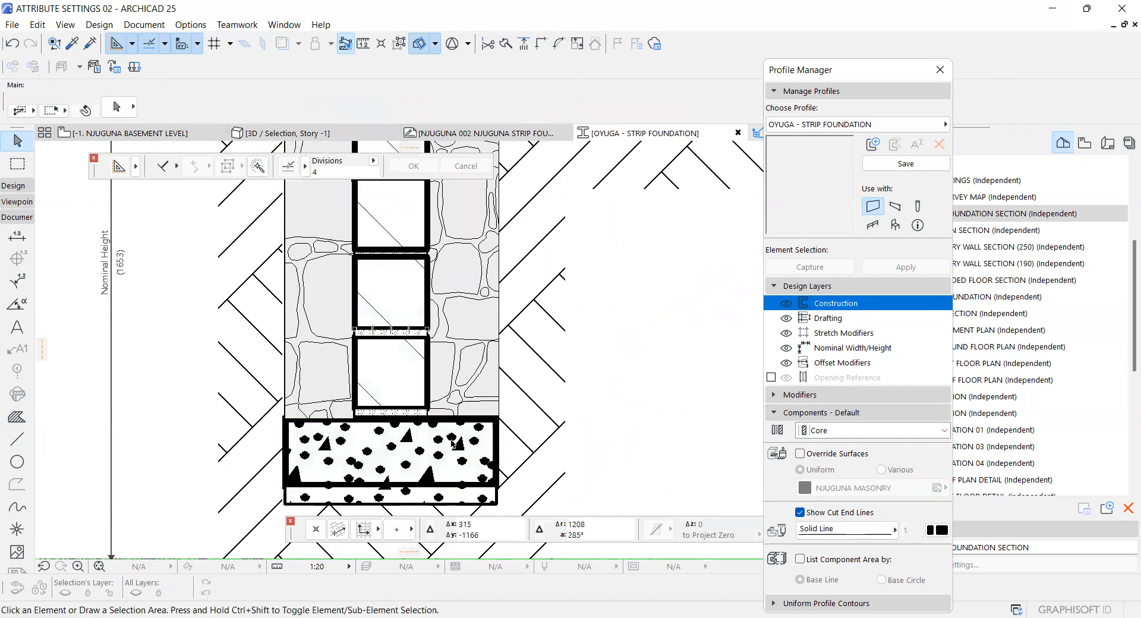
pyautogui.click(455, 443)
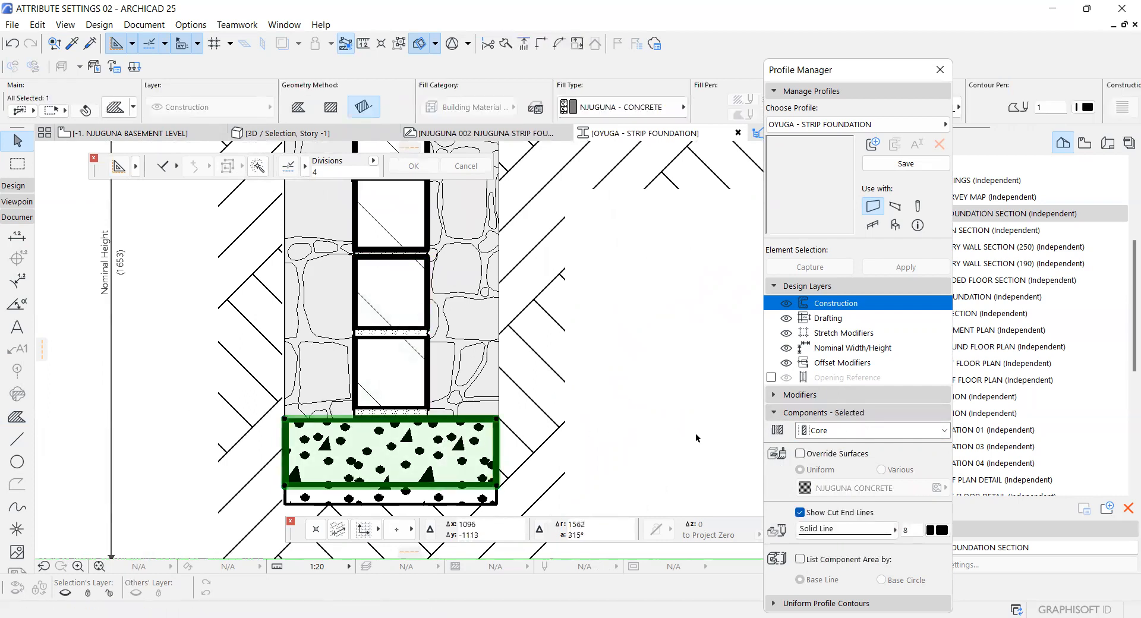
pyautogui.scroll(-3, 479, 410)
pyautogui.scroll(3, 459, 440)
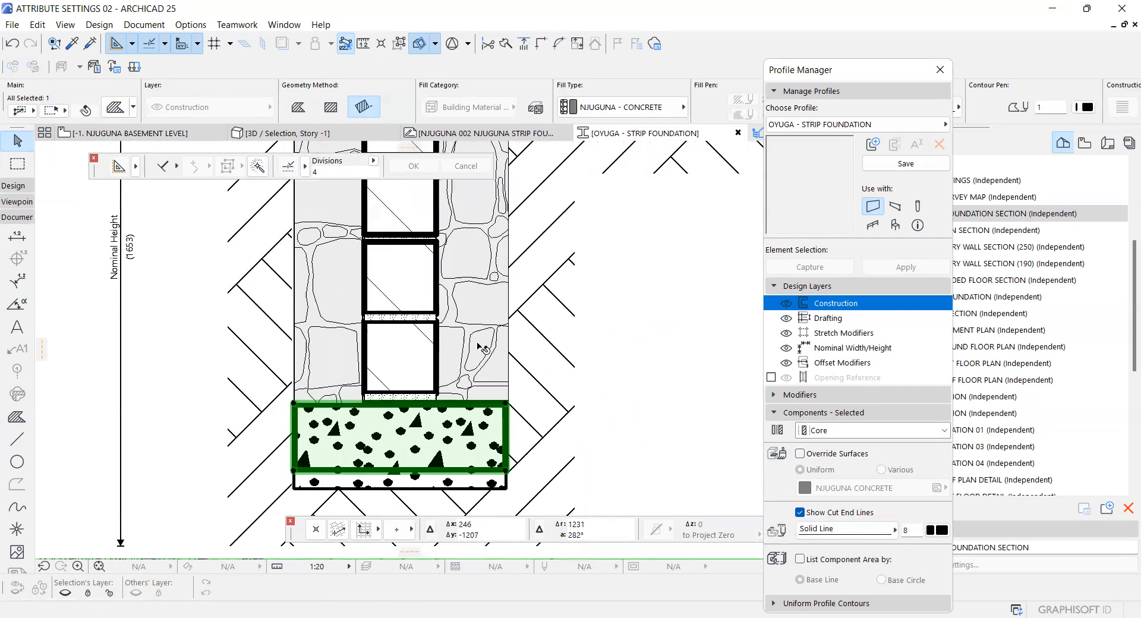
# Set the component type of both hardcore fills, the L-shaped inner one and the outer strip, to Other
pyautogui.click(480, 346)
pyautogui.scroll(-2, 399, 404)
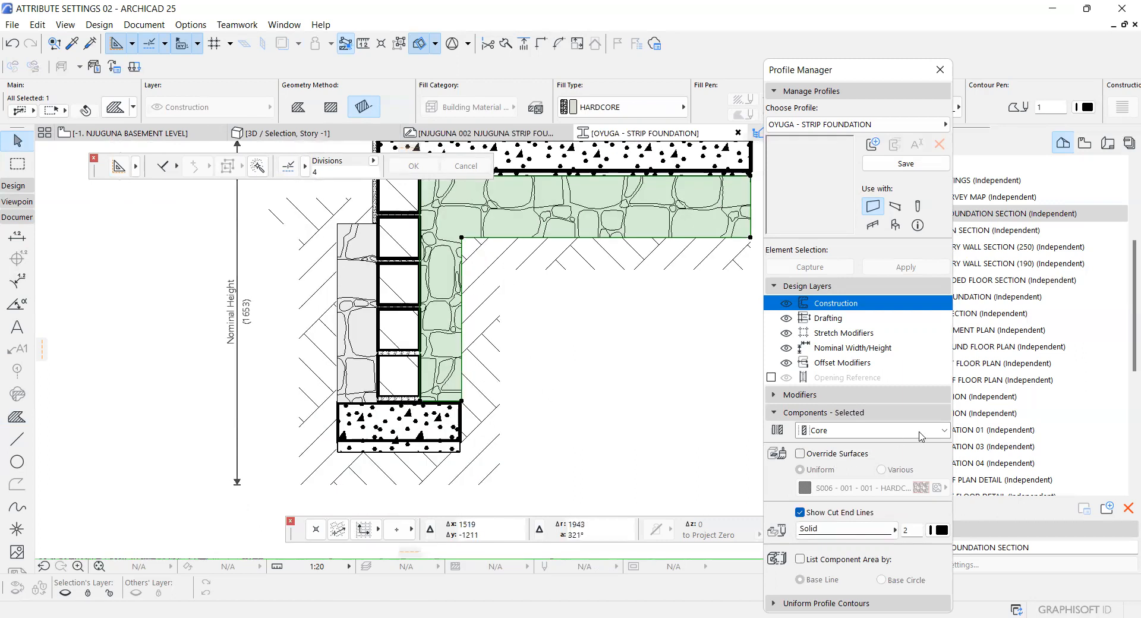
pyautogui.click(945, 430)
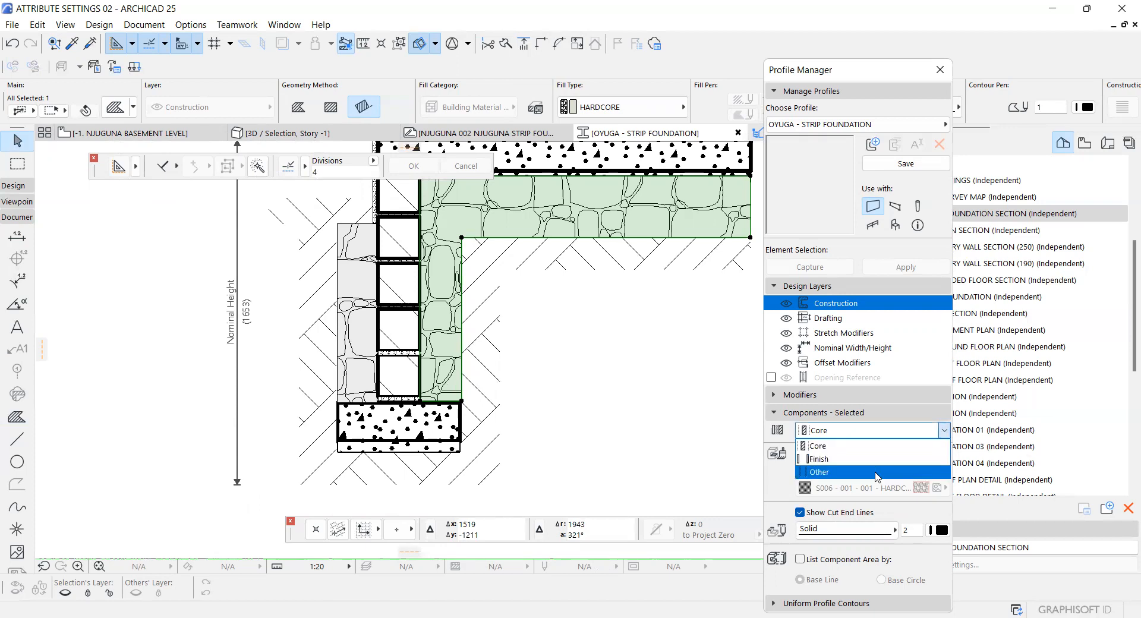
pyautogui.click(835, 465)
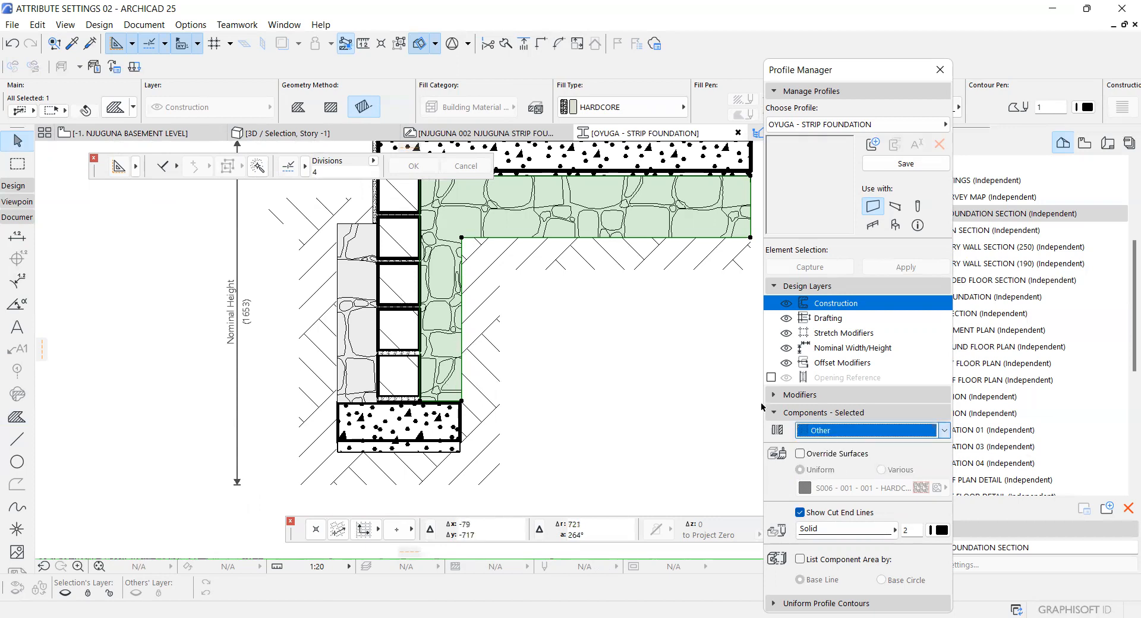
pyautogui.click(361, 326)
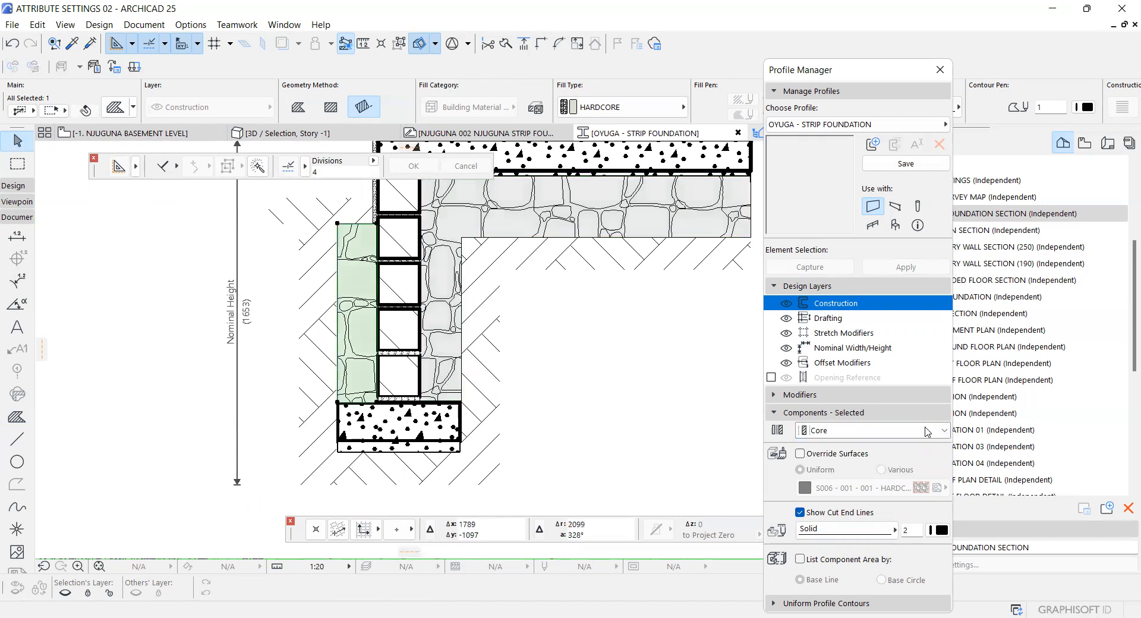
pyautogui.click(870, 473)
# Set the component type of the thin plaster strip on the wall's outer face to Finish
pyautogui.scroll(4, 444, 297)
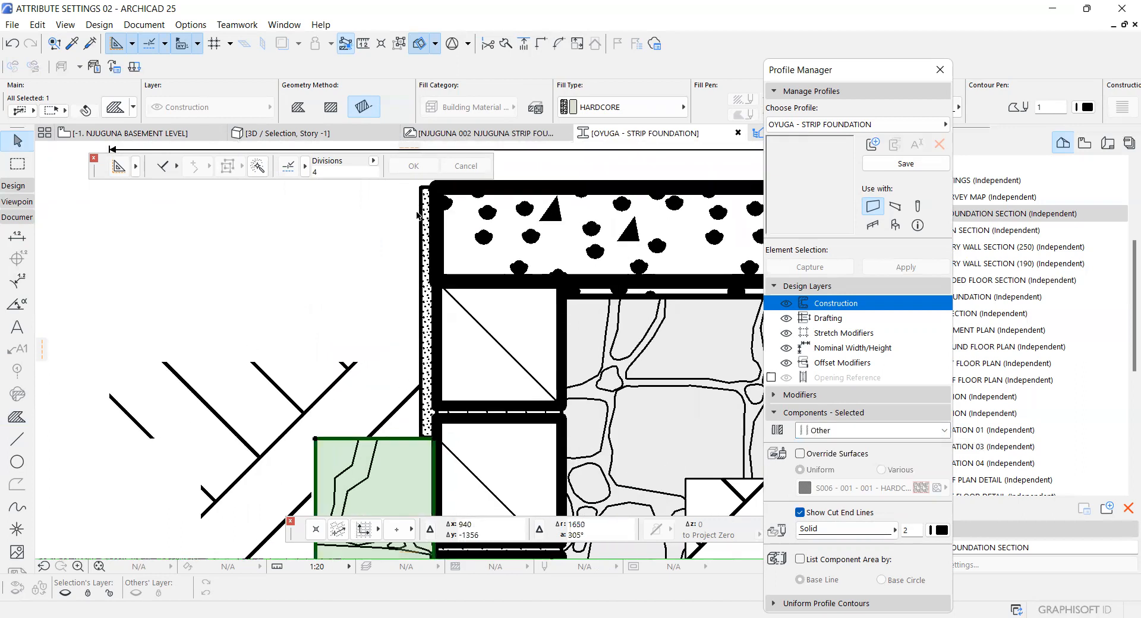
pyautogui.click(425, 261)
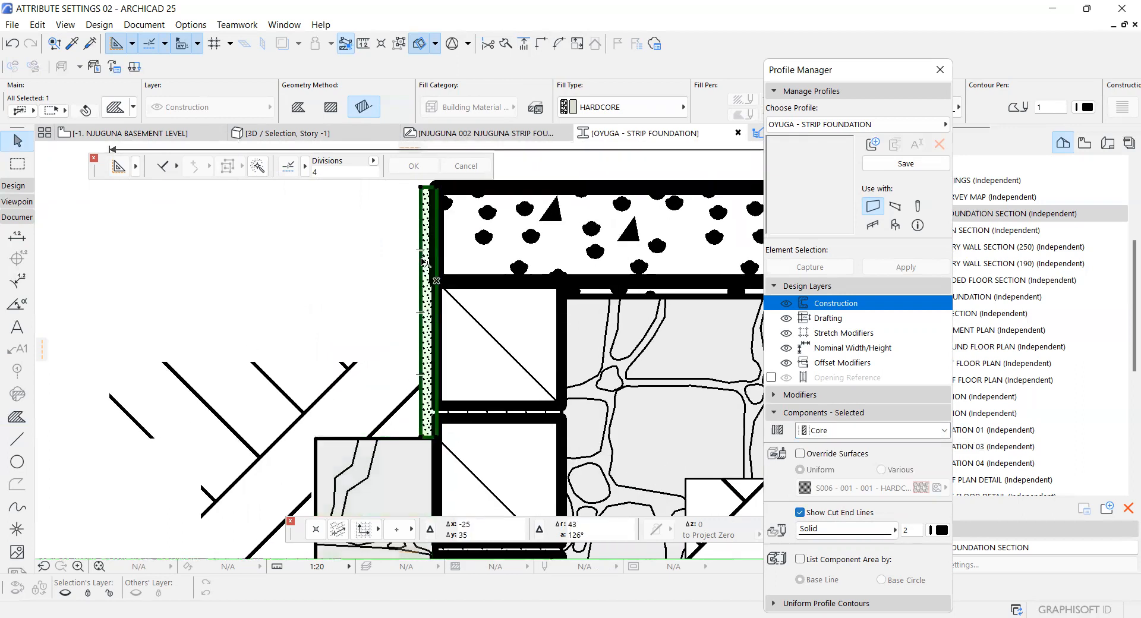
pyautogui.click(870, 431)
pyautogui.click(866, 455)
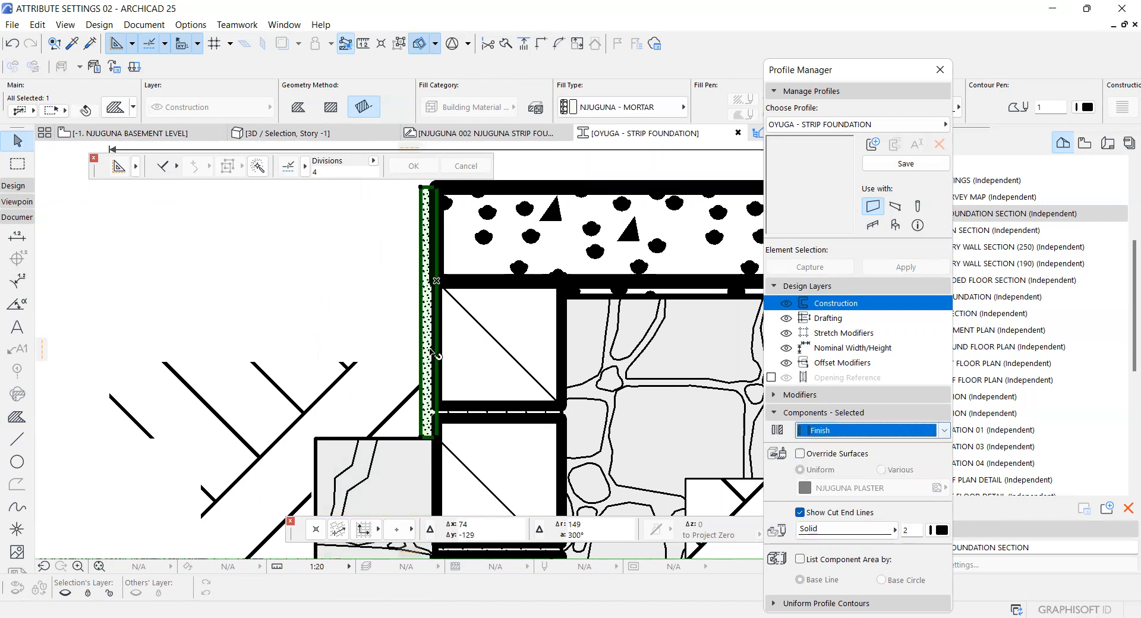
# Set the component type of the earth fill around the foundation to Other and deselect it
pyautogui.scroll(-5, 404, 346)
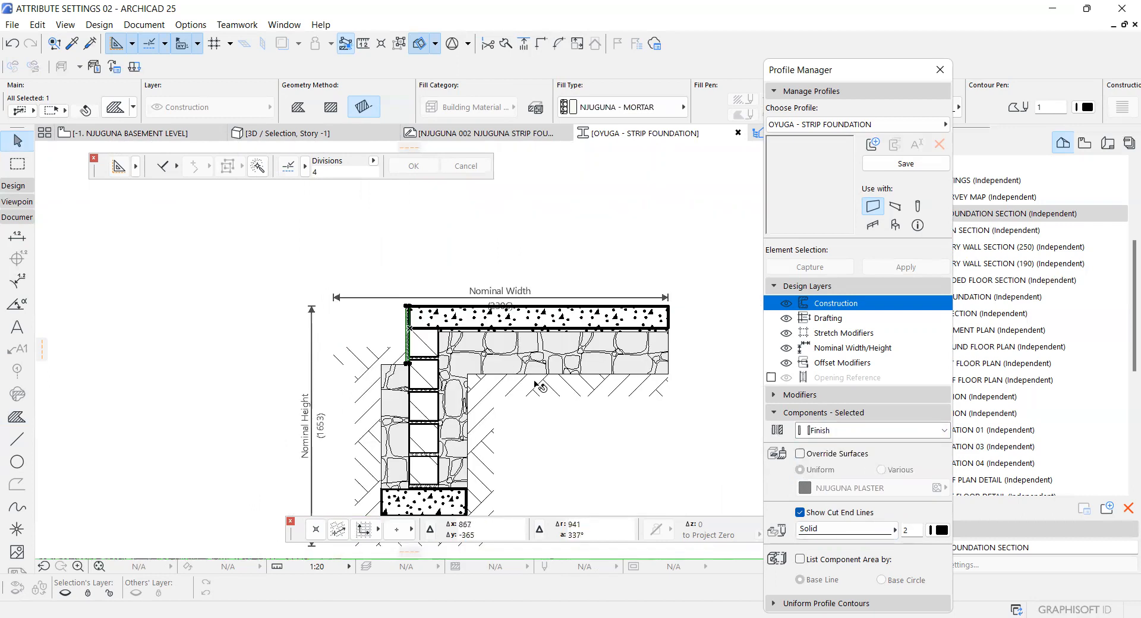
pyautogui.click(538, 385)
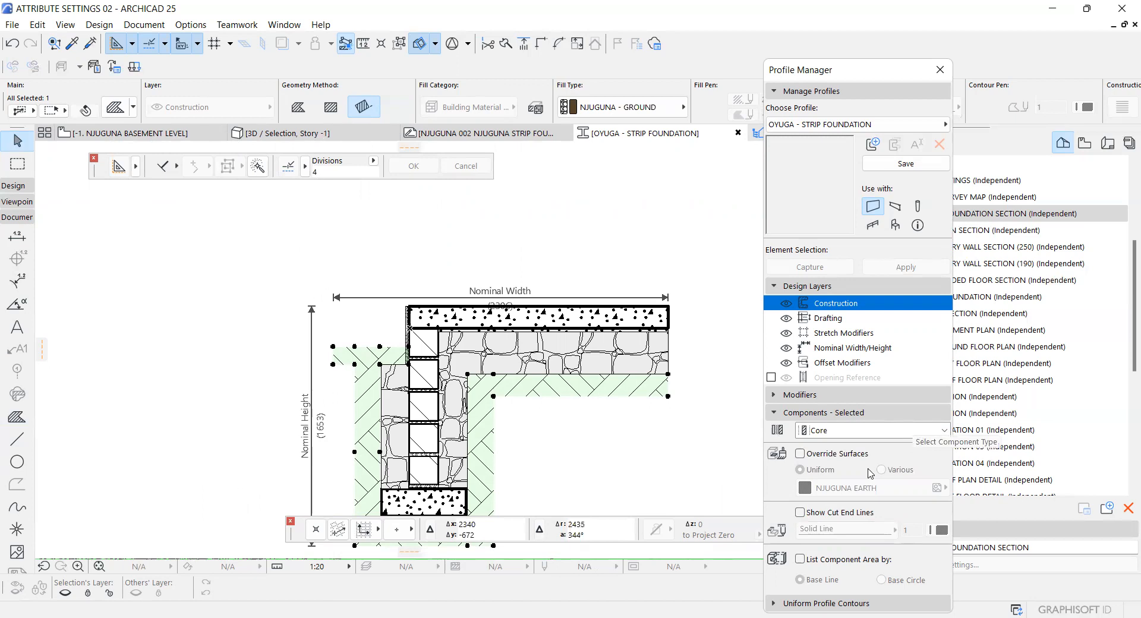
pyautogui.click(866, 467)
pyautogui.scroll(-3, 469, 289)
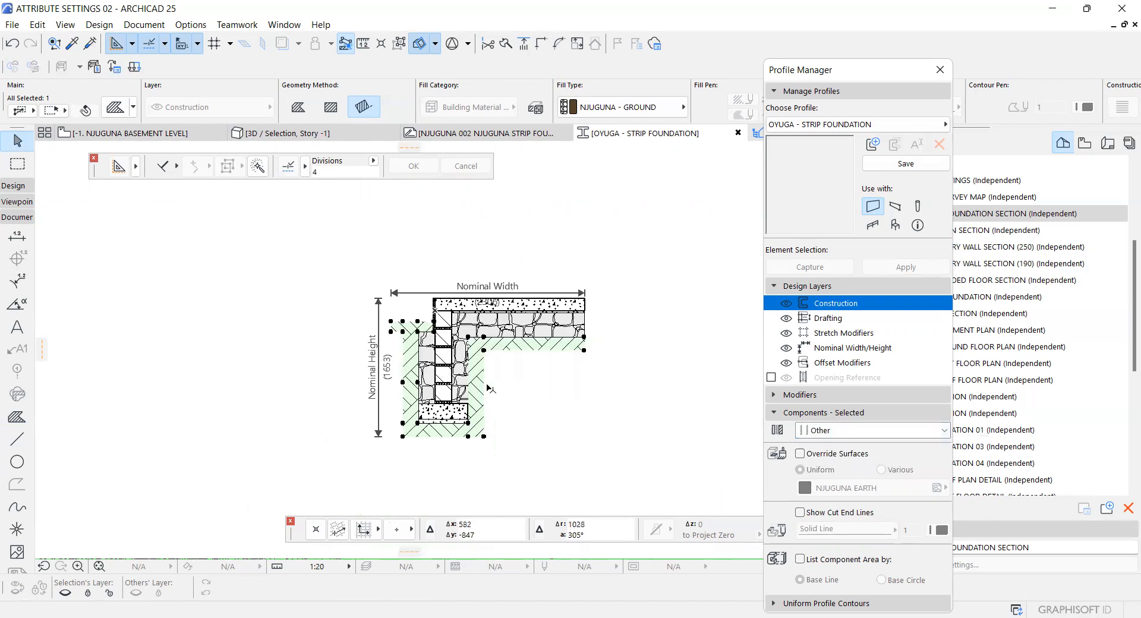
pyautogui.click(492, 388)
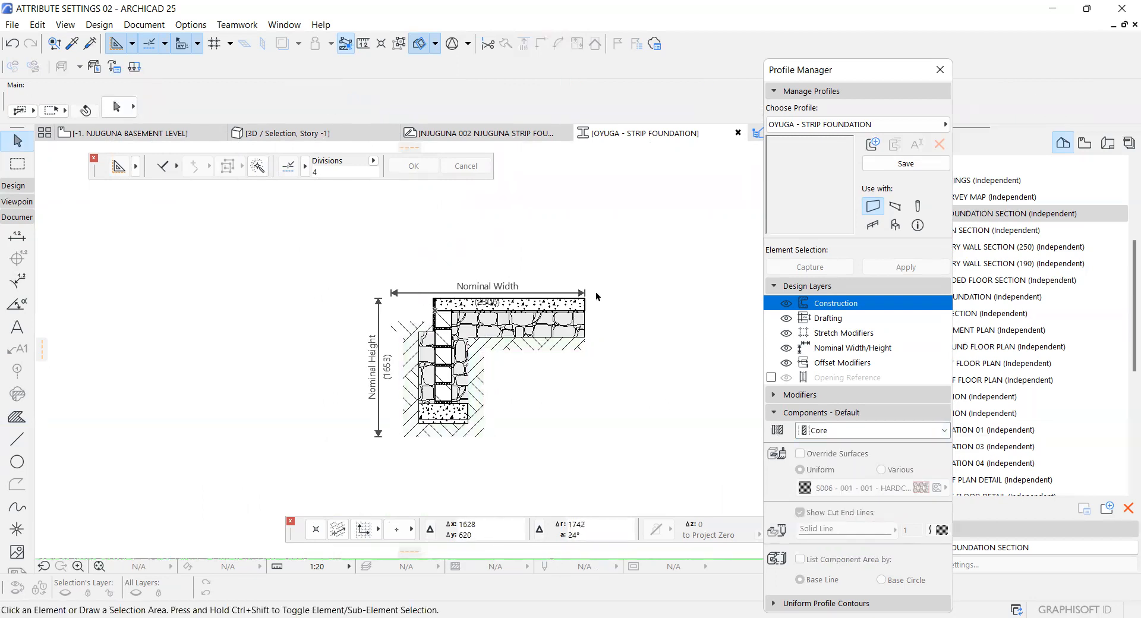
# Save the OYUGA - STRIP FOUNDATION profile for use with walls and close the Profile Manager
pyautogui.scroll(5, 428, 341)
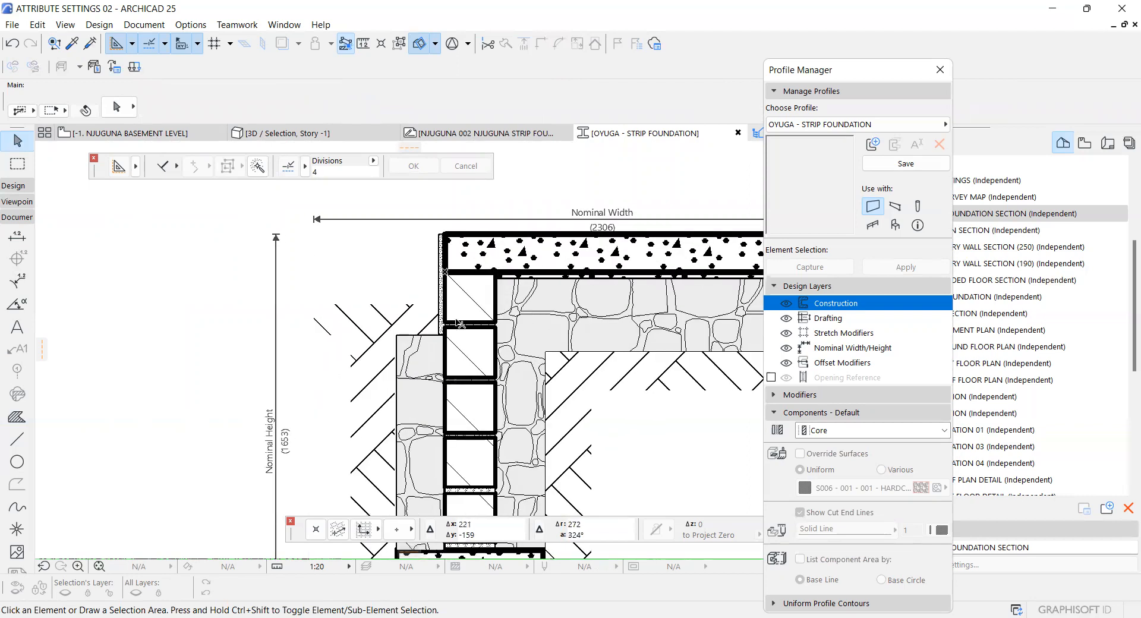
pyautogui.scroll(-3, 410, 339)
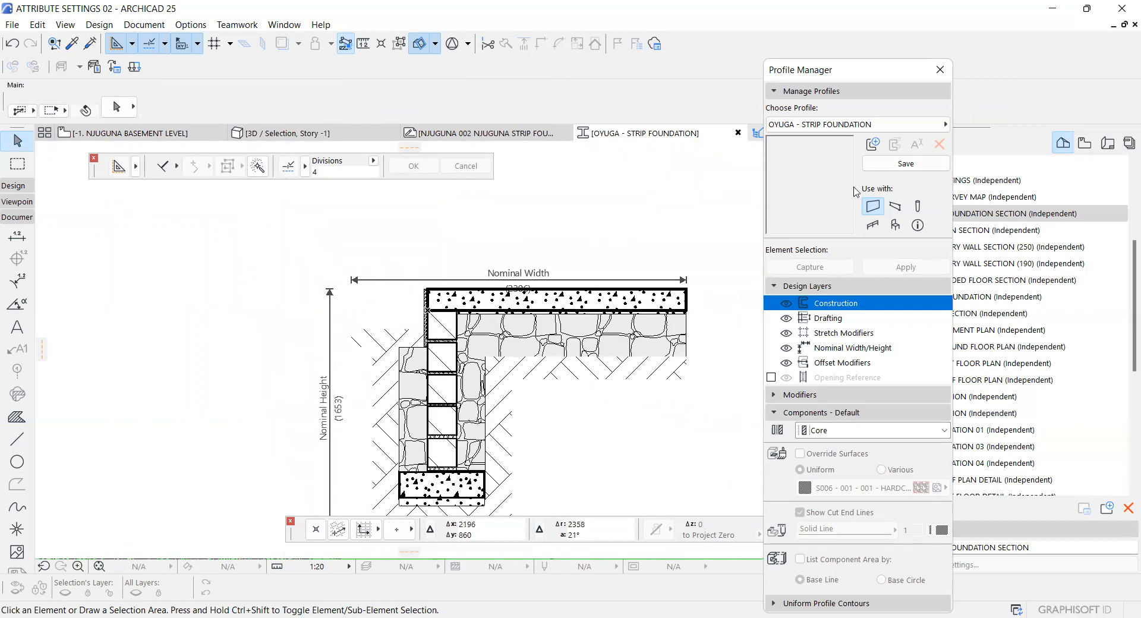
pyautogui.click(907, 166)
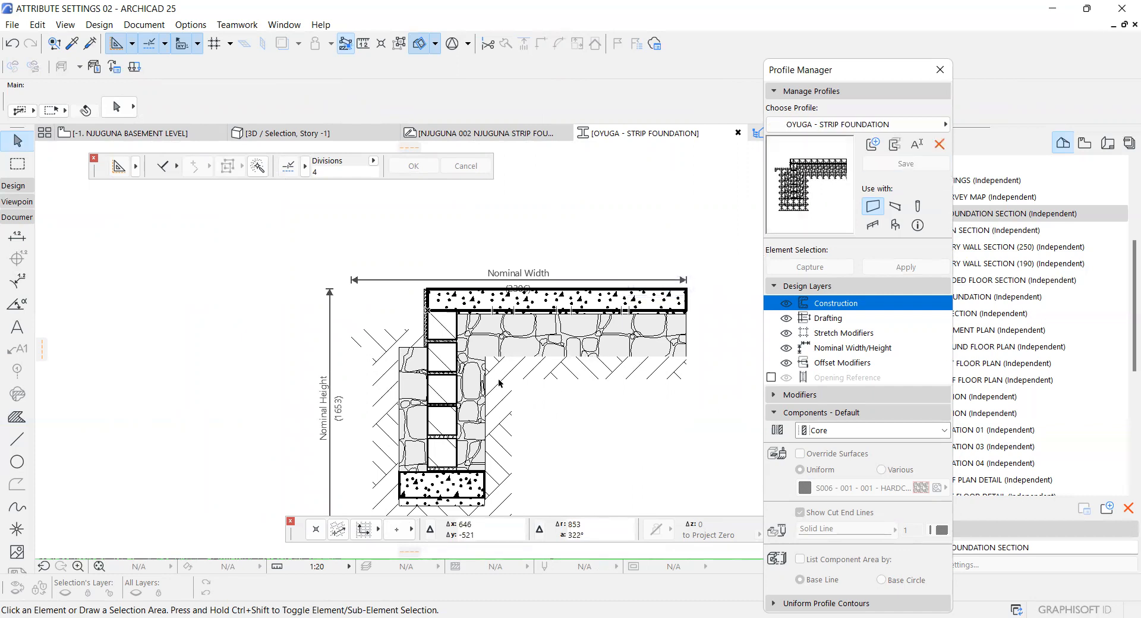
pyautogui.scroll(-2, 504, 385)
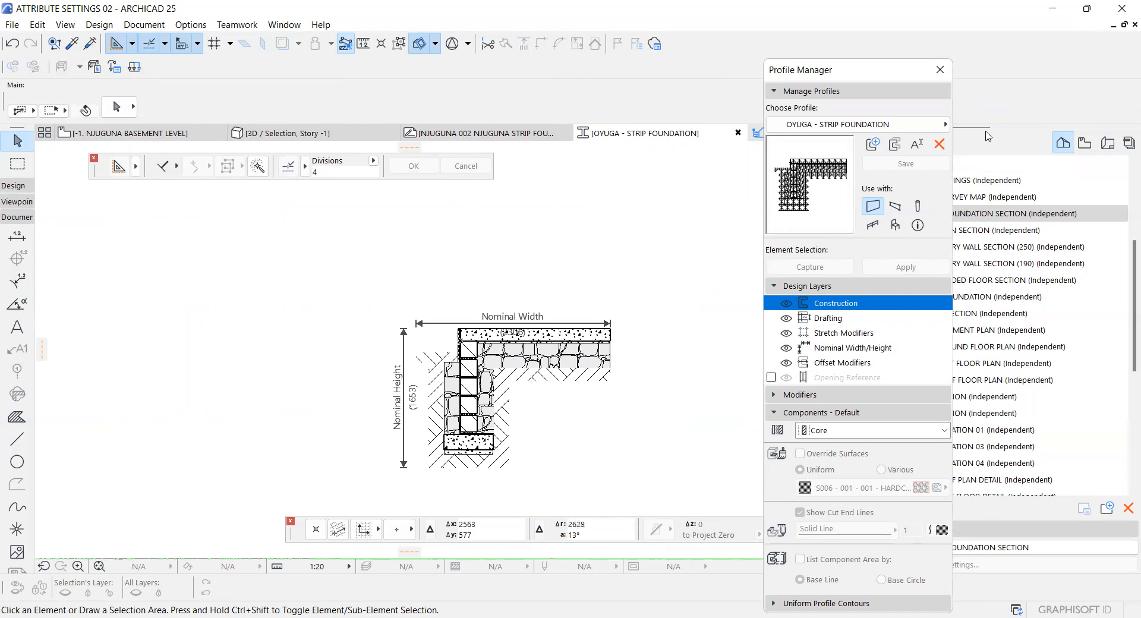
pyautogui.click(940, 71)
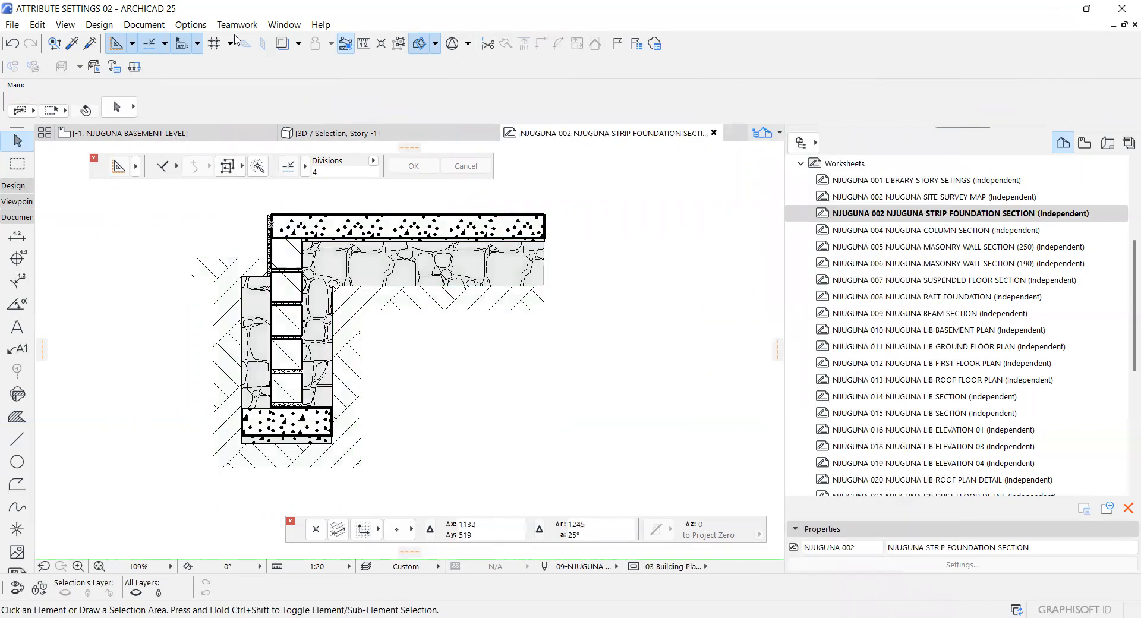
# Reopen the Profile Manager and check the stored OYUGA - STRIP FOUNDATION profile
pyautogui.click(191, 25)
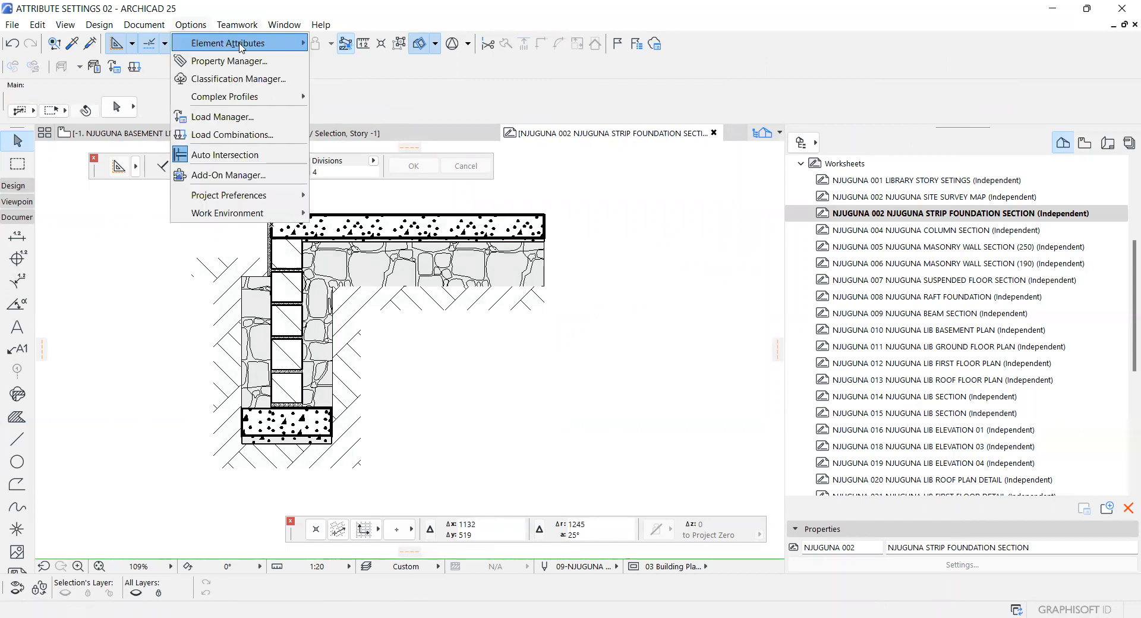
pyautogui.moveTo(240, 46)
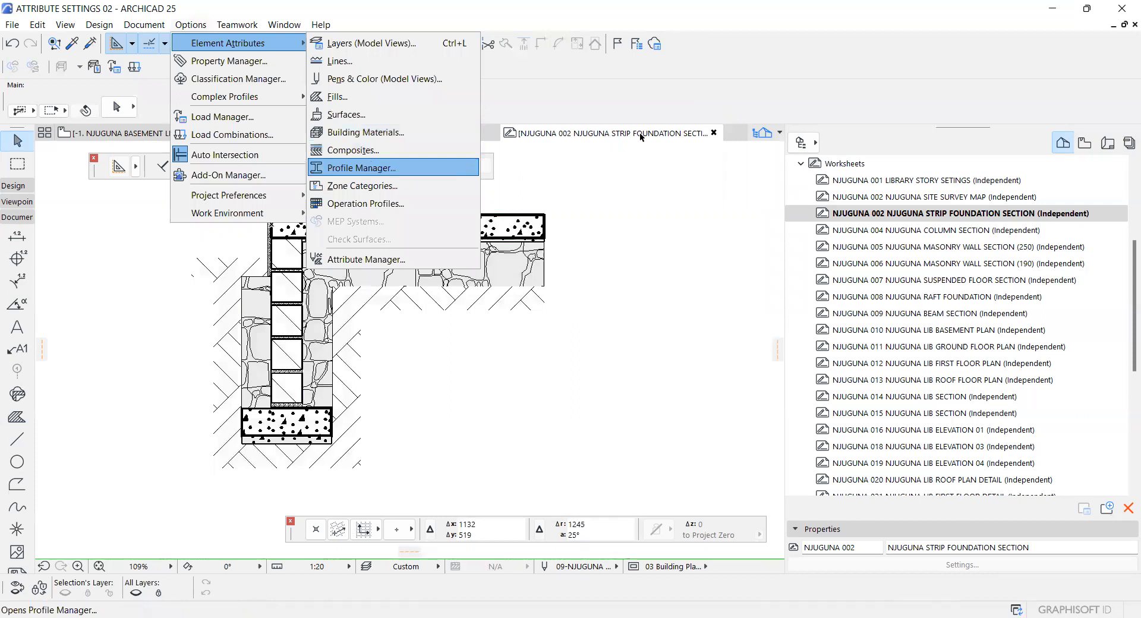
pyautogui.press('Return')
pyautogui.click(828, 124)
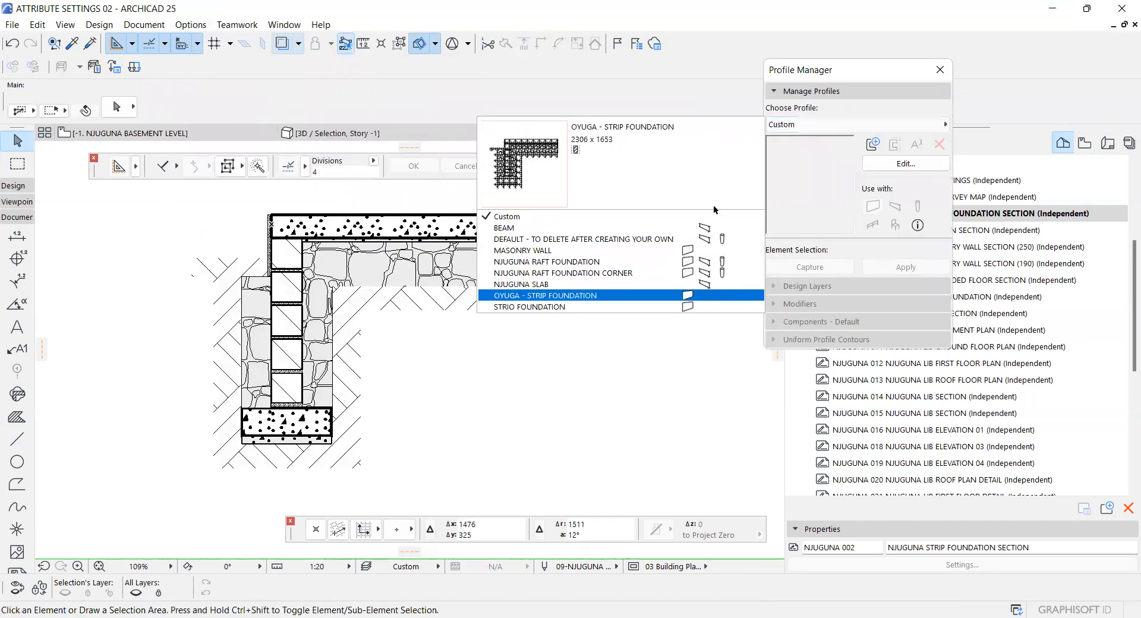
pyautogui.click(601, 295)
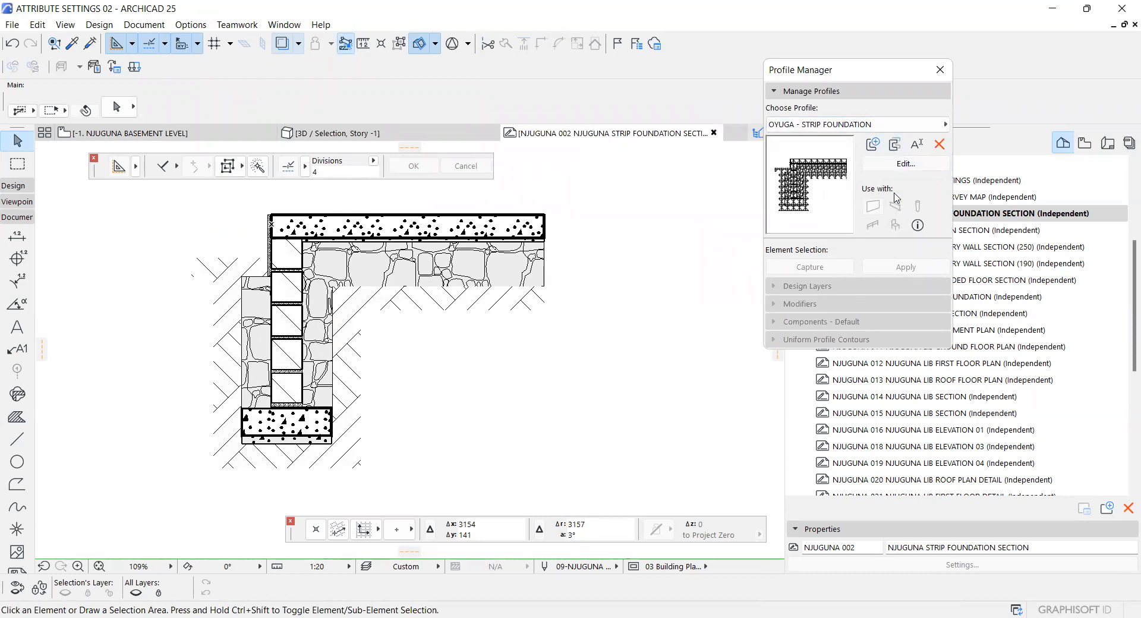
pyautogui.click(906, 163)
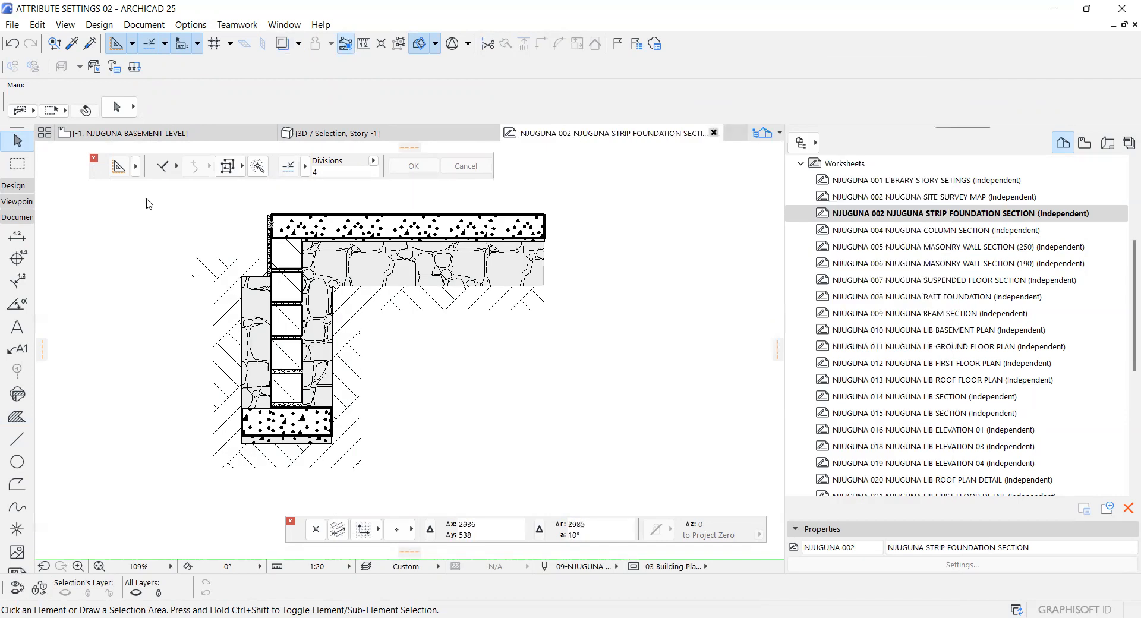
# Close the strip foundation worksheet and delete the rectangular HARDCORE element from the basement level floor plan
pyautogui.hotkey('ctrl', 'w')
pyautogui.click(146, 139)
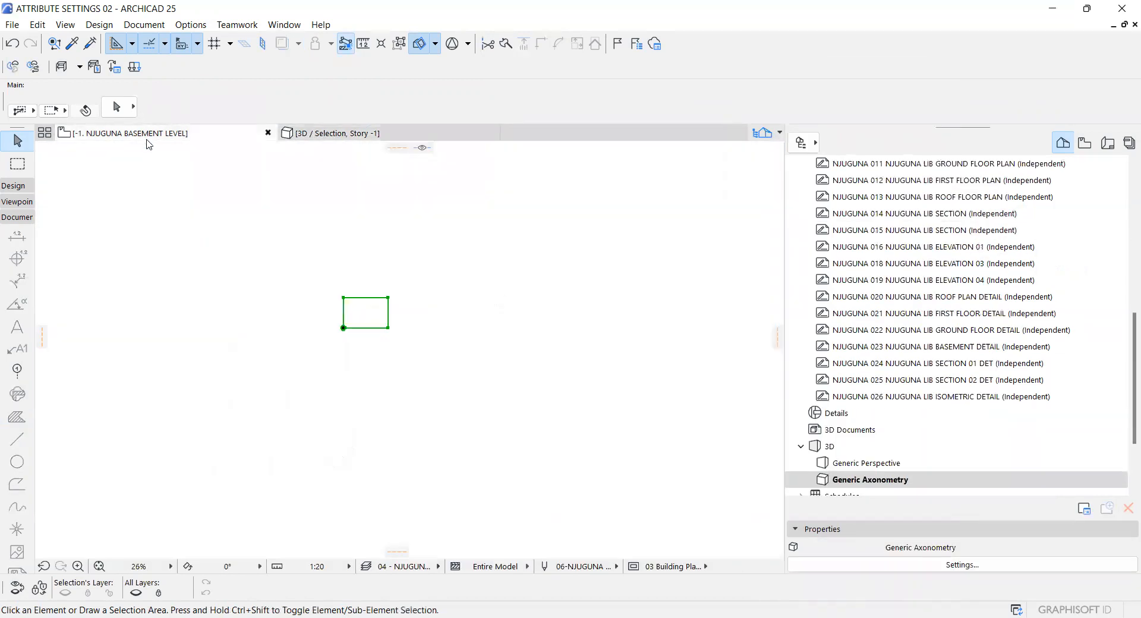
pyautogui.scroll(-3, 358, 343)
pyautogui.scroll(2, 347, 336)
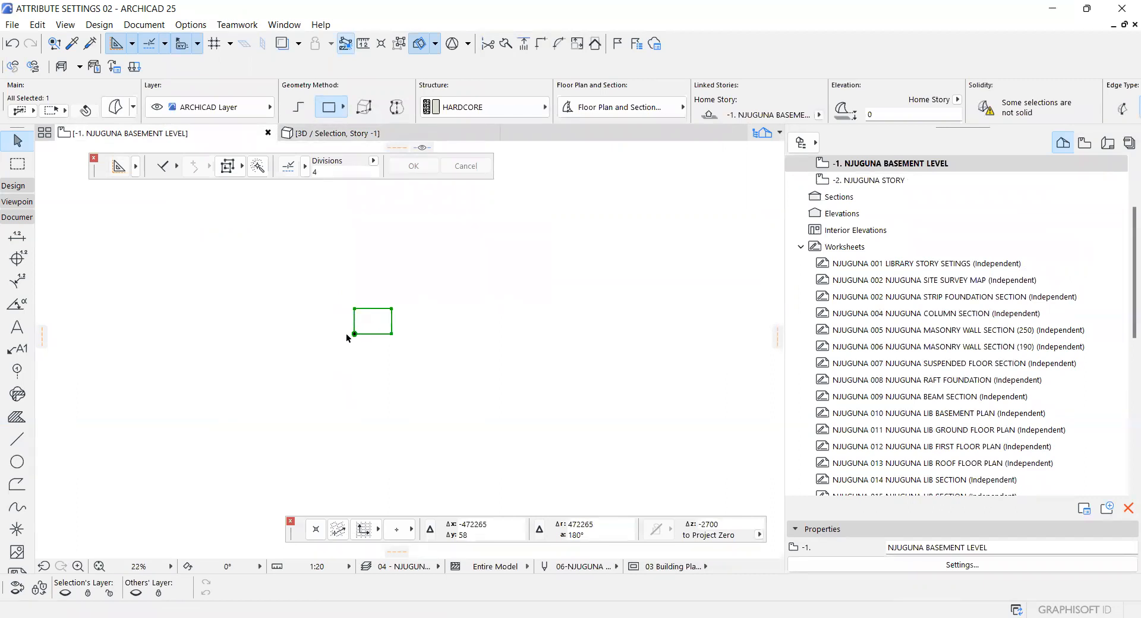
pyautogui.press('Delete')
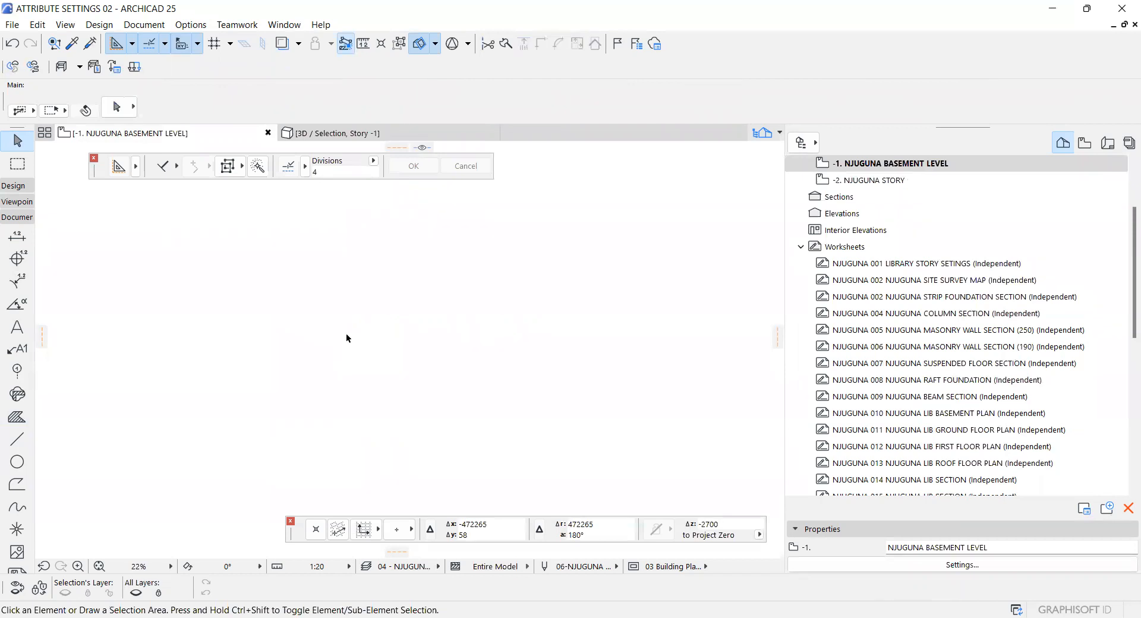
pyautogui.scroll(1, 878, 207)
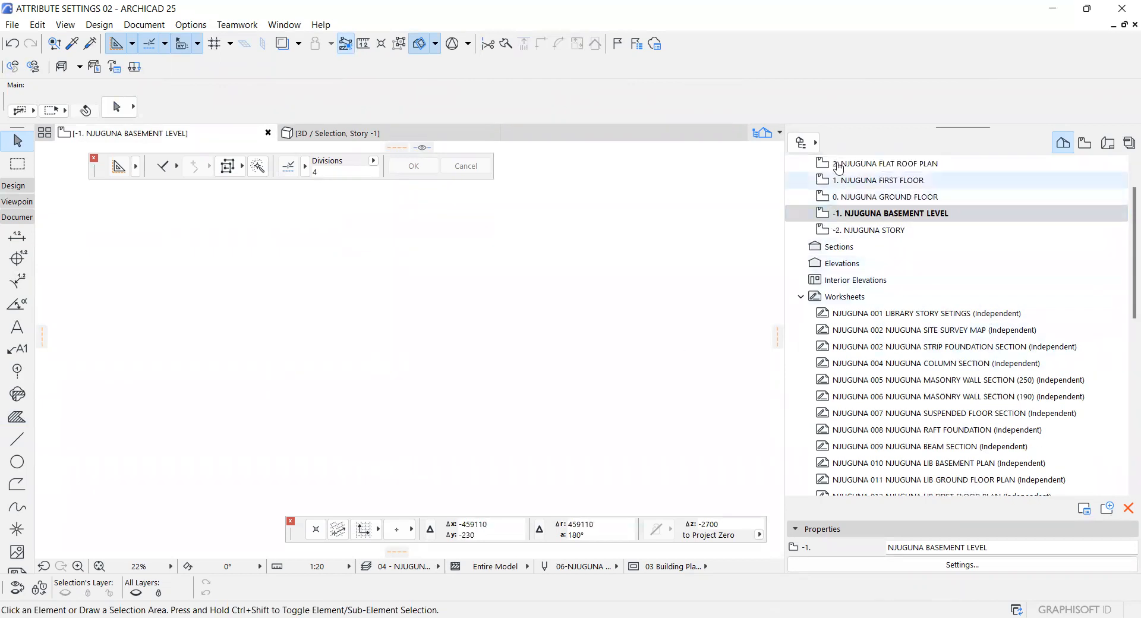
# Open the NJUGUNA GROUND FLOOR story and show worksheet NJUGUNA 011 NJUGUNA LIB GROUND FLOOR PLAN as its trace reference
pyautogui.doubleClick(856, 203)
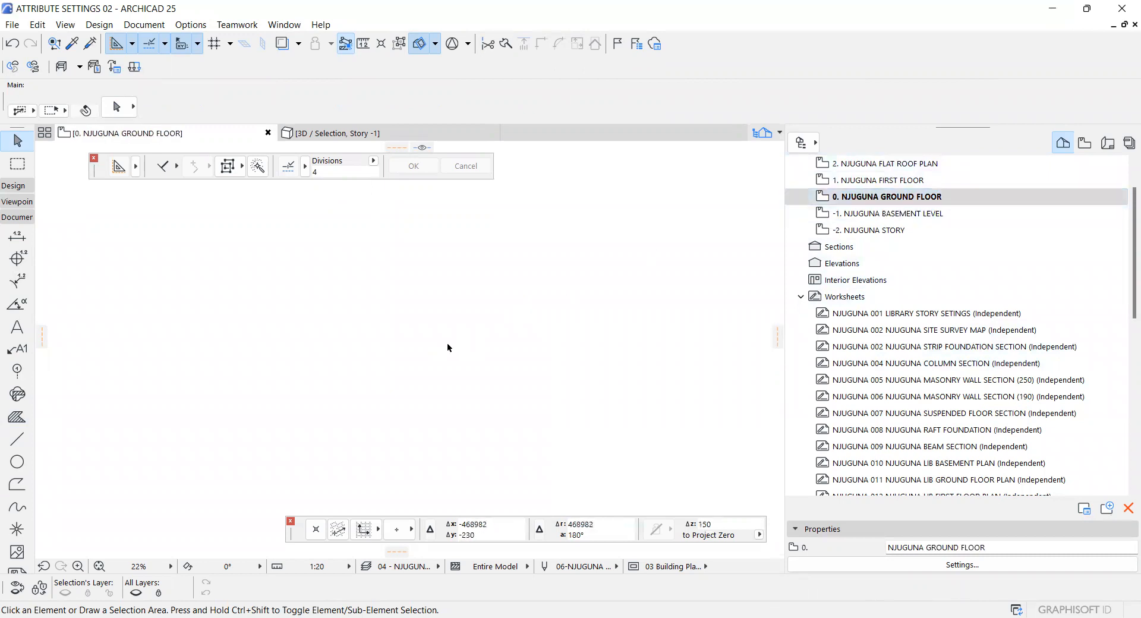
pyautogui.scroll(-2, 862, 395)
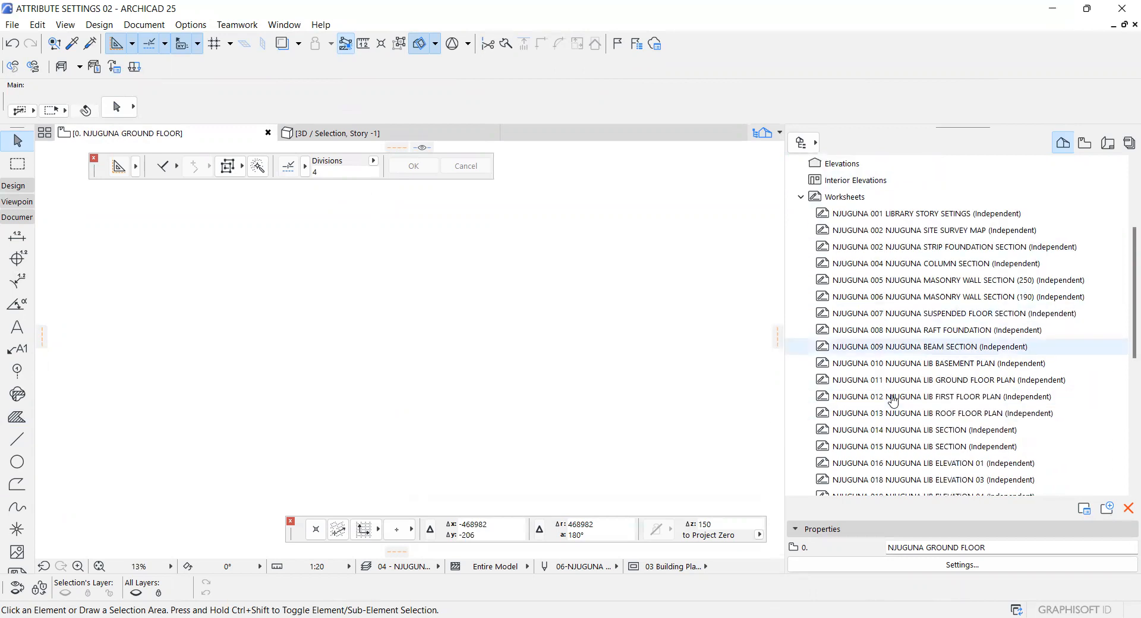
pyautogui.click(897, 387)
pyautogui.rightClick(902, 386)
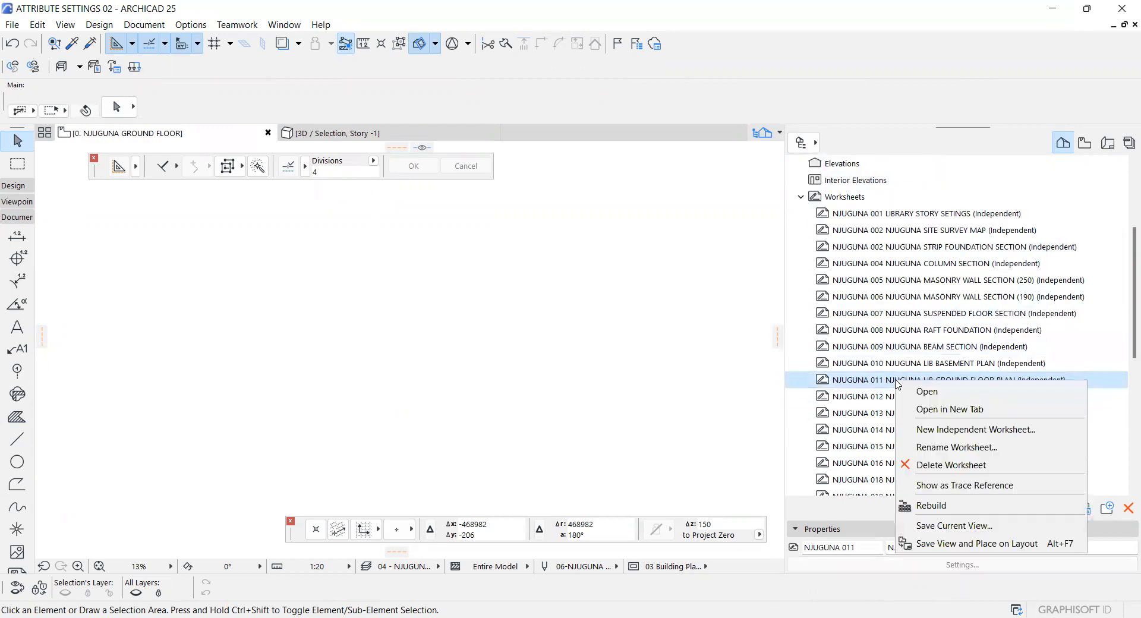
pyautogui.click(954, 485)
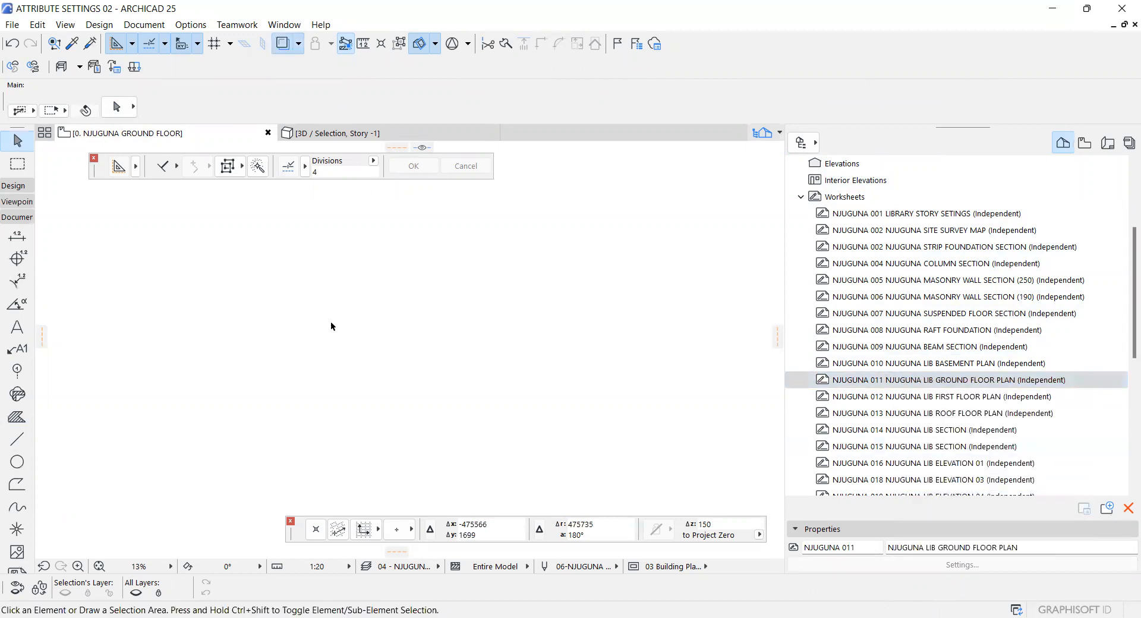
# Fit the traced ground floor plan in view and examine its outer walls, staircase area and lower-left corner
pyautogui.click(100, 567)
pyautogui.scroll(-2, 313, 357)
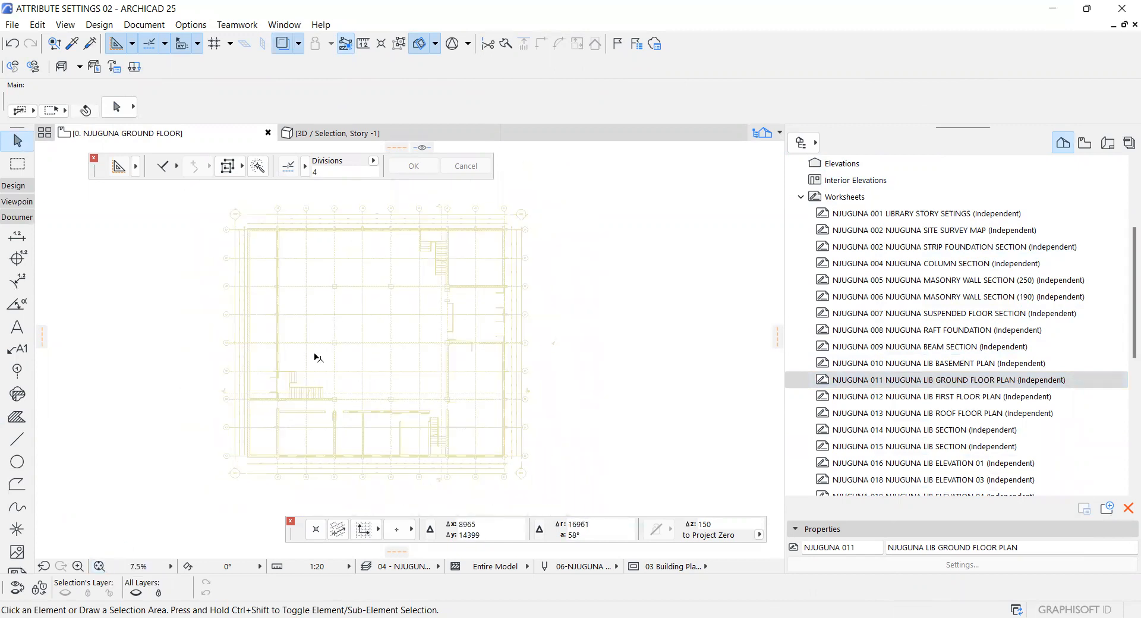
pyautogui.scroll(5, 278, 427)
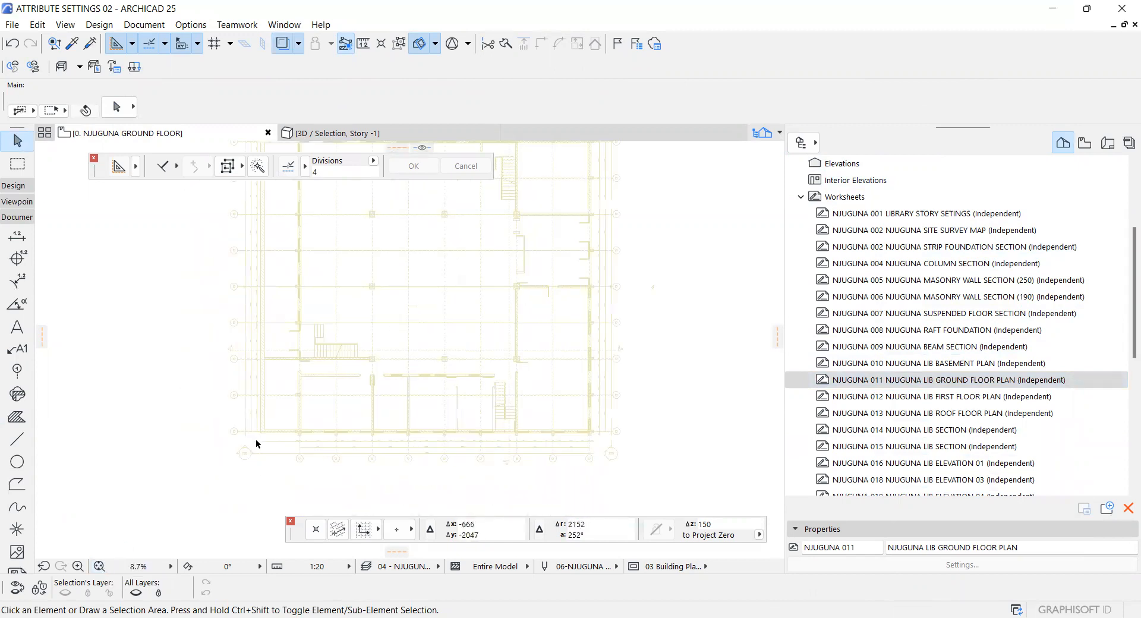
pyautogui.scroll(-4, 278, 451)
pyautogui.scroll(4, 306, 309)
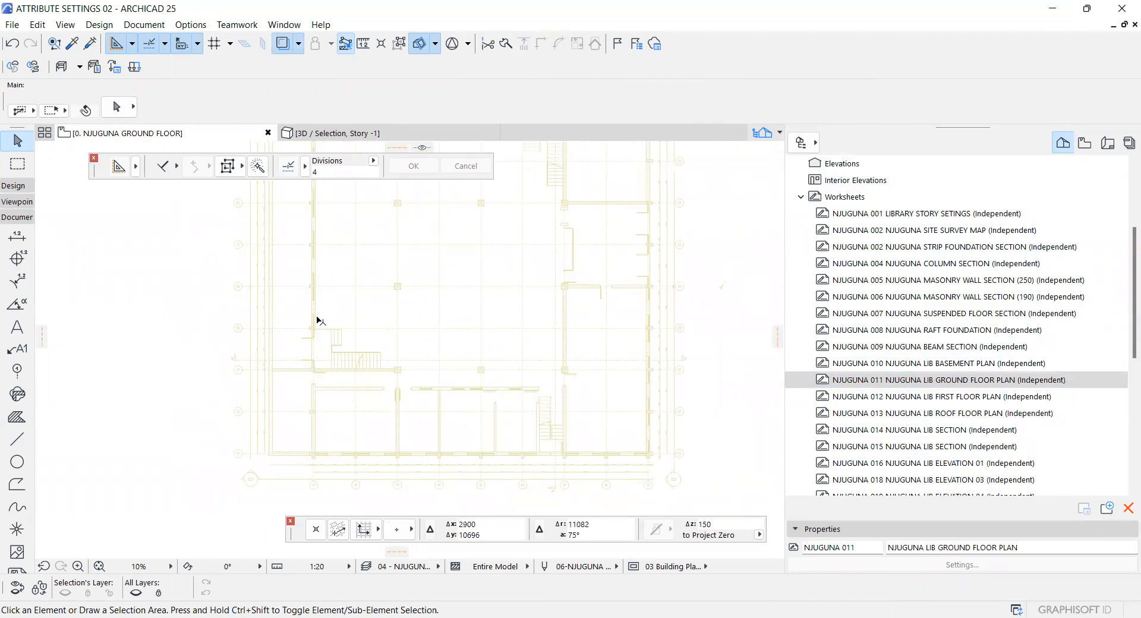
pyautogui.scroll(-3, 306, 336)
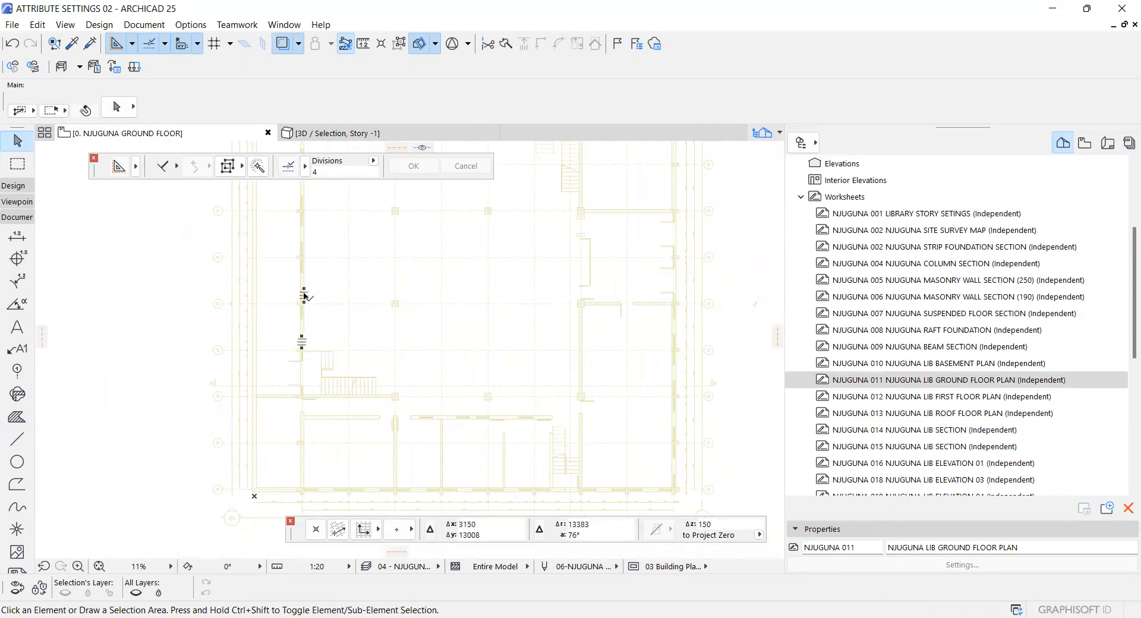
pyautogui.scroll(3, 280, 262)
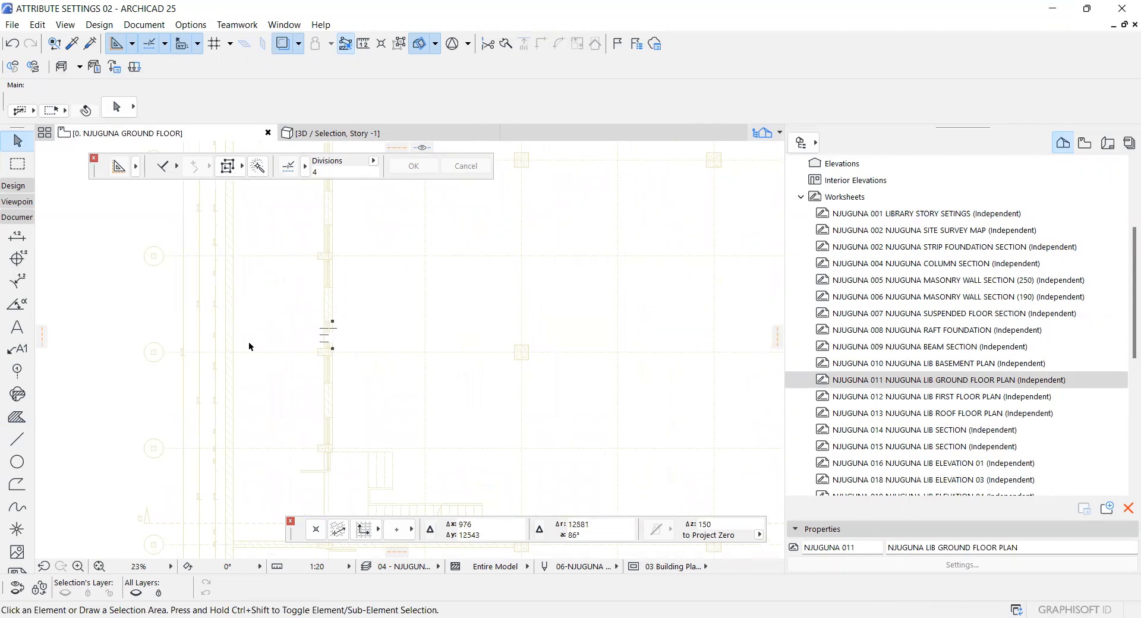
pyautogui.scroll(-4, 292, 308)
pyautogui.scroll(5, 303, 400)
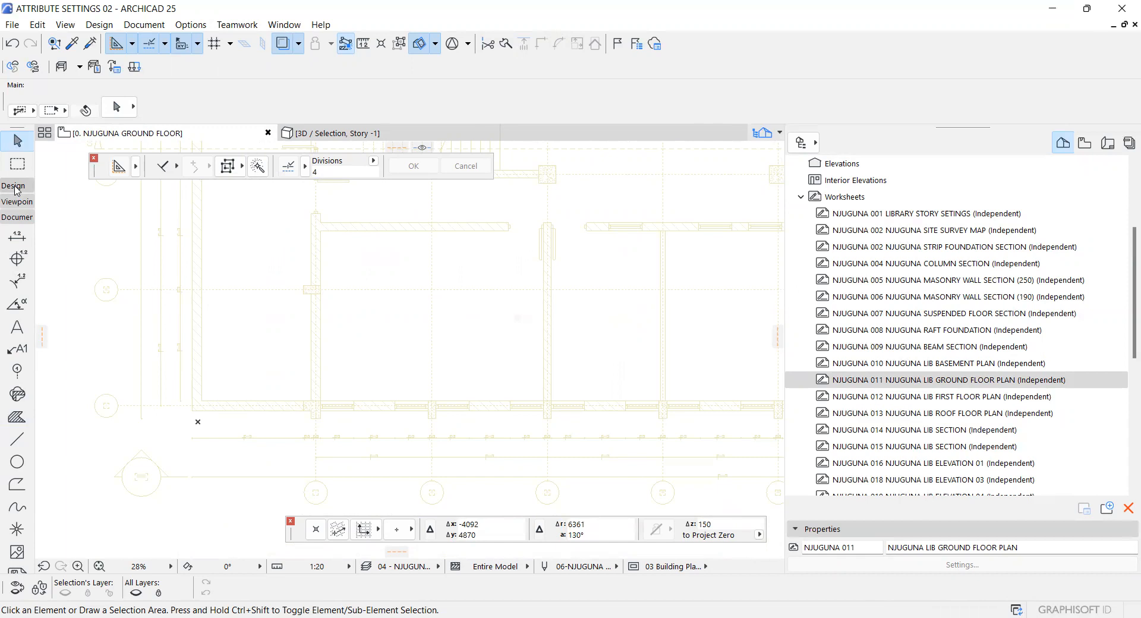
# Set the default wall to the complex profile OYUGA - STRIP FOUNDATION on the NJUGUNA WALL layer
pyautogui.click(15, 186)
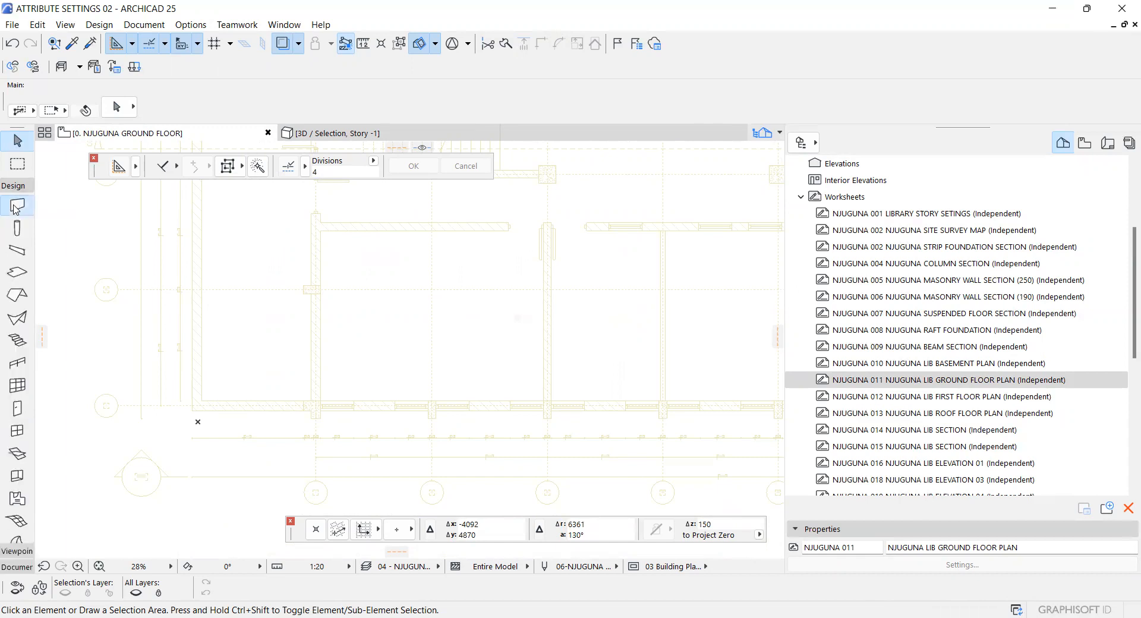
pyautogui.click(16, 206)
pyautogui.doubleClick(16, 206)
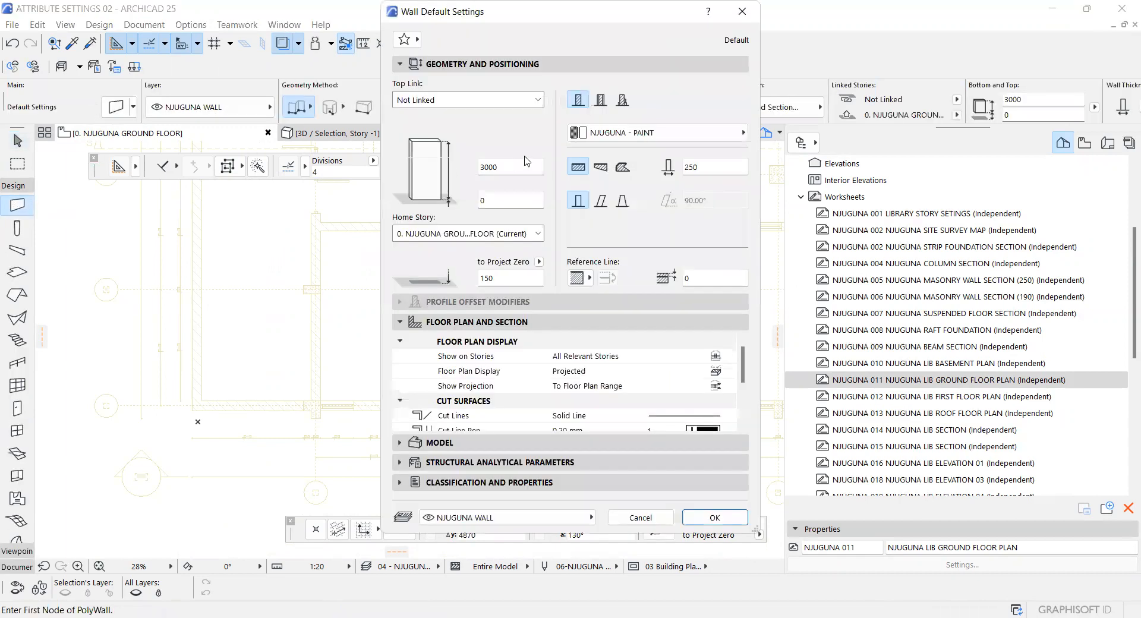
pyautogui.click(625, 103)
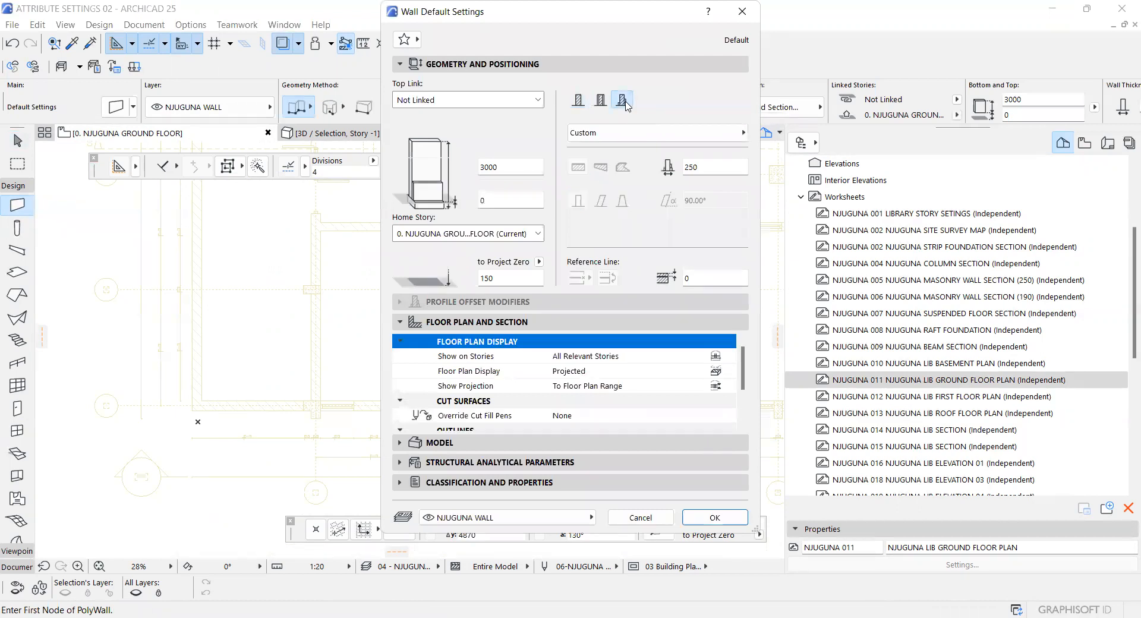
pyautogui.click(633, 136)
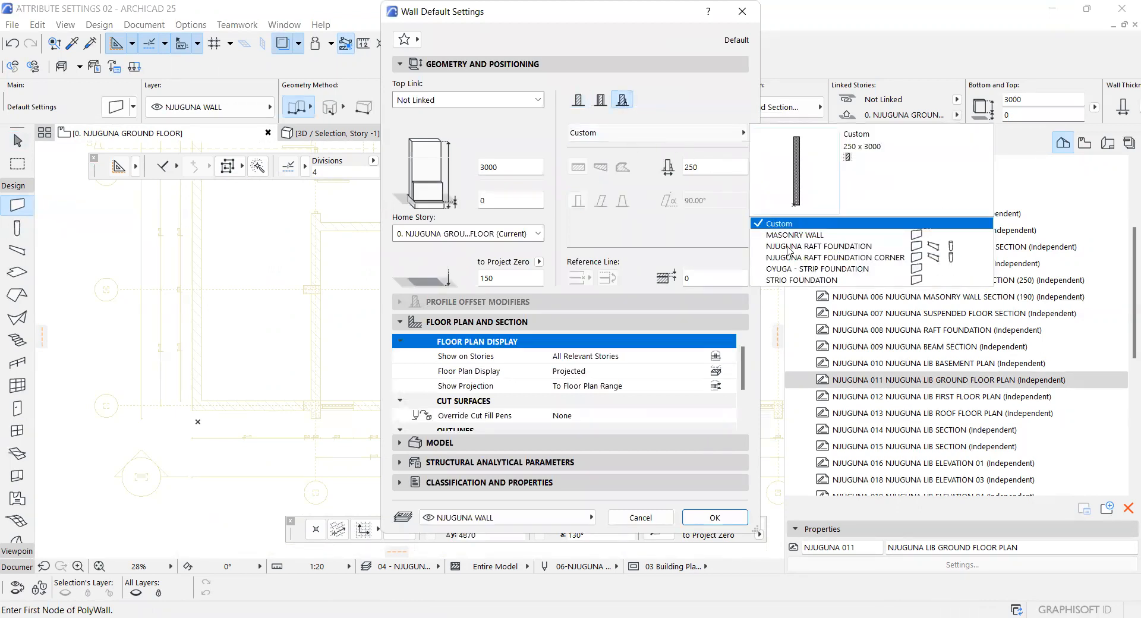
pyautogui.click(806, 273)
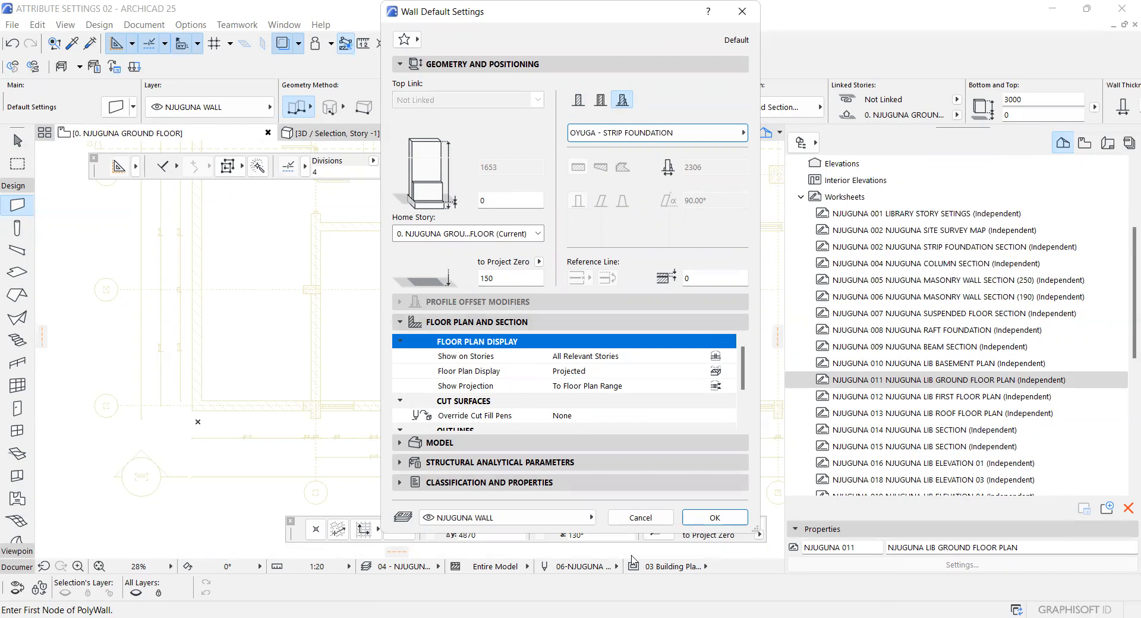
pyautogui.click(476, 518)
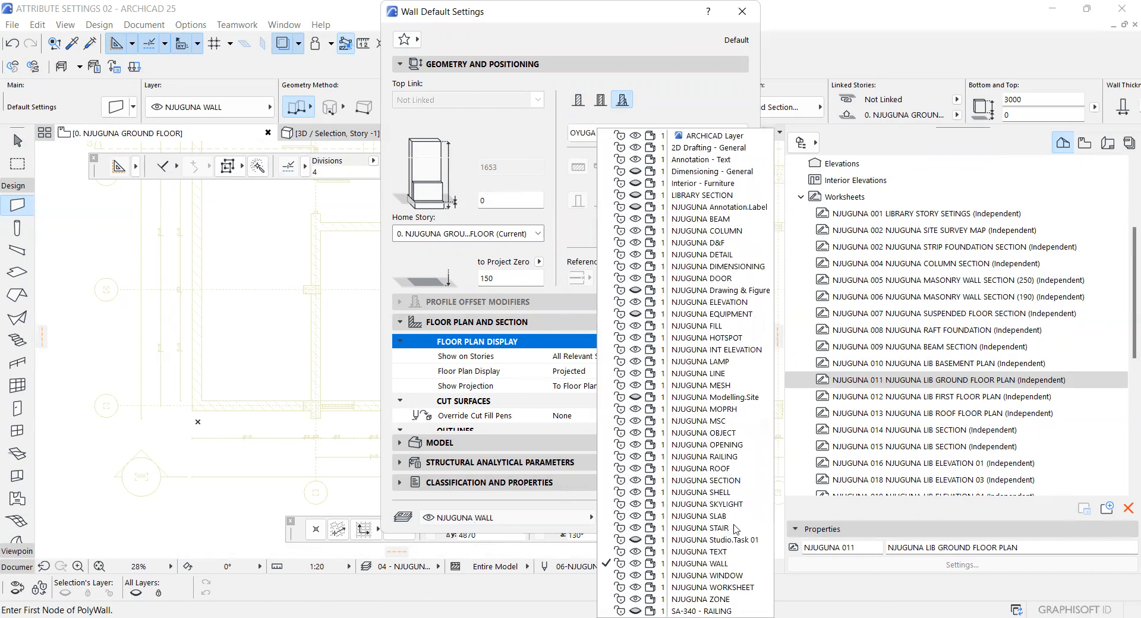
pyautogui.press('Return')
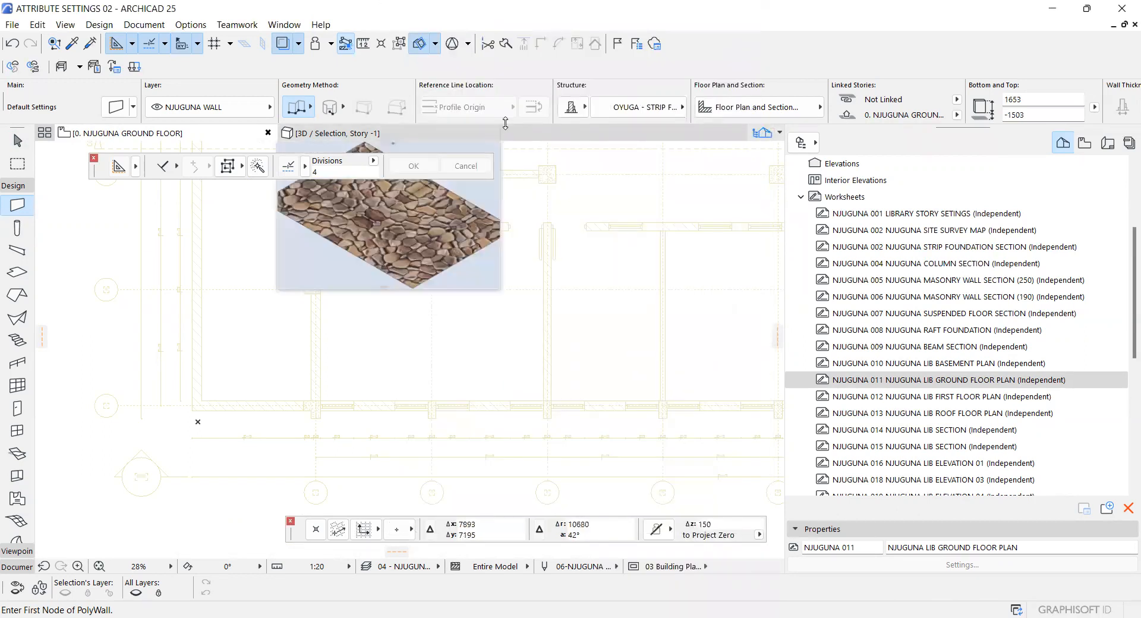
# Check the default wall's elevation and remaining settings, and choose the chained straight geometry method
pyautogui.hscroll(5, 630, 118)
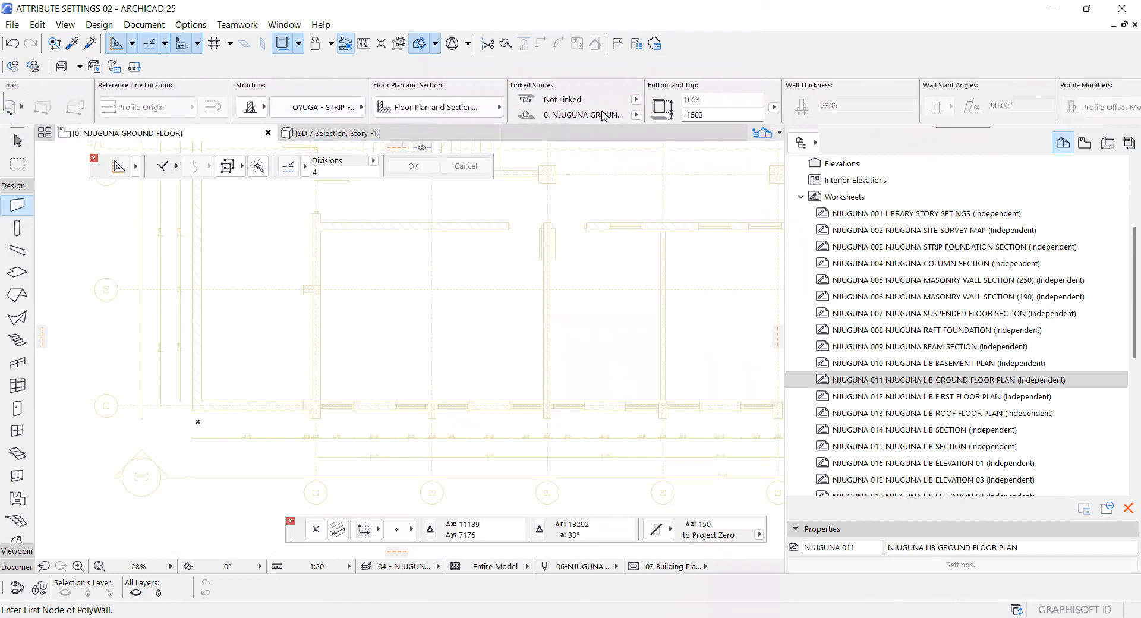
pyautogui.hscroll(7, 604, 115)
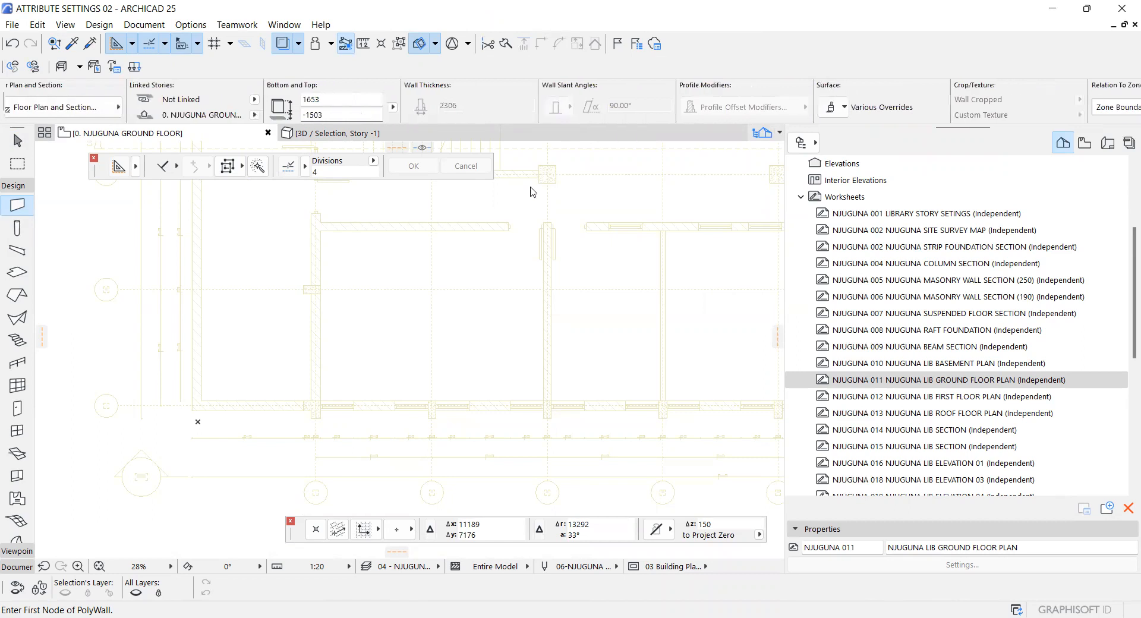
pyautogui.scroll(4, 219, 370)
pyautogui.hscroll(-12, 273, 115)
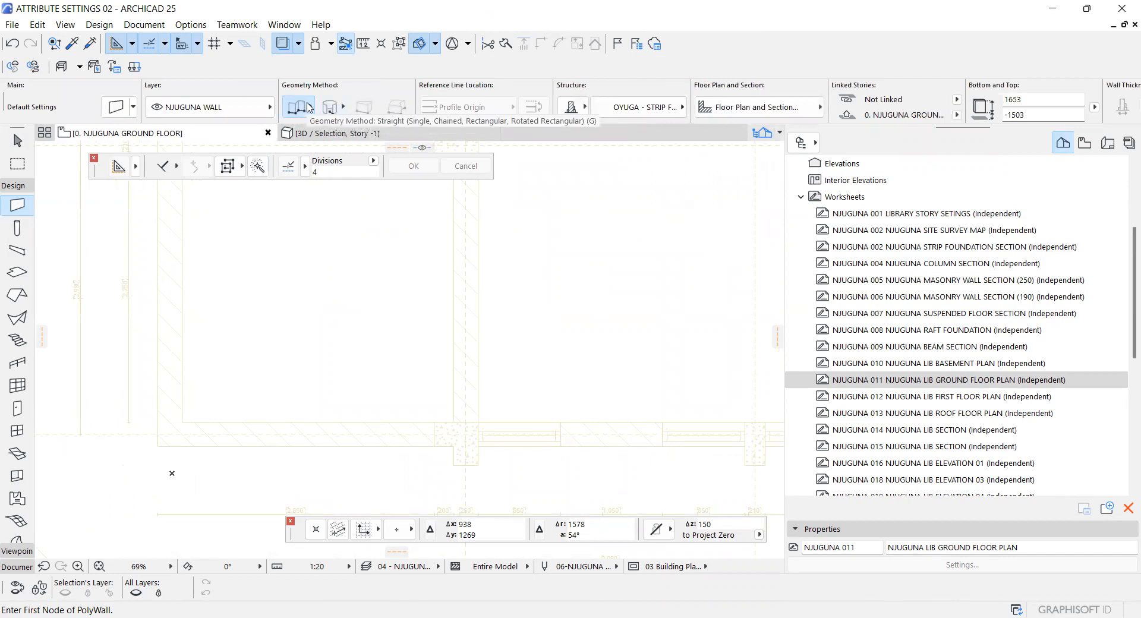
pyautogui.click(309, 107)
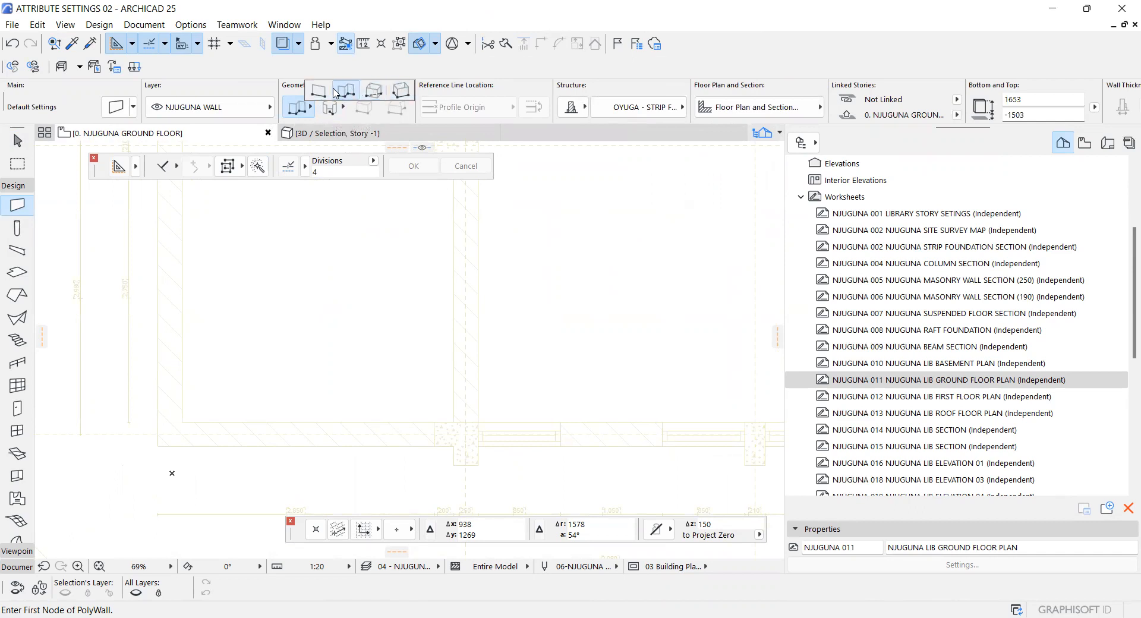
pyautogui.click(345, 91)
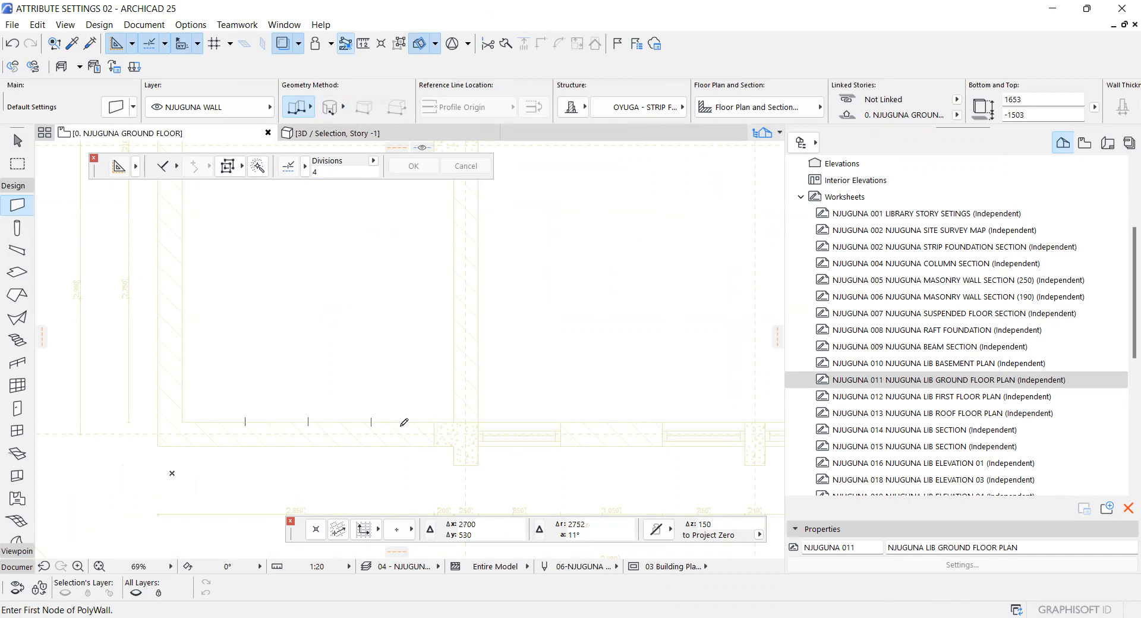
# Draw three chained strip foundation walls along the traced outer wall's inner face, from the lower column around both left corners to the upper column, and deselect them
pyautogui.click(434, 422)
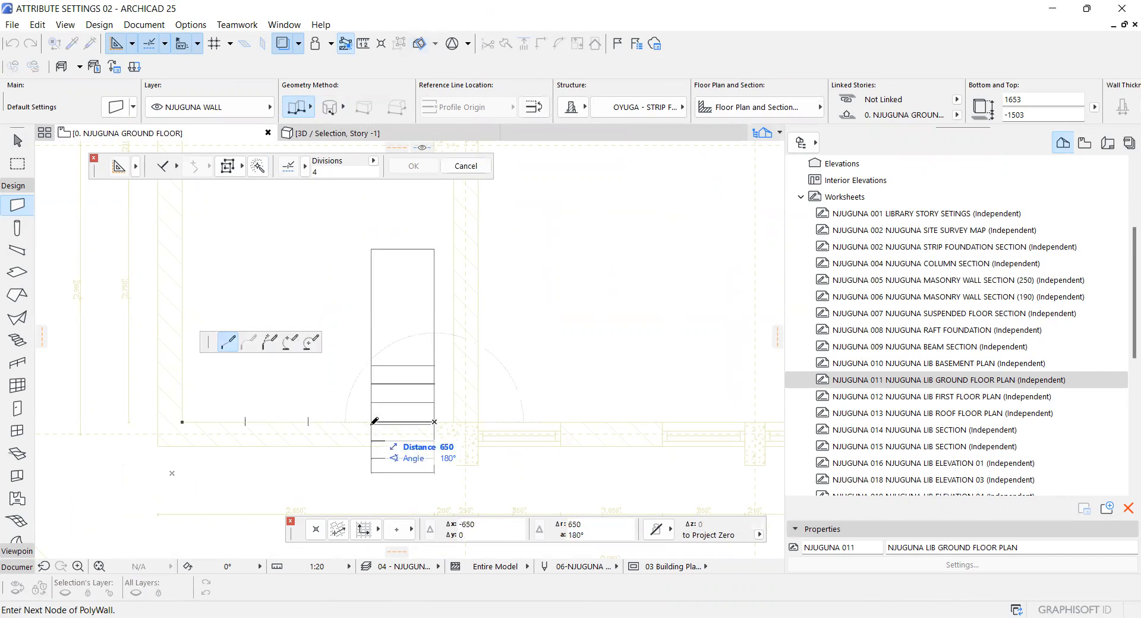
pyautogui.click(182, 421)
pyautogui.scroll(3, 182, 421)
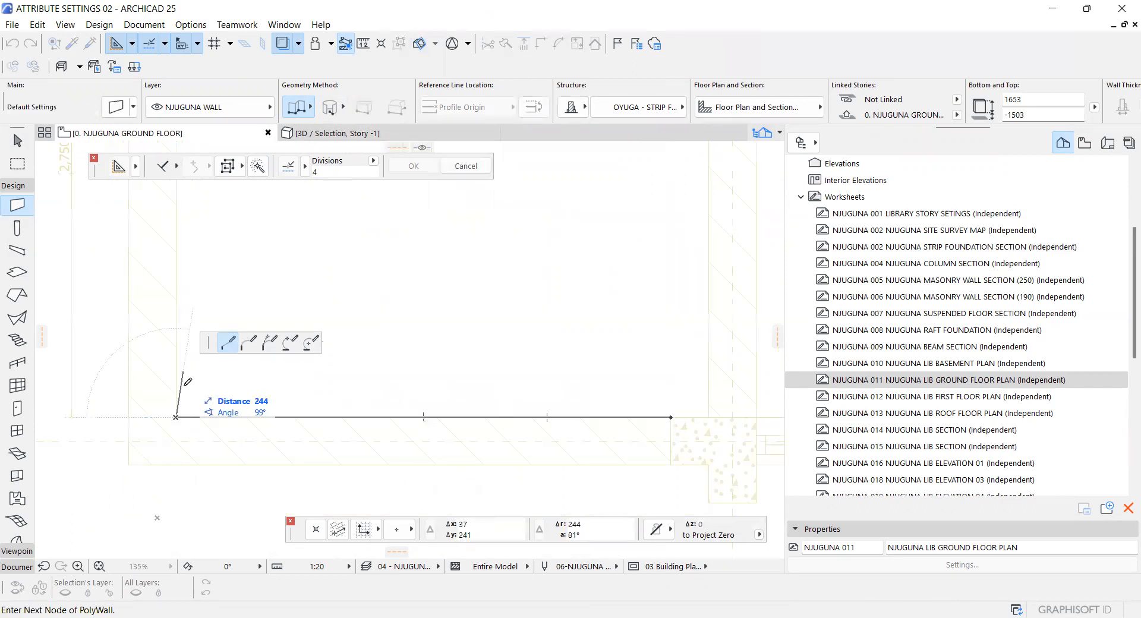
pyautogui.scroll(-6, 183, 417)
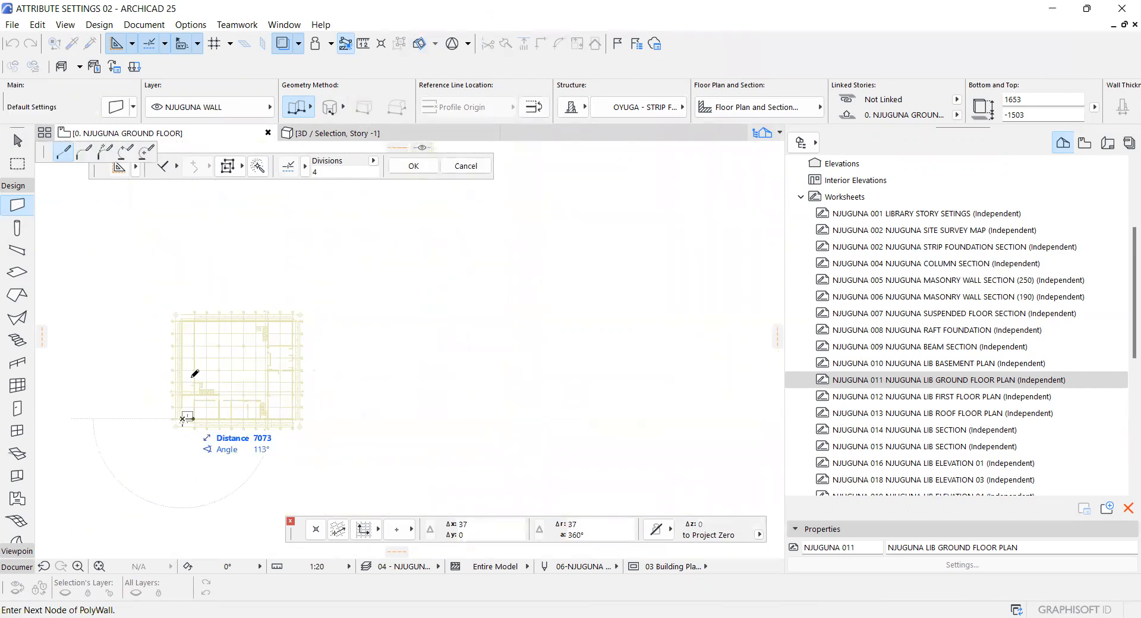
pyautogui.scroll(6, 186, 320)
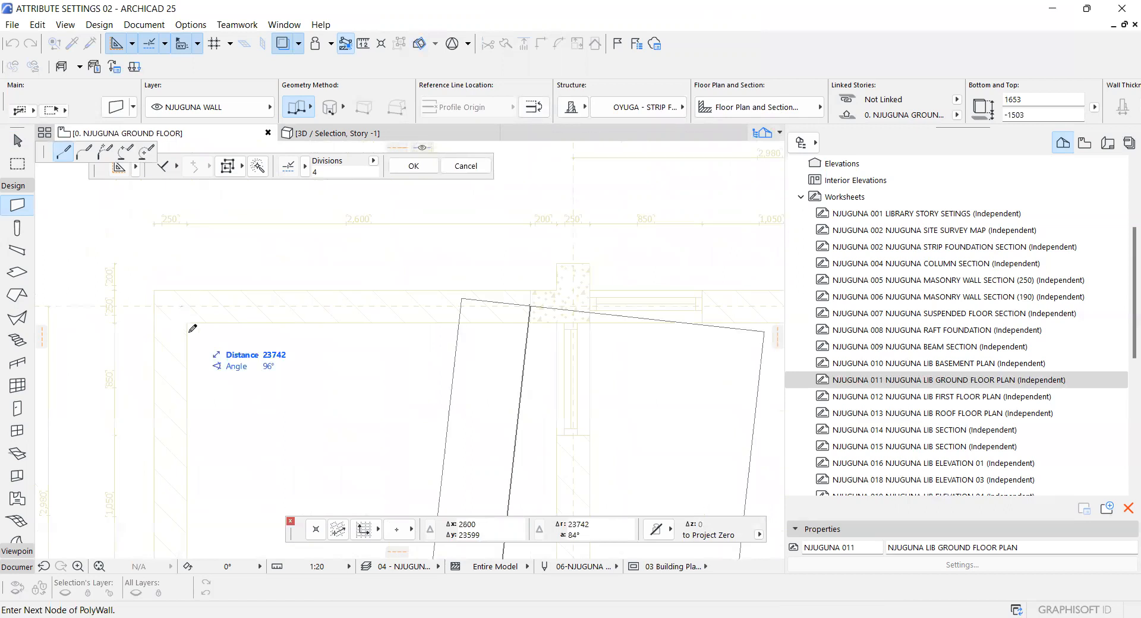
pyautogui.click(531, 323)
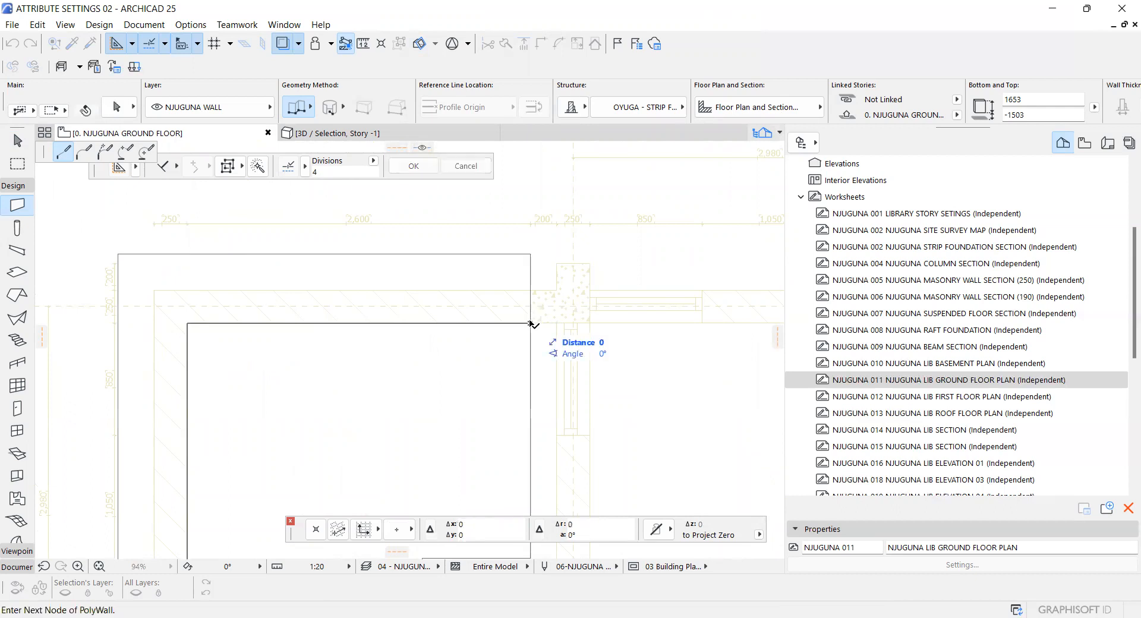
pyautogui.scroll(-5, 426, 328)
pyautogui.keyDown('shift'); pyautogui.click(426, 328); pyautogui.keyUp('shift')
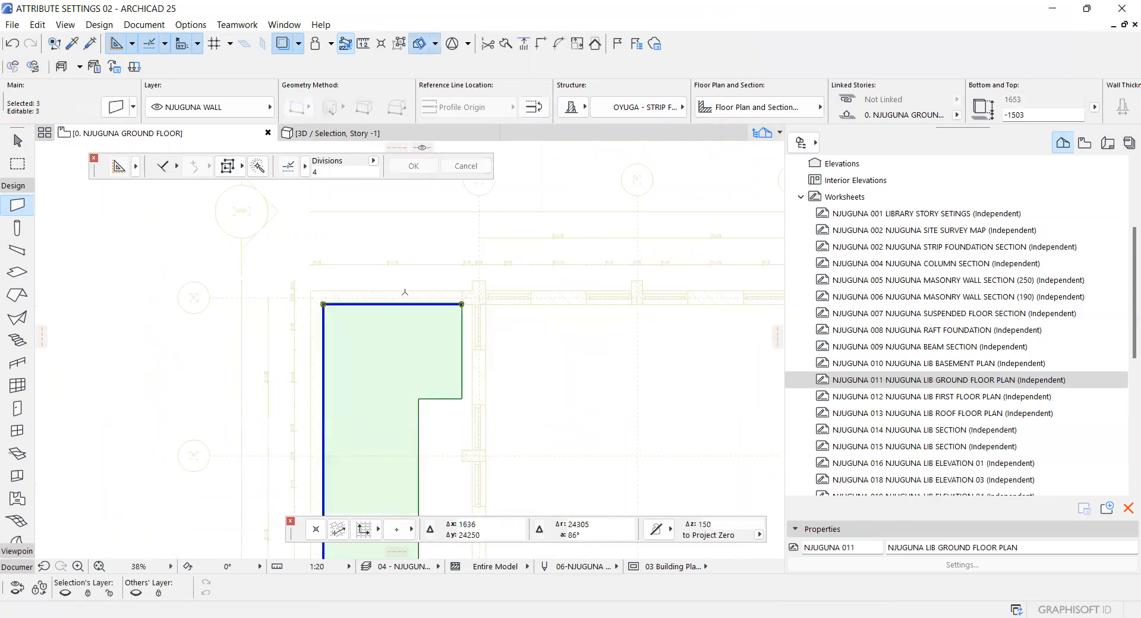
pyautogui.scroll(-4, 405, 292)
pyautogui.scroll(-5, 405, 292)
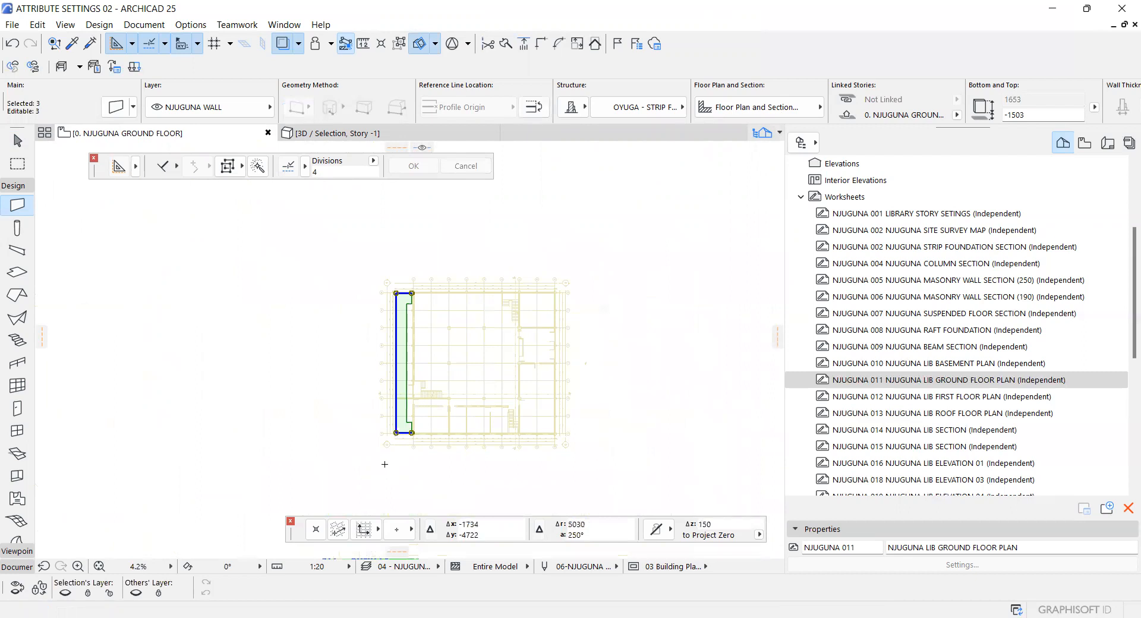
pyautogui.scroll(4, 385, 463)
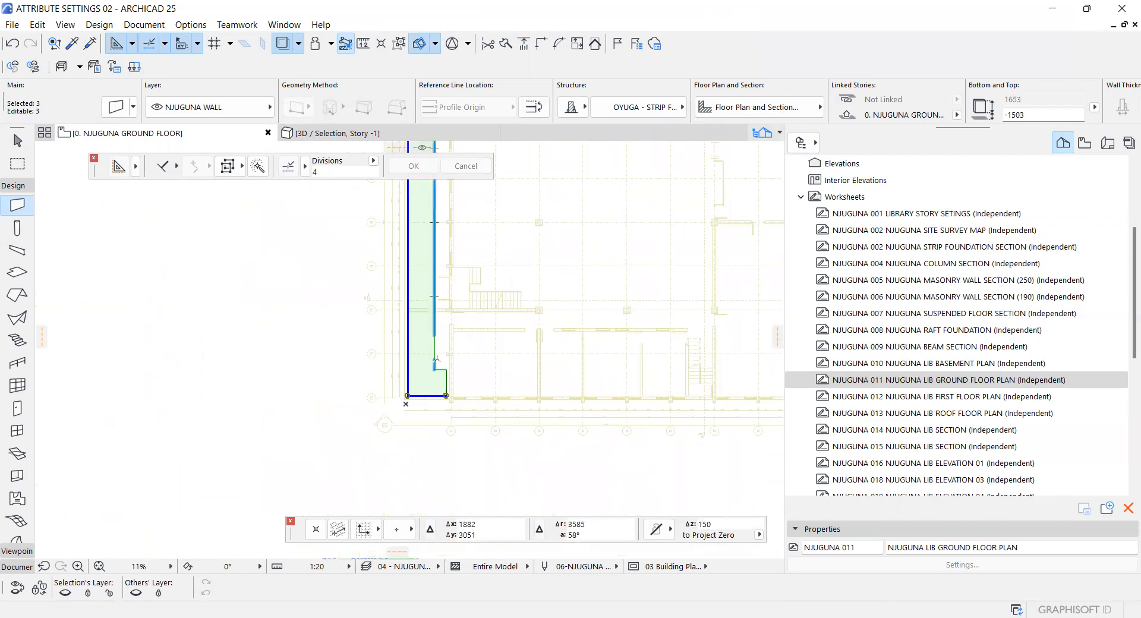
pyautogui.press('Escape')
# Place a horizontal section line across the long left-hand strip foundation wall on the NJUGUNA SECTION layer
pyautogui.scroll(-3, 283, 412)
pyautogui.scroll(3, 321, 402)
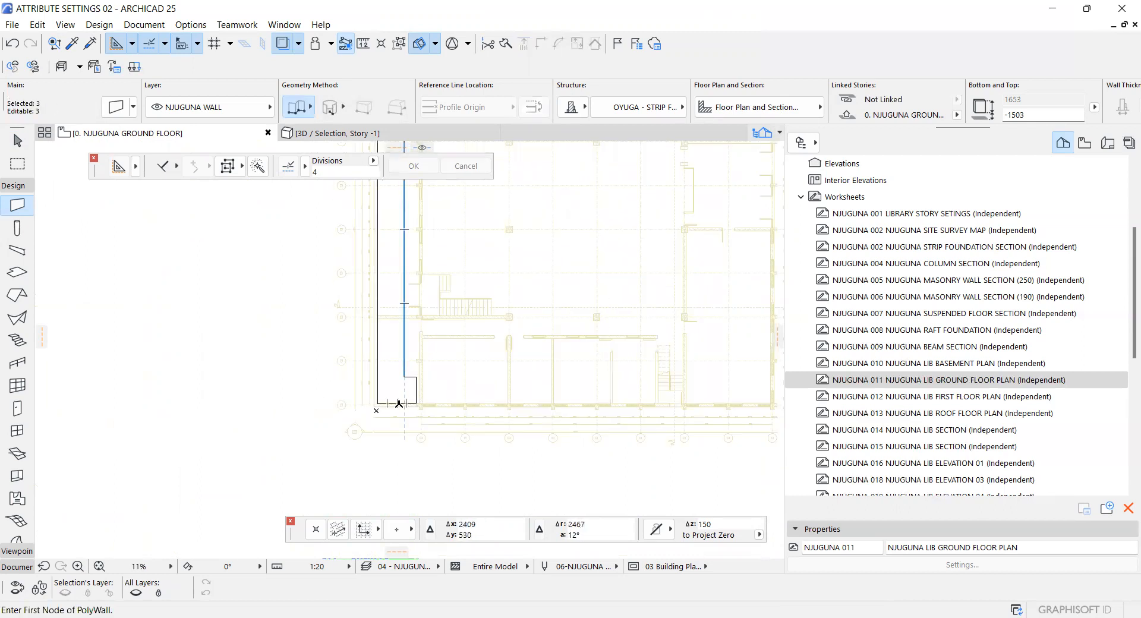
pyautogui.click(17, 551)
pyautogui.click(17, 221)
pyautogui.scroll(-4, 202, 405)
pyautogui.moveTo(266, 341); pyautogui.dragTo(261, 378, button='middle')
pyautogui.scroll(5, 262, 376)
pyautogui.click(262, 358)
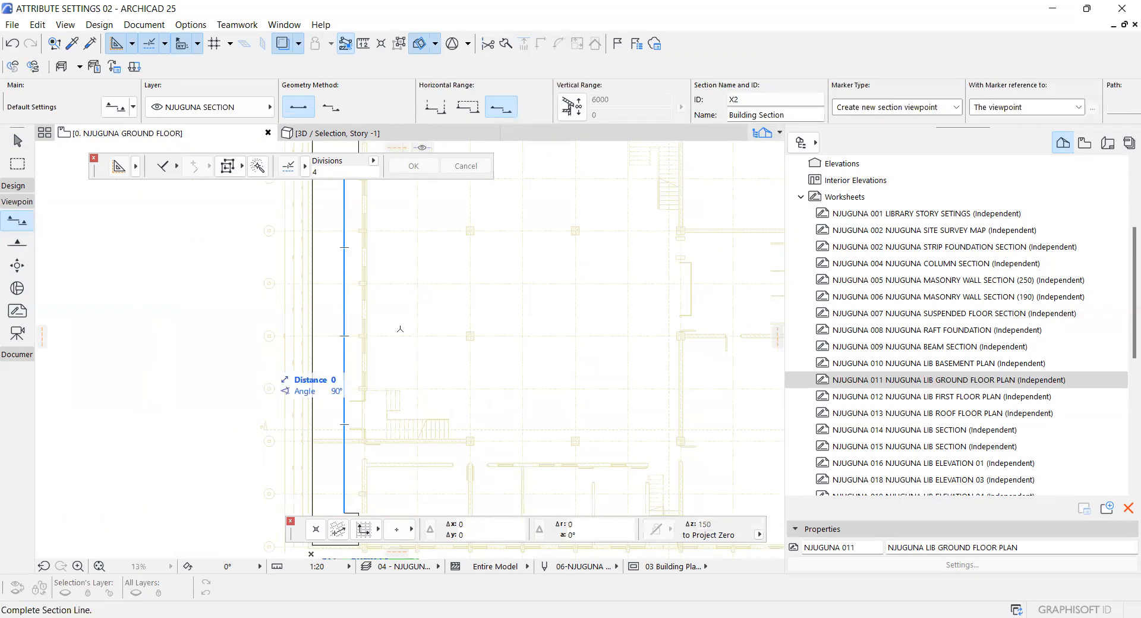
pyautogui.click(405, 358)
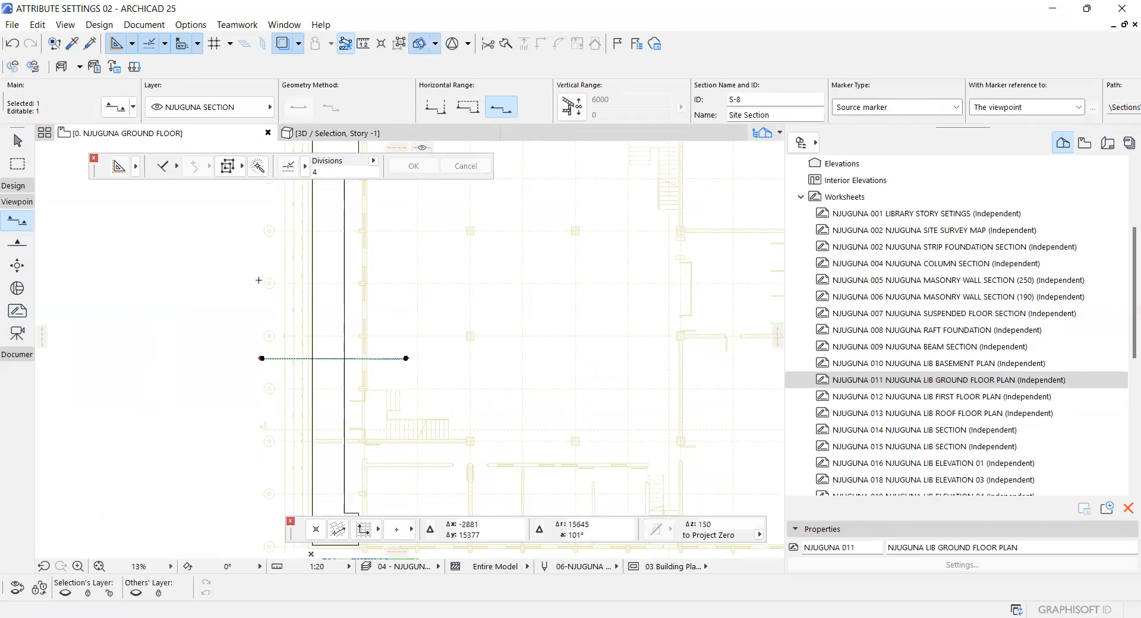
# Open the section from its line on the plan and examine the strip foundation's cut layers
pyautogui.rightClick(280, 284)
pyautogui.click(297, 300)
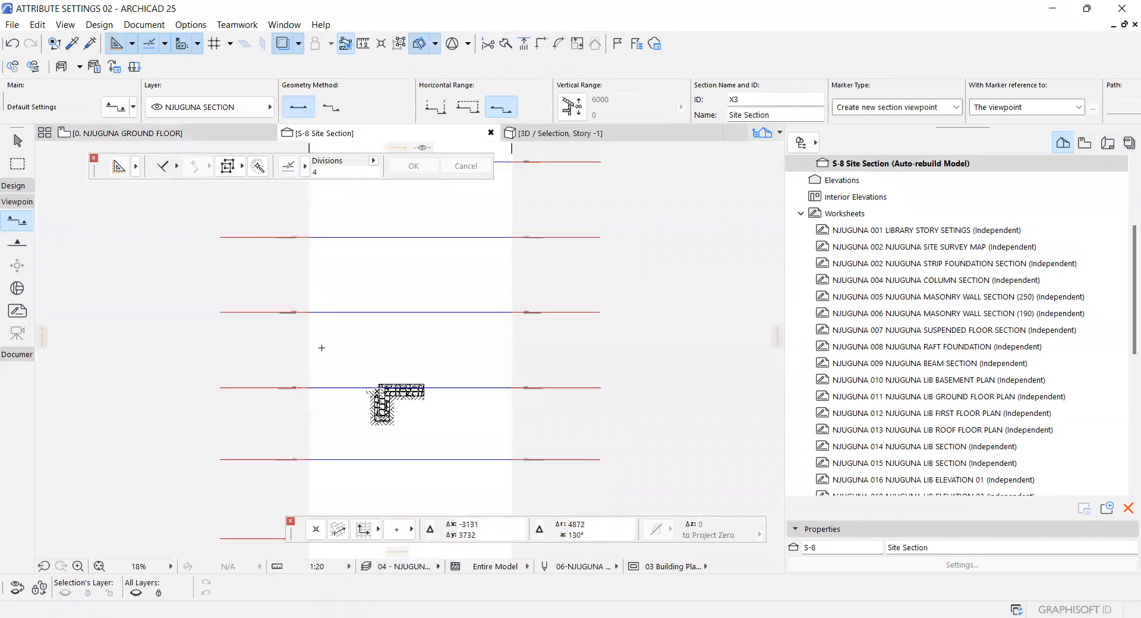
pyautogui.scroll(6, 347, 365)
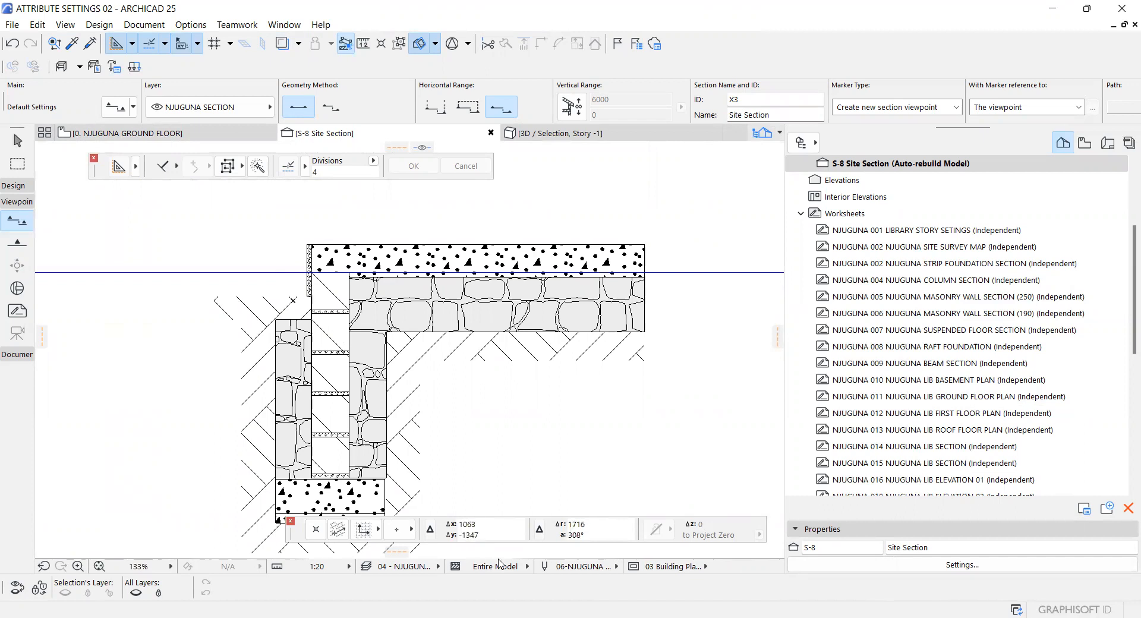
# Display only the core of the structure in the section to inspect it, and restore the Entire Model display
pyautogui.click(527, 568)
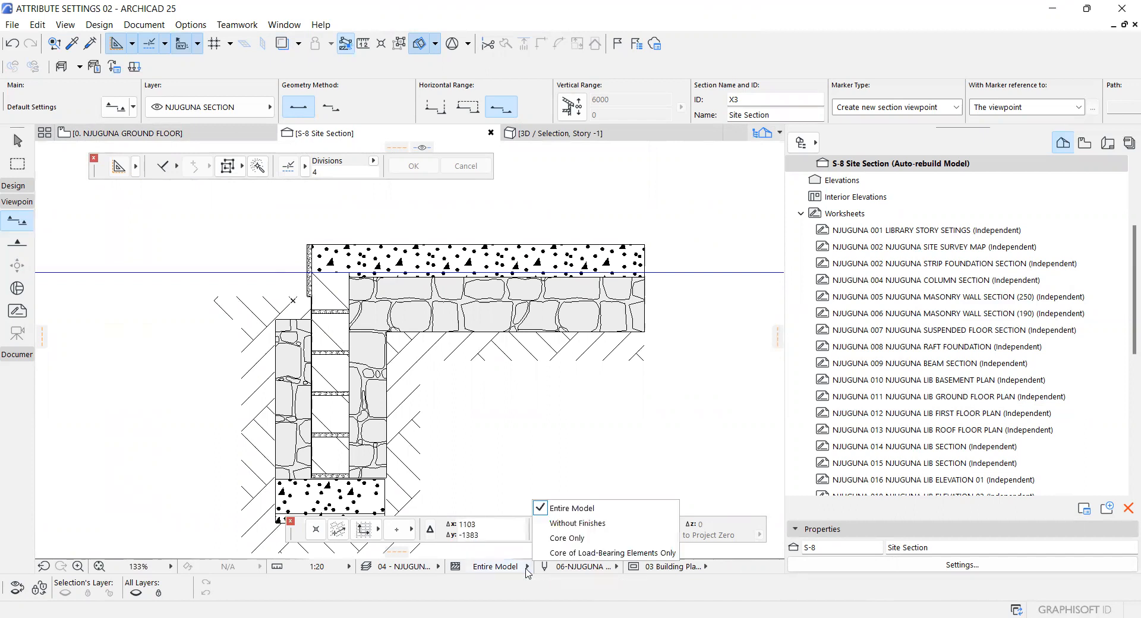
pyautogui.click(566, 537)
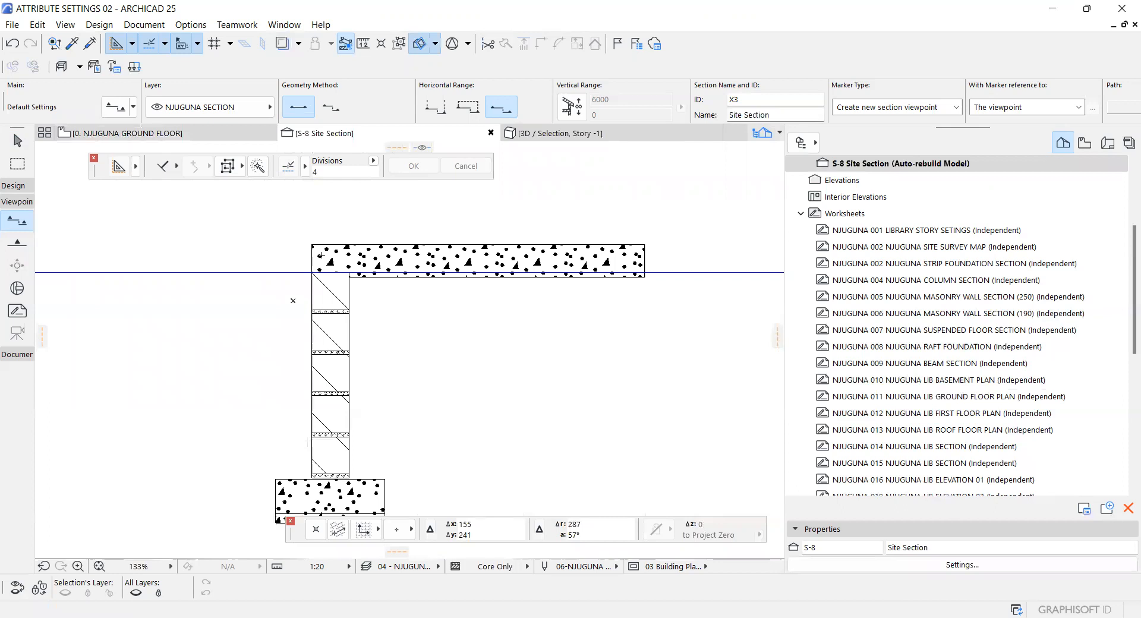
pyautogui.click(527, 567)
pyautogui.click(553, 509)
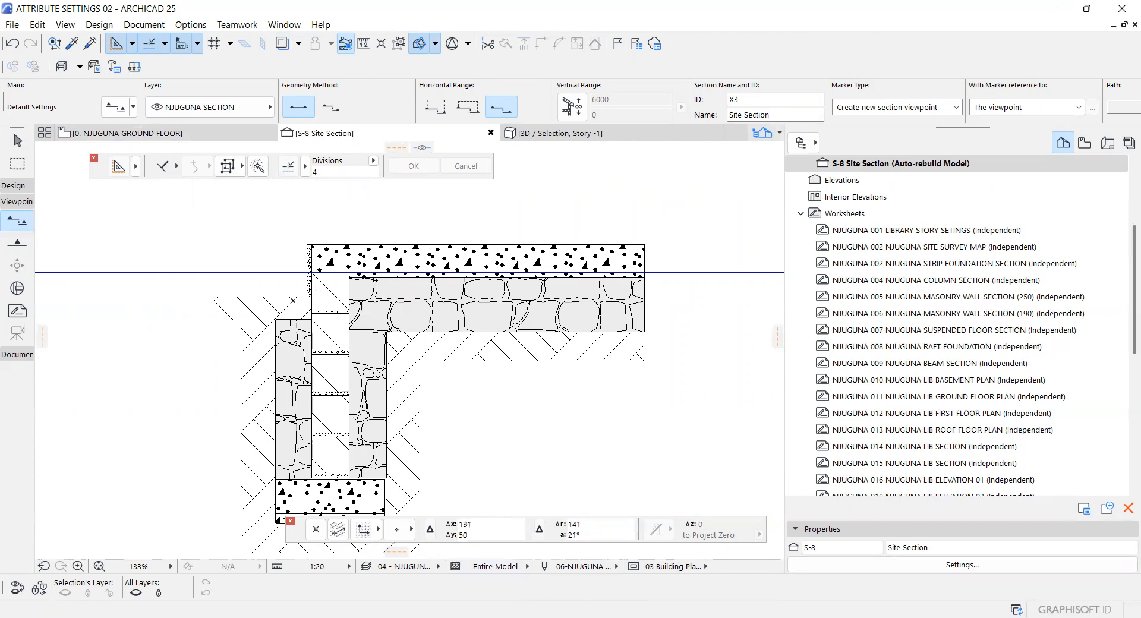
# Examine where the ground floor story level line crosses the strip foundation's slab and masonry wall in the section
pyautogui.scroll(-5, 309, 397)
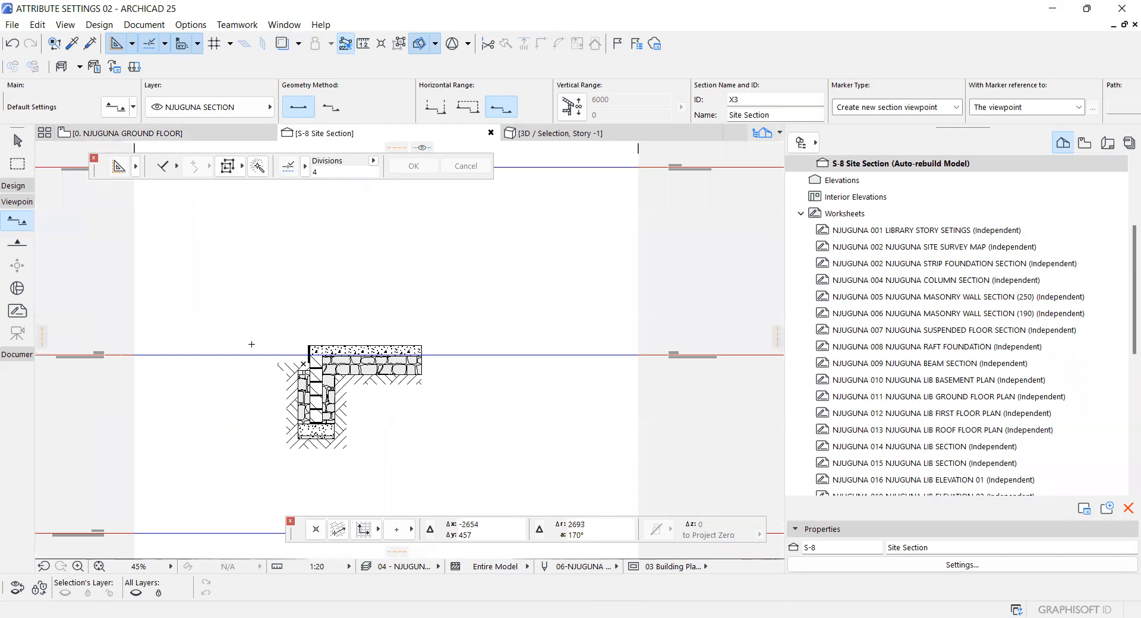
pyautogui.scroll(5, 245, 345)
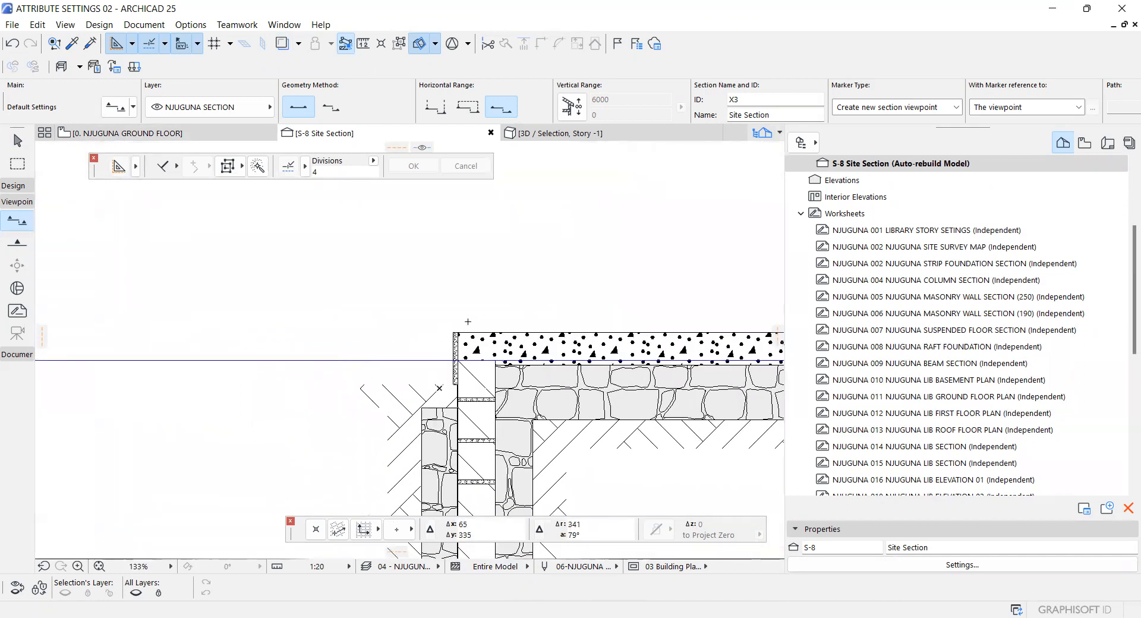
pyautogui.scroll(-4, 517, 322)
pyautogui.scroll(3, 124, 337)
pyautogui.scroll(2, 121, 338)
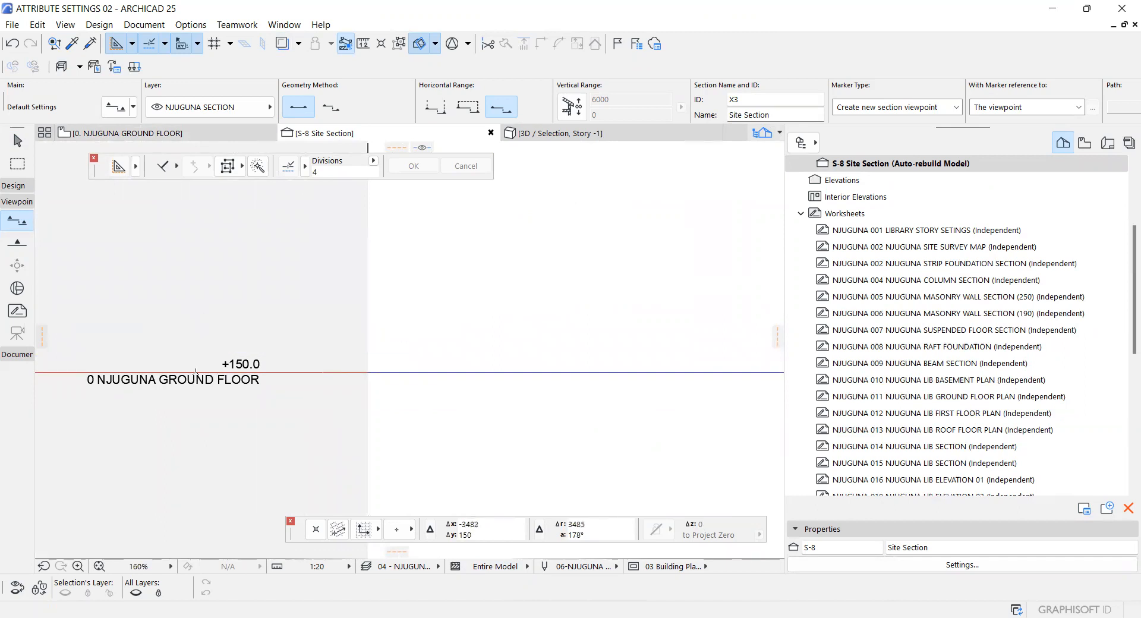
pyautogui.scroll(-3, 243, 349)
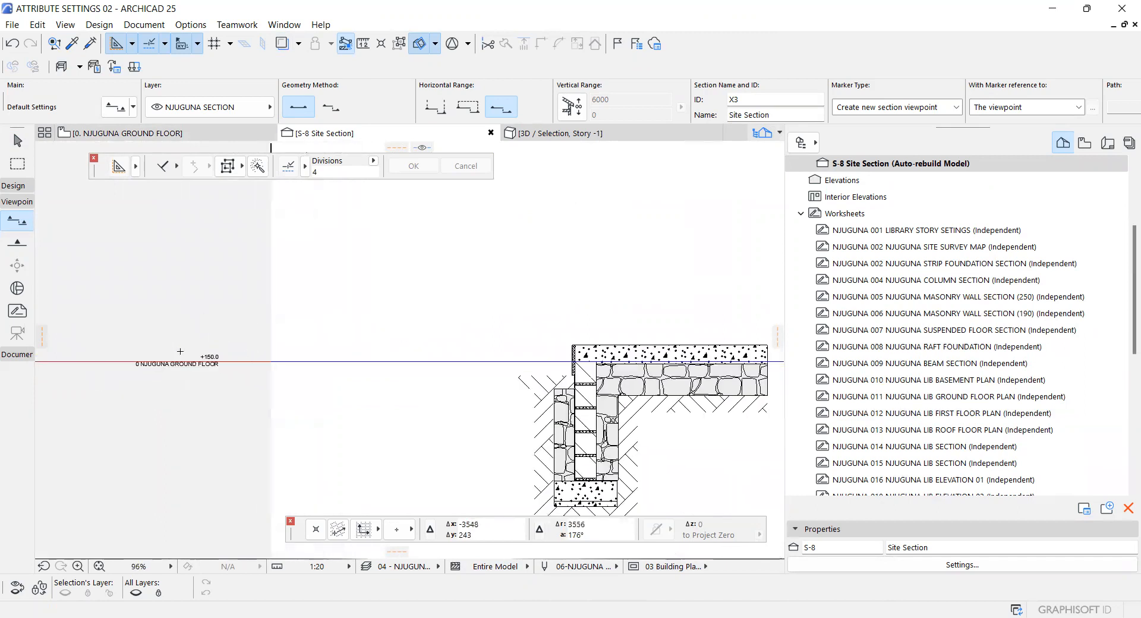
pyautogui.scroll(1, 219, 362)
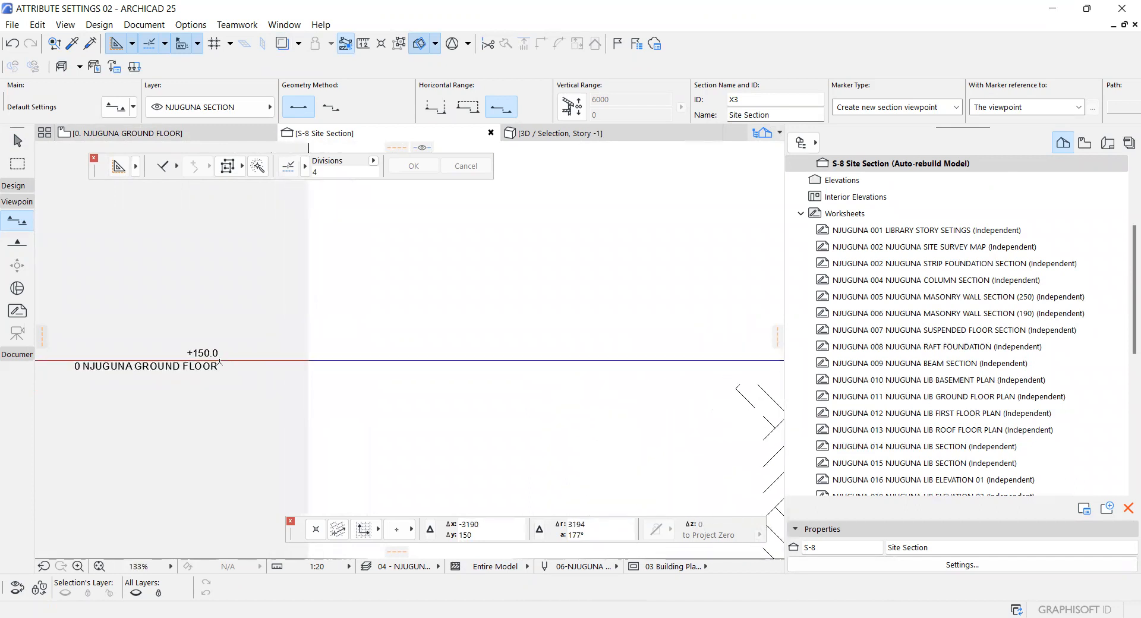
pyautogui.scroll(5, 219, 362)
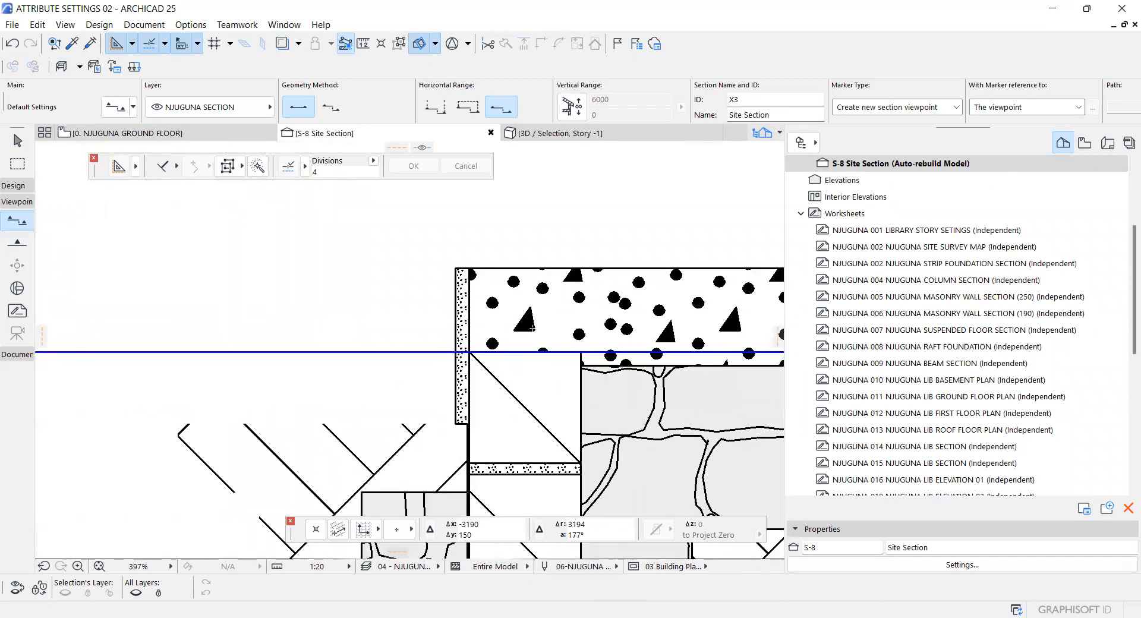
pyautogui.scroll(3, 532, 327)
pyautogui.scroll(-4, 456, 311)
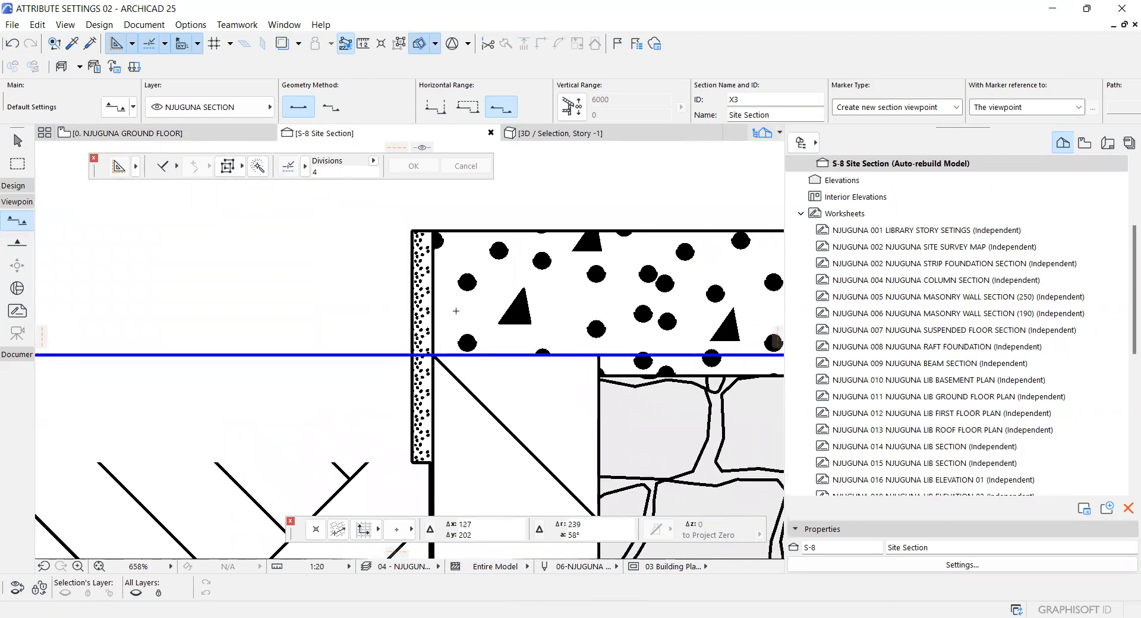
pyautogui.scroll(-5, 444, 305)
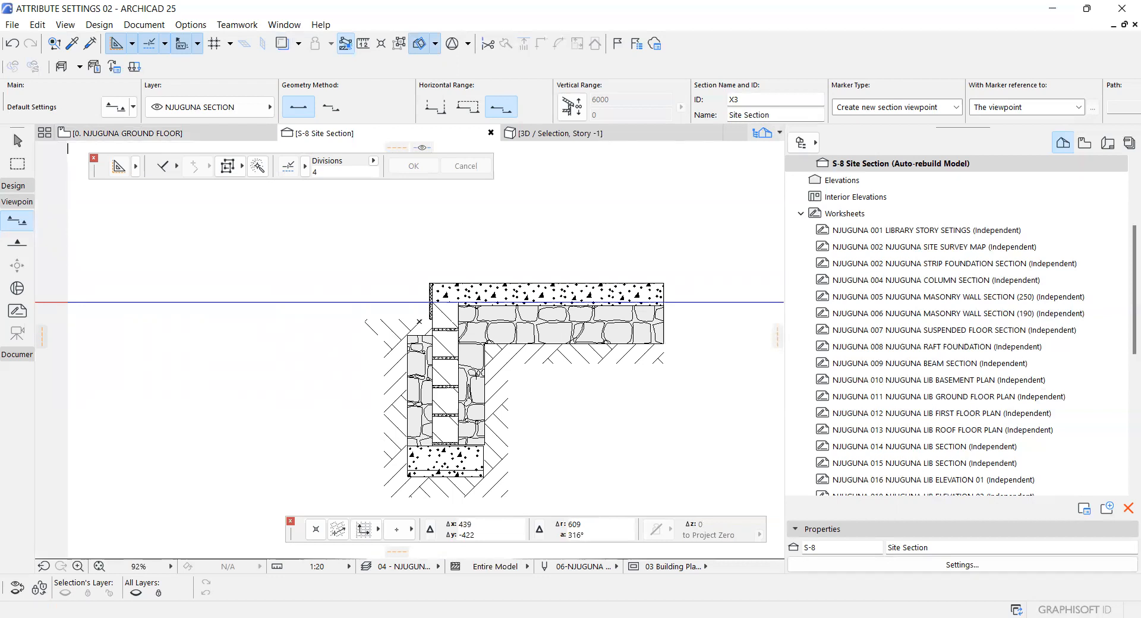
# Return to the ground floor plan, enclose the upper part of the strip foundation wall in a marquee, and show the marquee area in 3D
pyautogui.press('F2')
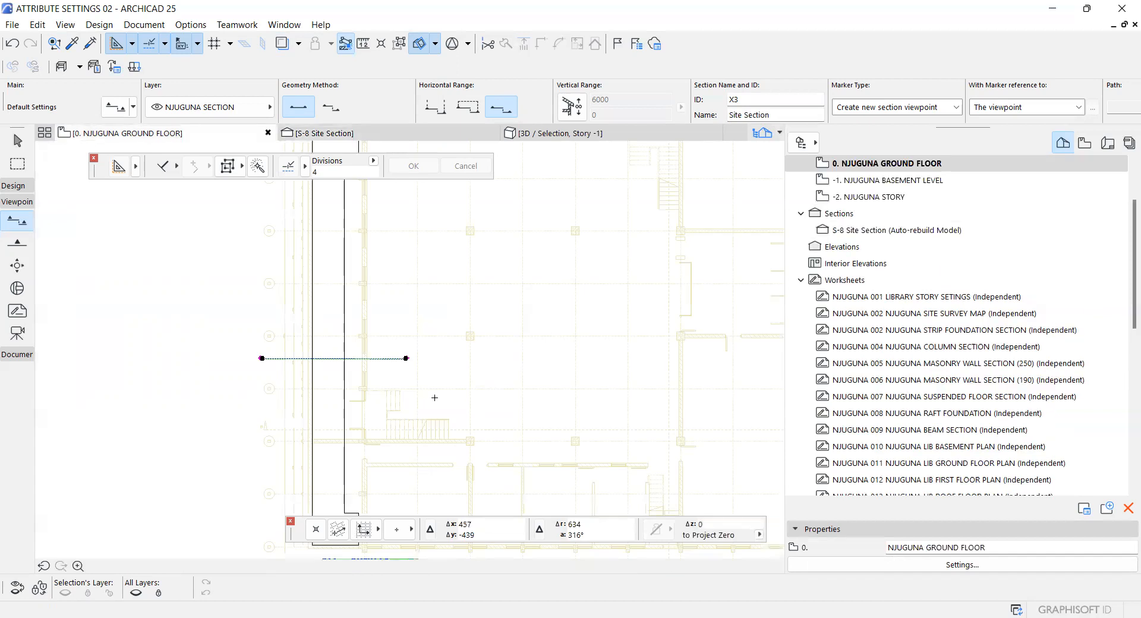
pyautogui.scroll(-1, 340, 391)
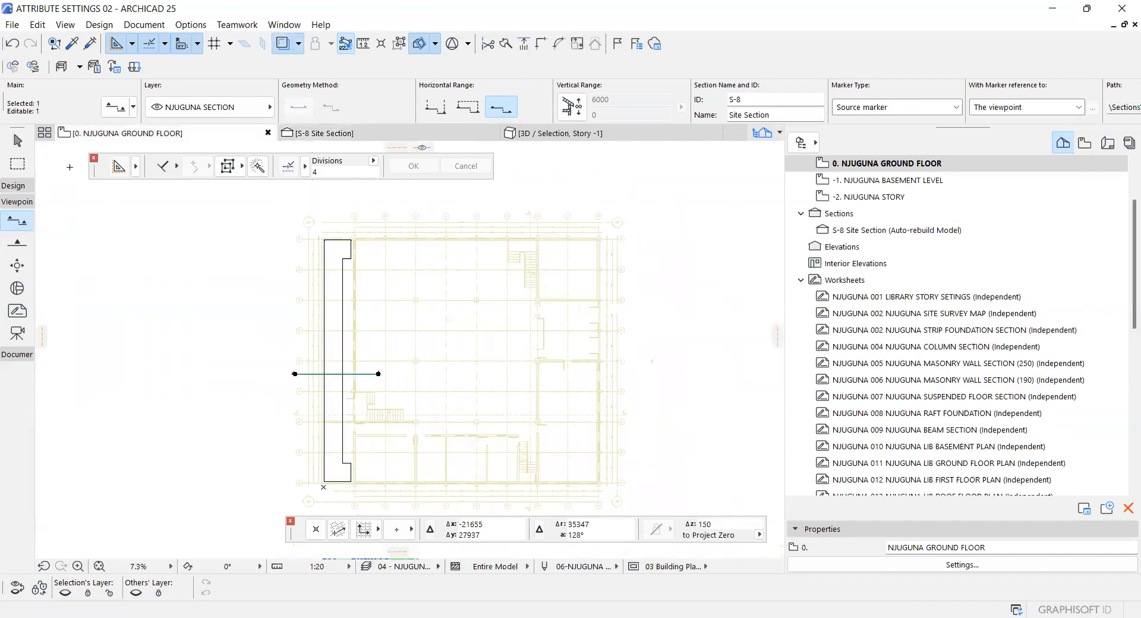
pyautogui.click(21, 166)
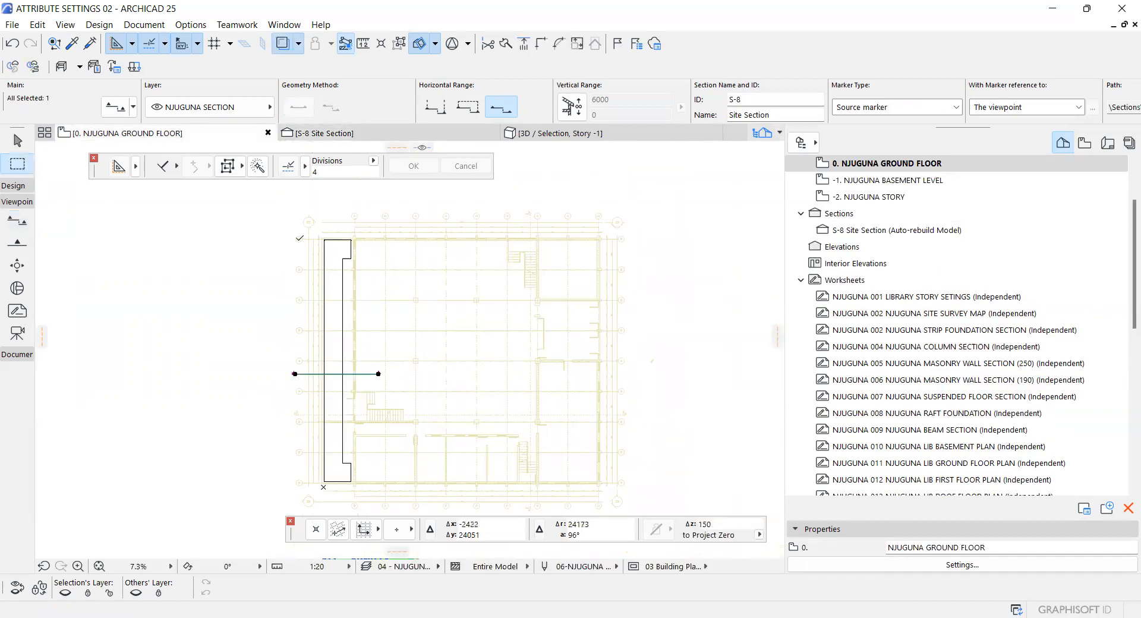
pyautogui.press('Escape')
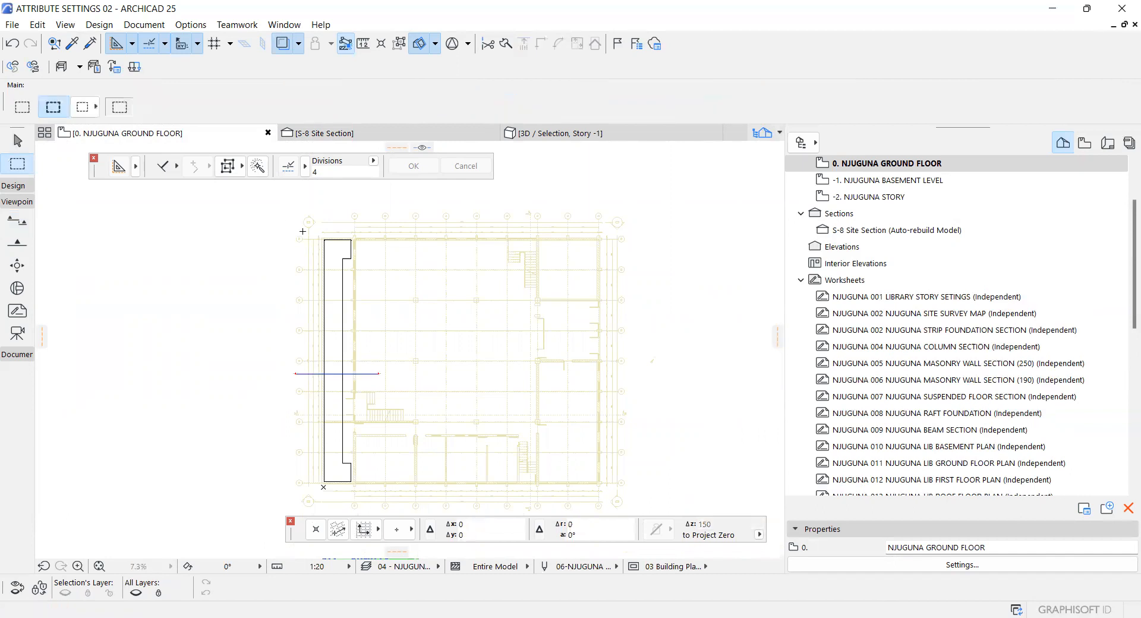
pyautogui.click(419, 345)
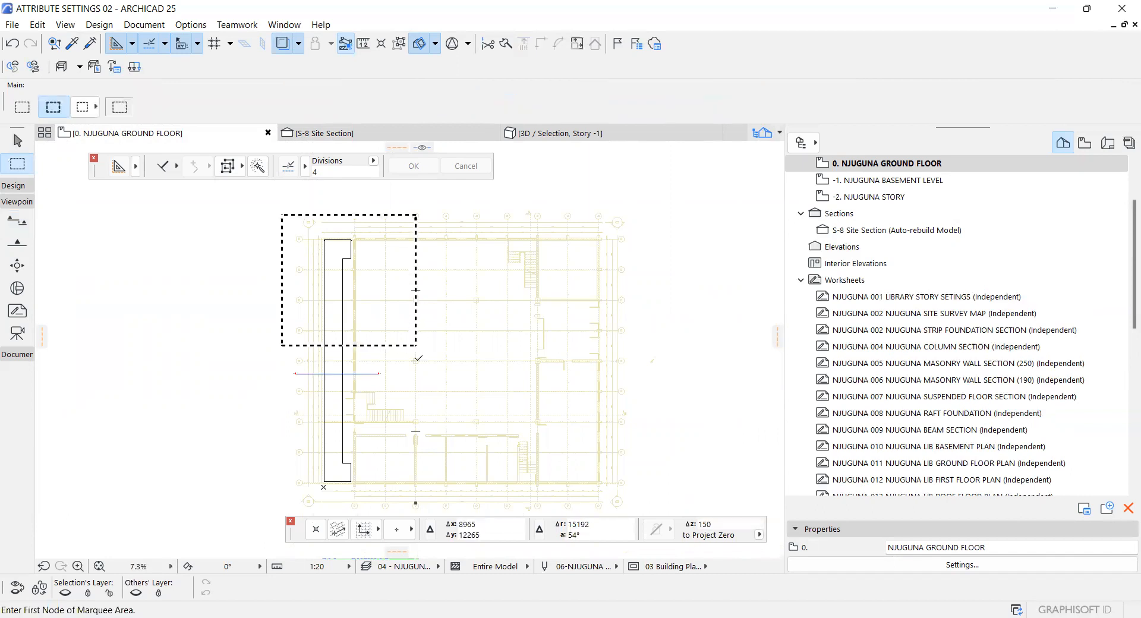
pyautogui.press('F5')
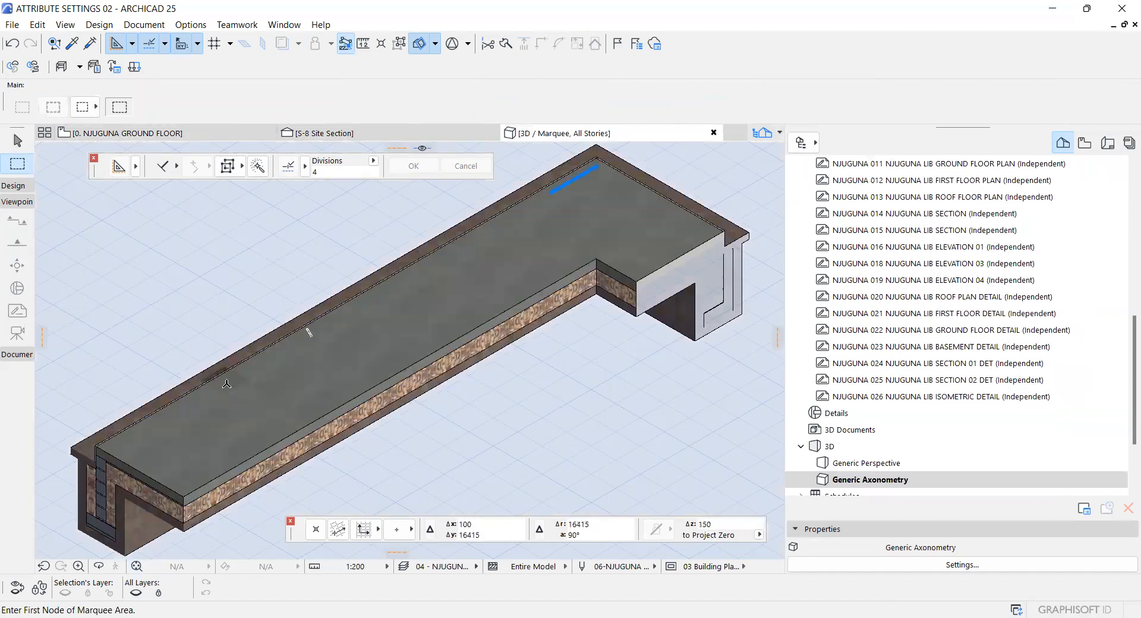
# Orbit to the cut end of the strip foundation in 3D and examine its masonry, stone fill and soil layers
pyautogui.press('o')
pyautogui.moveTo(216, 411); pyautogui.dragTo(380, 288)
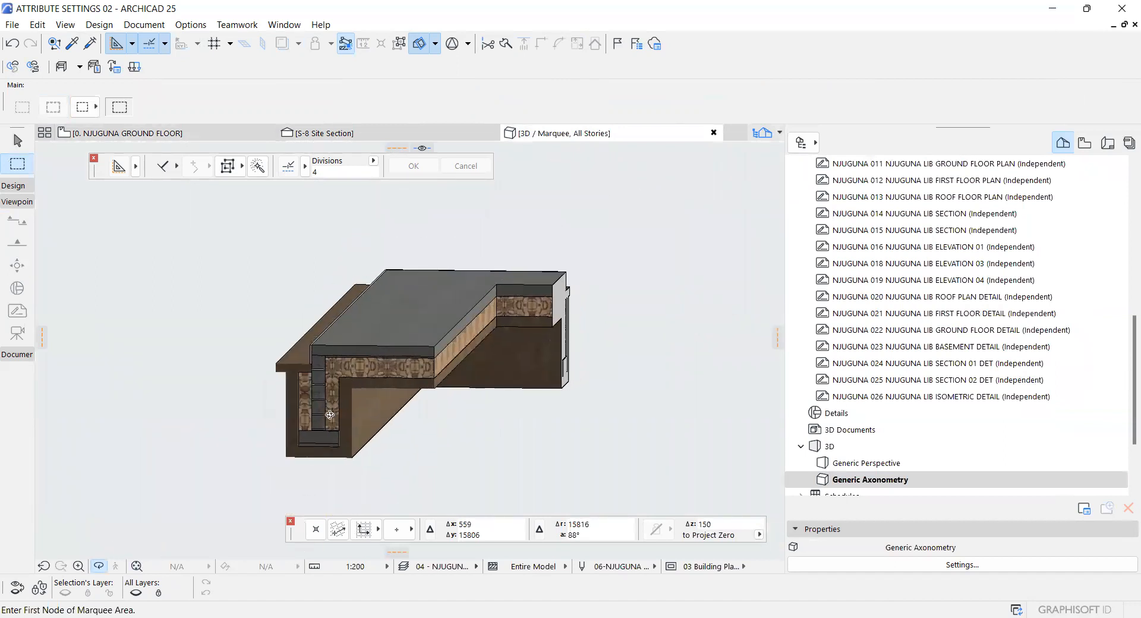
pyautogui.scroll(8, 330, 415)
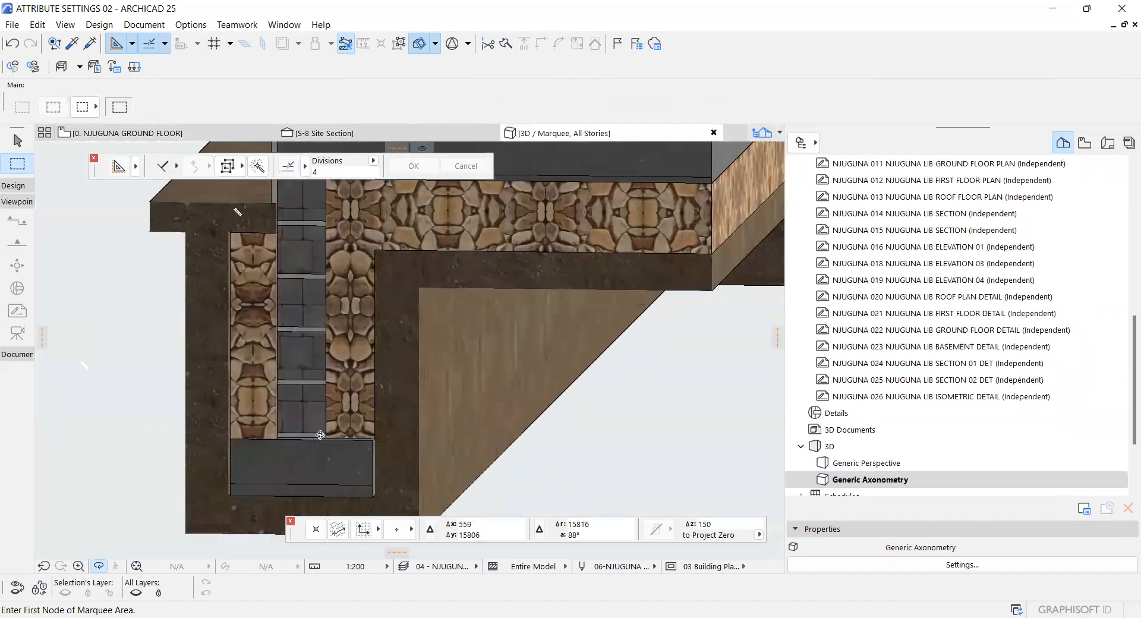
pyautogui.scroll(1, 320, 435)
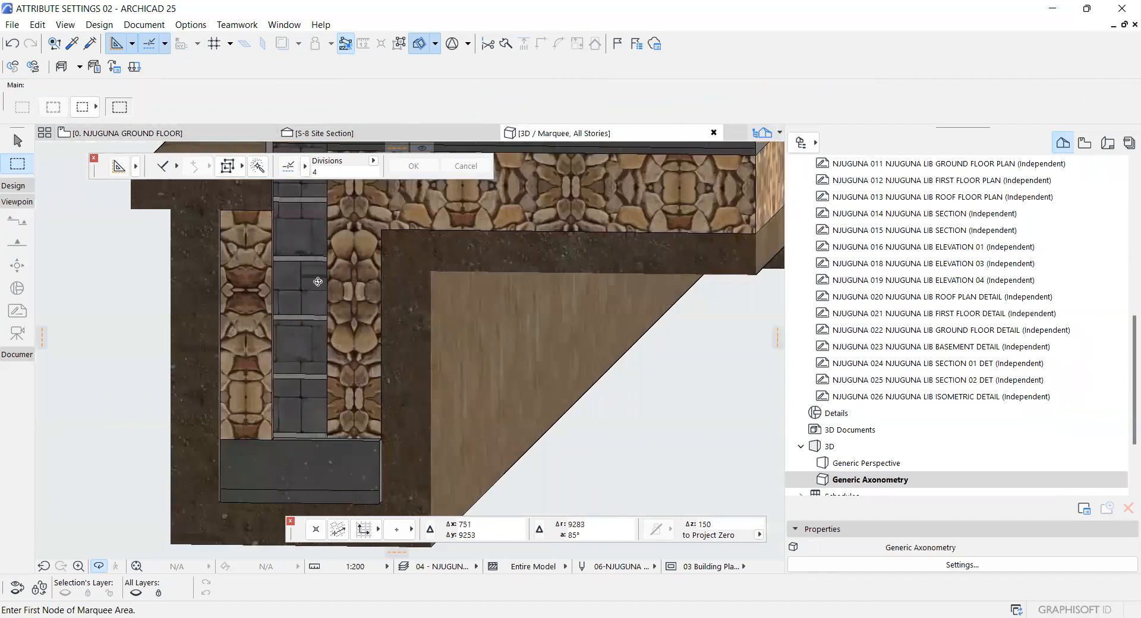
pyautogui.scroll(3, 318, 279)
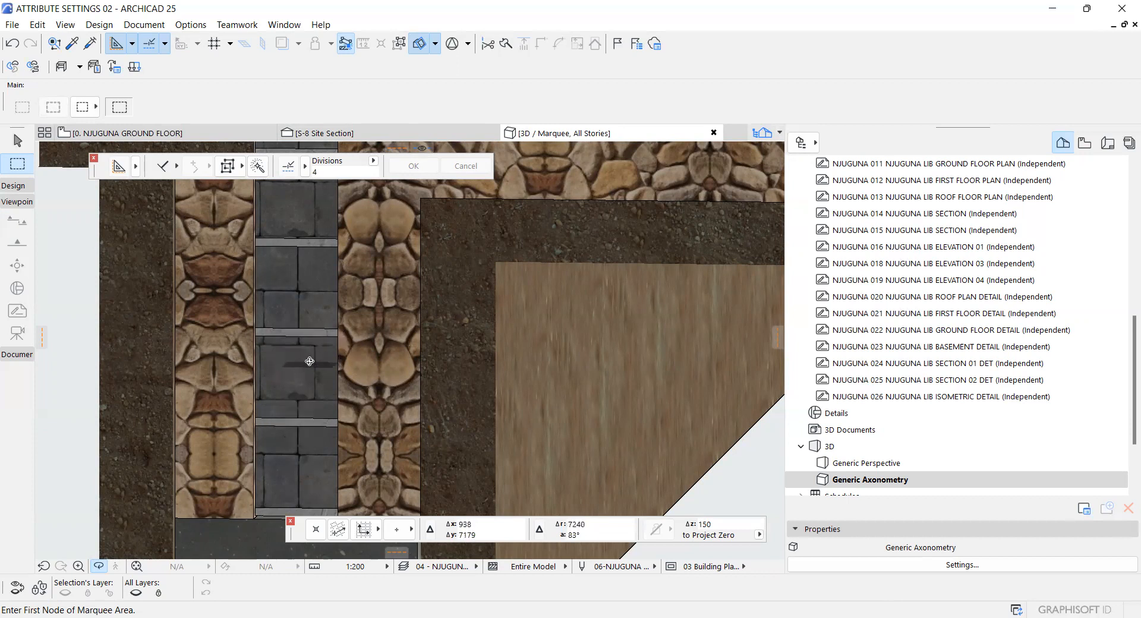
pyautogui.scroll(-2, 297, 310)
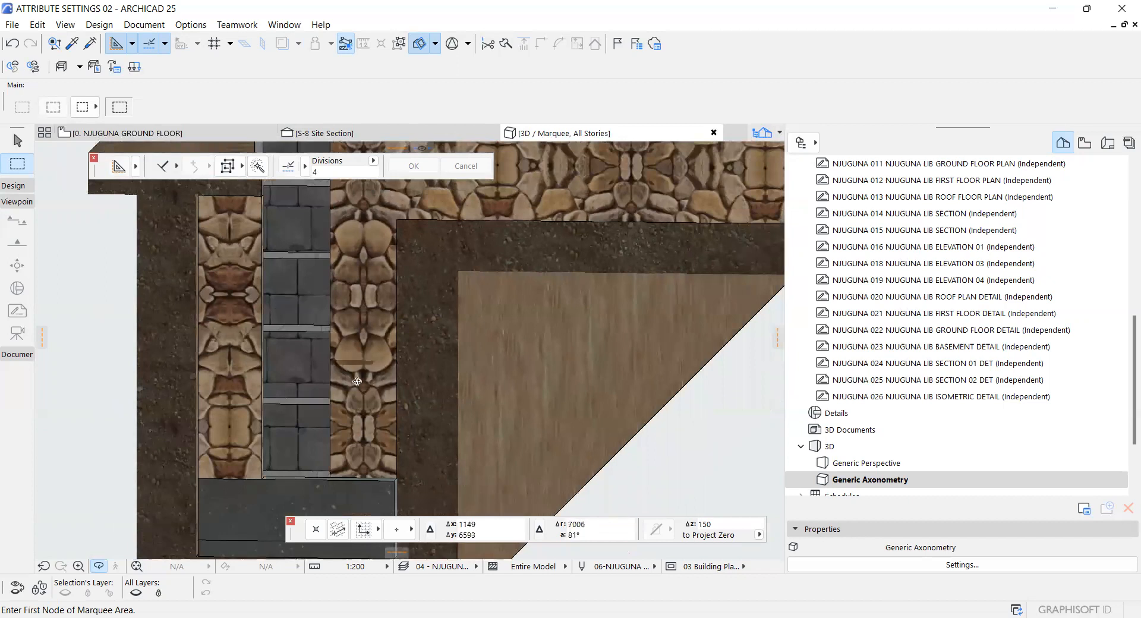
pyautogui.scroll(-2, 357, 381)
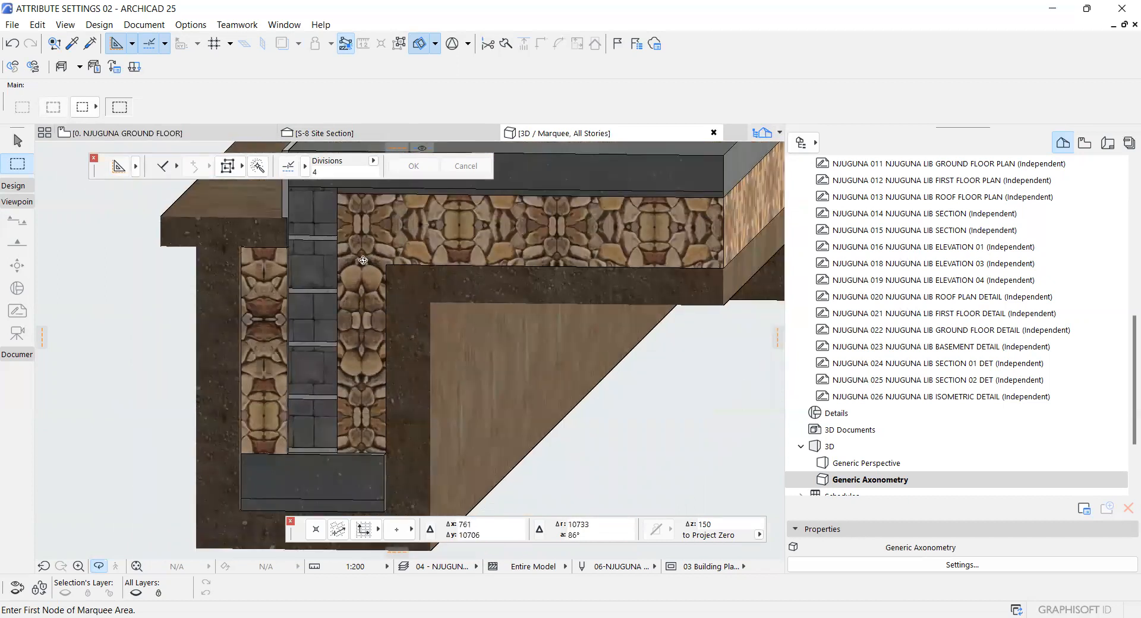
pyautogui.scroll(-2, 338, 463)
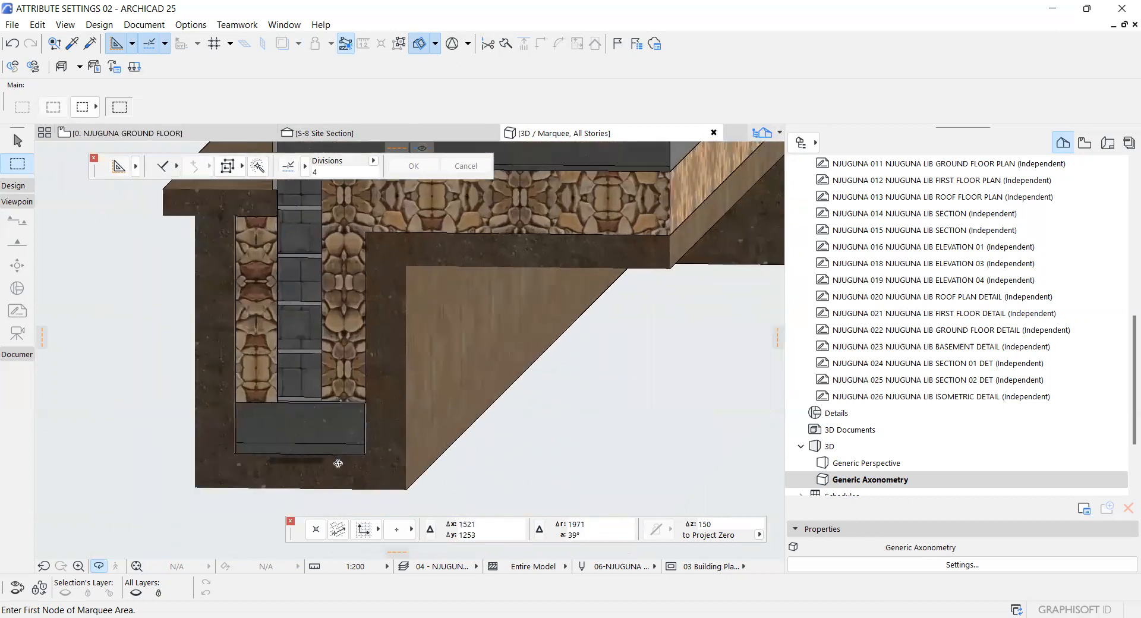
# Examine the concrete footing's base layers up close, and orbit around to the outer side of the foundation
pyautogui.scroll(3, 339, 463)
pyautogui.scroll(2, 311, 432)
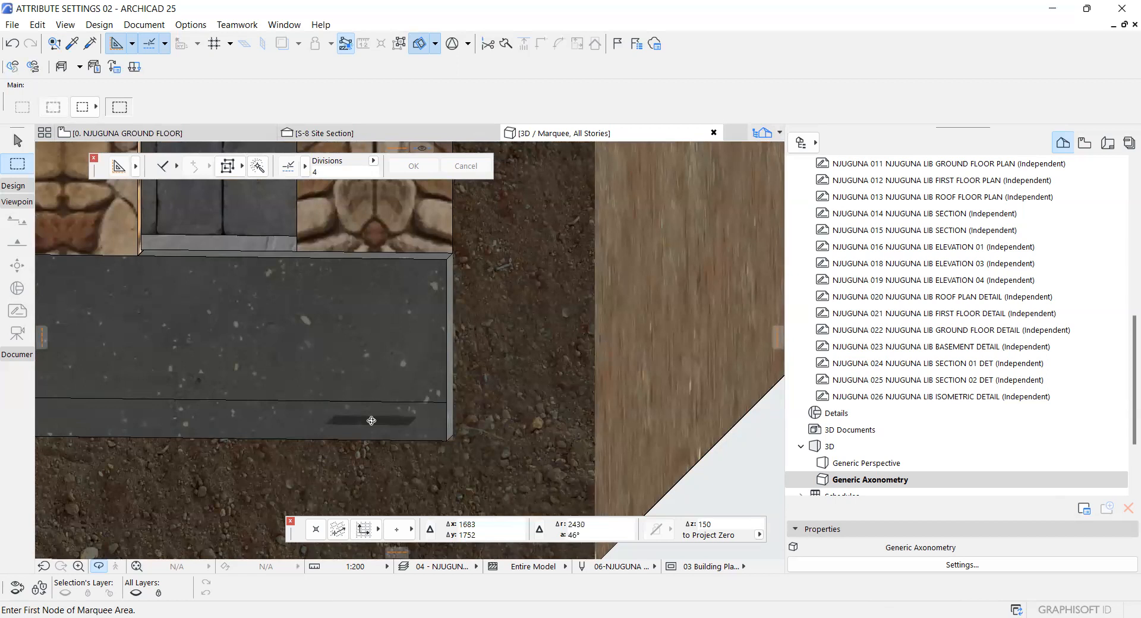
pyautogui.scroll(-5, 380, 439)
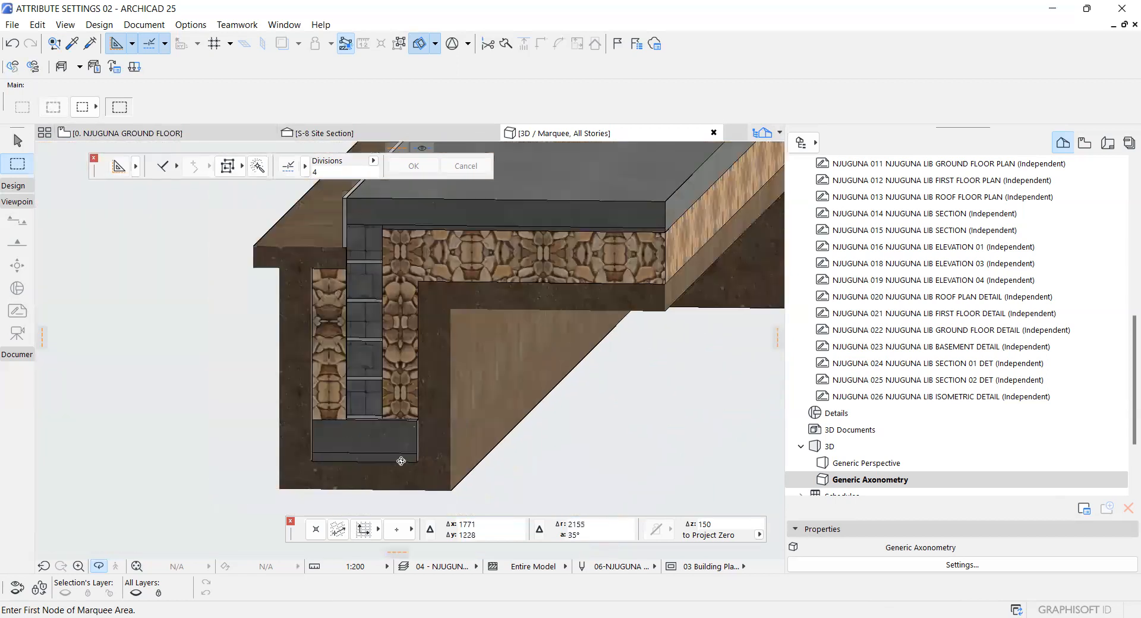
pyautogui.scroll(-3, 401, 462)
pyautogui.moveTo(364, 307); pyautogui.dragTo(440, 305)
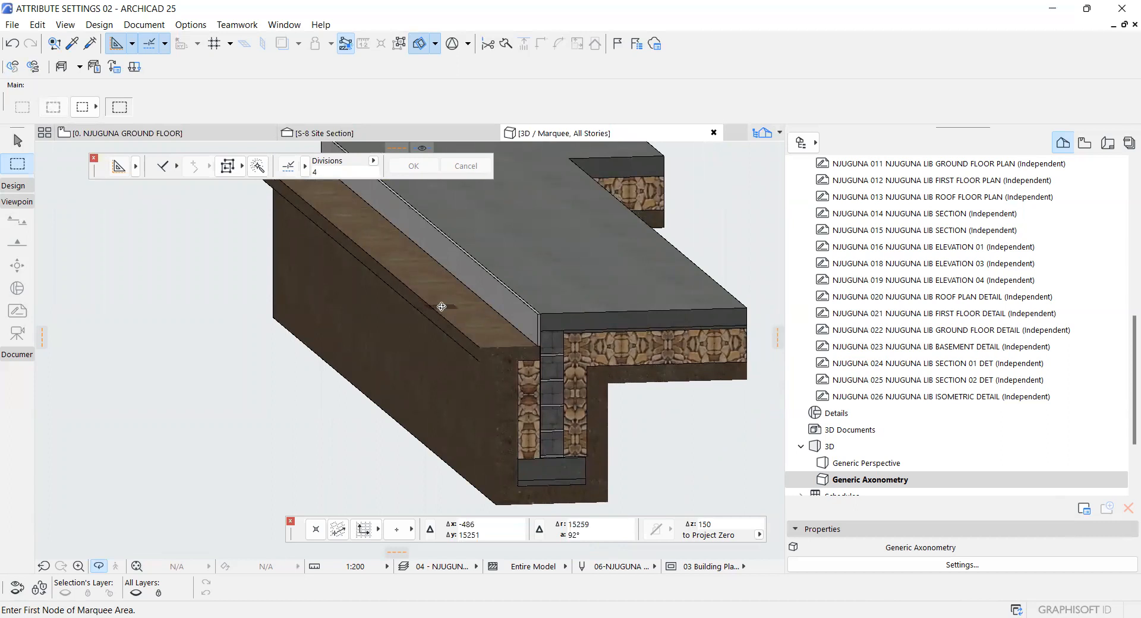
pyautogui.moveTo(442, 306); pyautogui.dragTo(617, 293)
# Review the site section again from the ground floor plan, and go back to the plan
pyautogui.press('F2')
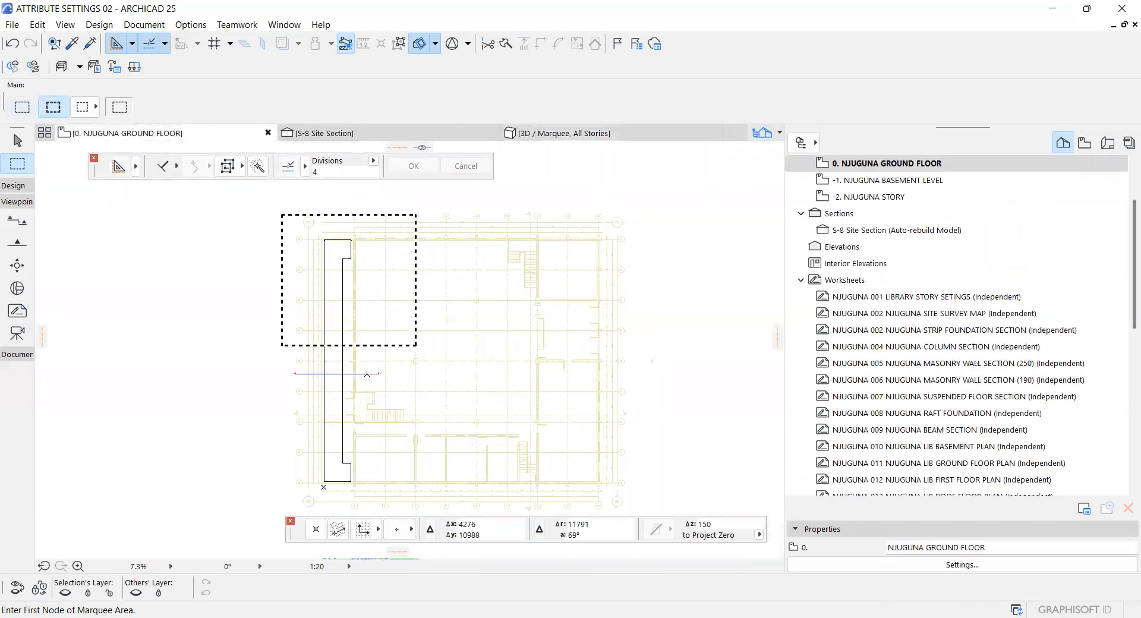
pyautogui.press('F6')
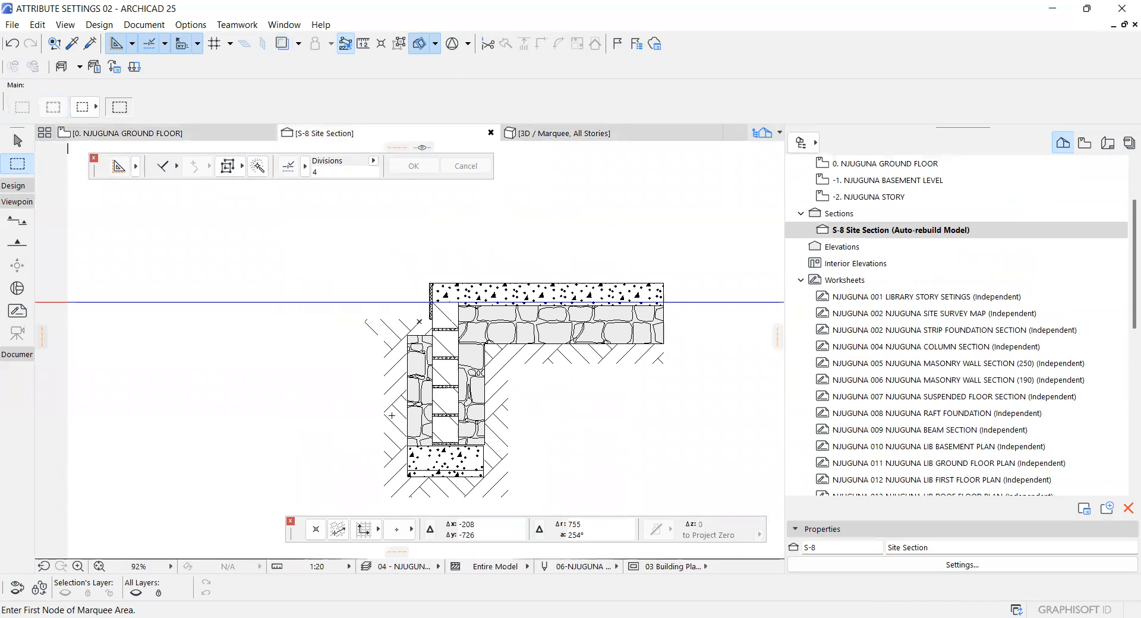
pyautogui.press('F2')
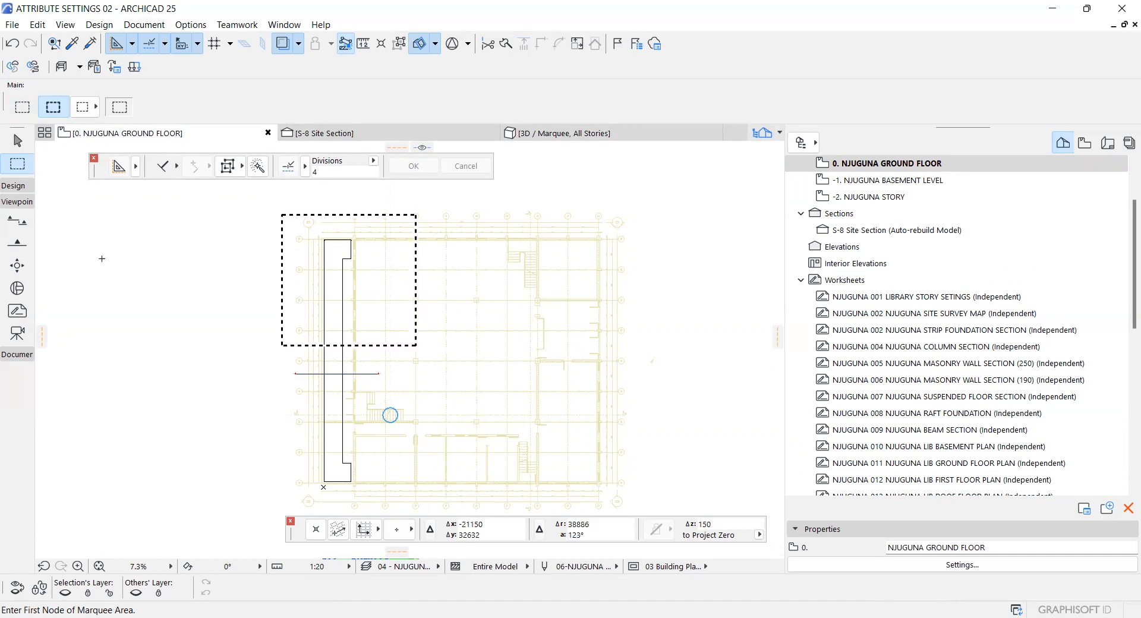
# Remove the marquee from the ground floor plan
pyautogui.rightClick(180, 300)
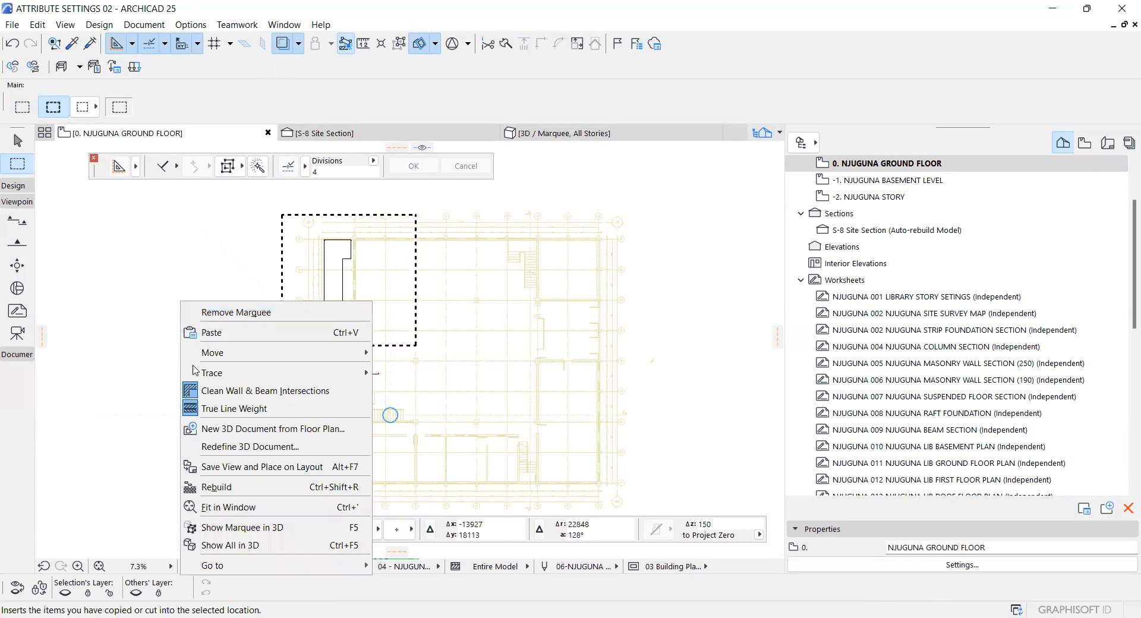
pyautogui.click(155, 324)
pyautogui.click(155, 323)
pyautogui.rightClick(193, 379)
pyautogui.click(192, 392)
pyautogui.rightClick(193, 334)
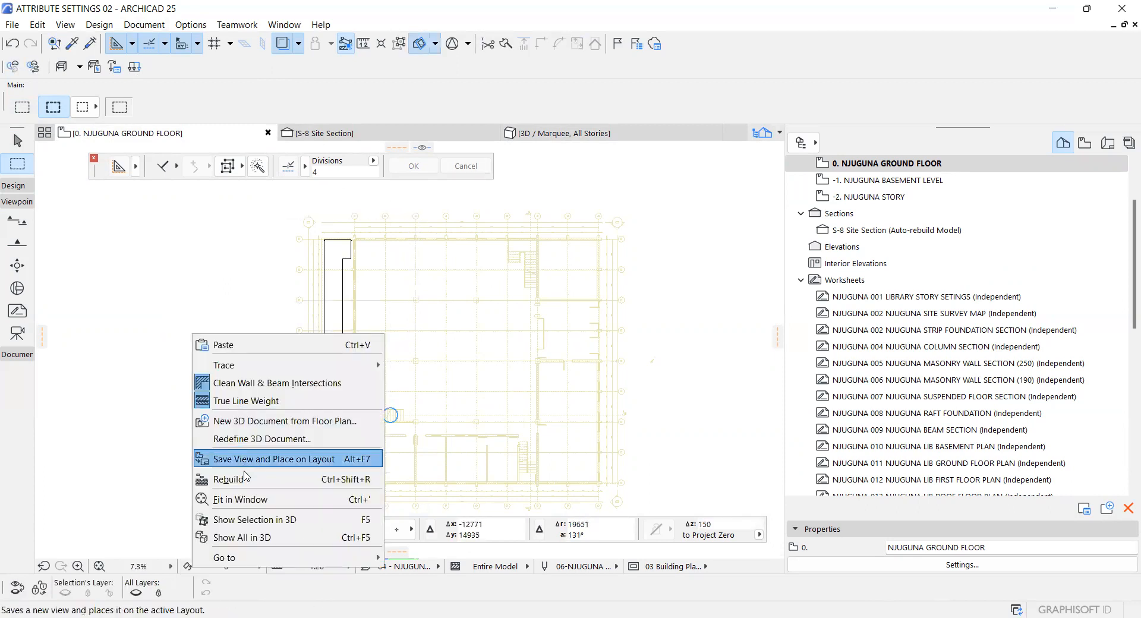
pyautogui.click(198, 299)
pyautogui.scroll(8, 297, 381)
pyautogui.scroll(-8, 319, 342)
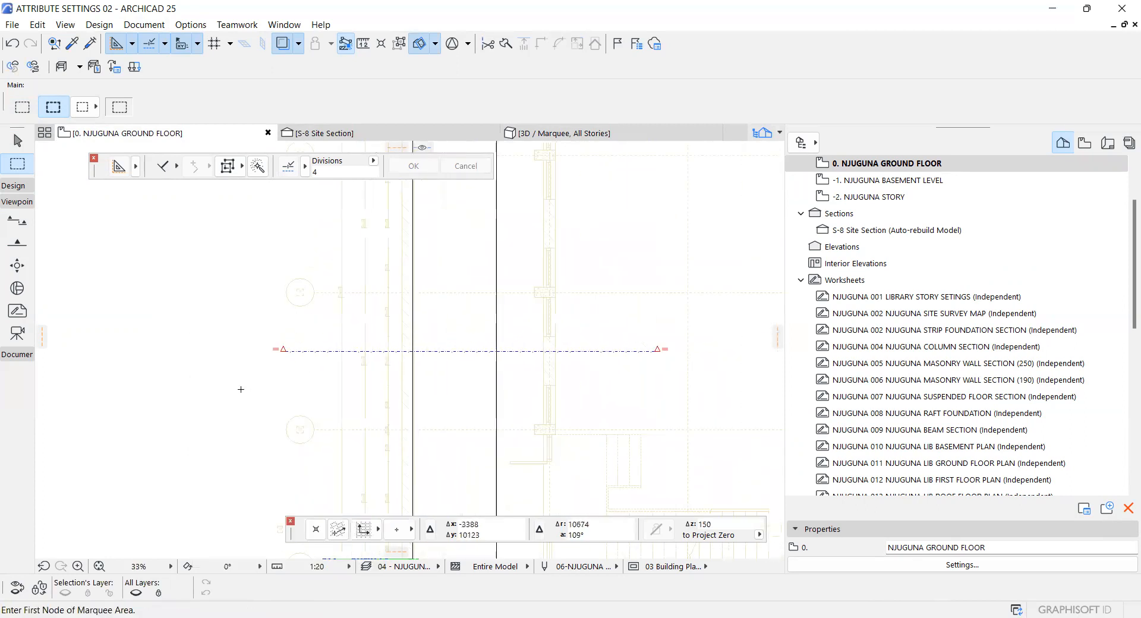
pyautogui.scroll(5, 302, 270)
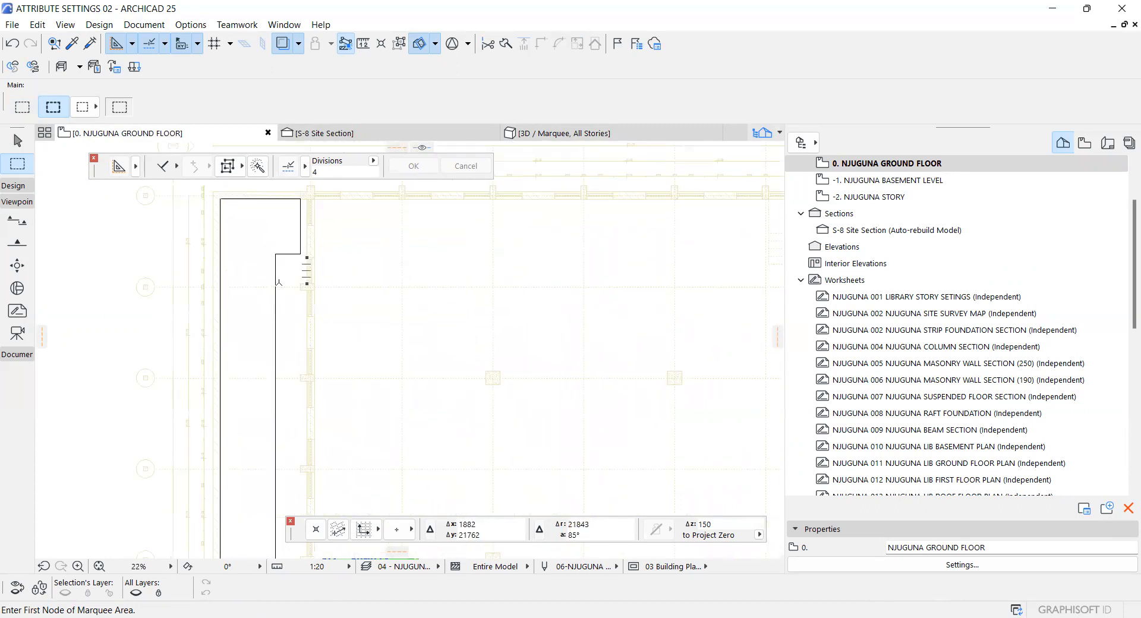
pyautogui.scroll(-5, 292, 286)
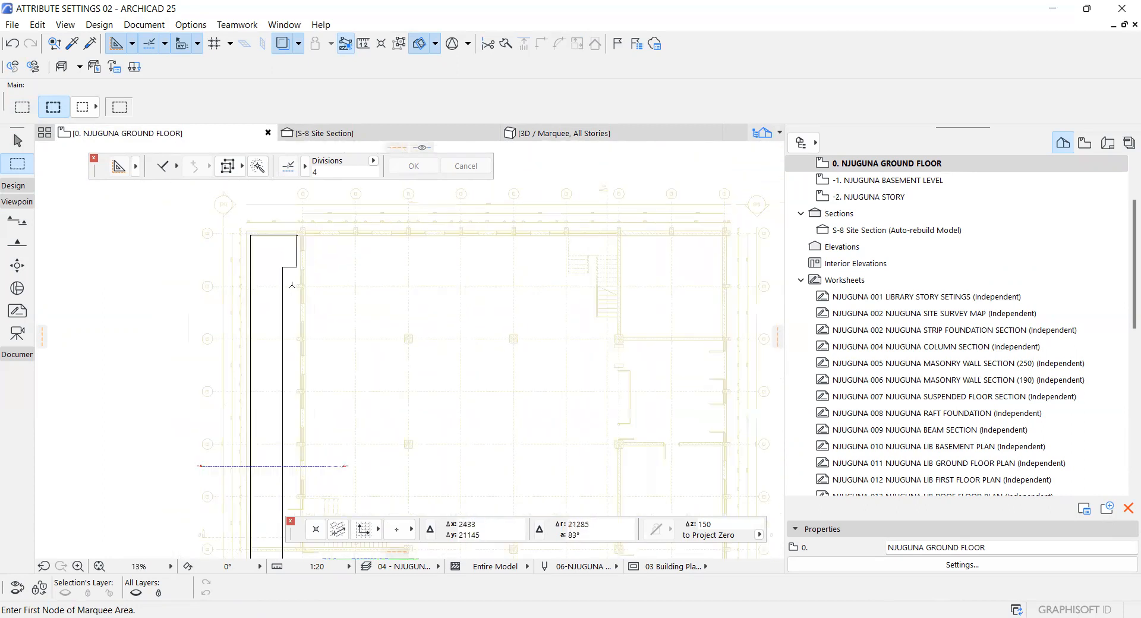
# Open the S-8 Site Section with the current view settings from its section line on the ground floor plan
pyautogui.scroll(6, 245, 382)
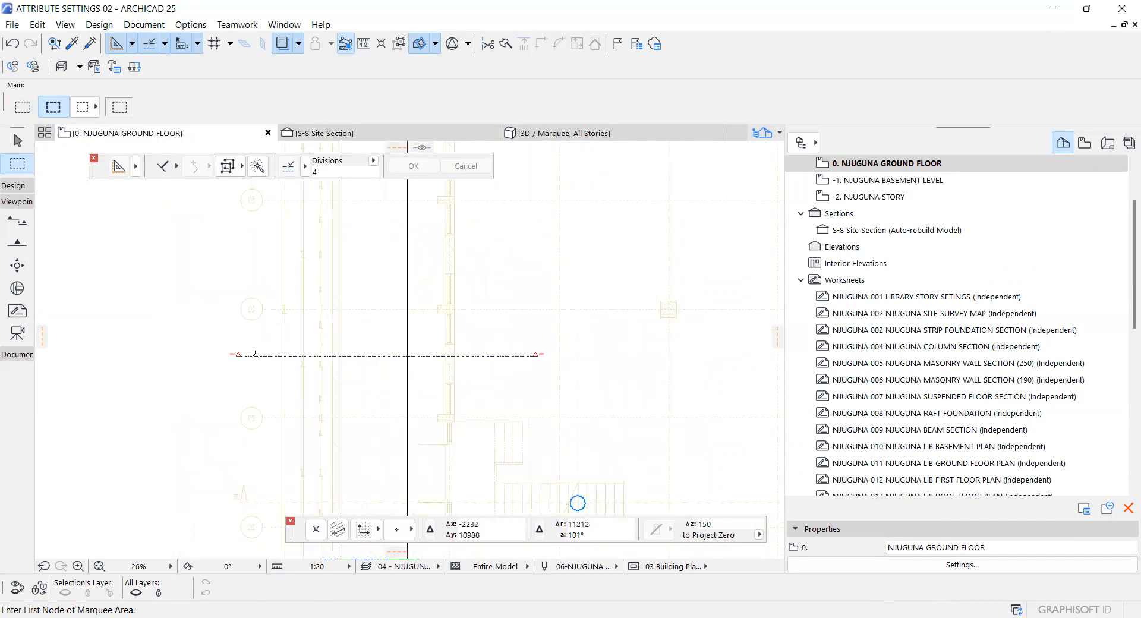
pyautogui.rightClick(255, 354)
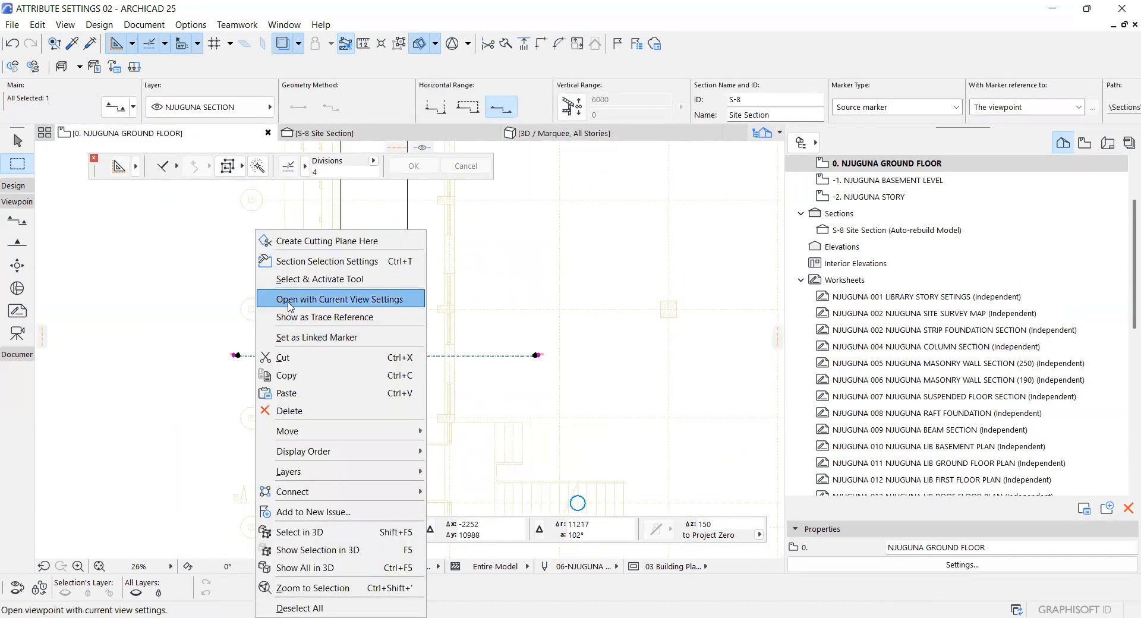
pyautogui.click(289, 302)
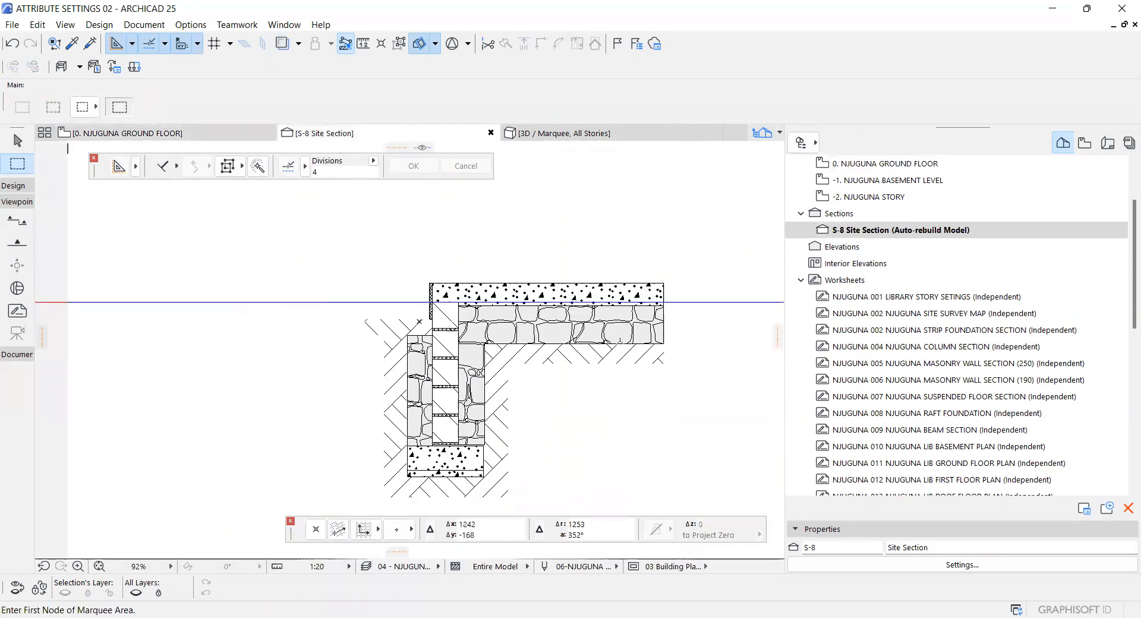
# Examine the concrete slab and the stone fill beneath it up close in the site section
pyautogui.scroll(6, 700, 305)
pyautogui.scroll(-5, 535, 316)
pyautogui.scroll(2, 530, 308)
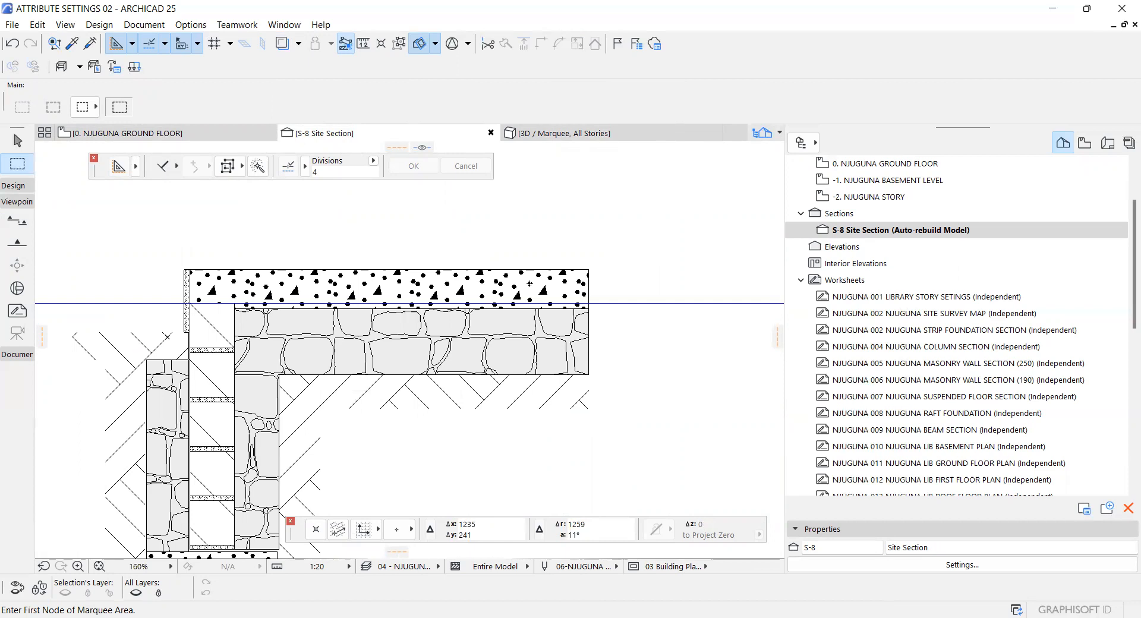
pyautogui.scroll(4, 535, 279)
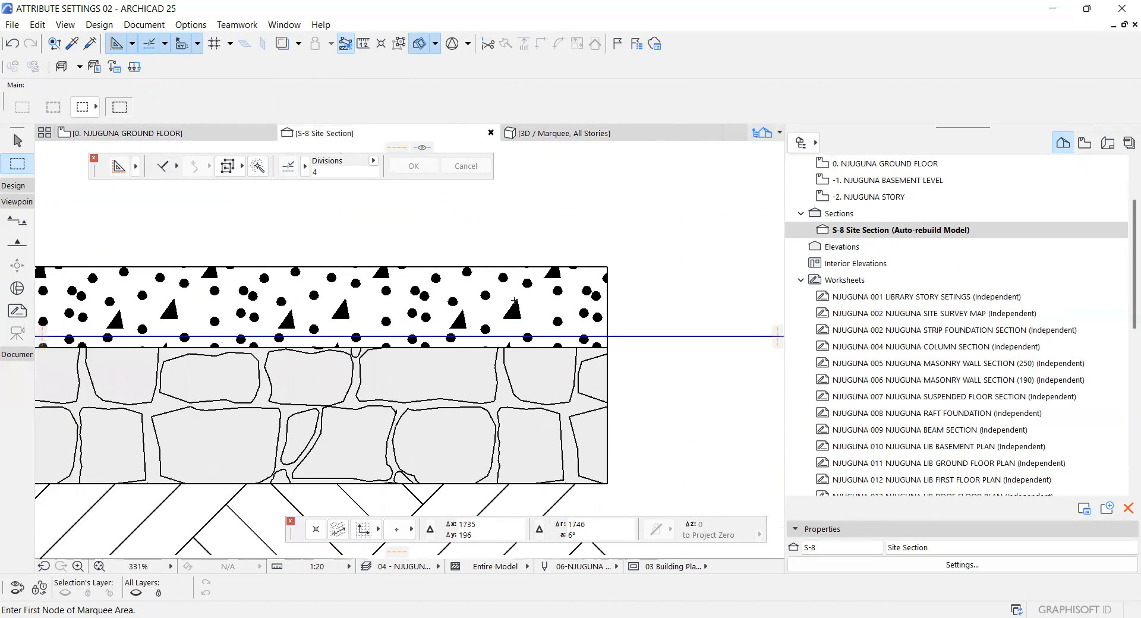
pyautogui.scroll(-4, 514, 301)
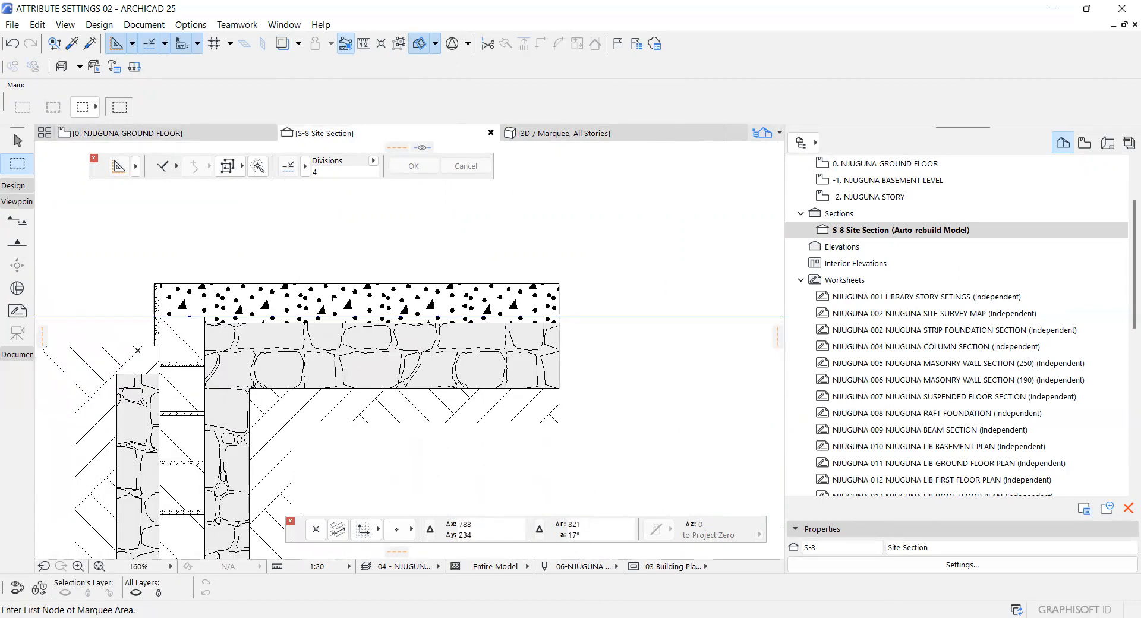
pyautogui.scroll(6, 300, 337)
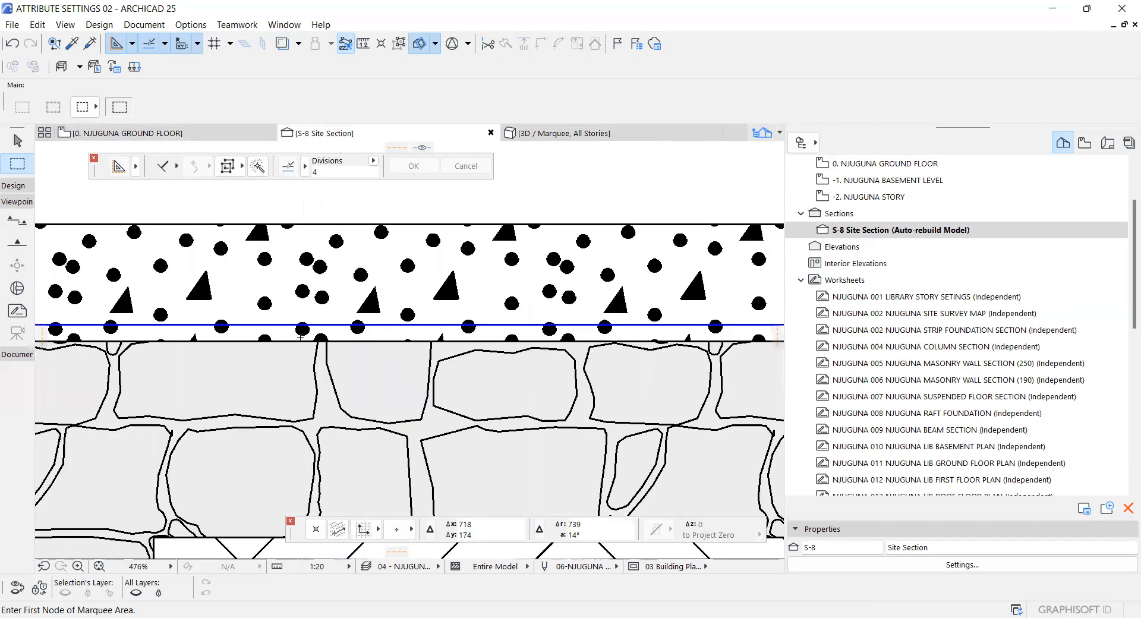
# Select the strip foundation wall, examine where its slab, masonry and stone fill meet at the story line, and deselect it
pyautogui.keyDown('shift'); pyautogui.click(300, 340); pyautogui.keyUp('shift')
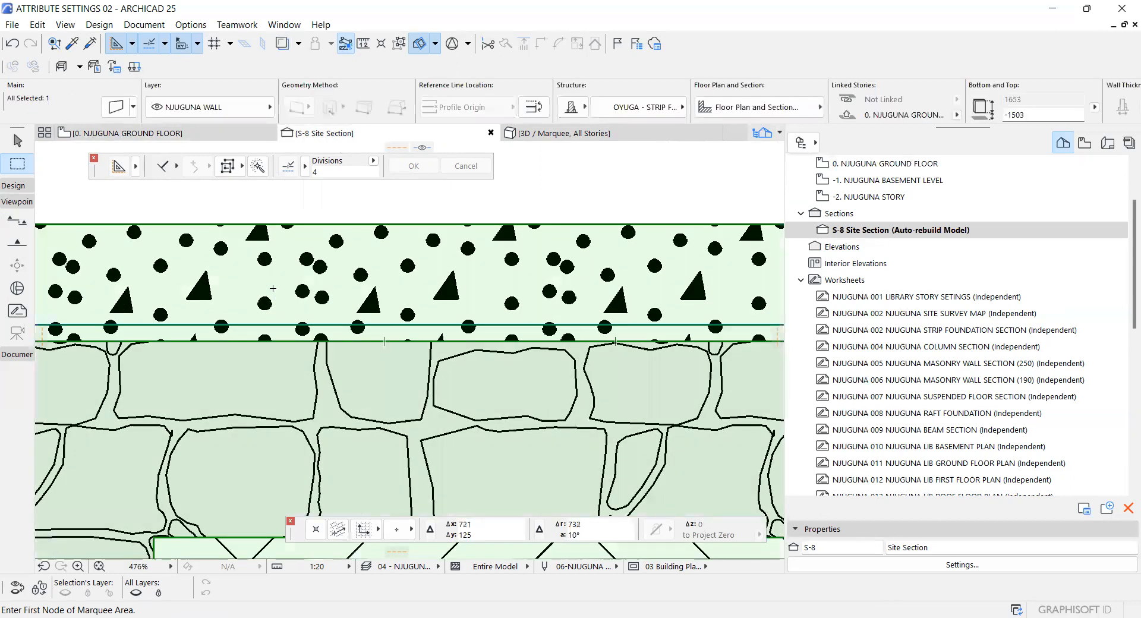
pyautogui.scroll(-3, 272, 288)
pyautogui.scroll(4, 211, 349)
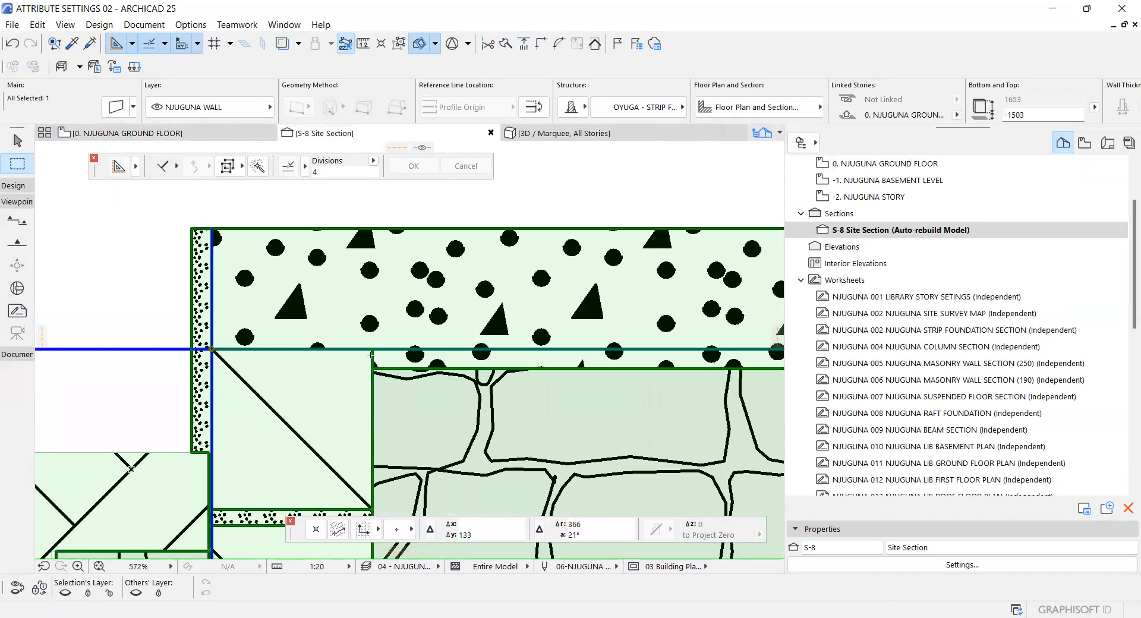
pyautogui.scroll(4, 416, 359)
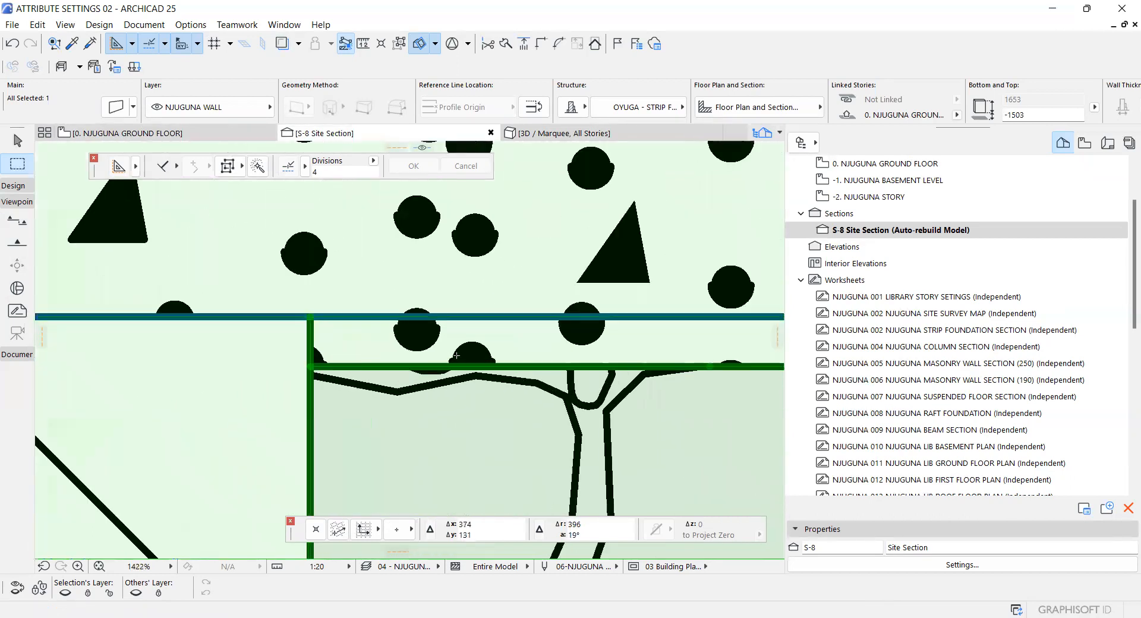
pyautogui.scroll(-10, 437, 369)
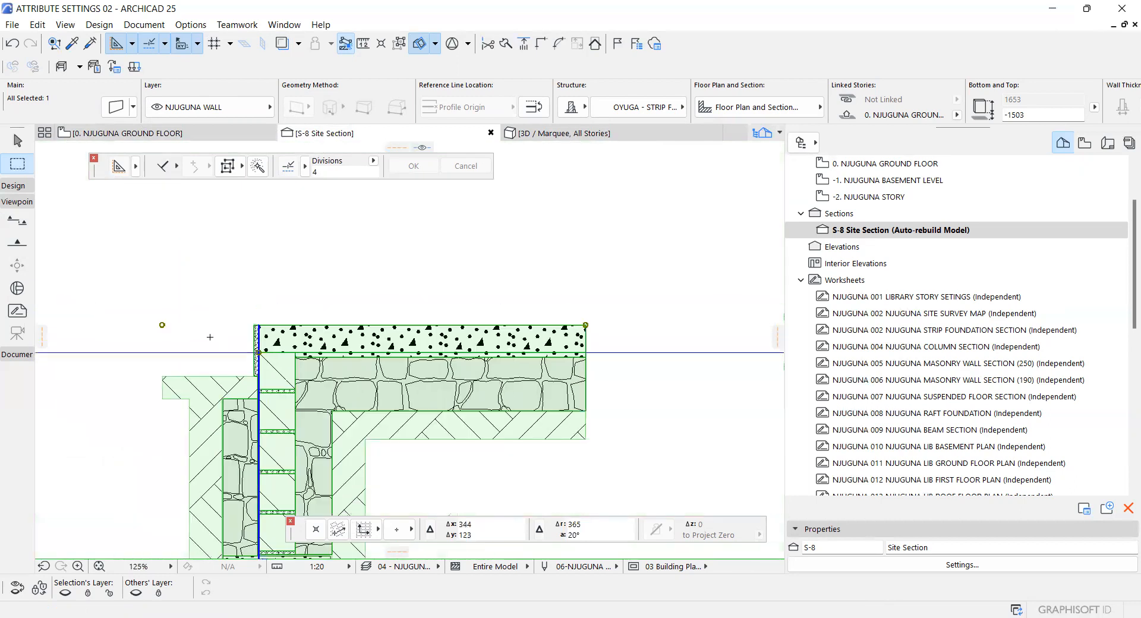
pyautogui.scroll(-4, 205, 335)
pyautogui.scroll(3, 416, 363)
pyautogui.press('Escape')
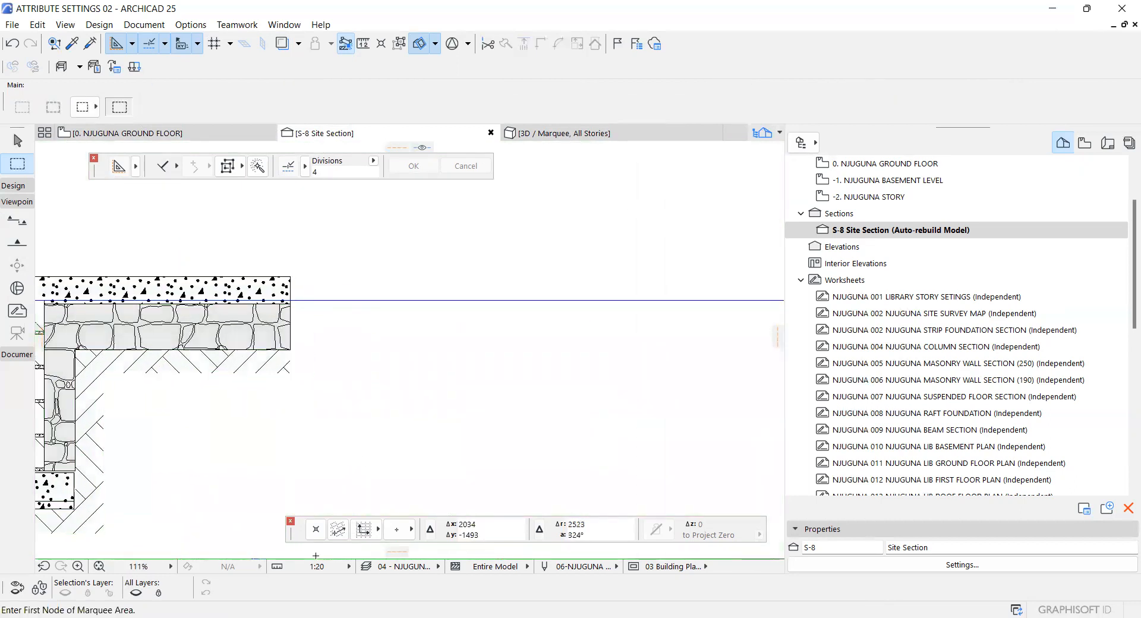
# Set the scale of the site section to 1:1
pyautogui.click(323, 566)
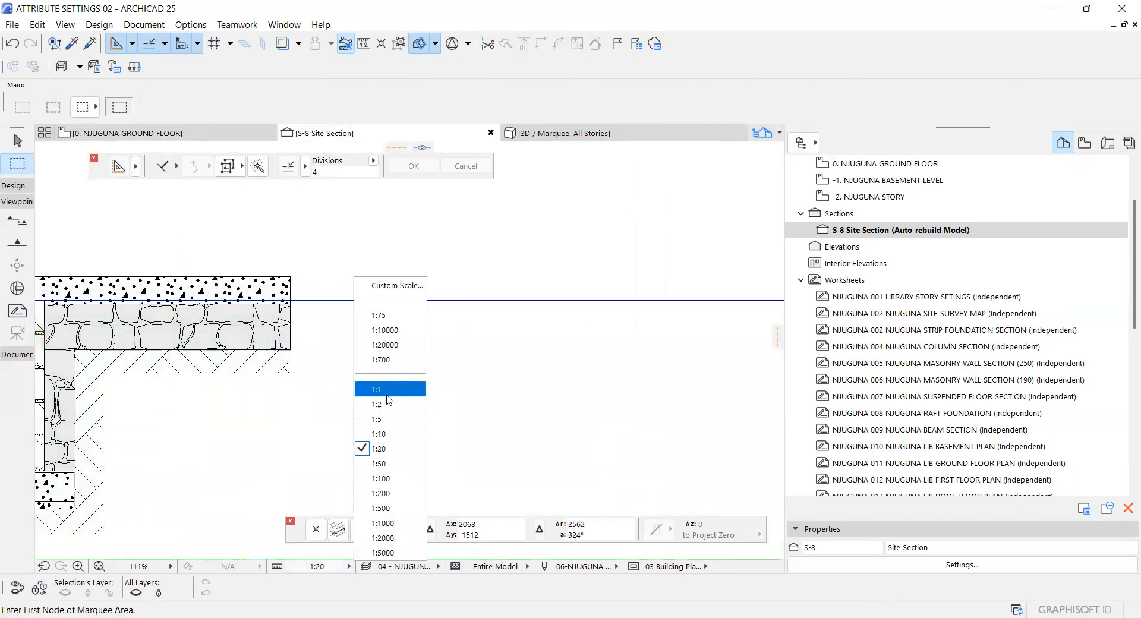
pyautogui.click(390, 400)
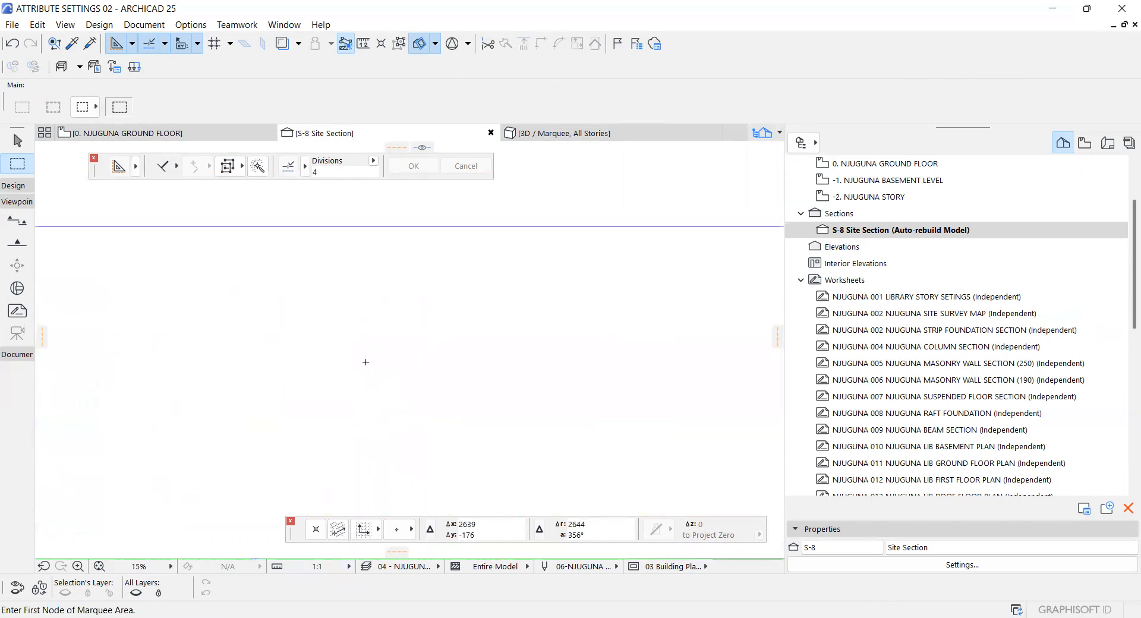
pyautogui.scroll(-3, 366, 362)
# Place a vertical dimension chain beside the slab's free end, from the slab top through the story line and slab underside to the stone fill's base
pyautogui.click(15, 186)
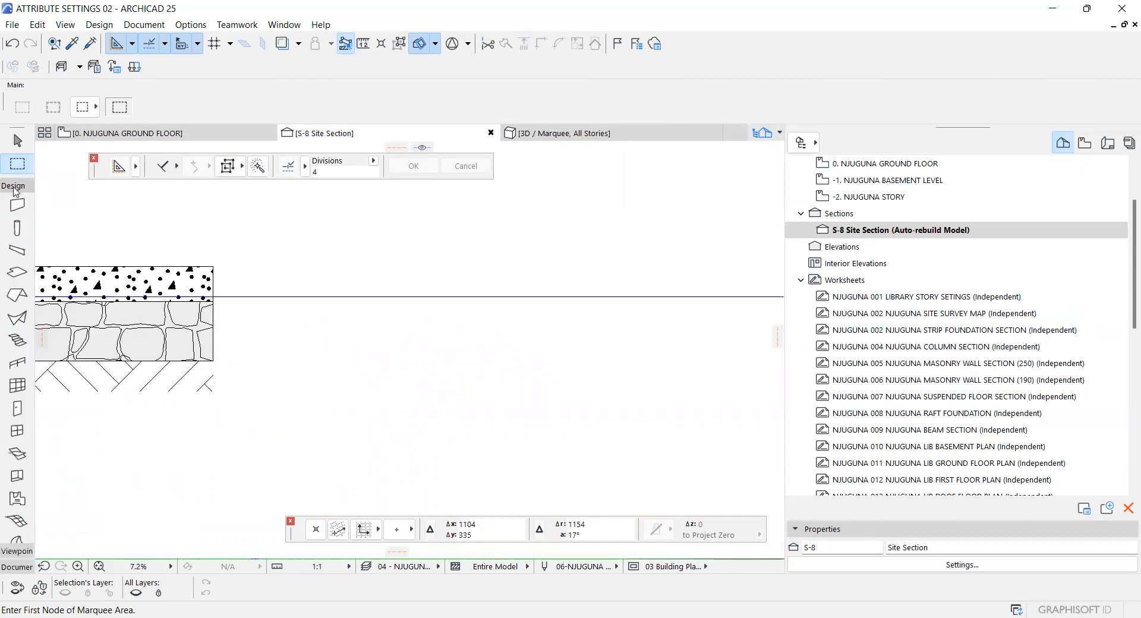
pyautogui.click(8, 567)
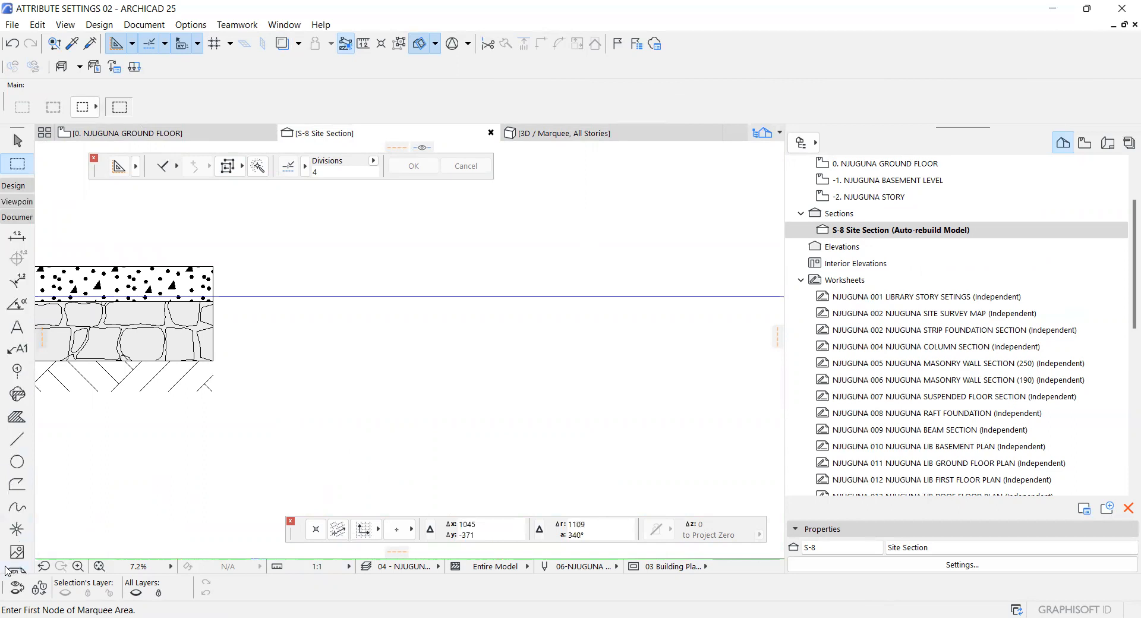
pyautogui.click(18, 236)
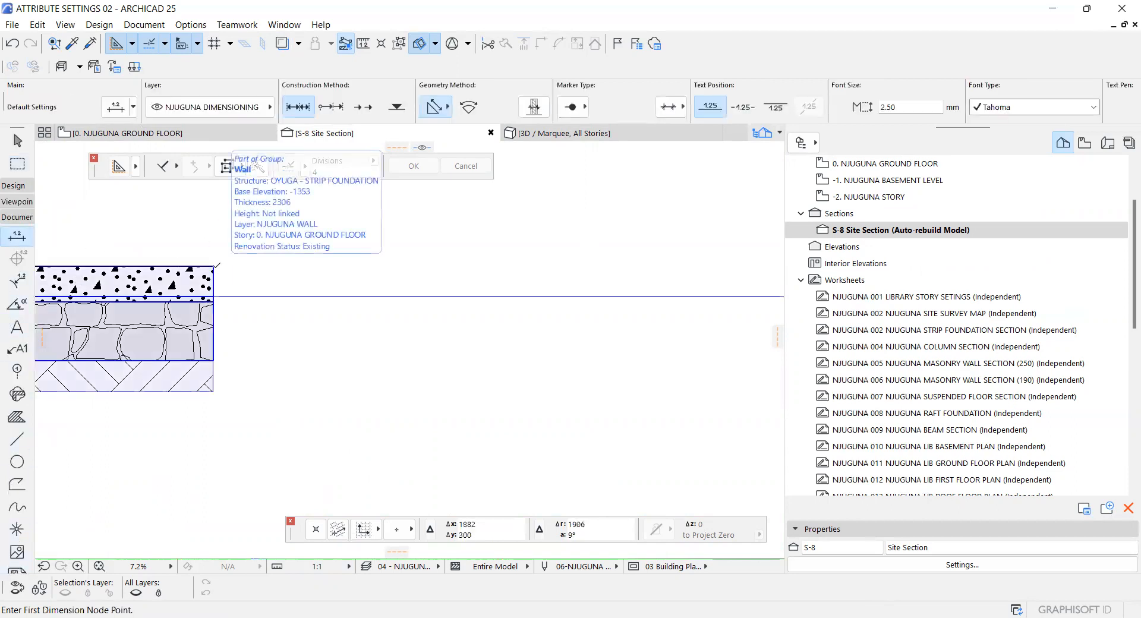
pyautogui.click(215, 265)
pyautogui.scroll(4, 217, 294)
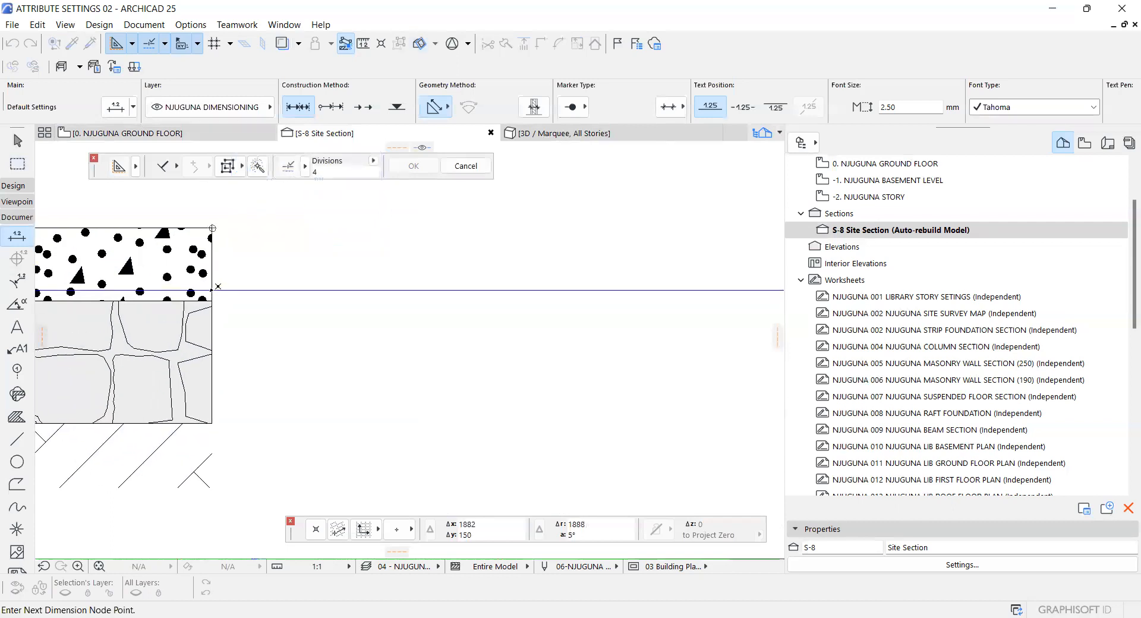
pyautogui.click(213, 301)
pyautogui.click(217, 418)
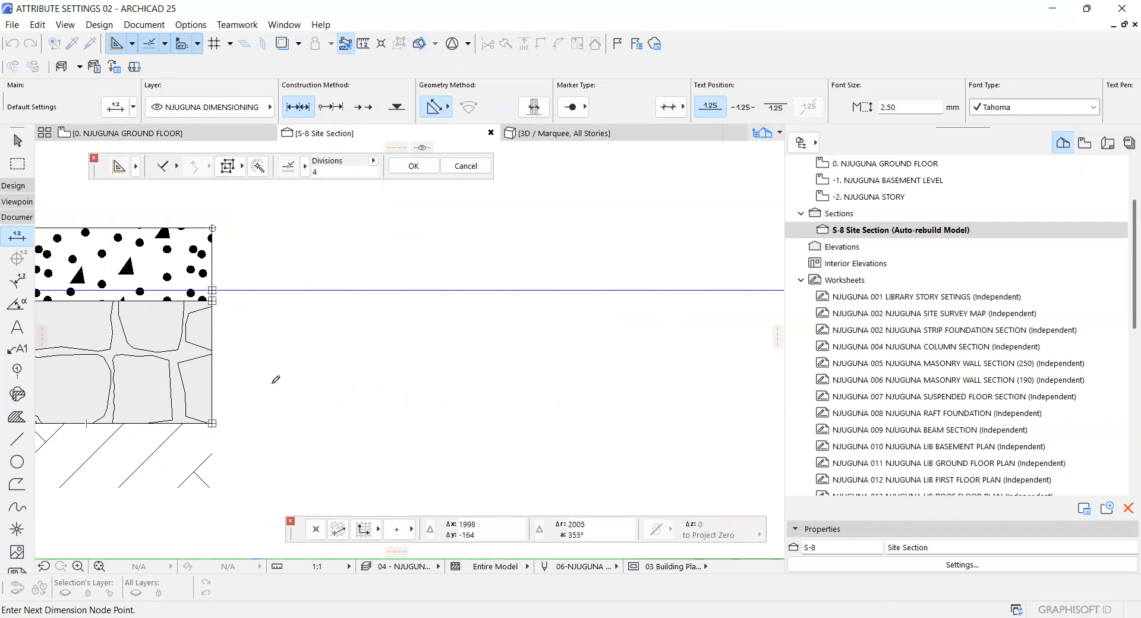
pyautogui.doubleClick(274, 340)
pyautogui.click(276, 347)
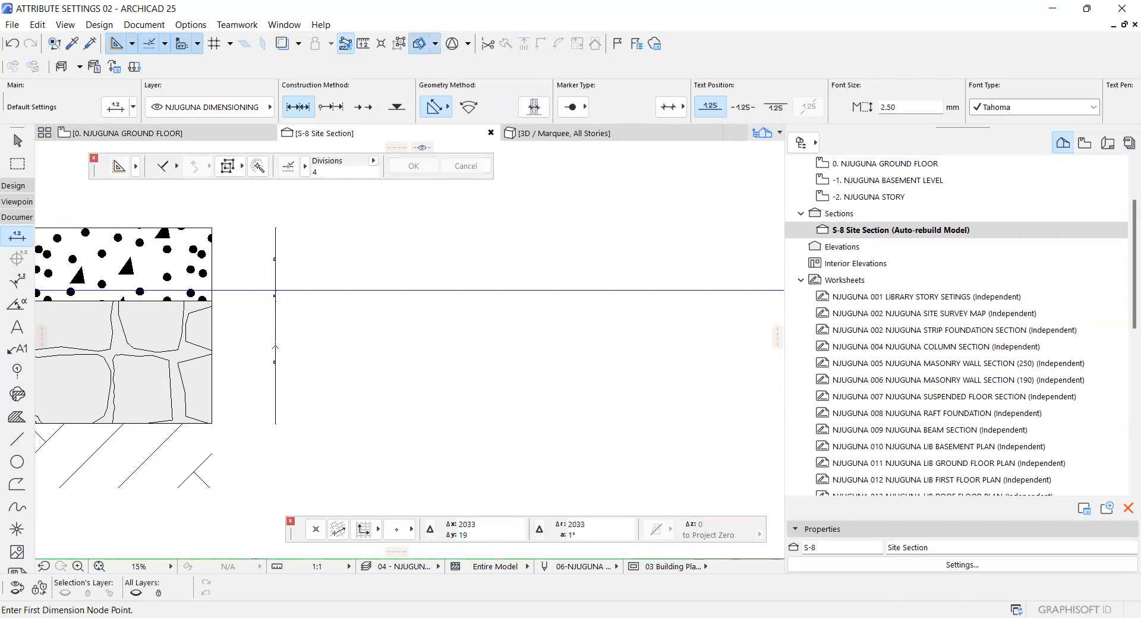
# Highlight the strip foundation wall to check the extent of the soil layer below the stone fill, and clear the selection
pyautogui.scroll(-8, 255, 361)
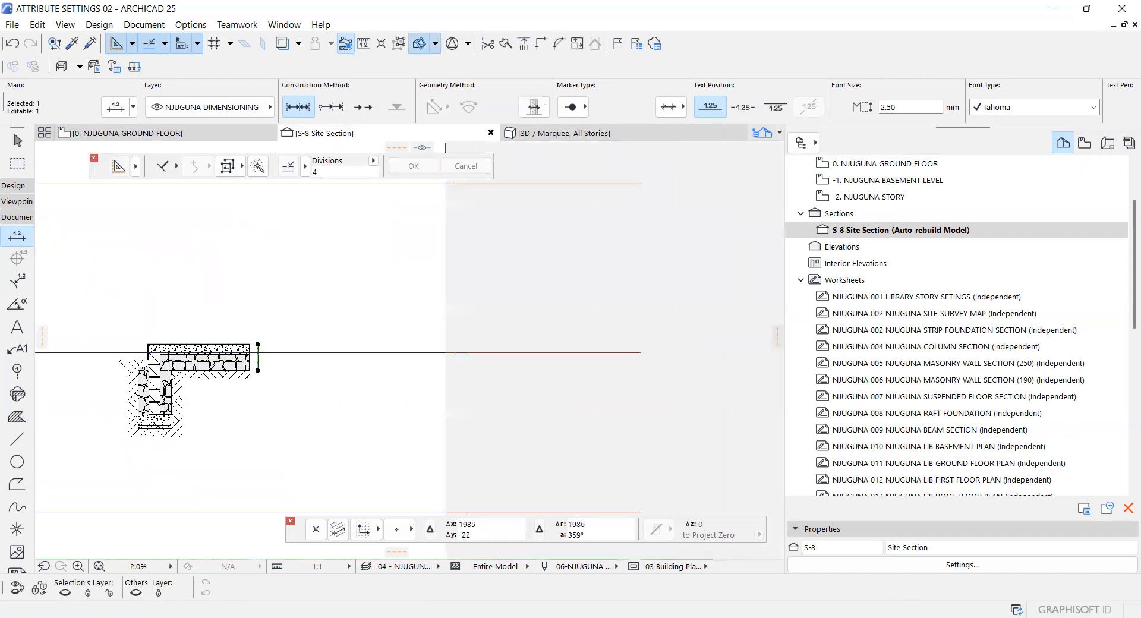
pyautogui.scroll(3, 172, 377)
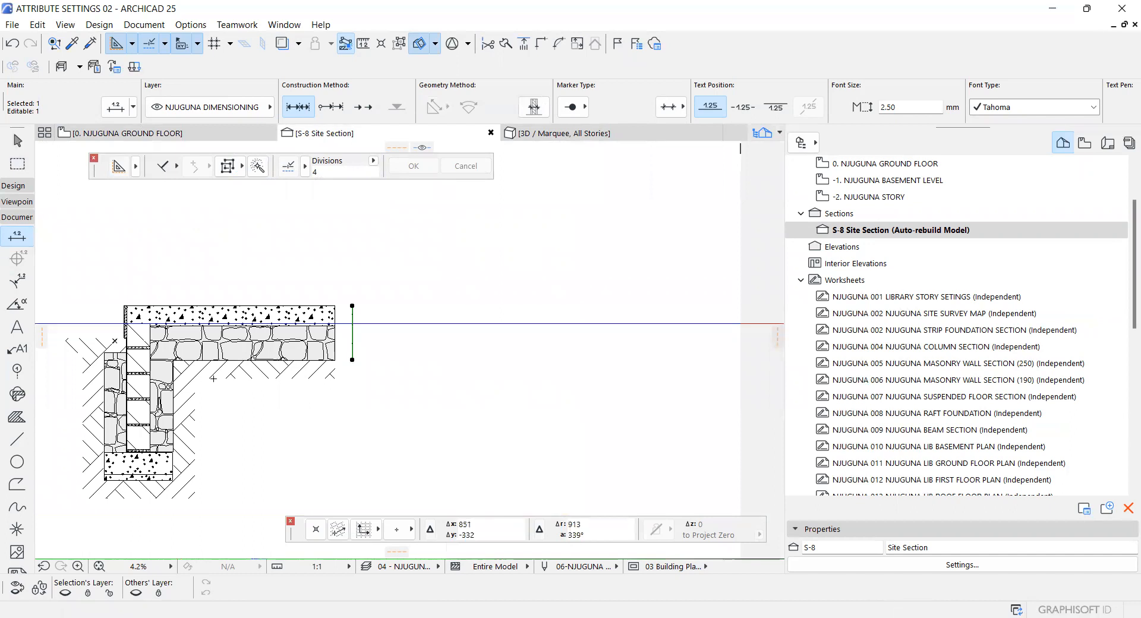
pyautogui.keyDown('shift'); pyautogui.click(235, 382); pyautogui.keyUp('shift')
pyautogui.press('Escape')
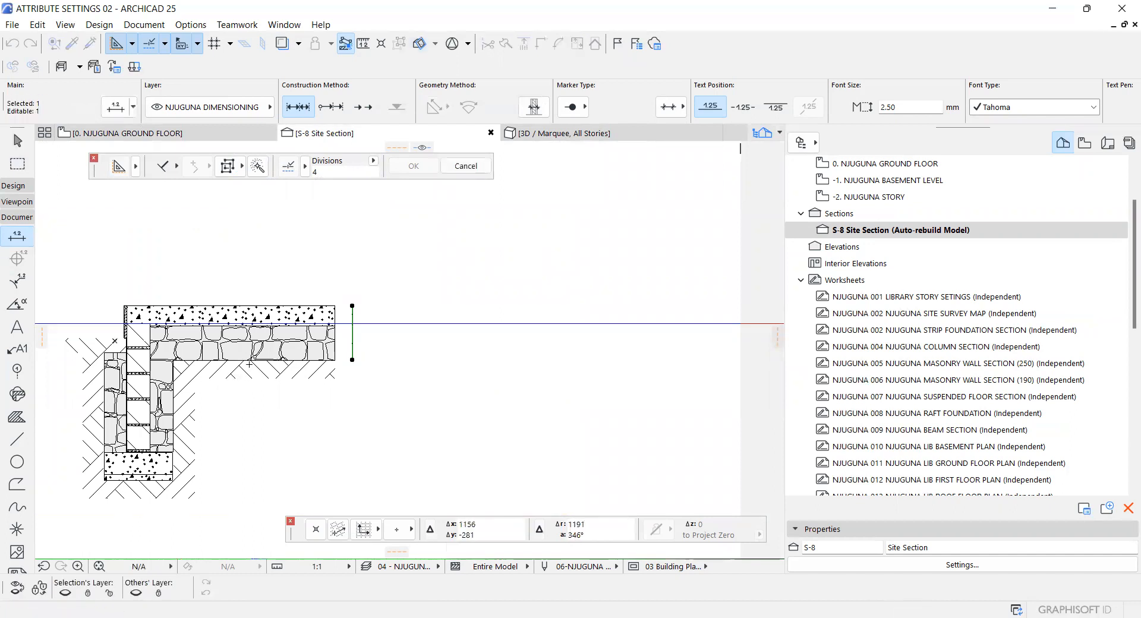
pyautogui.keyDown('shift'); pyautogui.click(250, 360); pyautogui.keyUp('shift')
pyautogui.scroll(3, 312, 385)
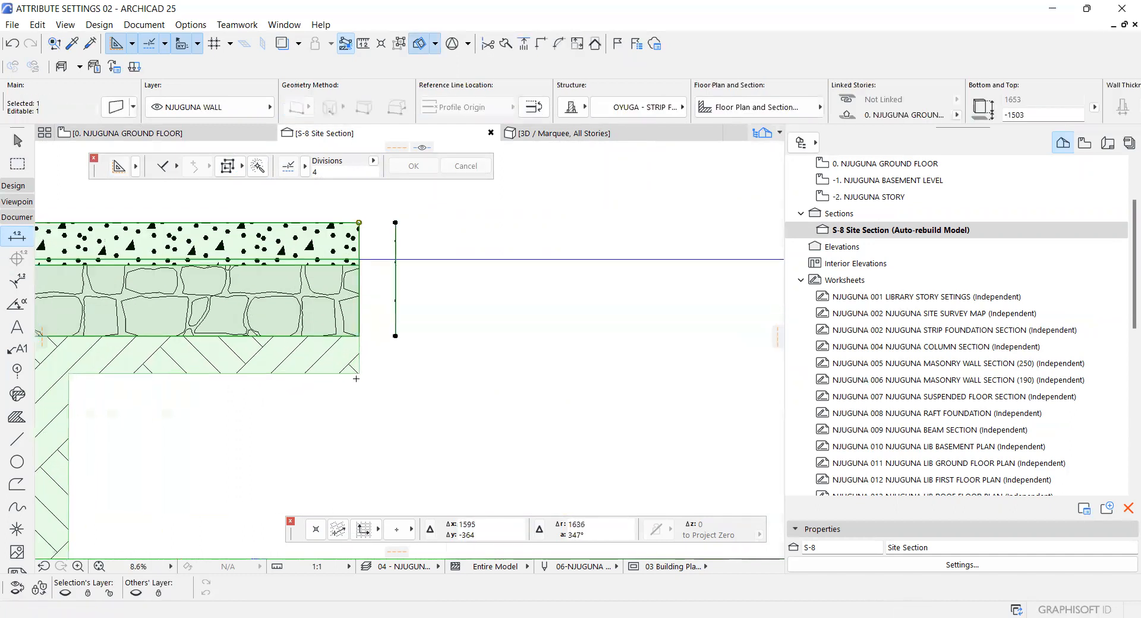
pyautogui.press('Escape')
pyautogui.scroll(4, 417, 341)
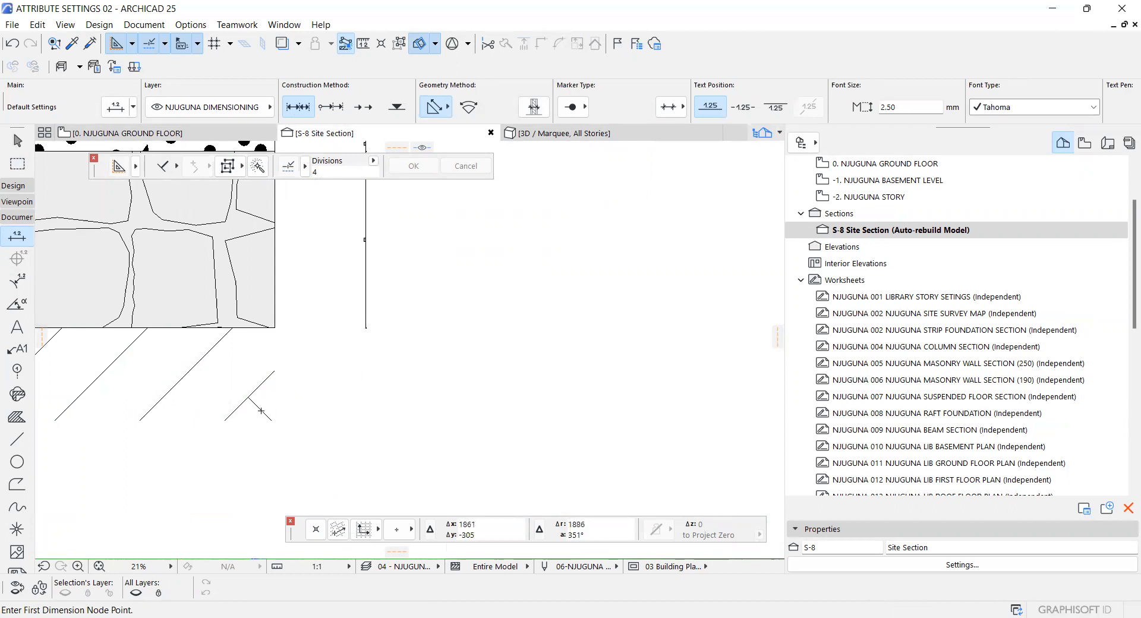
# Edit the wall's OYUGA - STRIP FOUNDATION profile: place a hotspot at the lower outer corner of the soil layer under the stone fill, and save it
pyautogui.keyDown('shift'); pyautogui.click(262, 392); pyautogui.keyUp('shift')
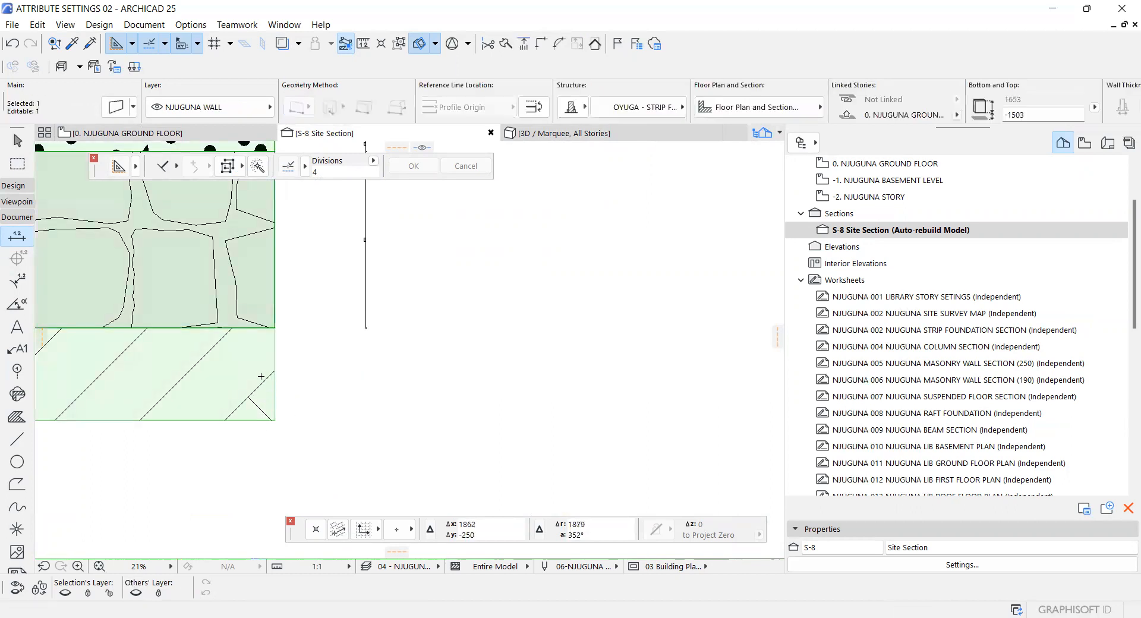
pyautogui.rightClick(262, 377)
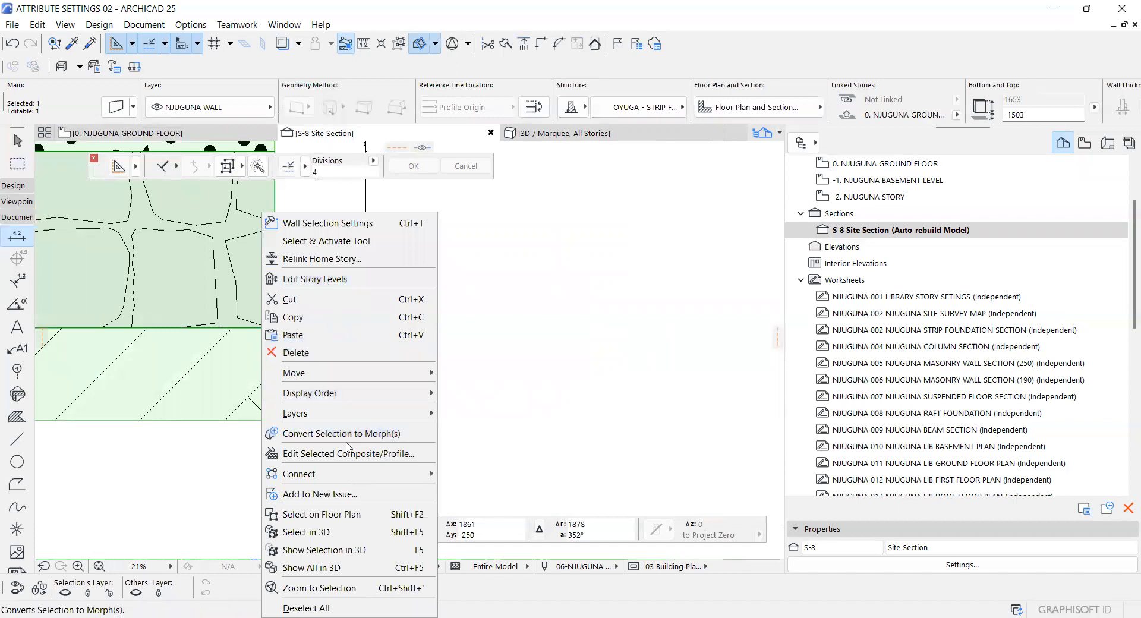
pyautogui.click(350, 453)
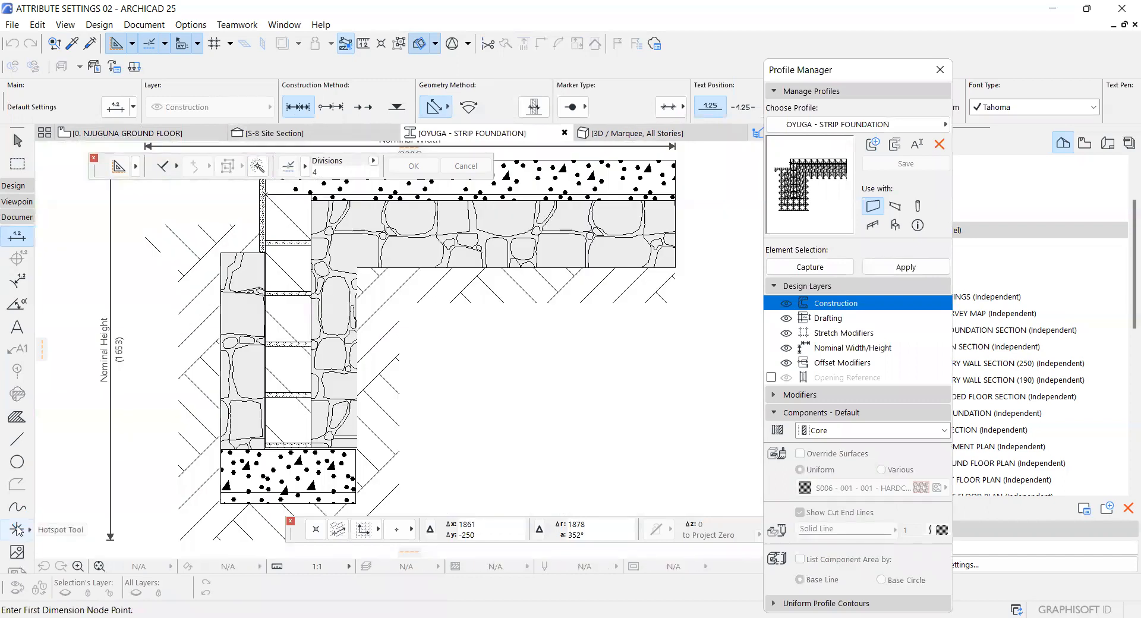
pyautogui.click(17, 529)
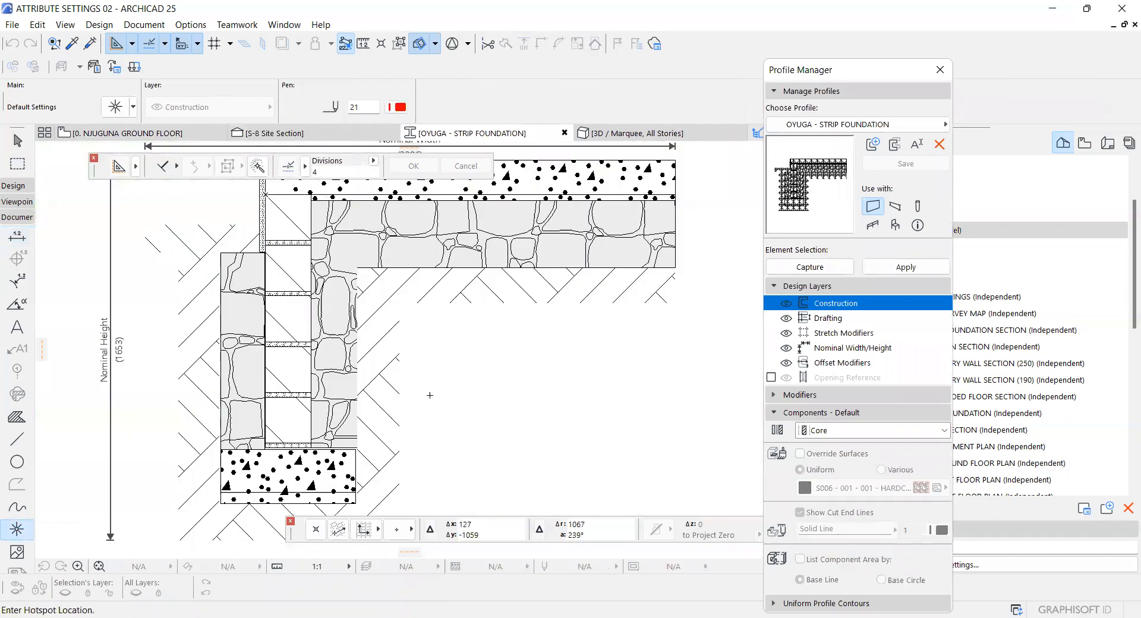
pyautogui.click(678, 304)
pyautogui.scroll(5, 678, 302)
pyautogui.keyDown('shift'); pyautogui.click(596, 290); pyautogui.keyUp('shift')
pyautogui.scroll(4, 655, 341)
pyautogui.scroll(4, 659, 338)
pyautogui.press('Escape')
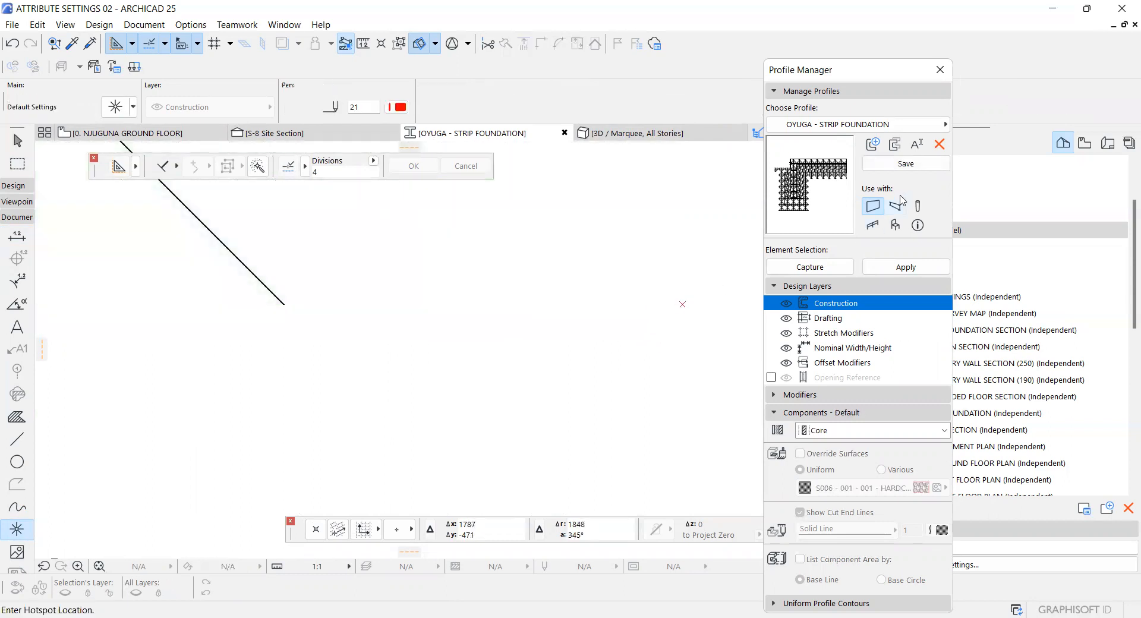
pyautogui.click(906, 164)
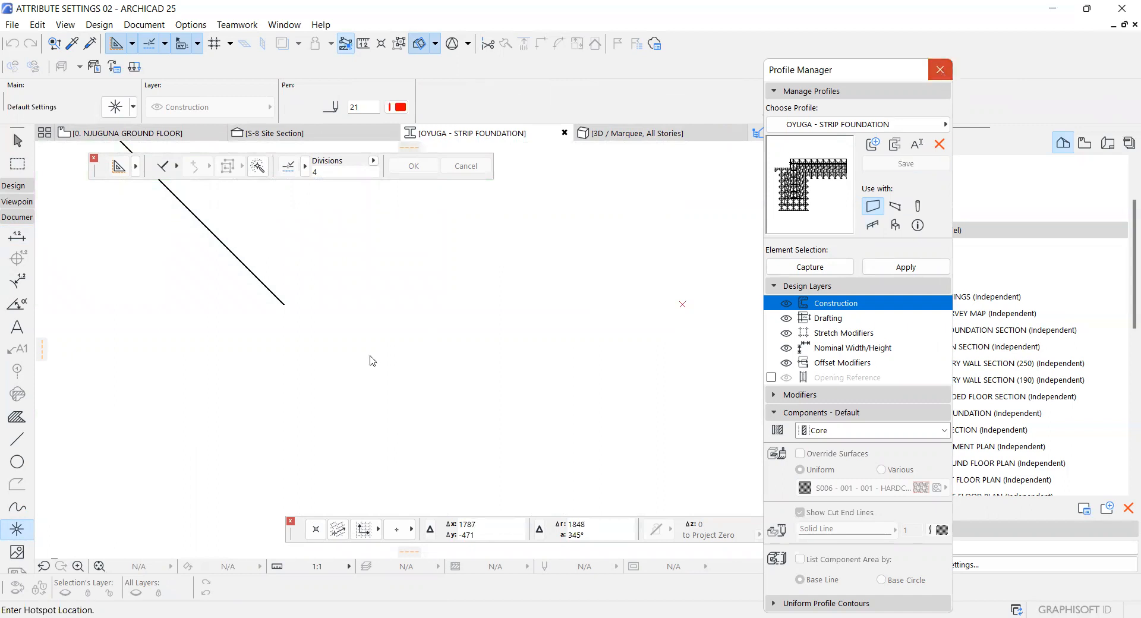
# Extend the vertical dimension chain in the site section down to the lower outer corner of the soil layer
pyautogui.keyDown('shift'); pyautogui.click(274, 421); pyautogui.keyUp('shift')
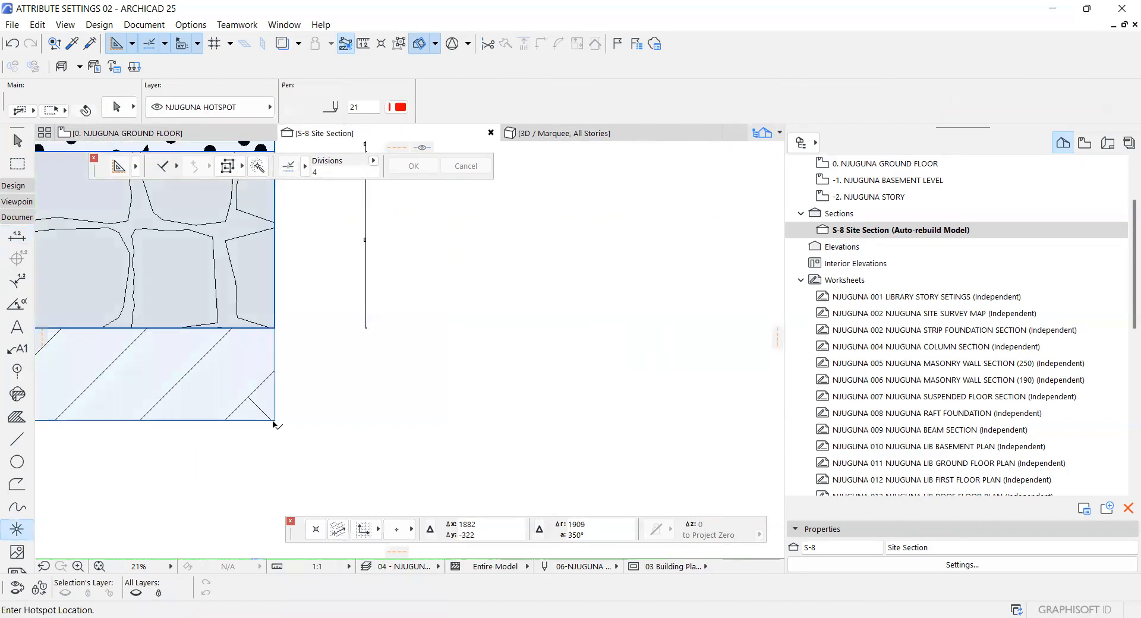
pyautogui.keyDown('shift'); pyautogui.click(274, 422); pyautogui.keyUp('shift')
pyautogui.press('Escape')
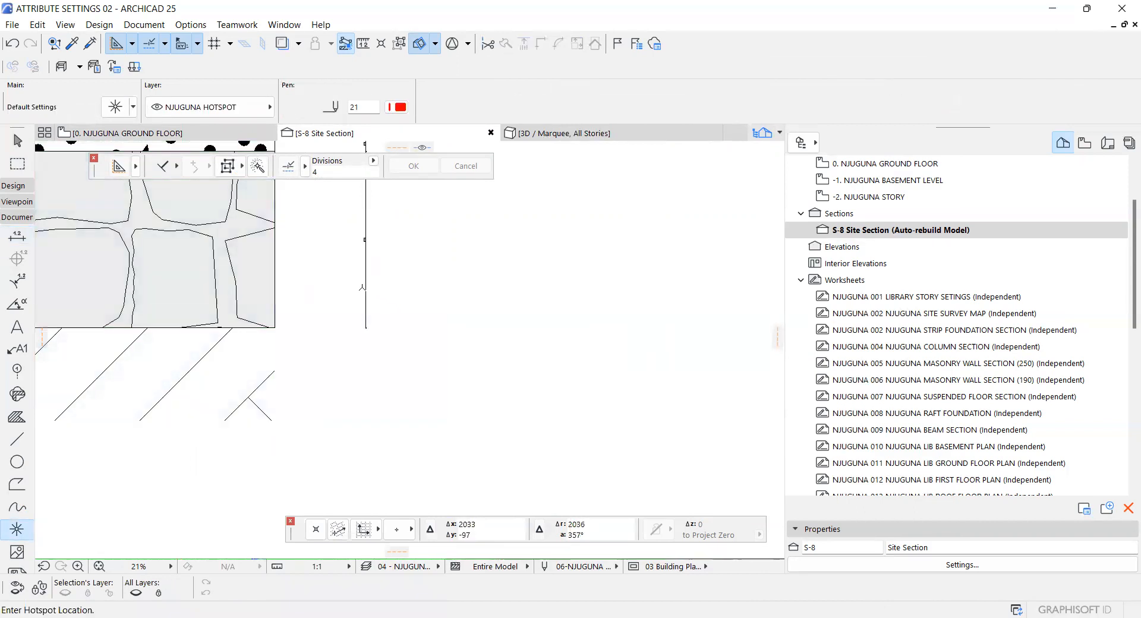
pyautogui.keyDown('shift'); pyautogui.click(365, 287); pyautogui.keyUp('shift')
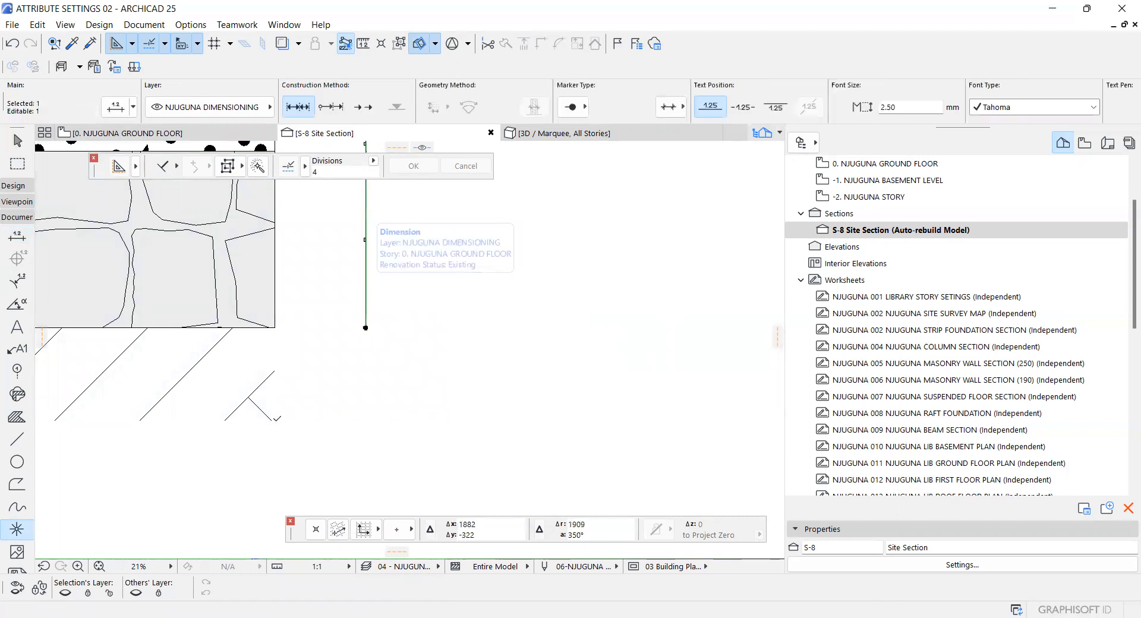
pyautogui.press('Escape')
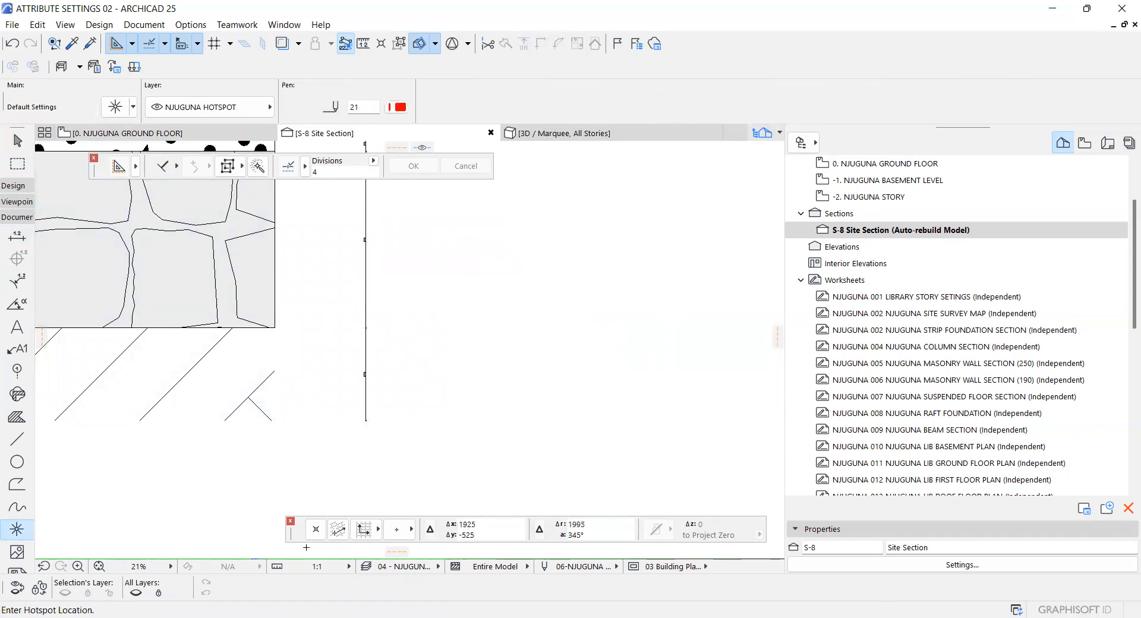
# Set the site section's drawing scale to 1:10
pyautogui.click(317, 566)
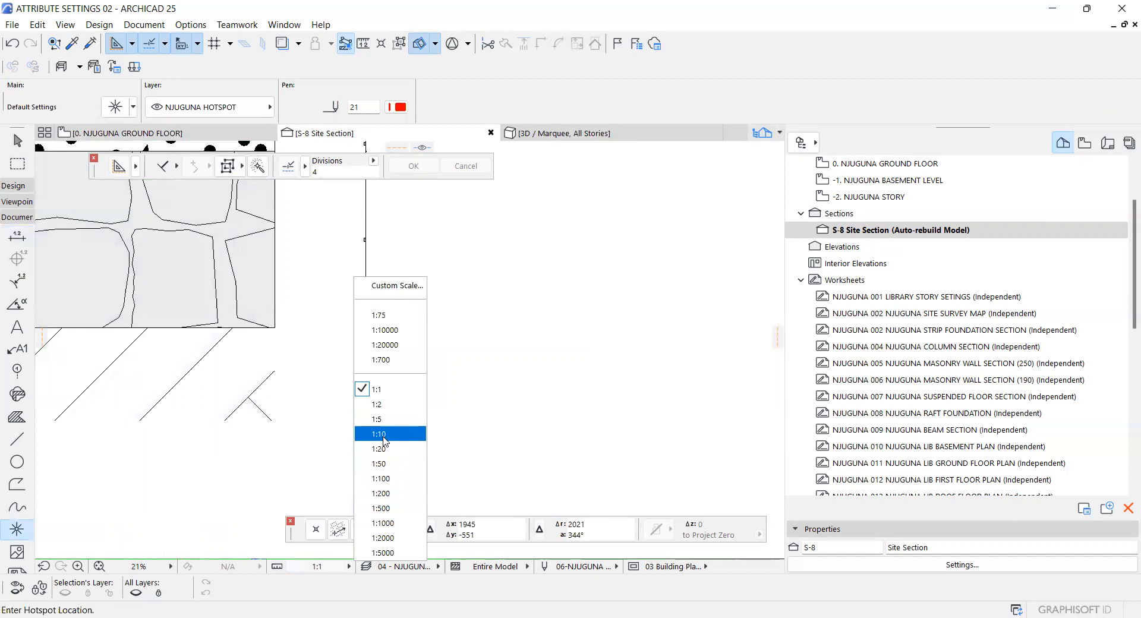
pyautogui.click(383, 440)
pyautogui.scroll(5, 431, 334)
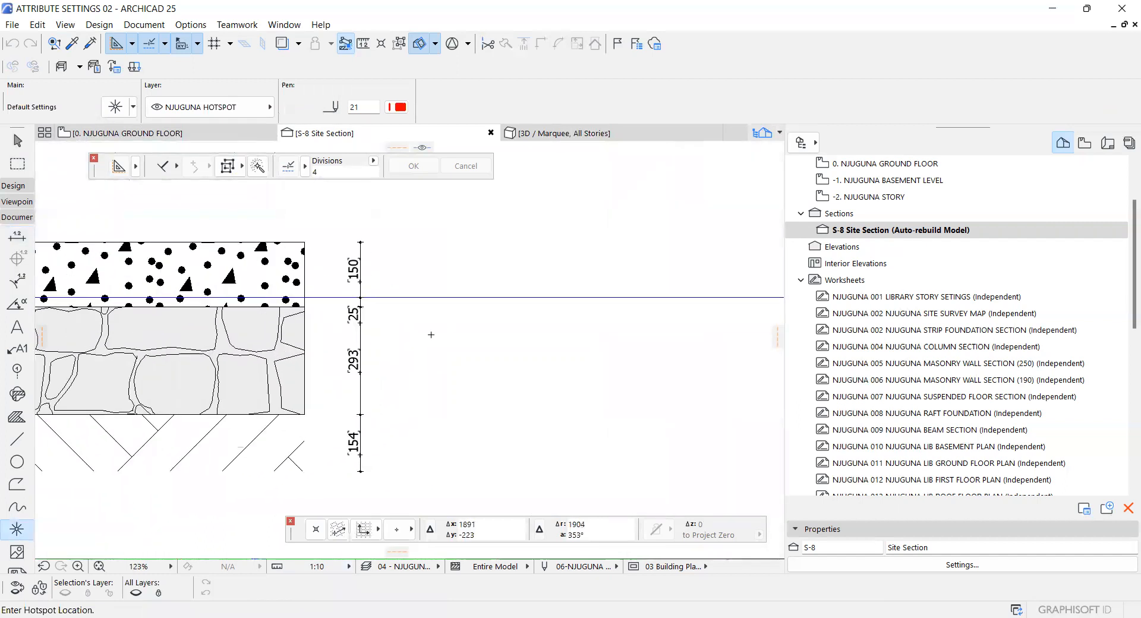
# Examine the concrete, stone fill and soil layers against the vertical dimension chain at the slab's free end
pyautogui.scroll(2, 394, 307)
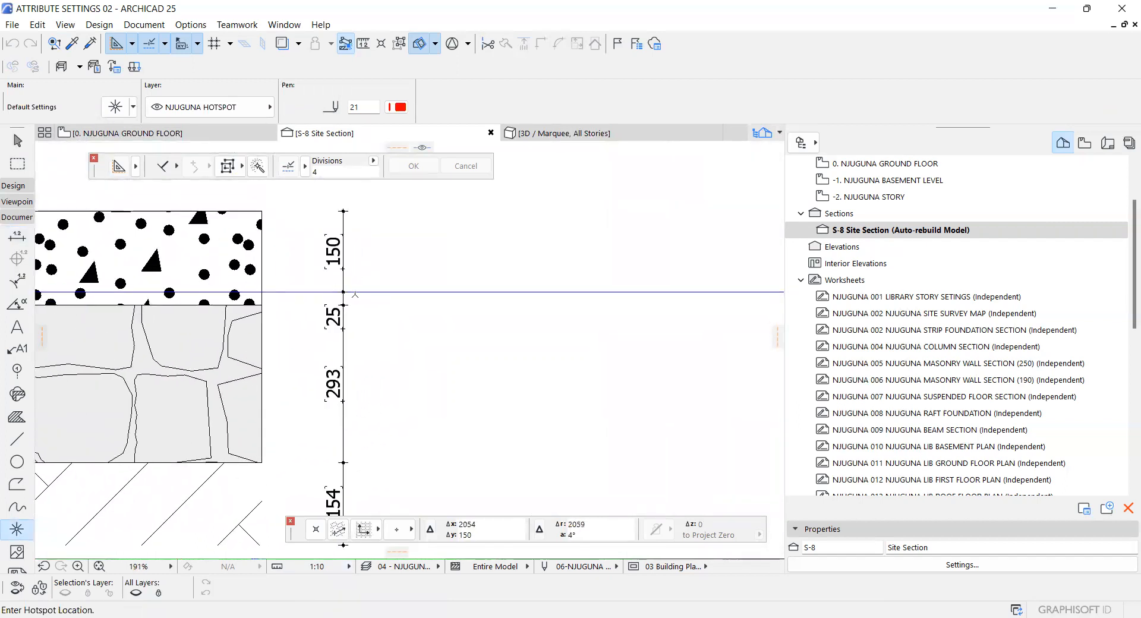
pyautogui.scroll(-3, 355, 294)
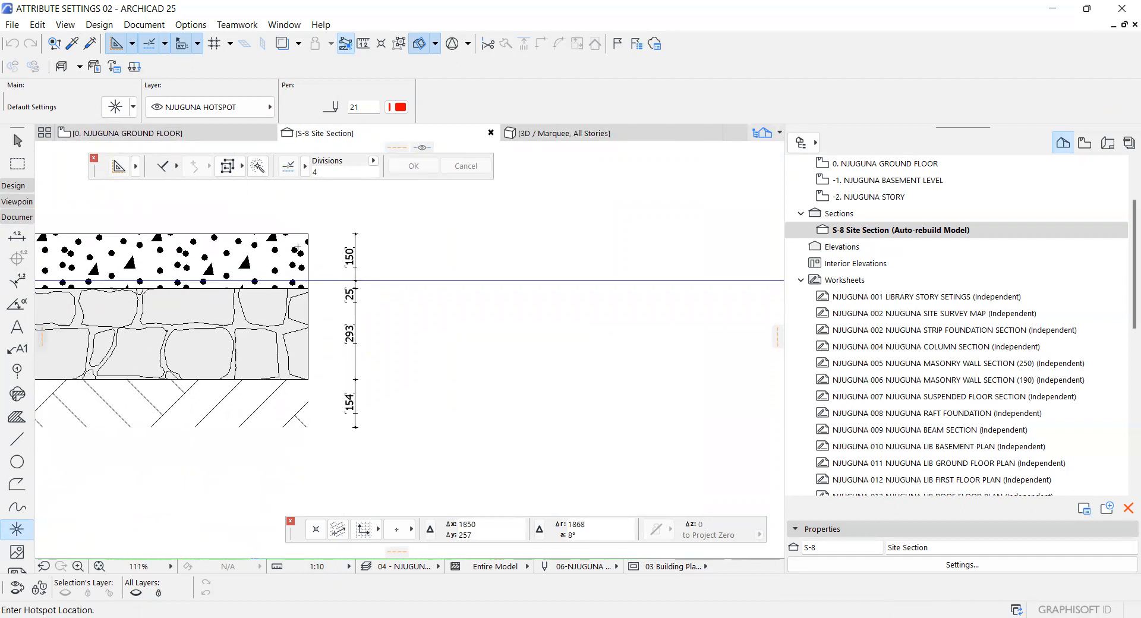
pyautogui.scroll(-1, 310, 270)
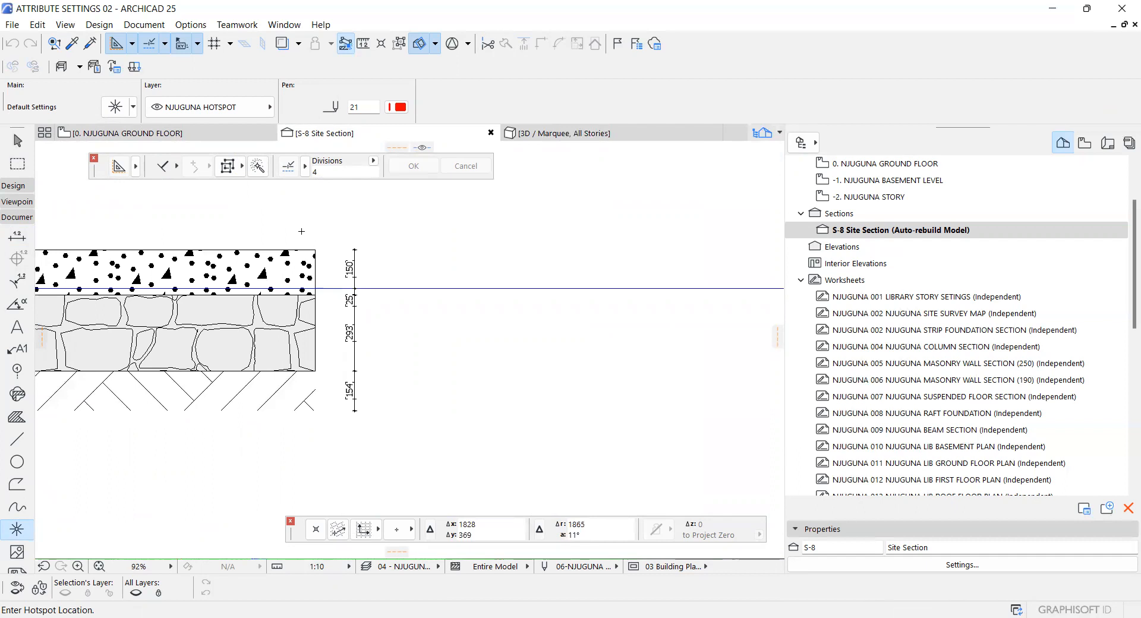
pyautogui.scroll(6, 315, 293)
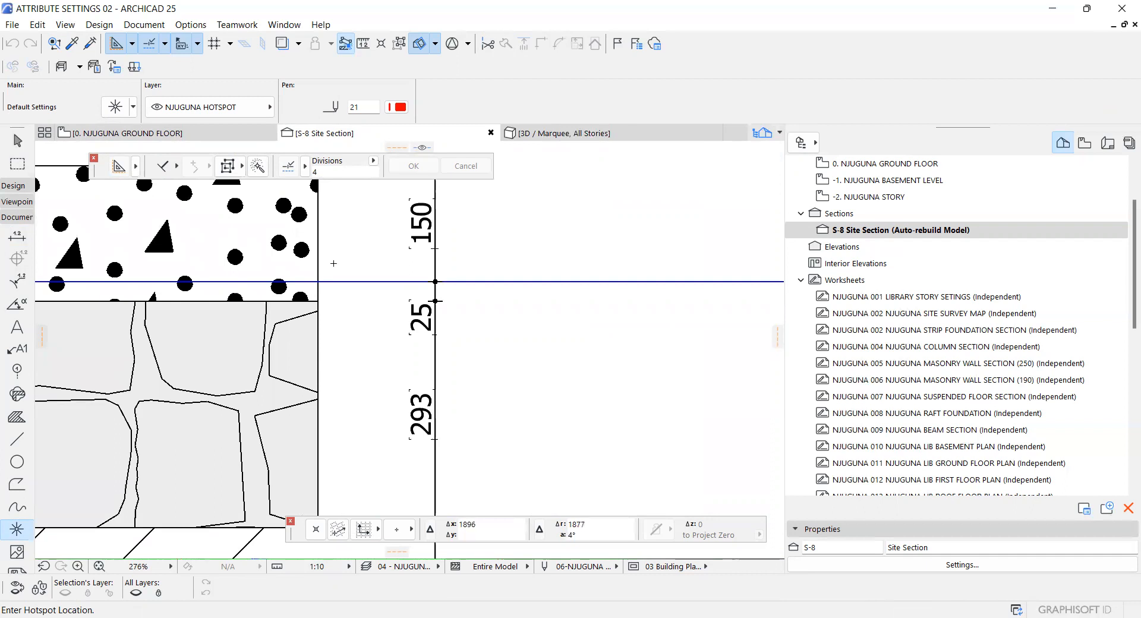
pyautogui.scroll(-2, 321, 273)
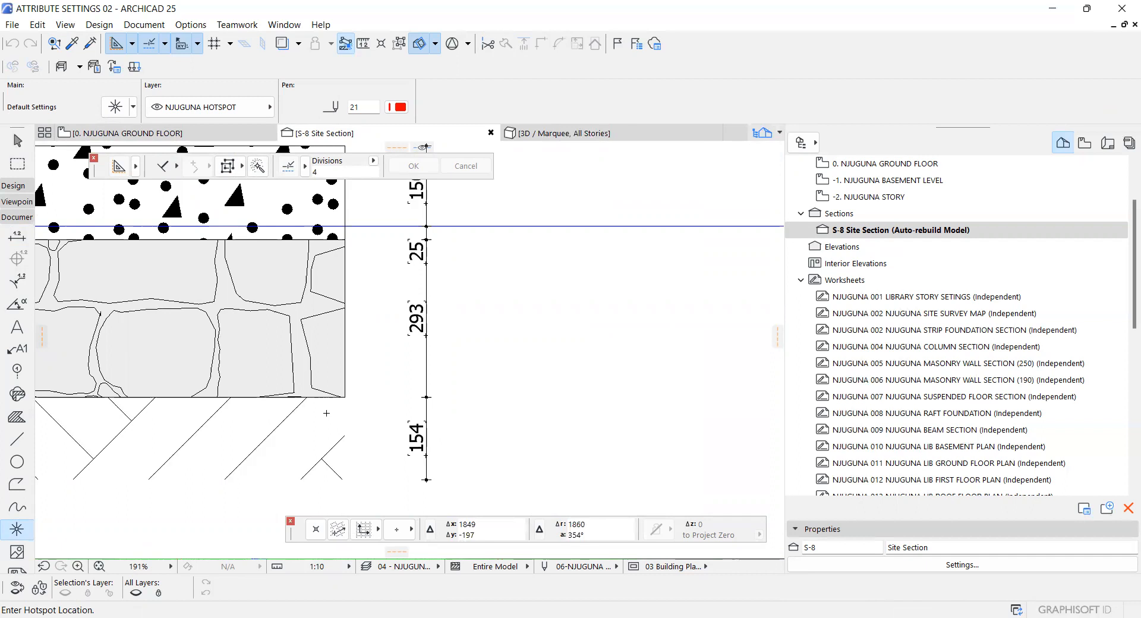
pyautogui.scroll(-1, 342, 407)
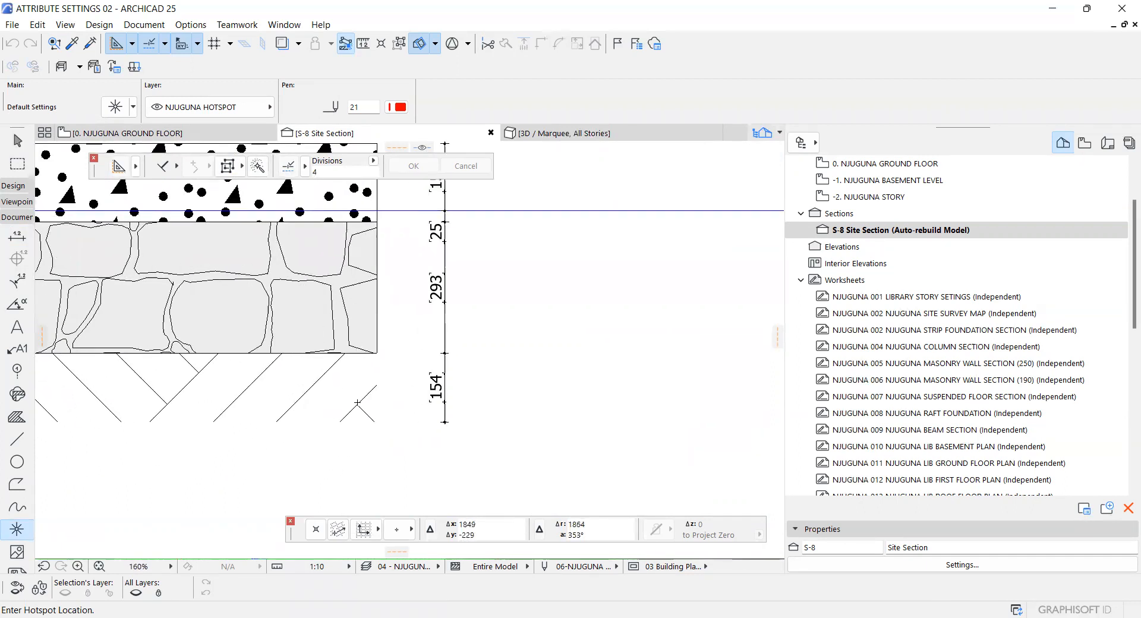
pyautogui.scroll(-1, 357, 405)
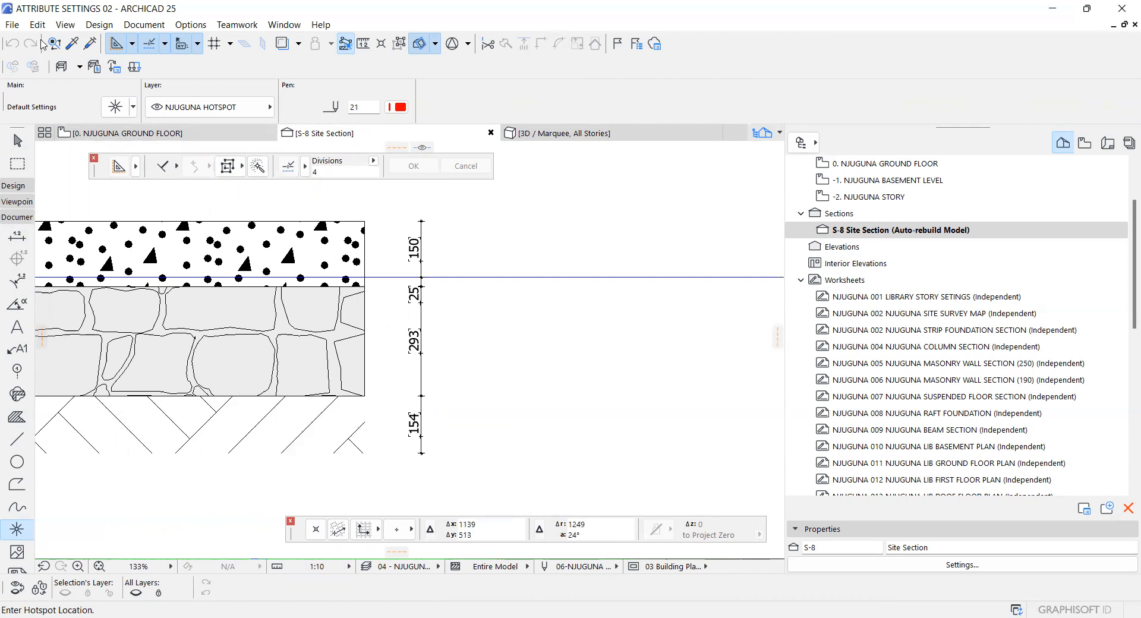
# Set the project's linear dimensions to one decimal in millimetres with an extra accuracy of 01
pyautogui.click(200, 25)
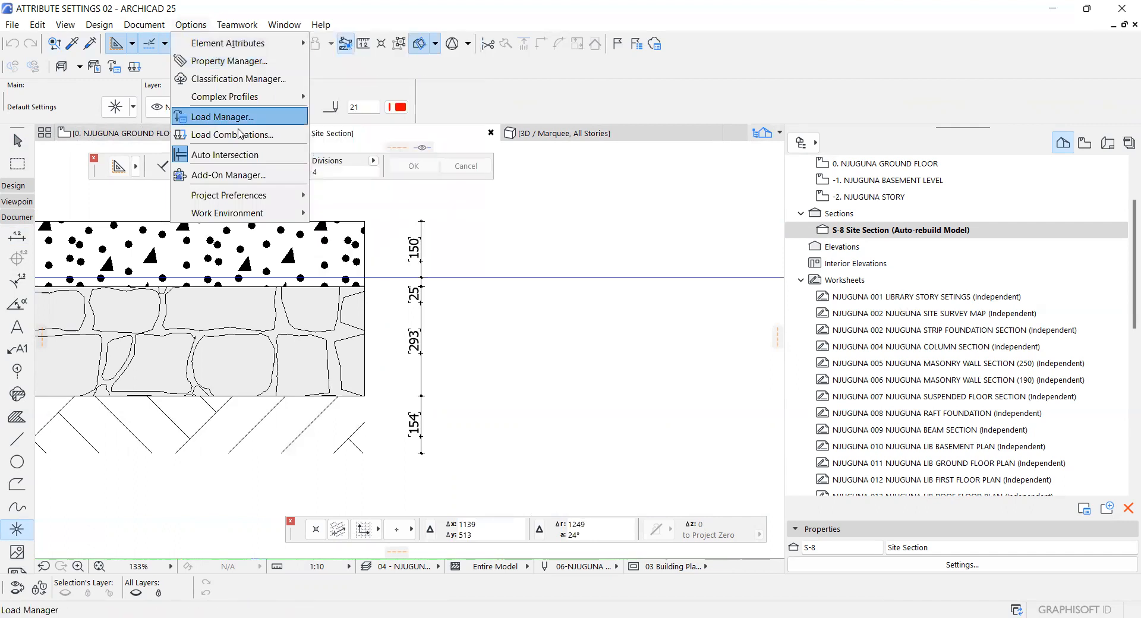
pyautogui.moveTo(271, 199)
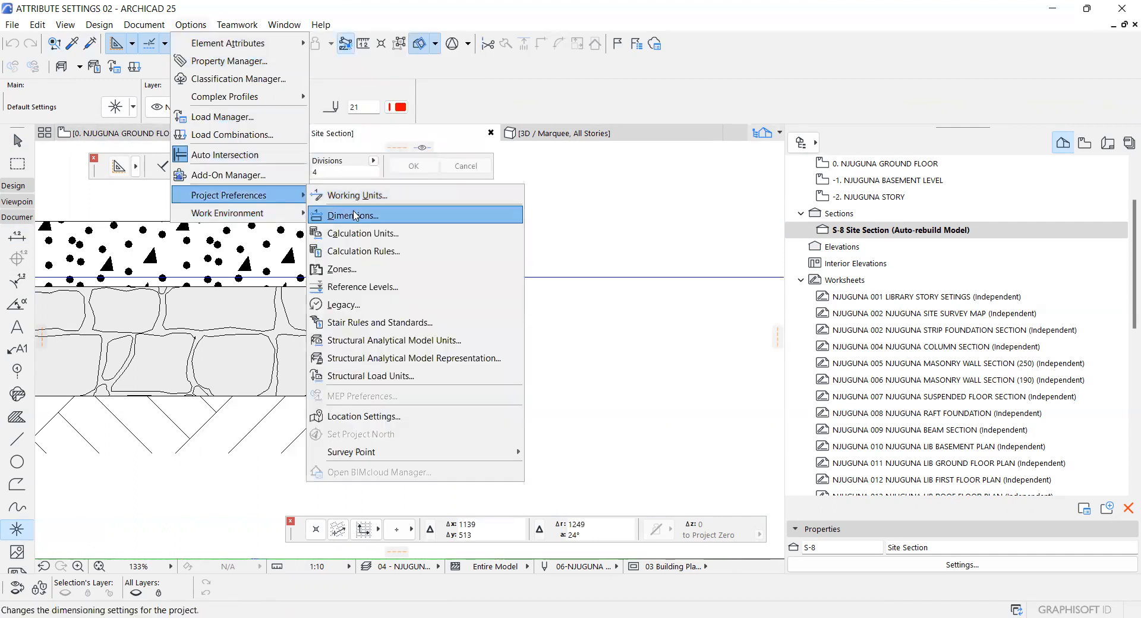
pyautogui.click(357, 214)
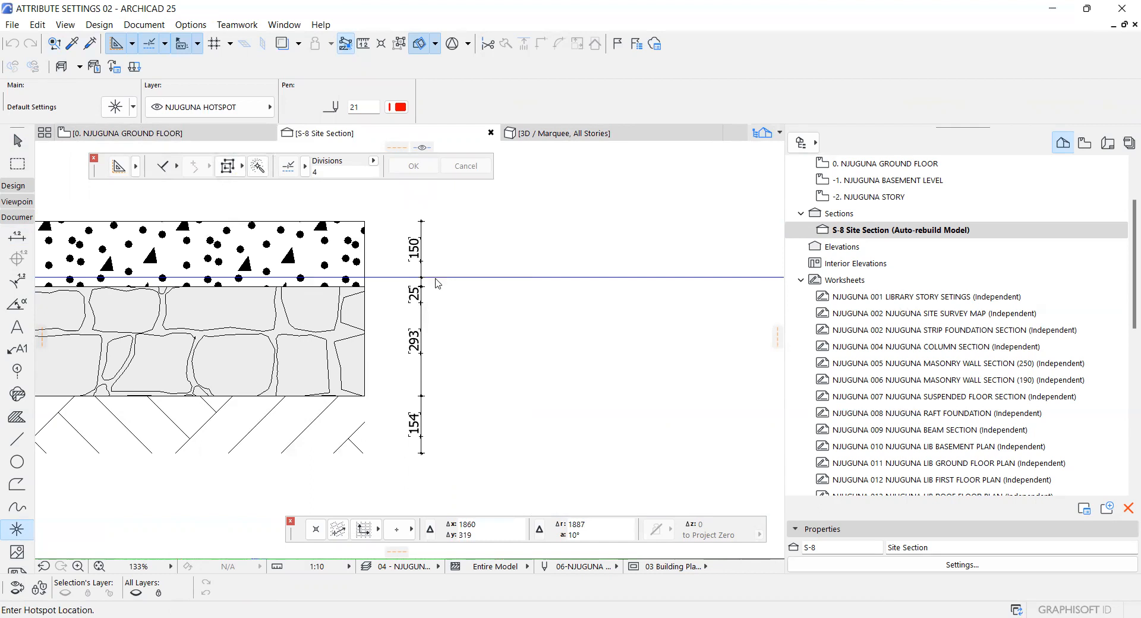
pyautogui.click(568, 309)
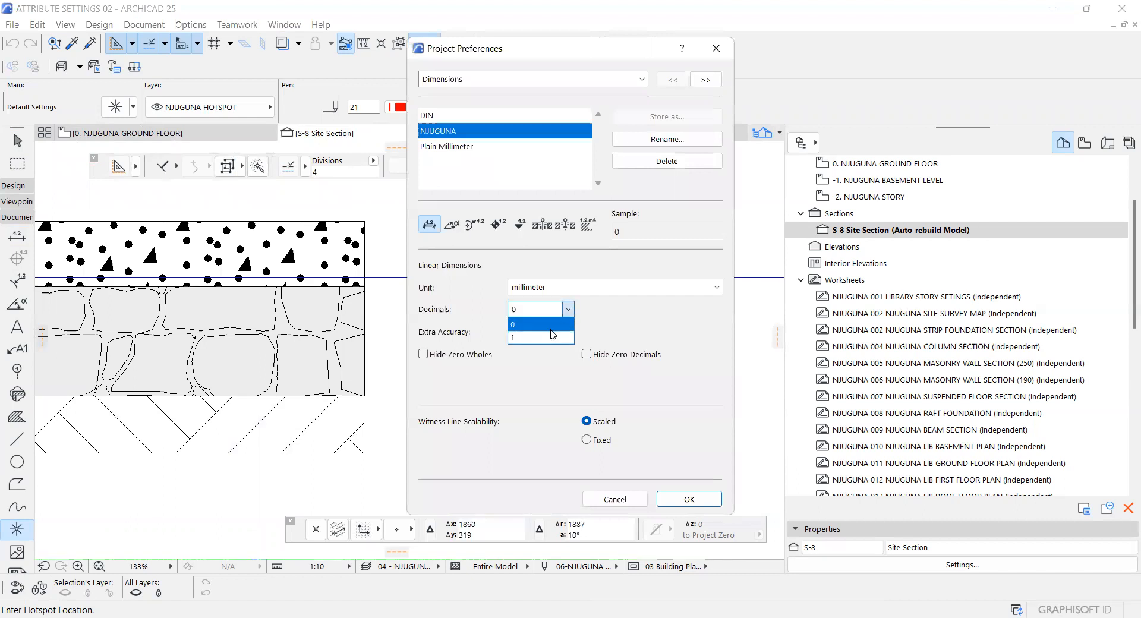
pyautogui.click(553, 337)
pyautogui.click(568, 332)
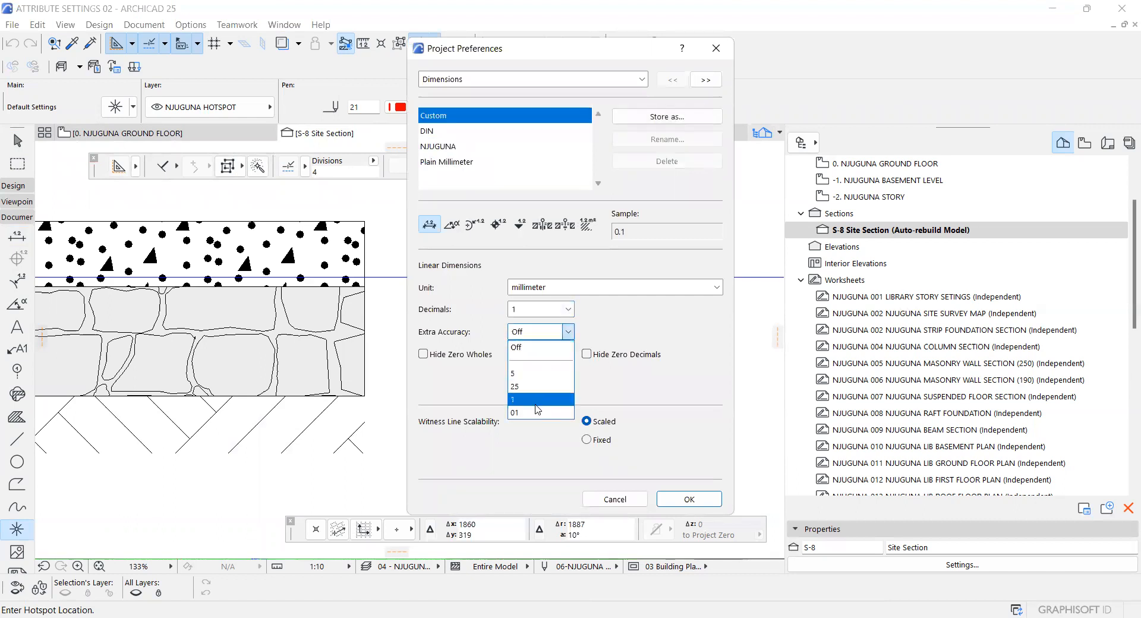
pyautogui.click(536, 411)
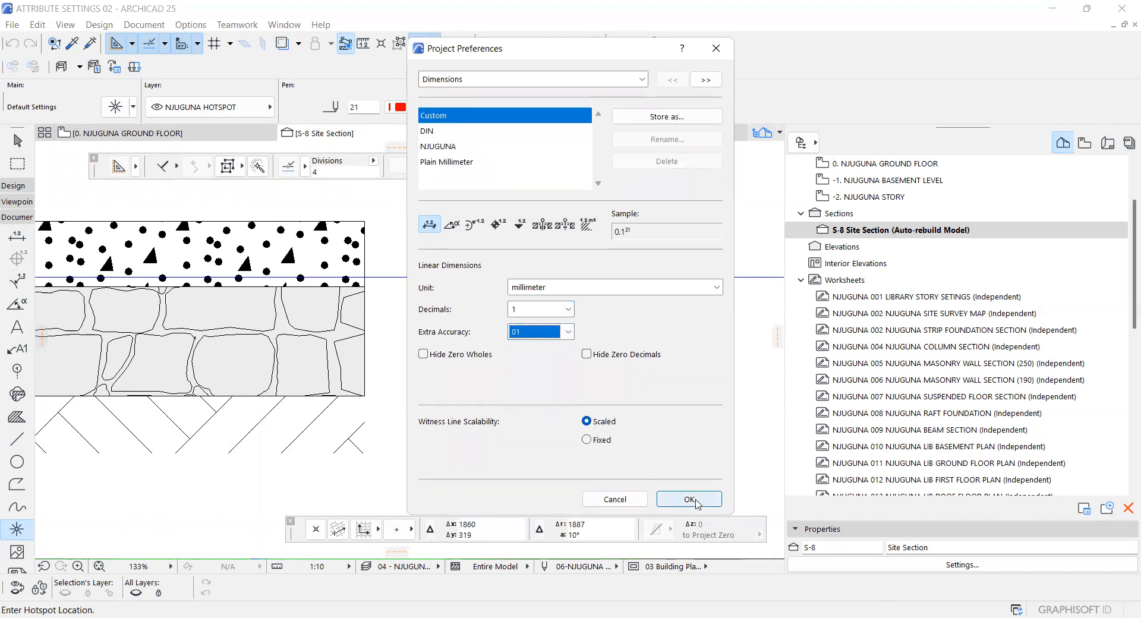
pyautogui.click(689, 500)
# Check the dimension chain's values, select the strip foundation wall in the section and open its OYUGA - STRIP FOUNDATION profile for editing
pyautogui.scroll(4, 420, 419)
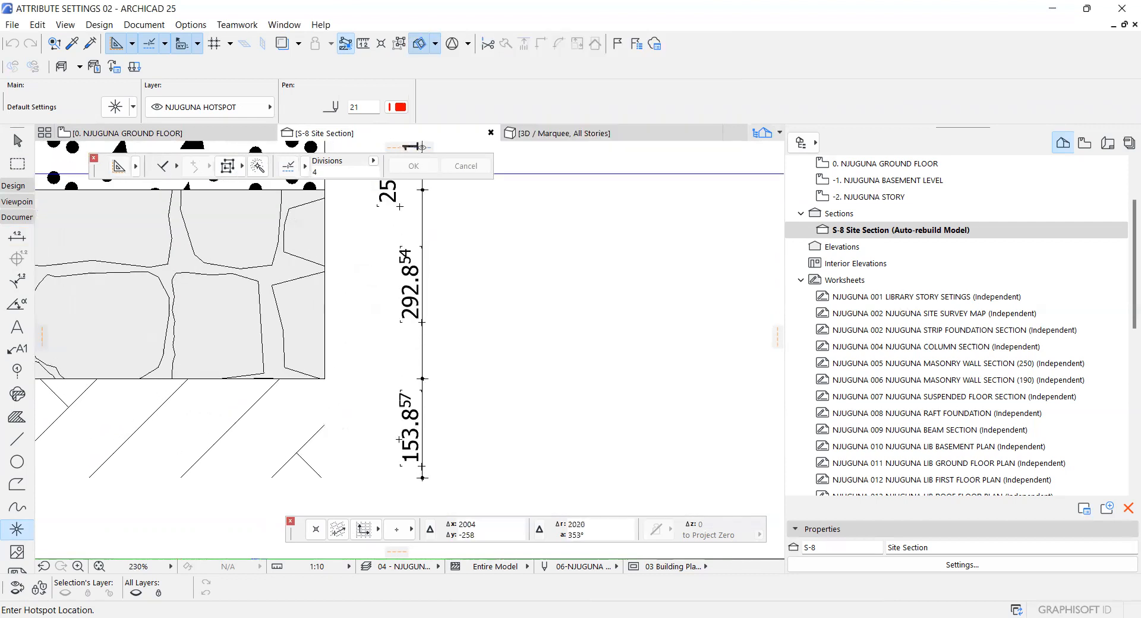
pyautogui.scroll(-5, 398, 438)
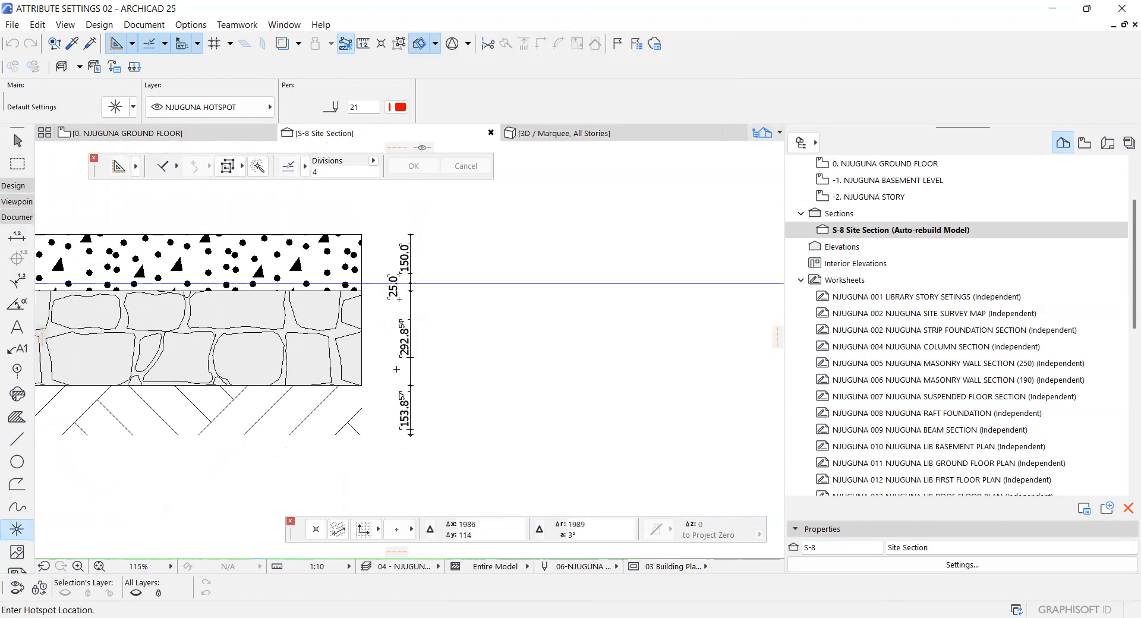
pyautogui.scroll(4, 398, 404)
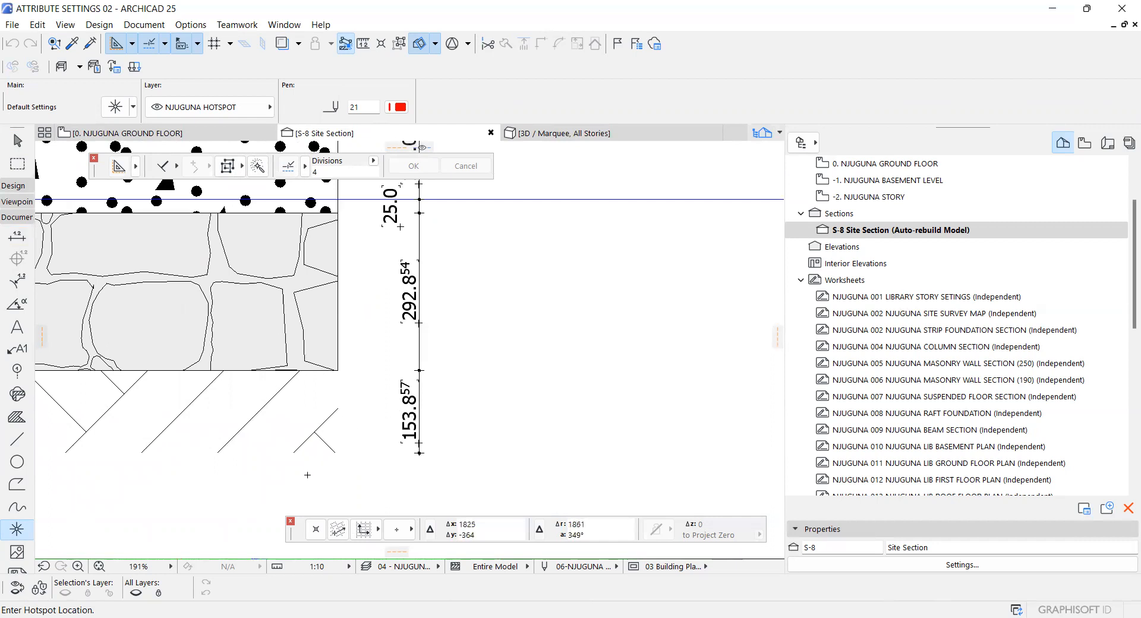
pyautogui.scroll(-3, 307, 479)
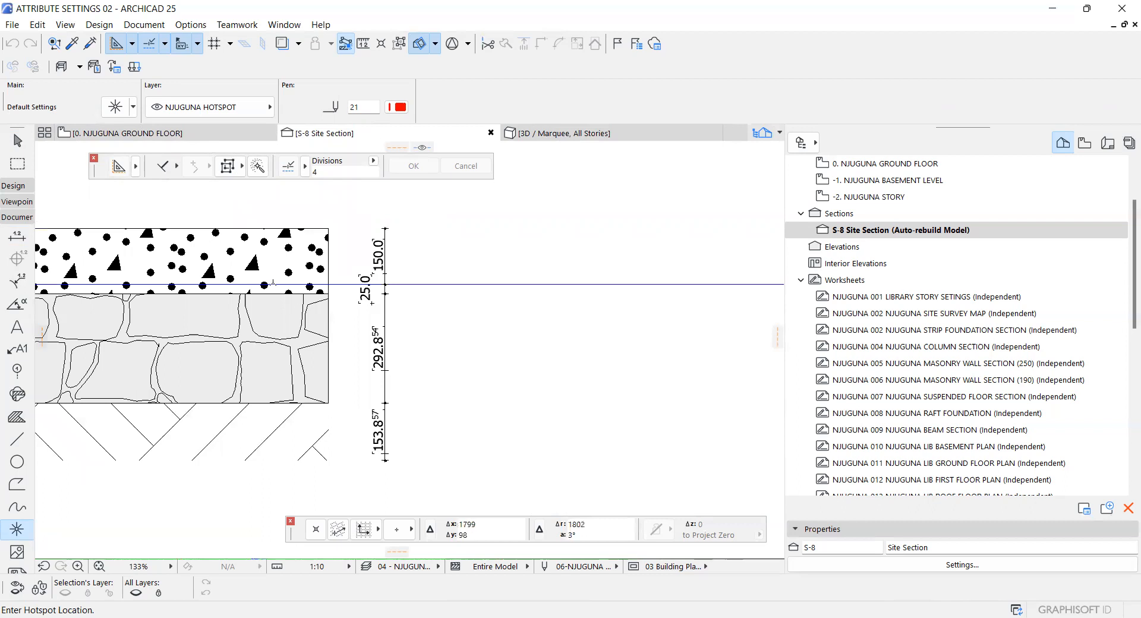
pyautogui.keyDown('shift'); pyautogui.click(283, 275); pyautogui.keyUp('shift')
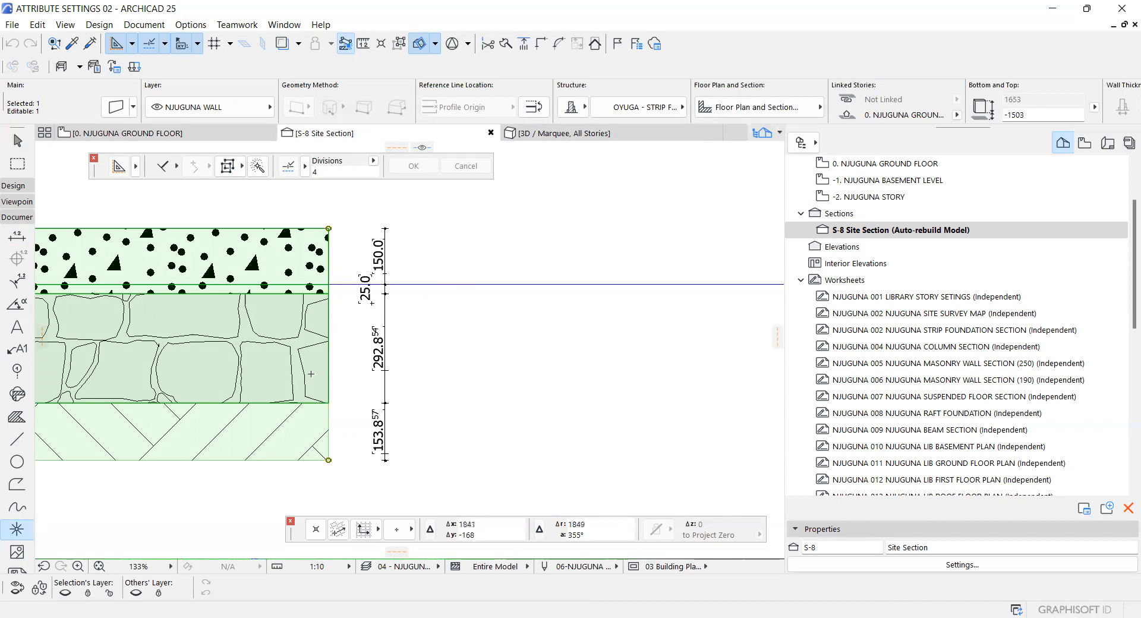
pyautogui.rightClick(464, 234)
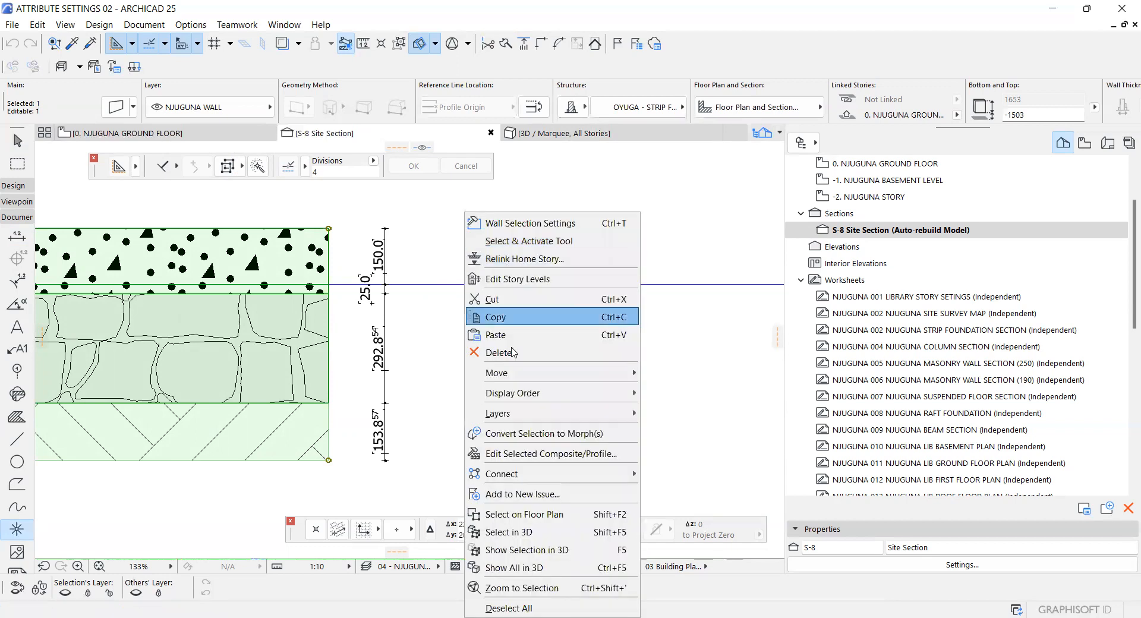
pyautogui.click(538, 455)
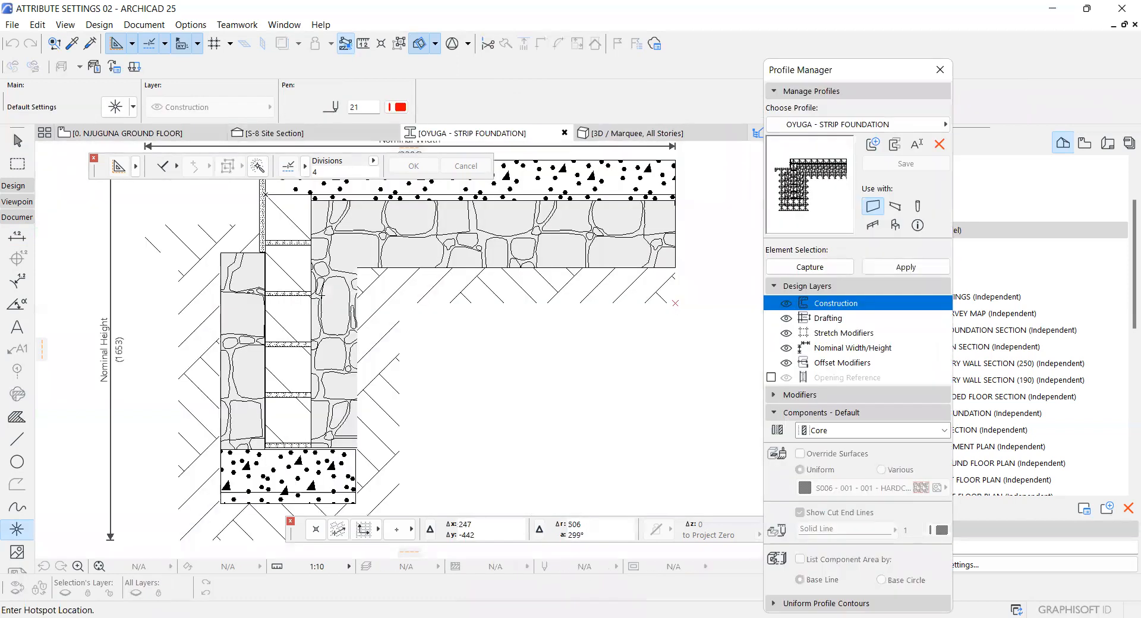
# Check the building material and contour pen options of the profile's main concrete slab layer, and cancel its fill settings
pyautogui.scroll(5, 461, 222)
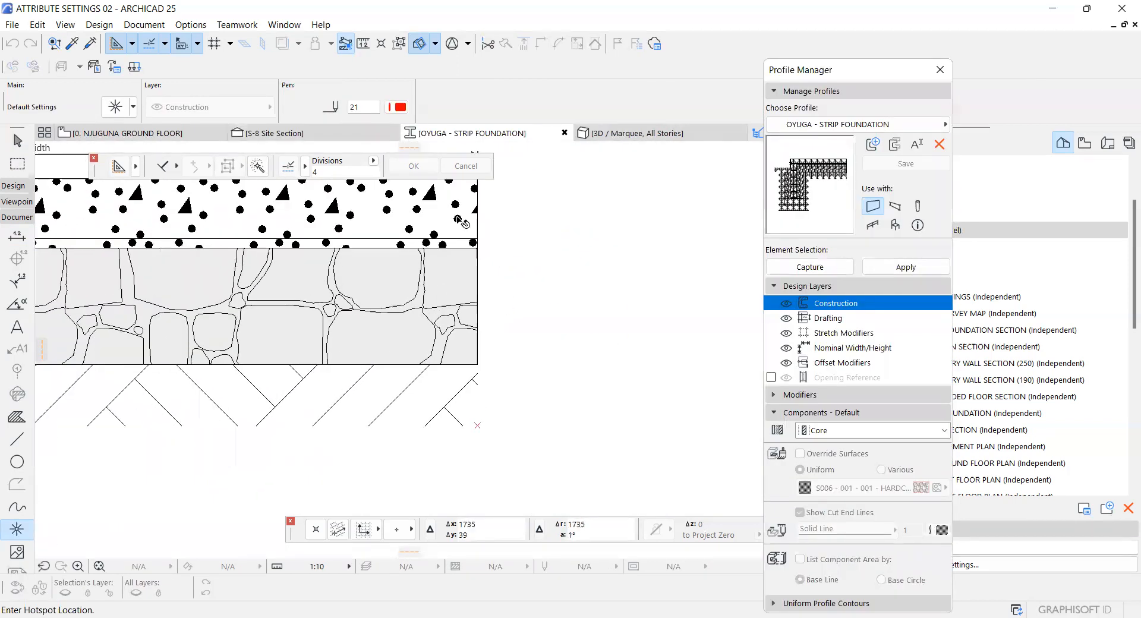
pyautogui.click(460, 221)
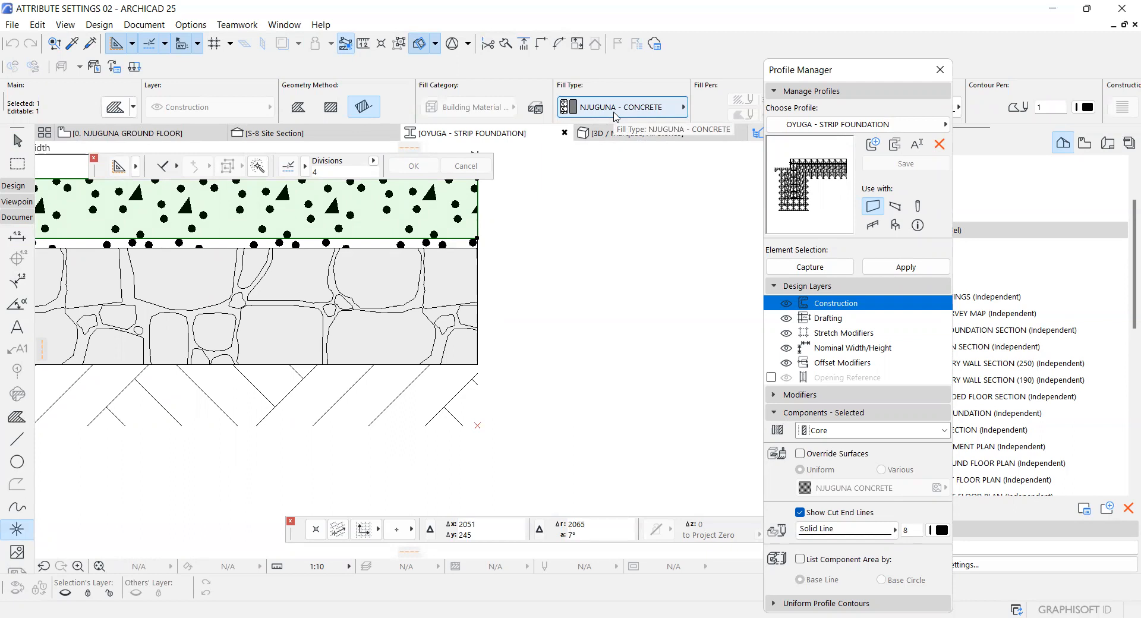
pyautogui.scroll(-5, 616, 117)
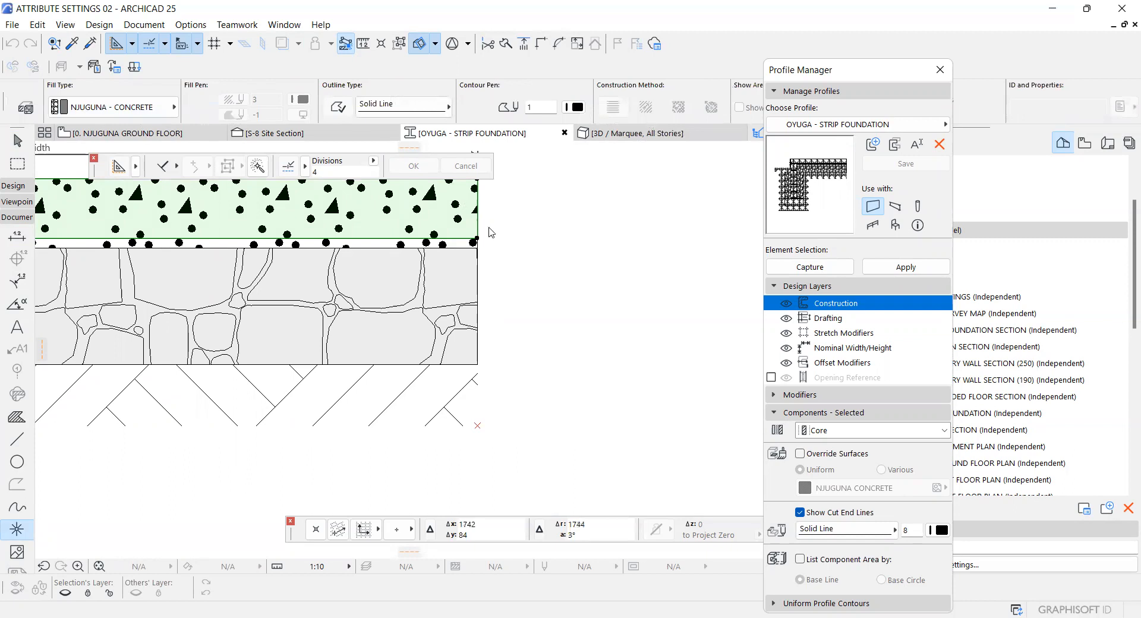
pyautogui.hotkey('ctrl', 't')
pyautogui.press('Return')
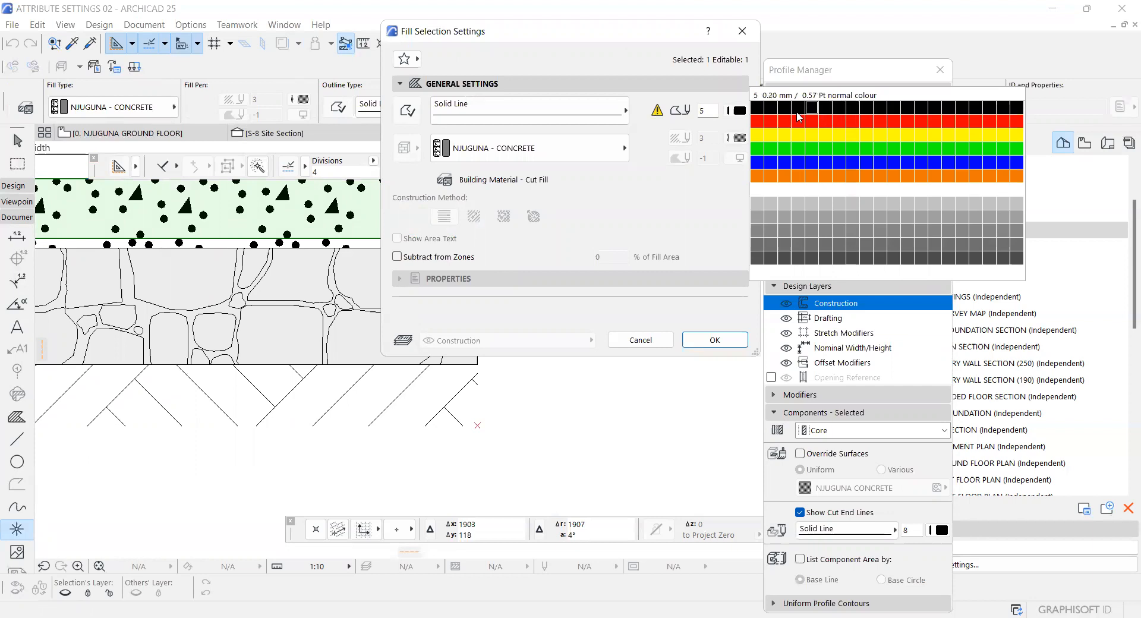
pyautogui.press('Escape')
pyautogui.press('Escape')
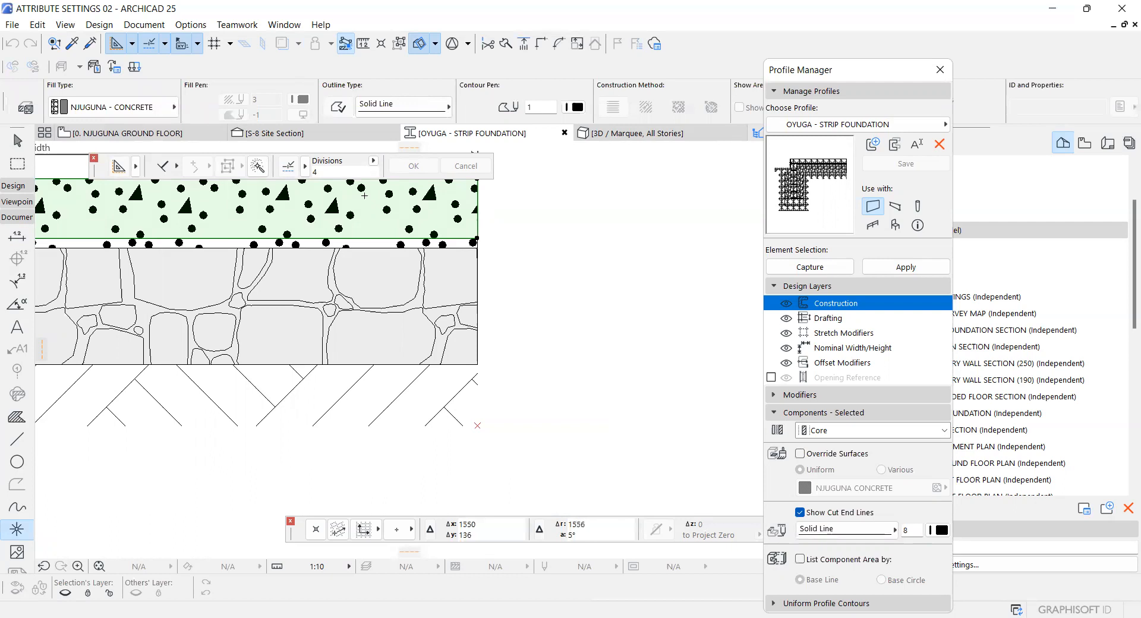
# Check the building material of the thin concrete layer between the main slab and the stone fill
pyautogui.scroll(5, 442, 244)
pyautogui.keyDown('shift'); pyautogui.click(473, 262); pyautogui.keyUp('shift')
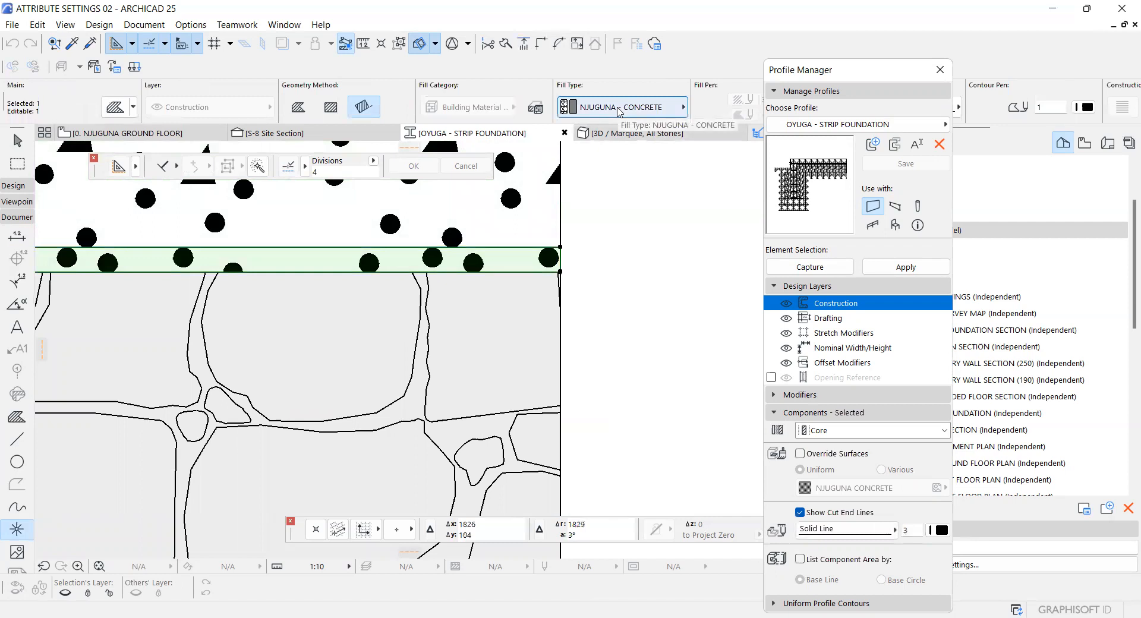
pyautogui.click(619, 108)
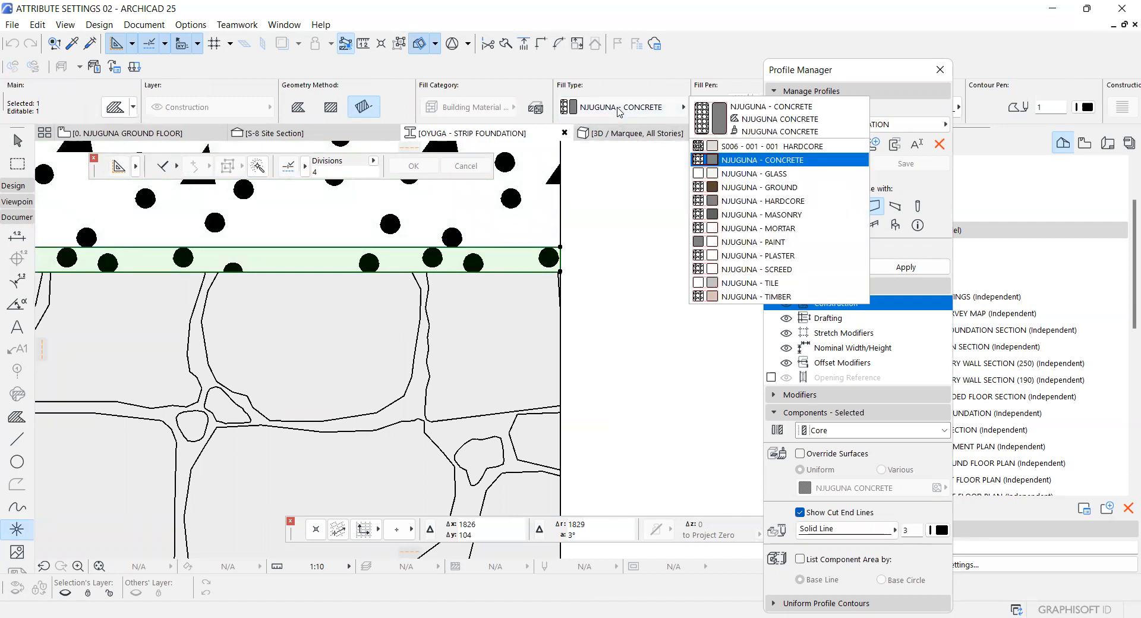
pyautogui.click(620, 109)
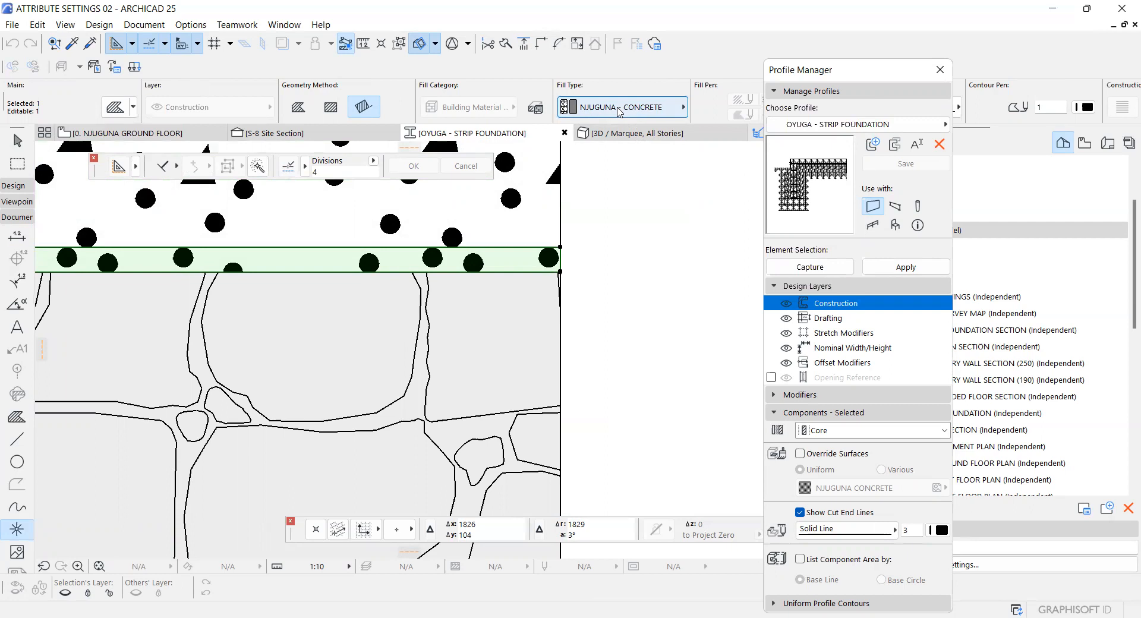
pyautogui.scroll(-5, 488, 270)
pyautogui.press('Escape')
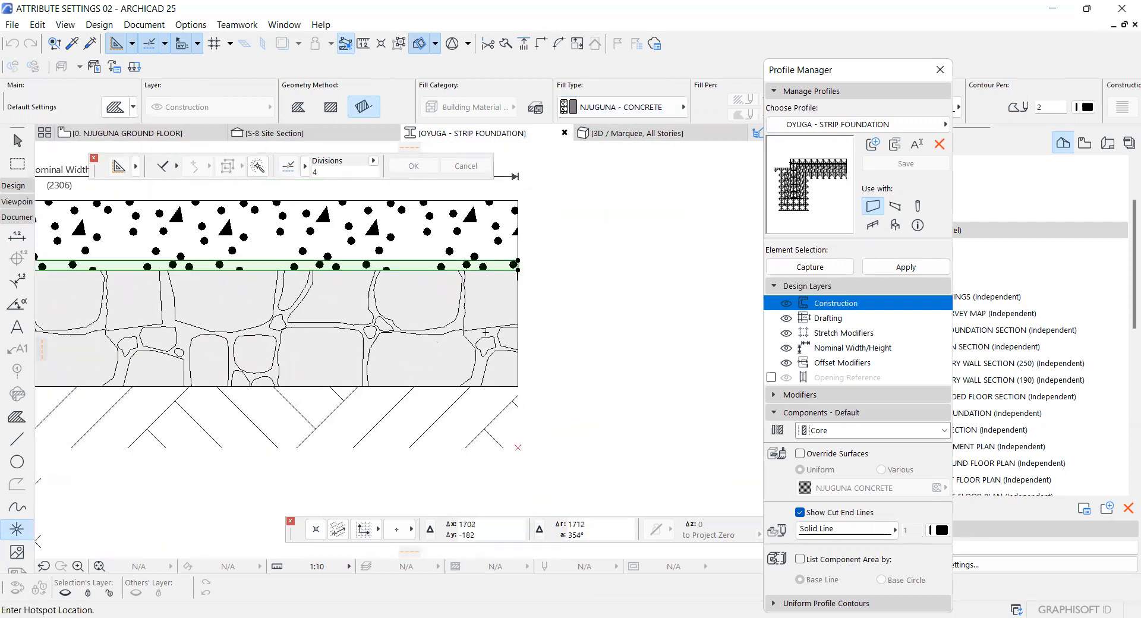
# Check the building materials of the stone fill and of the soil layer below it, and clear the selection
pyautogui.click(485, 332)
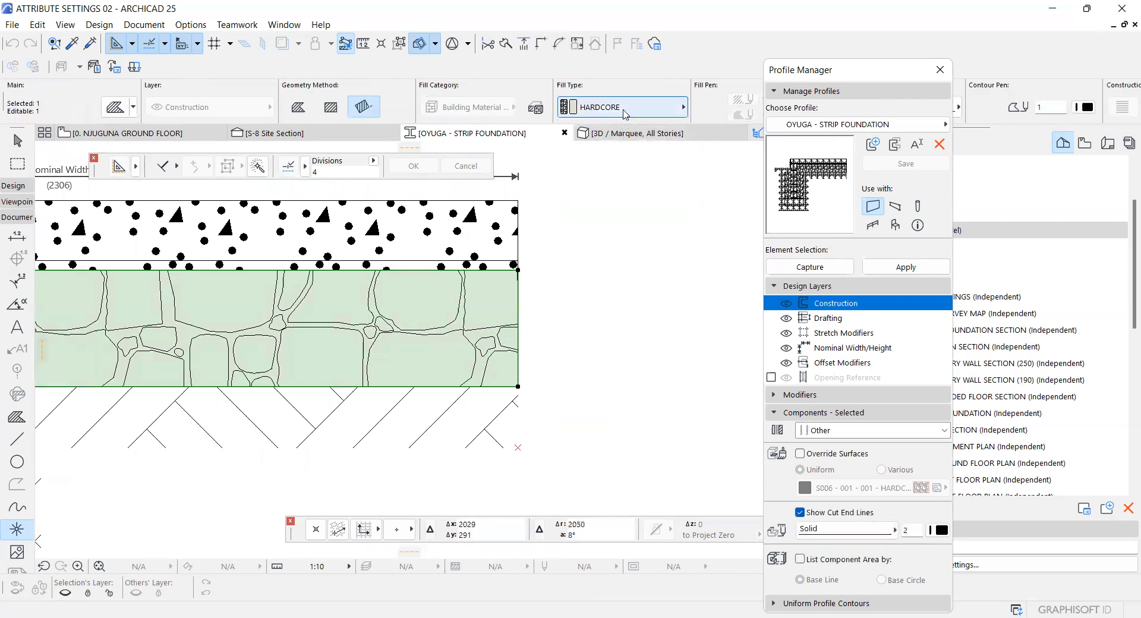
pyautogui.click(626, 110)
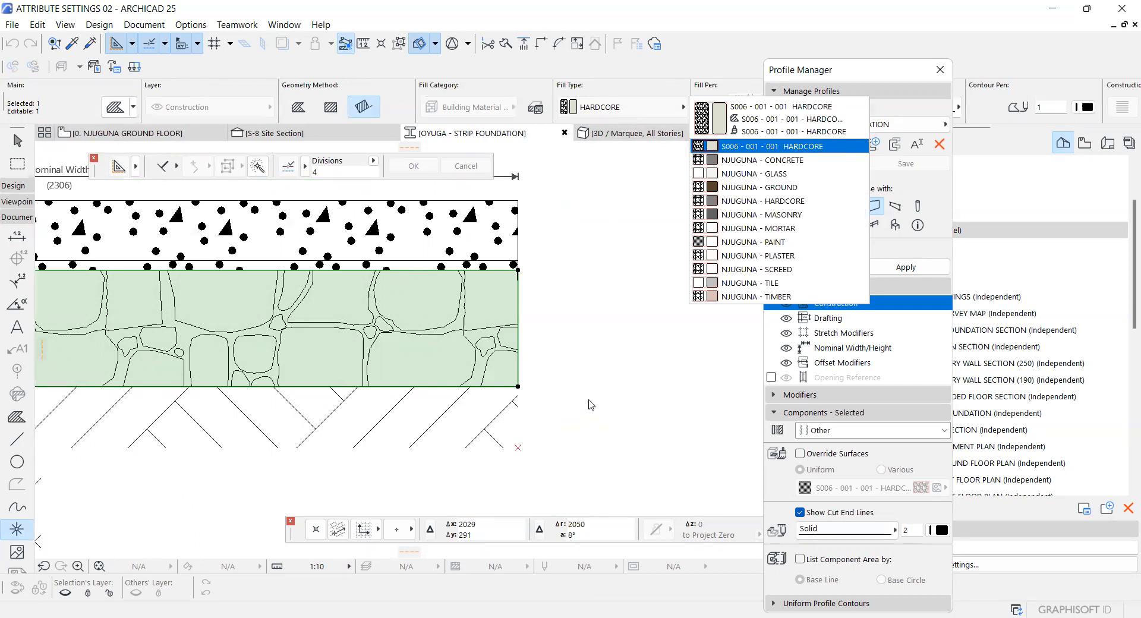
pyautogui.keyDown('shift'); pyautogui.click(517, 438); pyautogui.keyUp('shift')
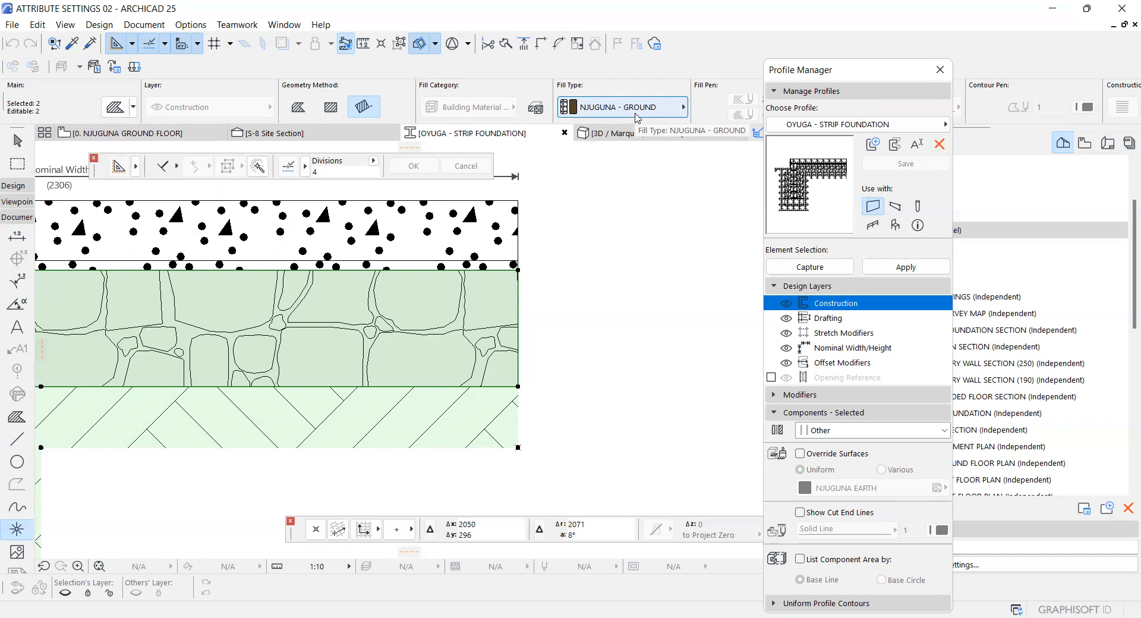
pyautogui.press('Escape')
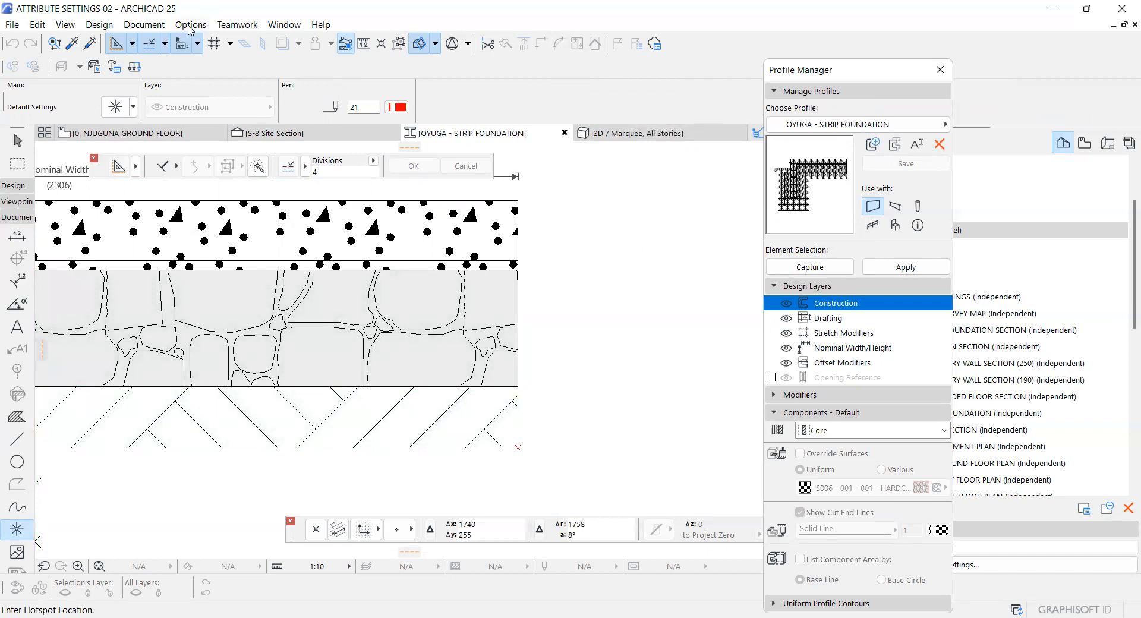
# Create a new blank composite structure from scratch instead of duplicating NJUGUNA MASONRY WALL
pyautogui.click(191, 25)
pyautogui.moveTo(199, 47)
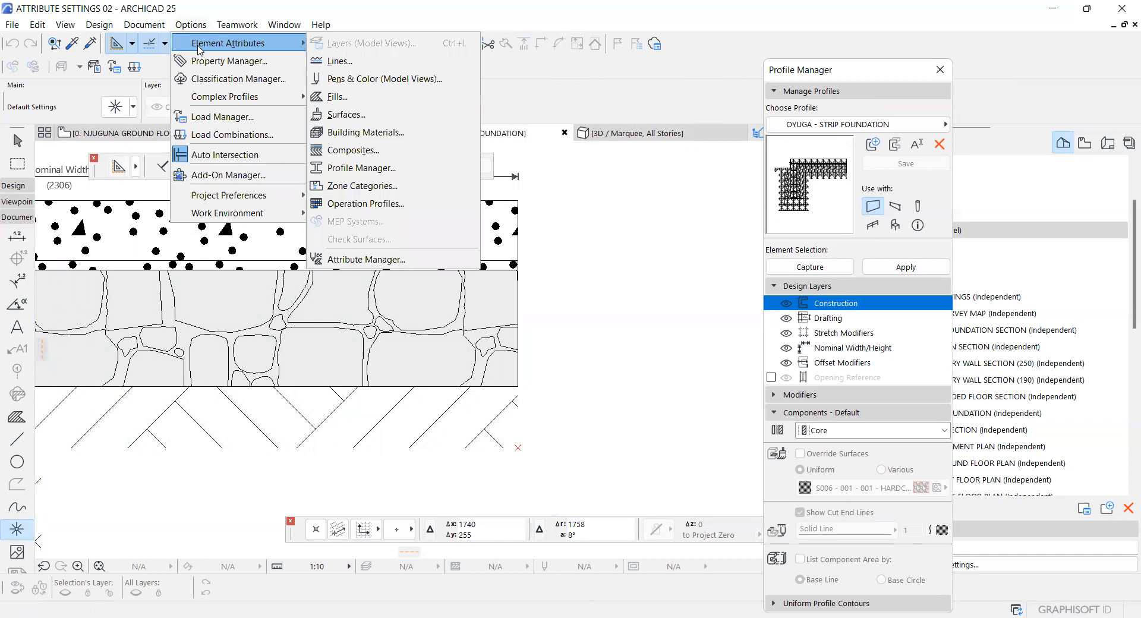
pyautogui.click(377, 149)
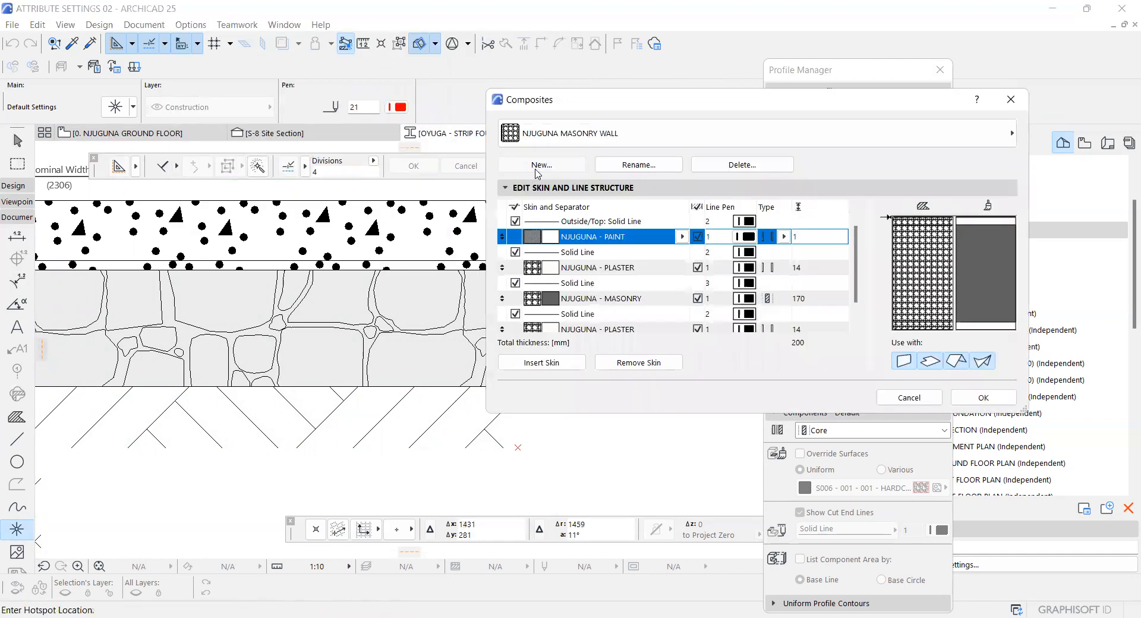
pyautogui.click(541, 165)
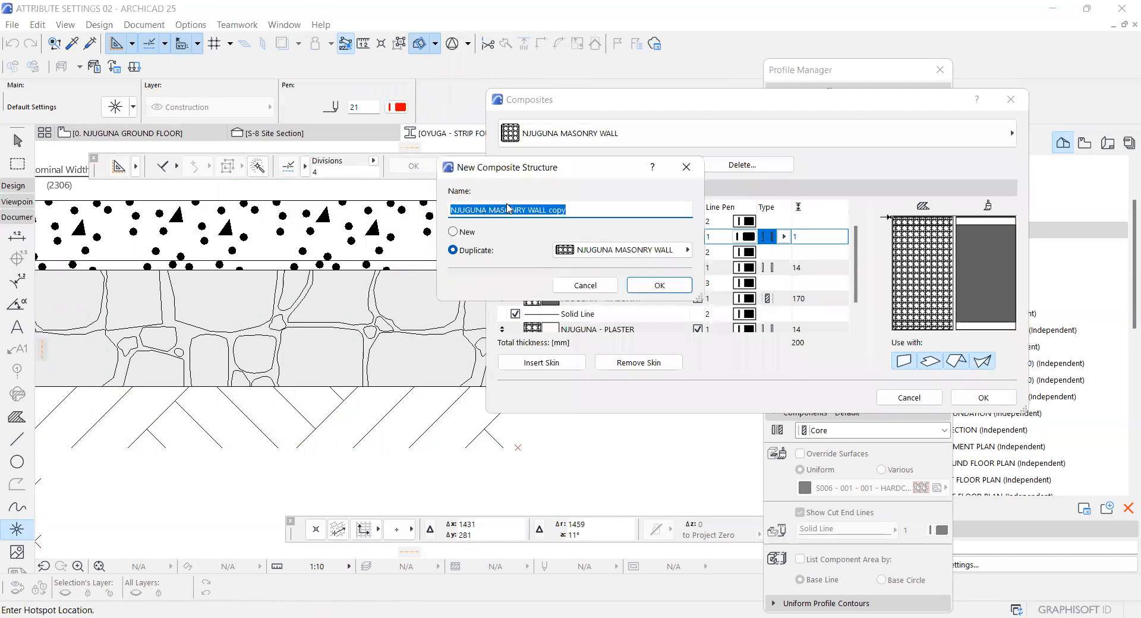
pyautogui.write('OYUGA GROUND FLOOR SLAB')
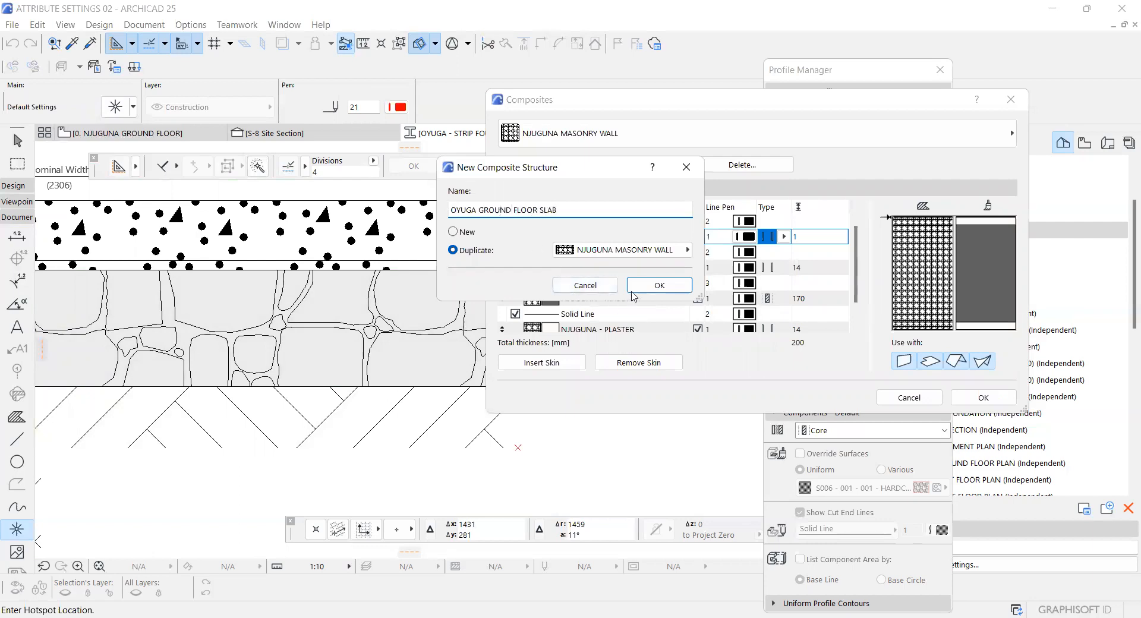
pyautogui.click(467, 232)
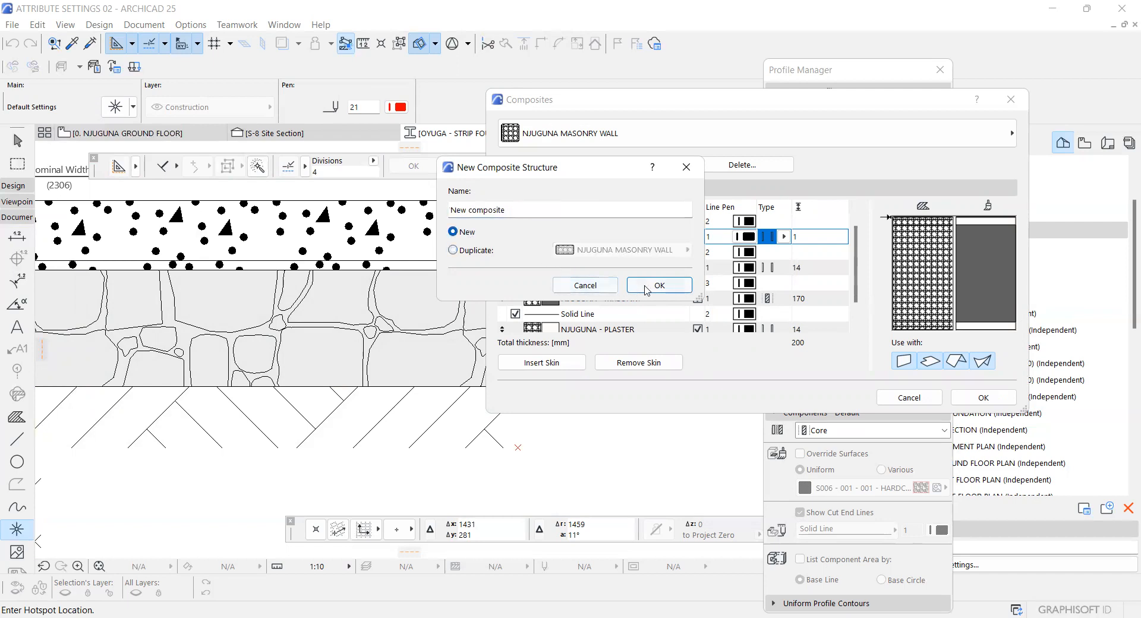
pyautogui.click(656, 286)
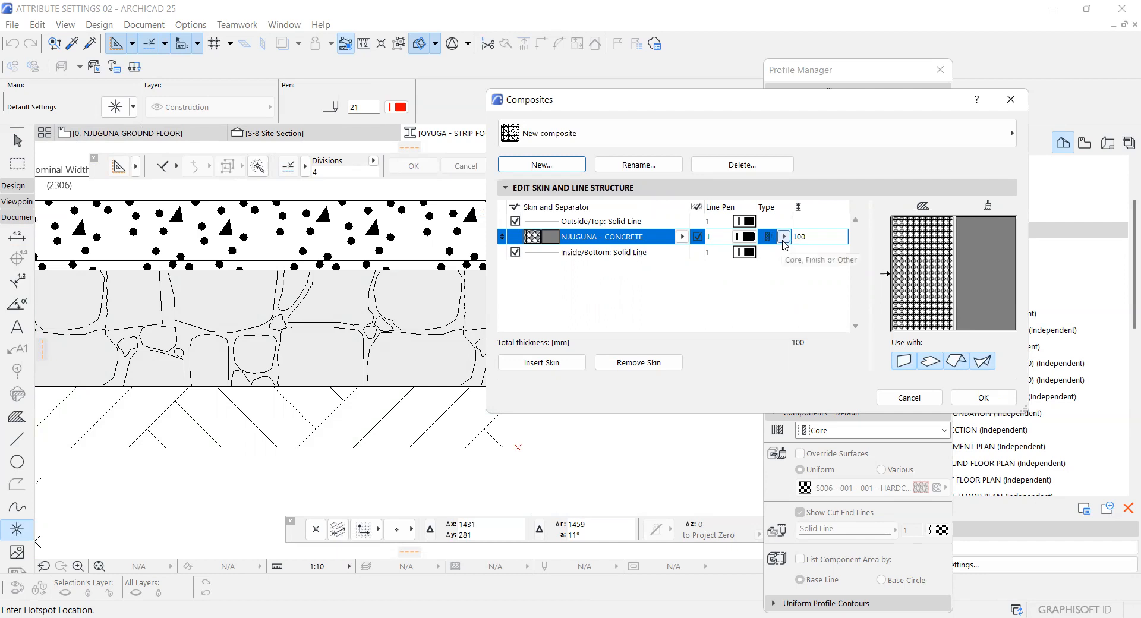
# Set the thickness of the new composite's NJUGUNA - CONCRETE skin to 150 mm and check its skin type options
pyautogui.doubleClick(805, 237)
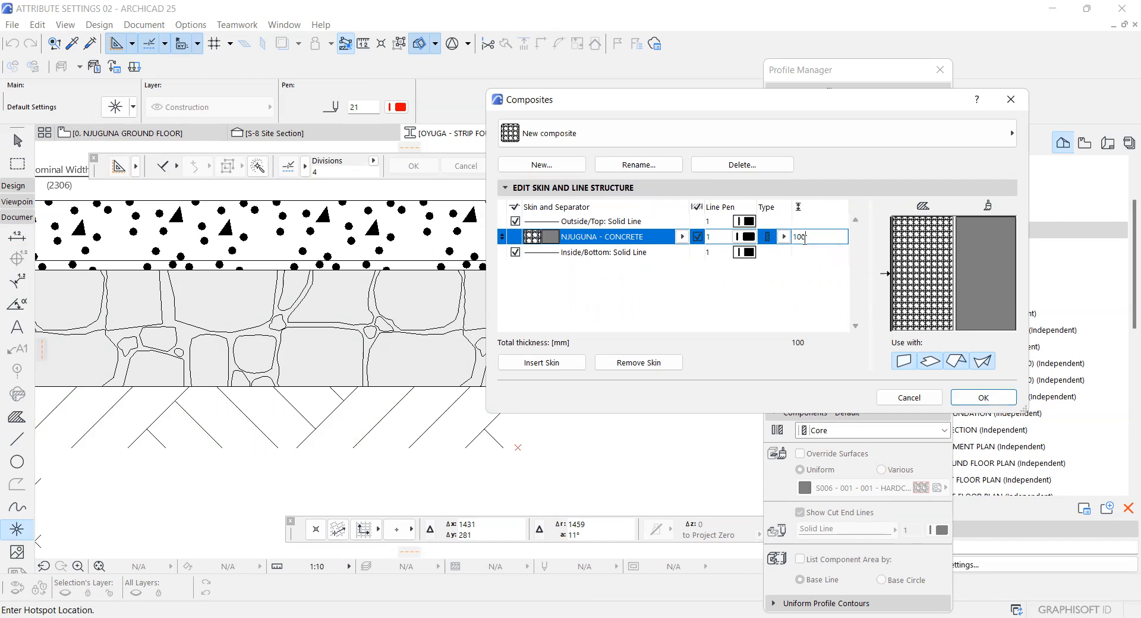
pyautogui.write('150')
pyautogui.click(784, 238)
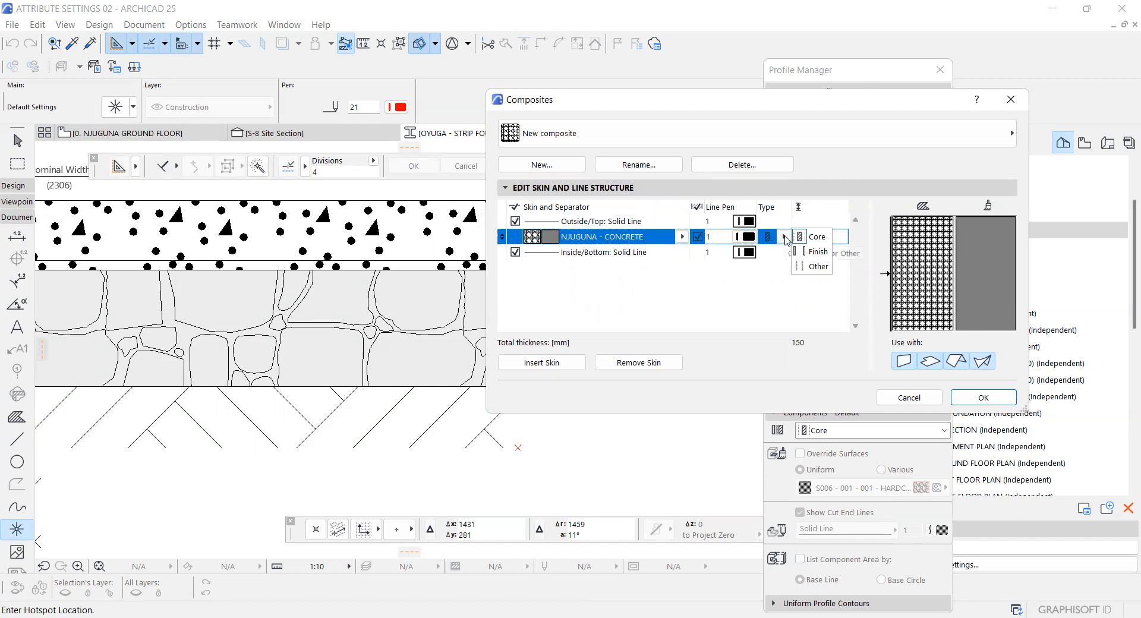
pyautogui.click(785, 261)
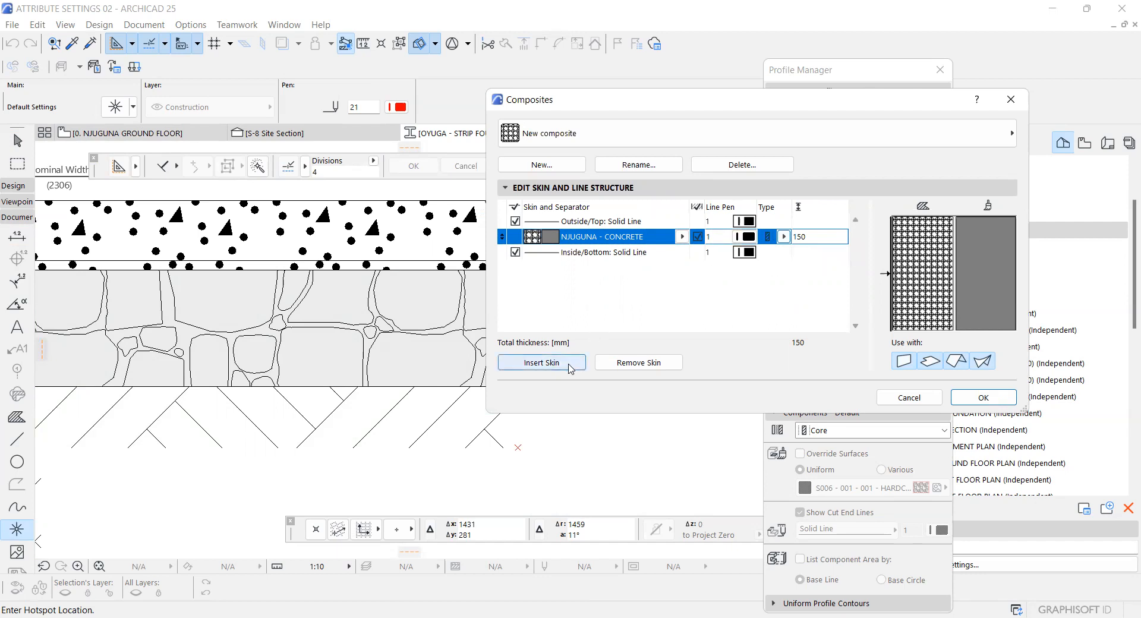
# Insert a second NJUGUNA - CONCRETE skin below the first and set its thickness to 25 mm
pyautogui.click(570, 364)
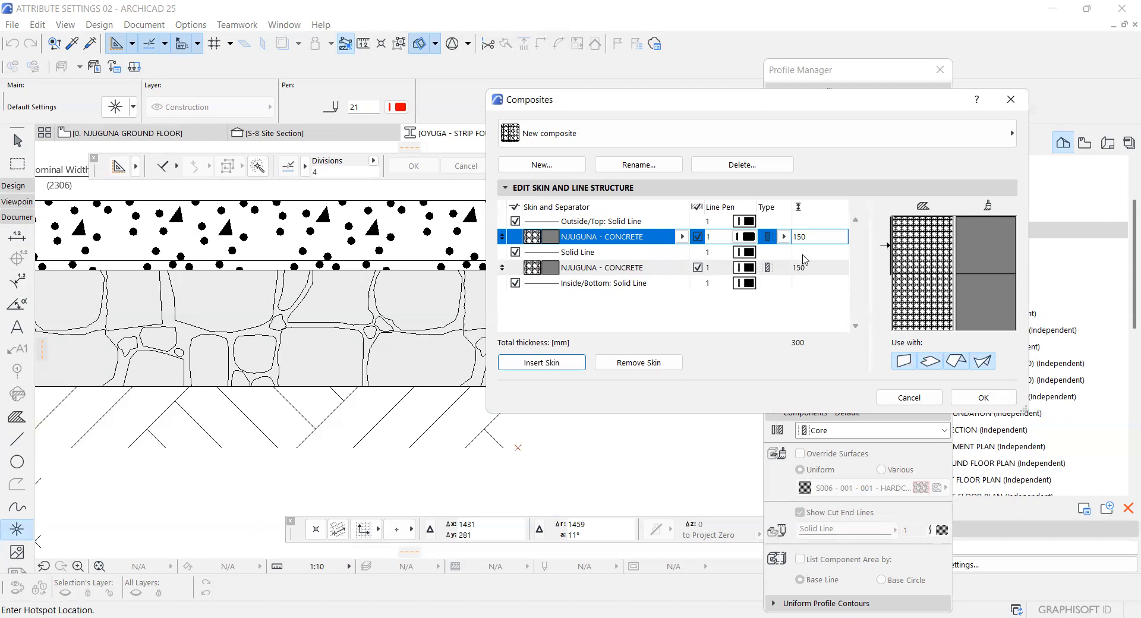
pyautogui.click(782, 268)
pyautogui.click(786, 268)
pyautogui.click(795, 268)
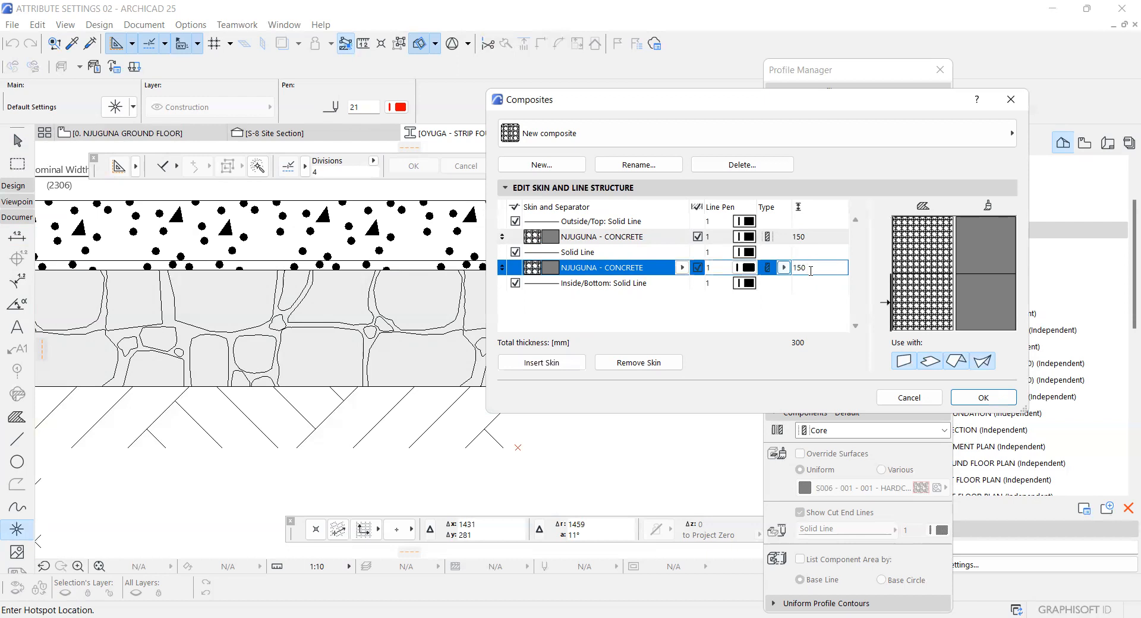
pyautogui.moveTo(811, 273); pyautogui.dragTo(788, 274)
pyautogui.write('25')
pyautogui.click(782, 306)
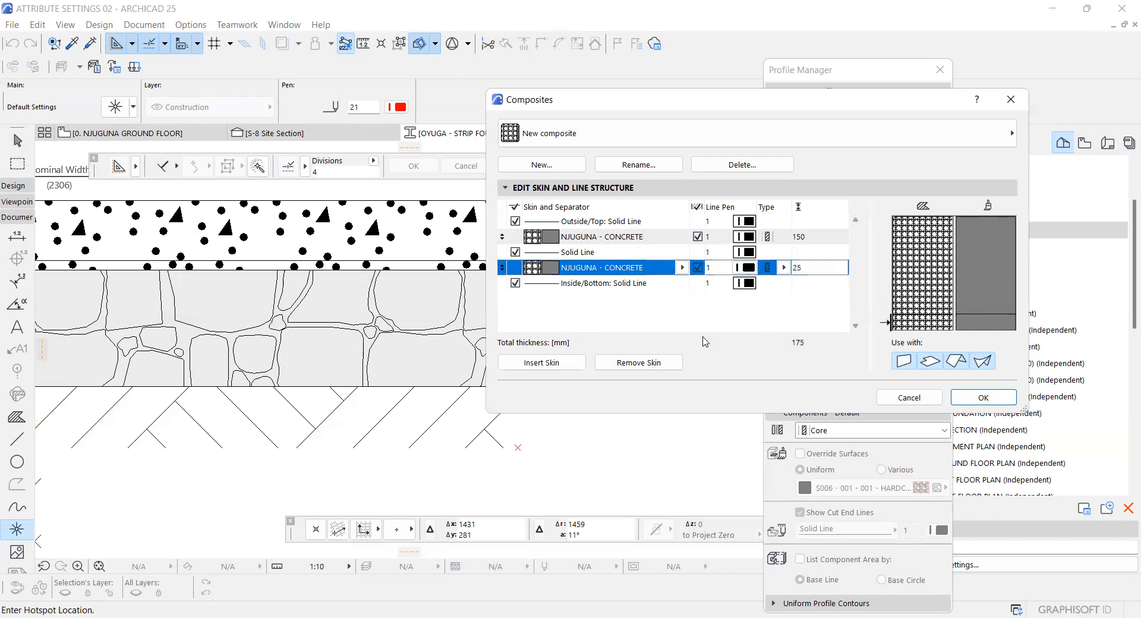
# Insert a third skin below with building material S006 - 001 - 001 HARDCORE and a thickness of 292.854 mm
pyautogui.click(565, 370)
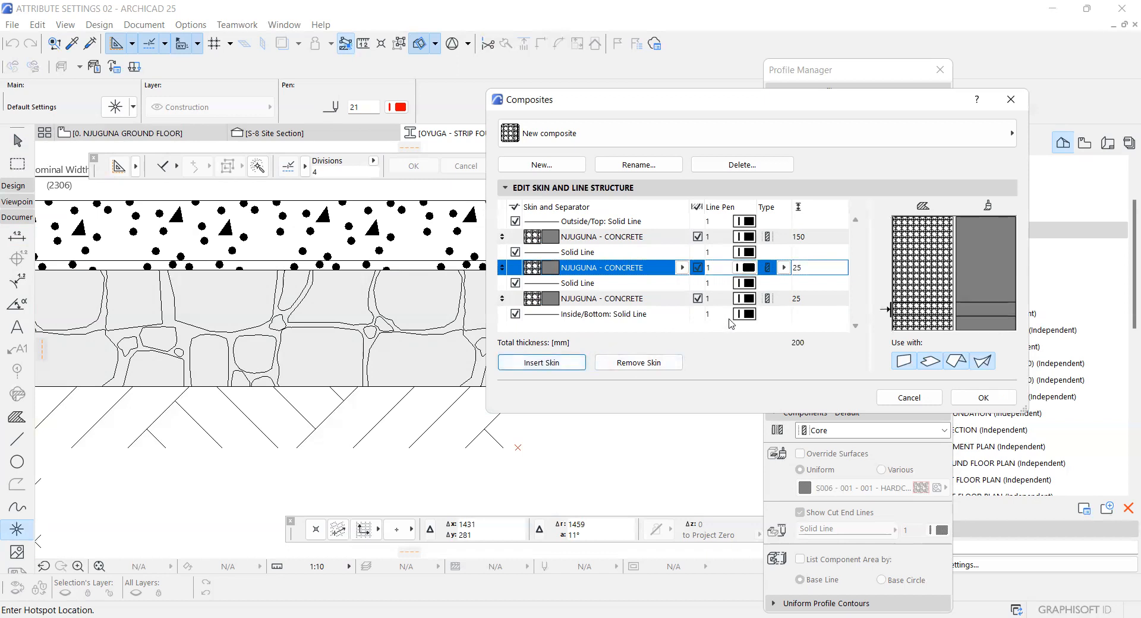
pyautogui.click(769, 300)
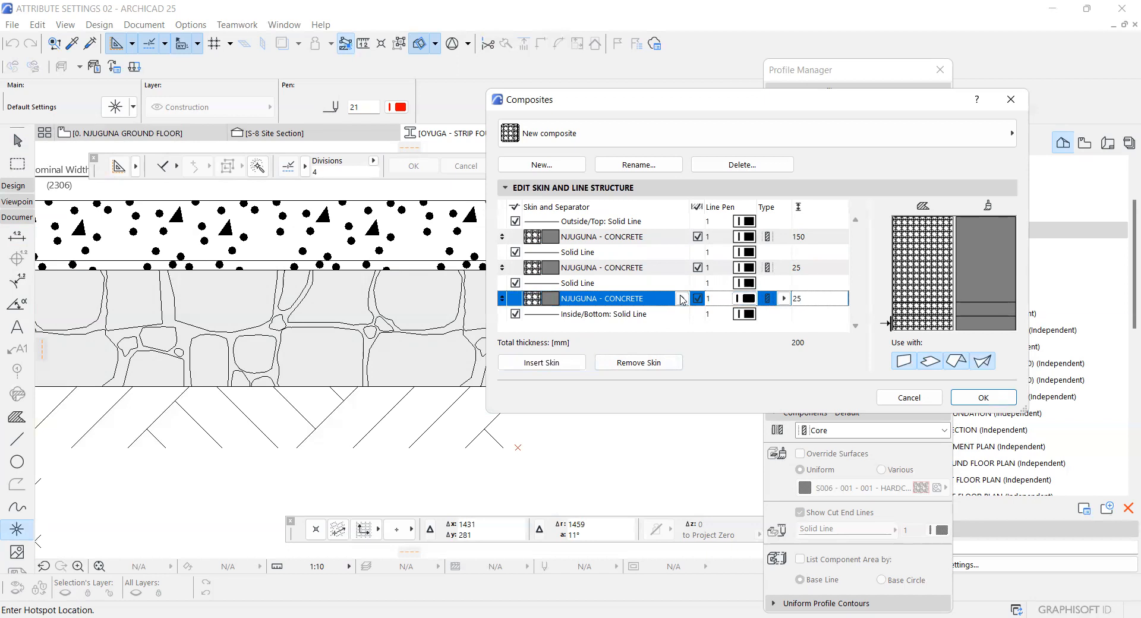
pyautogui.click(682, 300)
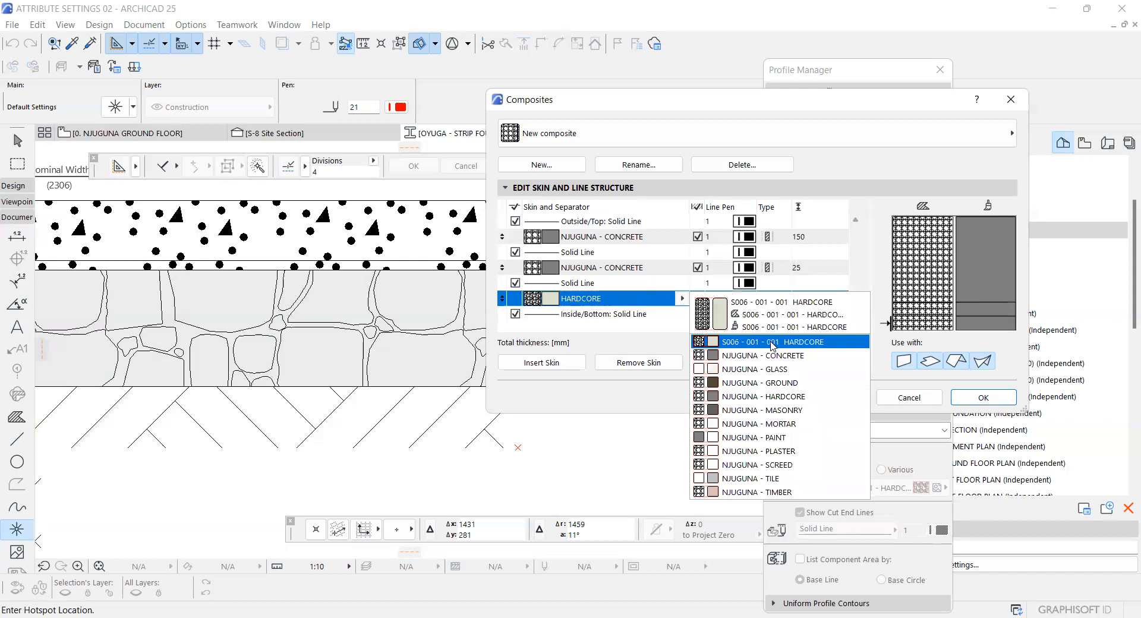
pyautogui.click(773, 342)
pyautogui.click(813, 299)
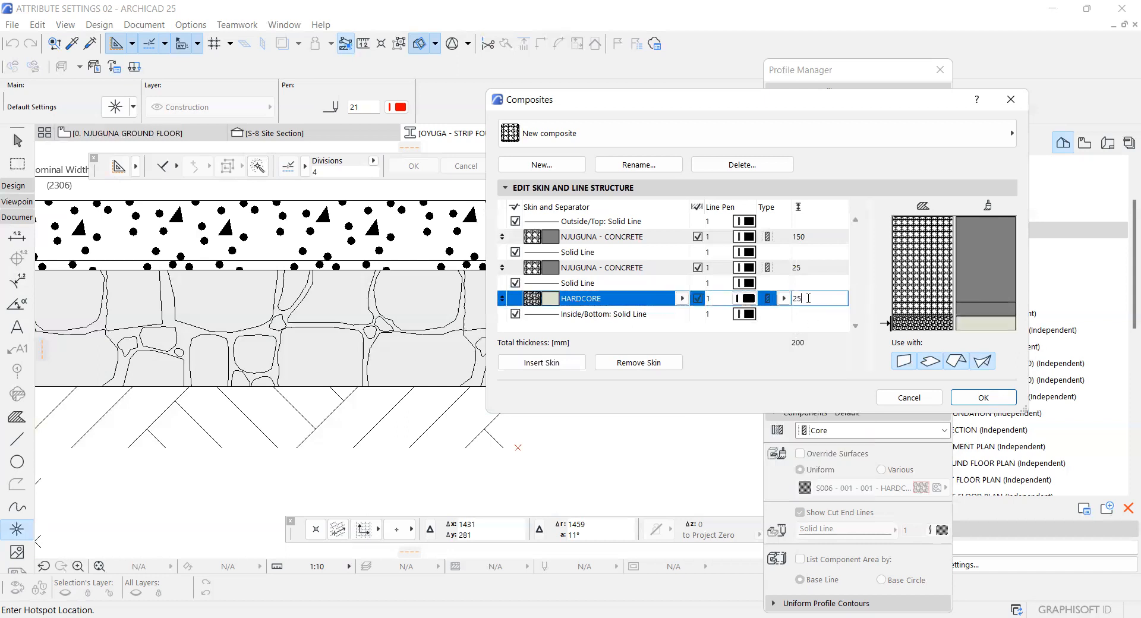
pyautogui.write('292.854')
pyautogui.press('Return')
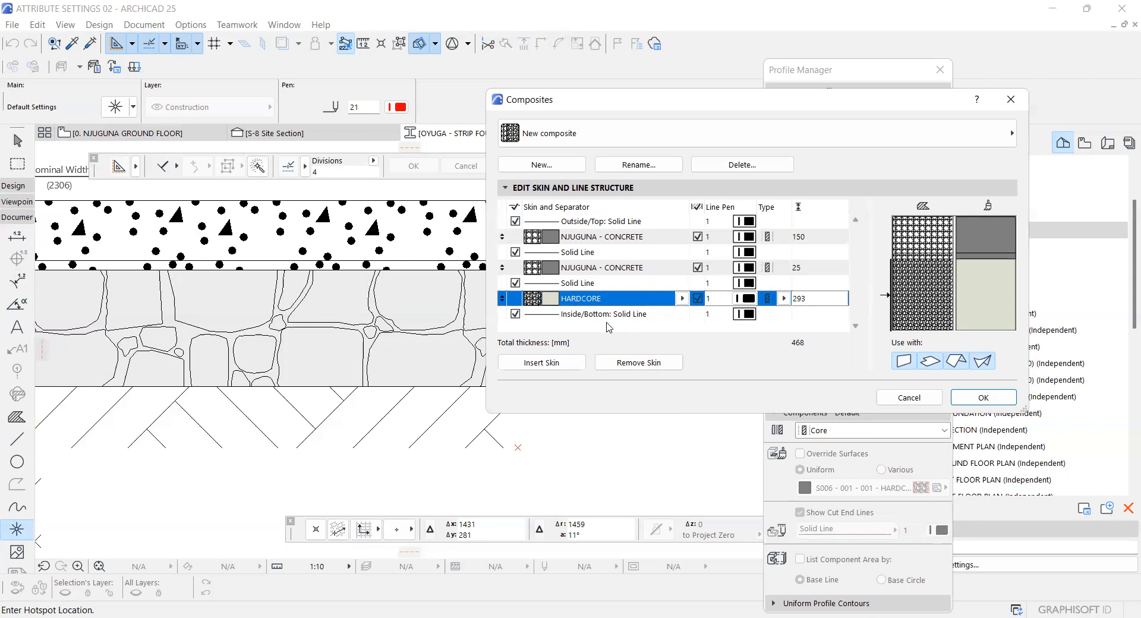
# Insert a fourth skin below the hardcore with building material NJUGUNA - GROUND and a thickness of 153.857 mm
pyautogui.click(535, 363)
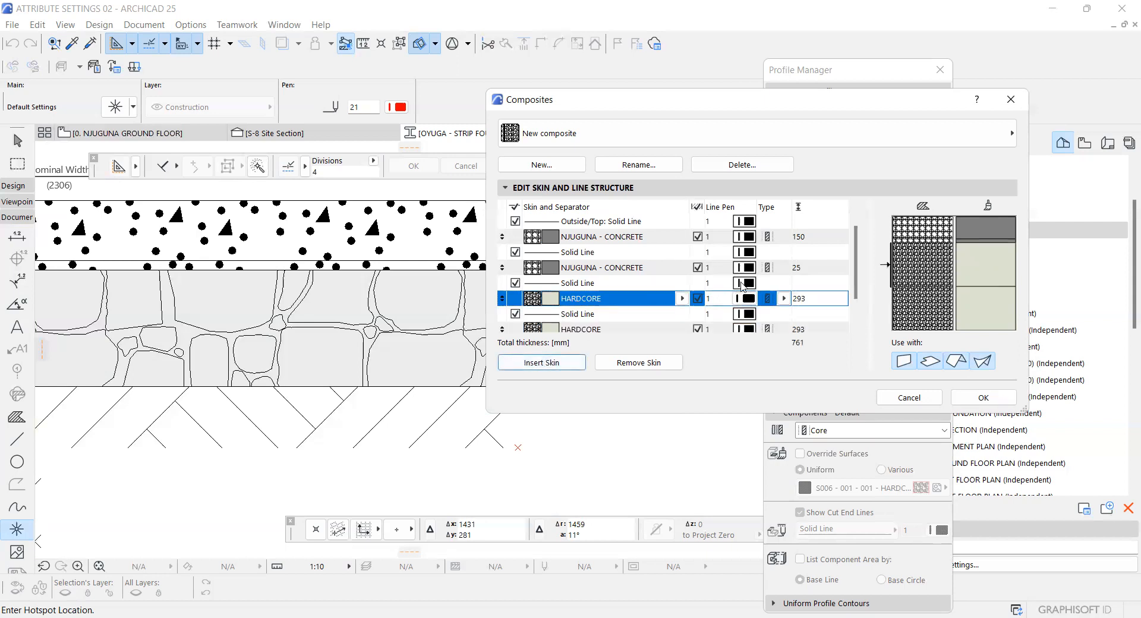
pyautogui.scroll(-2, 722, 290)
pyautogui.click(656, 303)
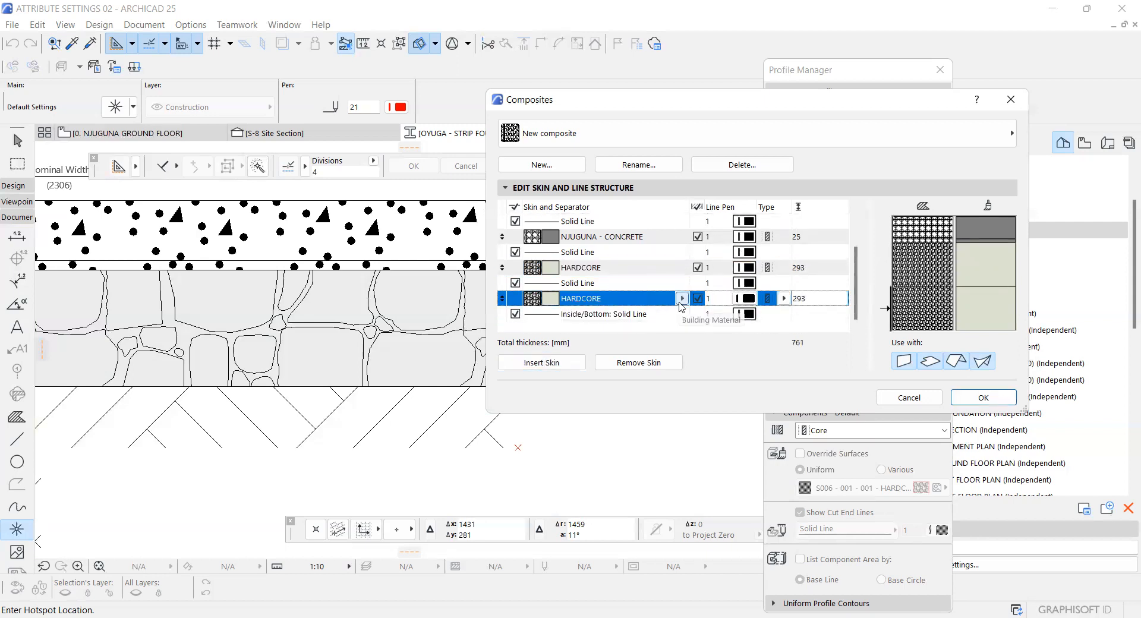
pyautogui.click(681, 300)
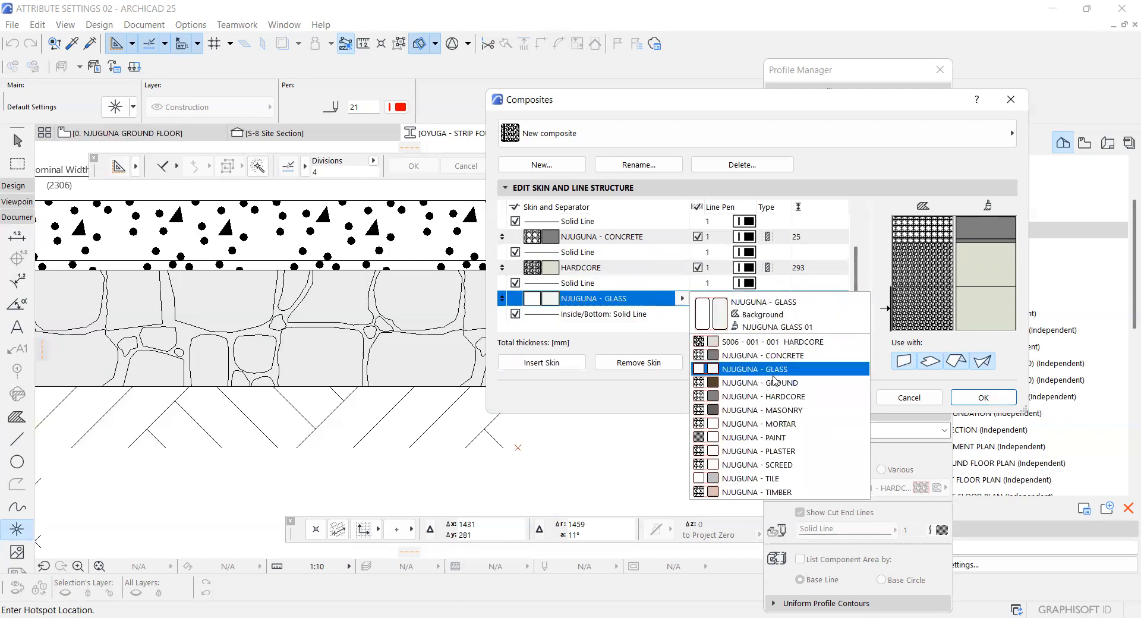
pyautogui.click(780, 384)
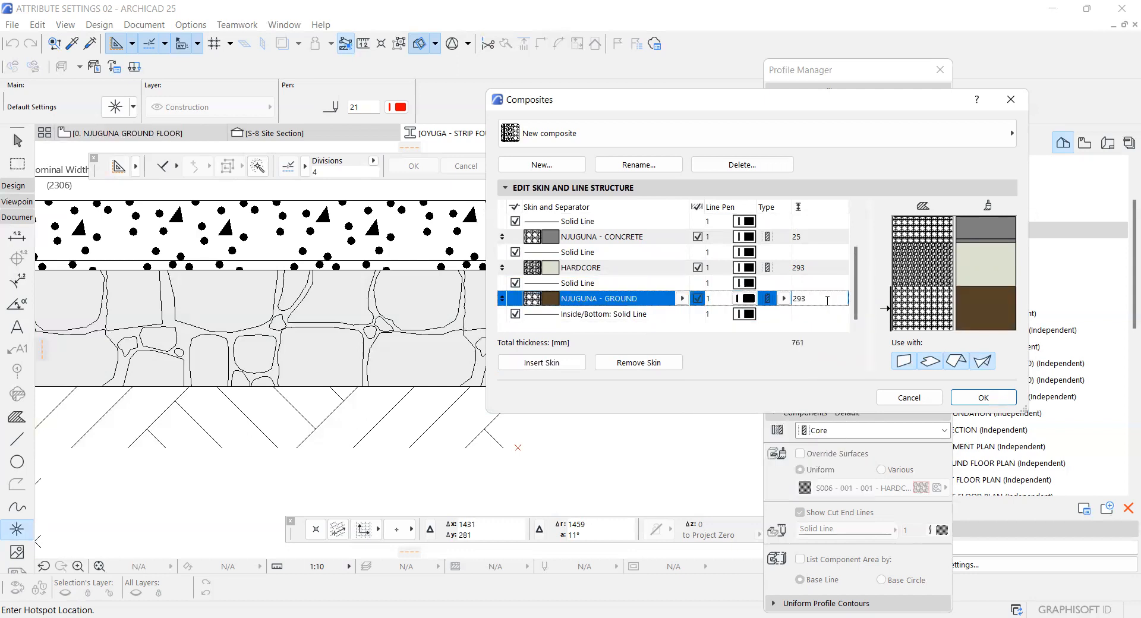
pyautogui.write('153.857')
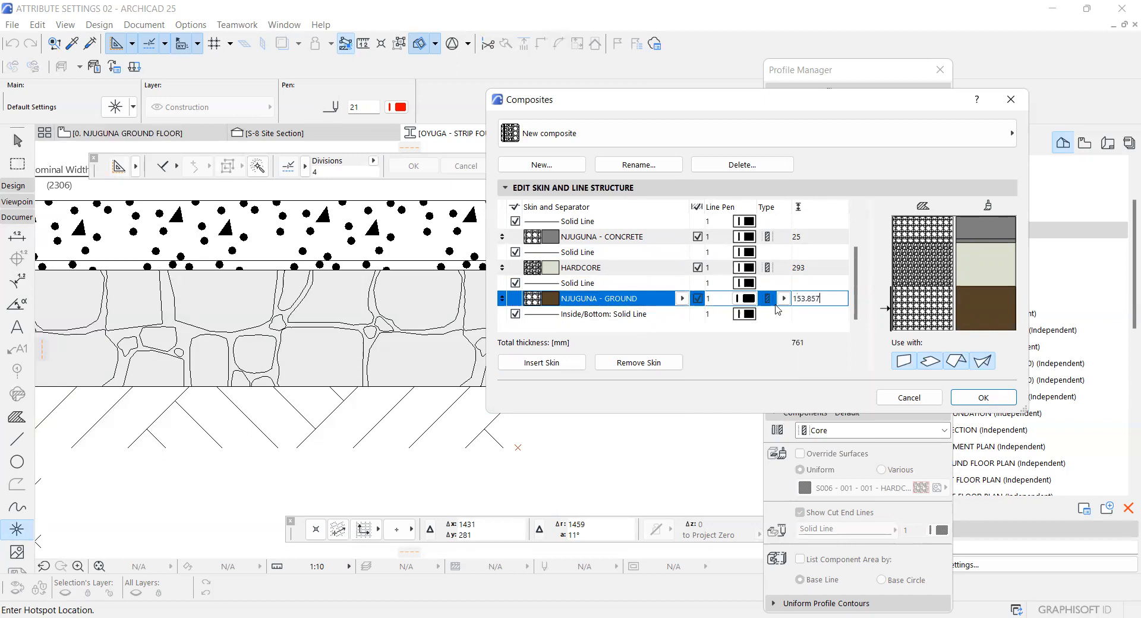
pyautogui.press('Return')
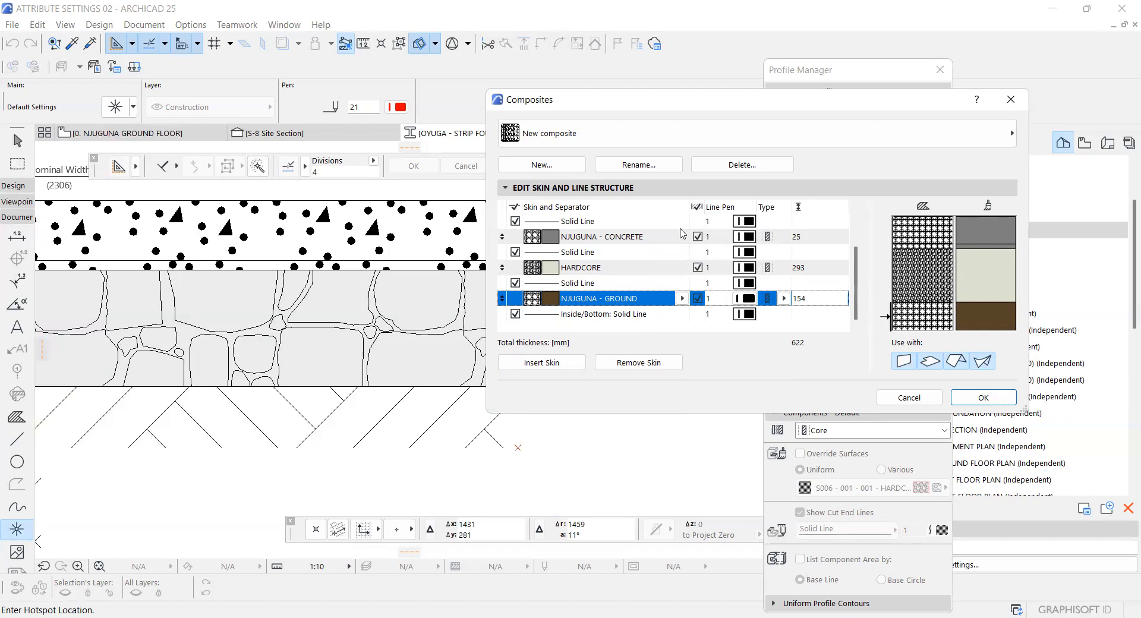
# Rename the composite as OYUGA - GF SLAB, restrict its use to slabs only and accept the composite settings
pyautogui.click(642, 169)
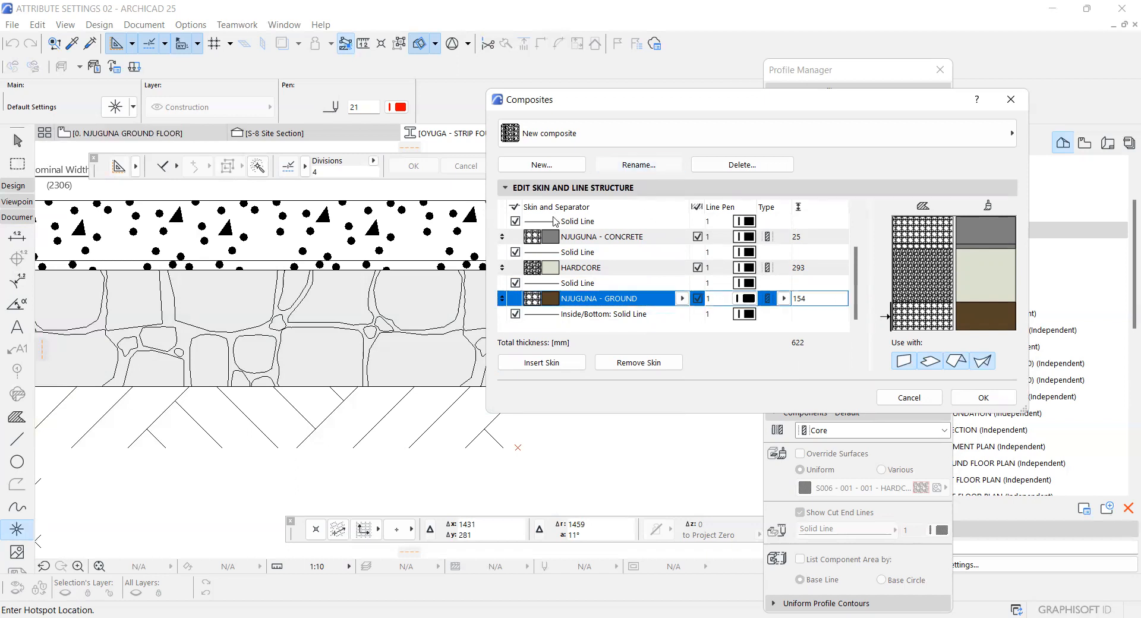
pyautogui.write('OYUGA - GF SLAB')
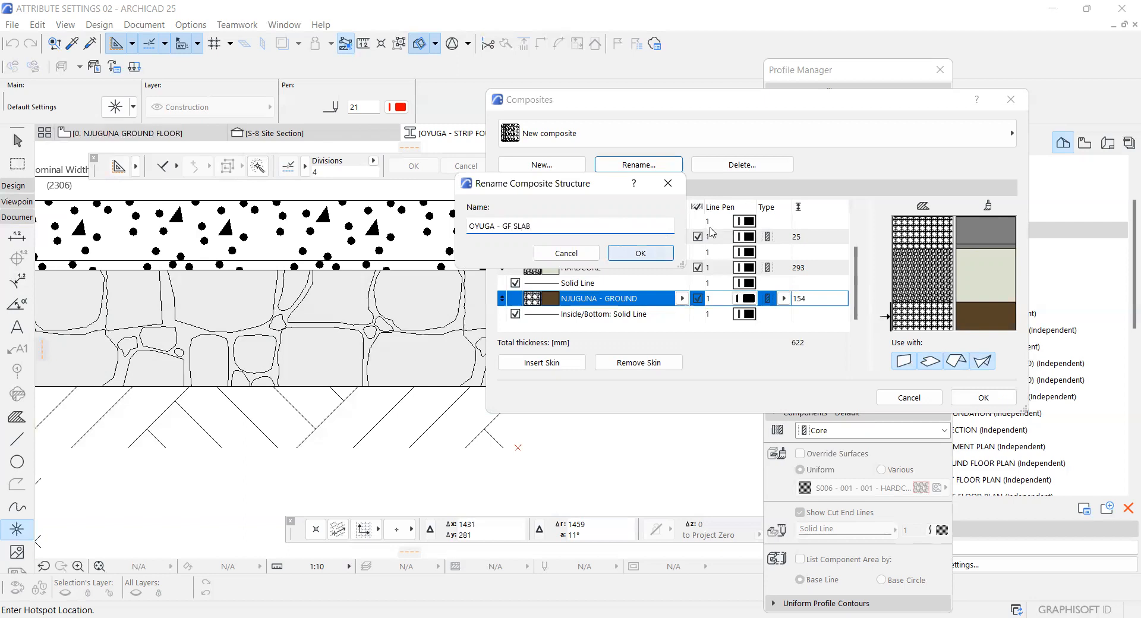
pyautogui.press('Return')
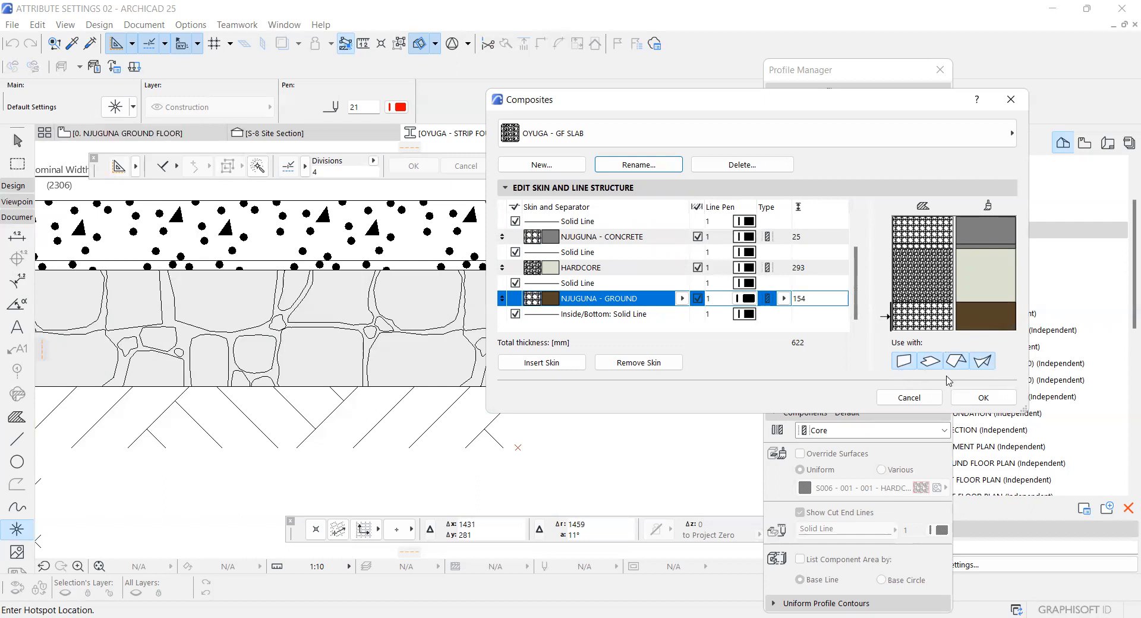
pyautogui.click(904, 360)
pyautogui.click(953, 361)
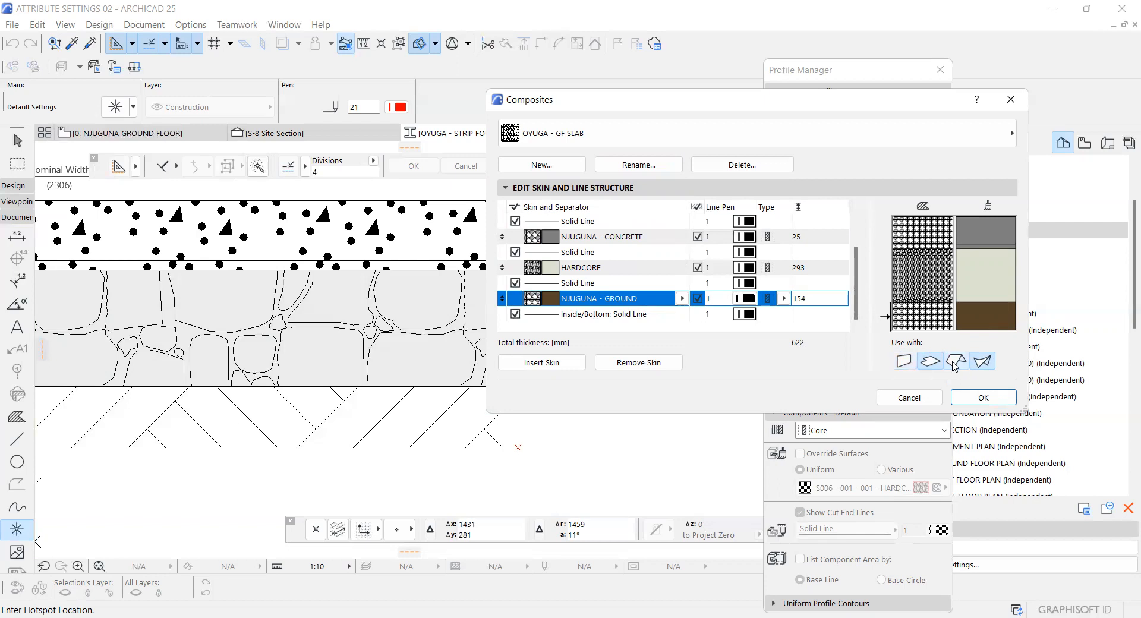
pyautogui.click(983, 362)
pyautogui.click(998, 399)
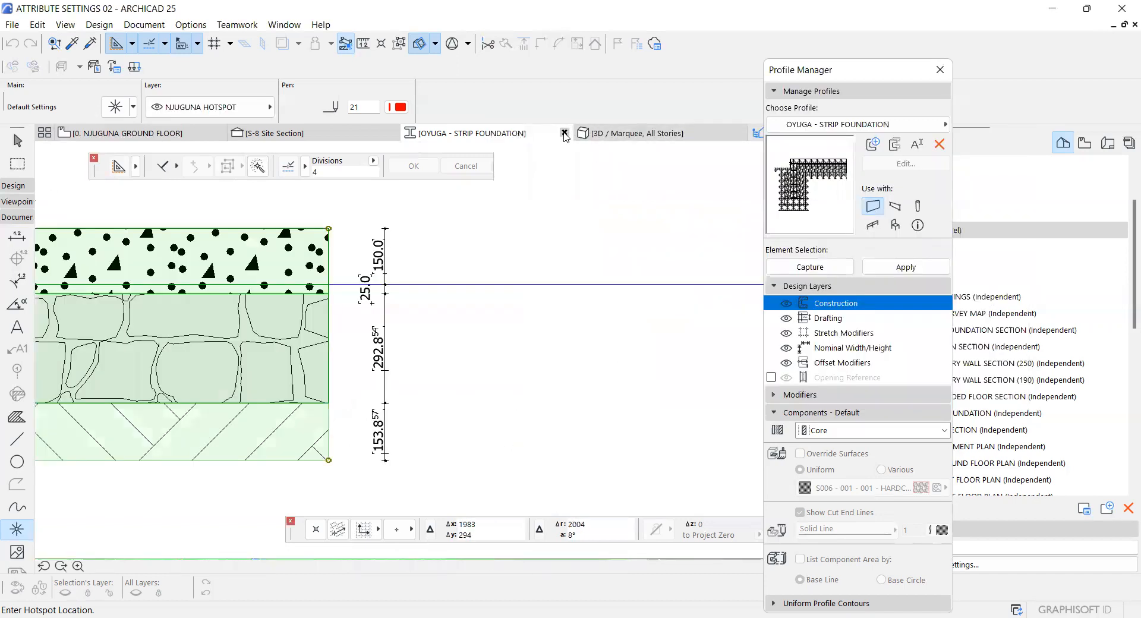
# Close the strip foundation profile editor and return to the NJUGUNA GROUND FLOOR plan
pyautogui.click(565, 132)
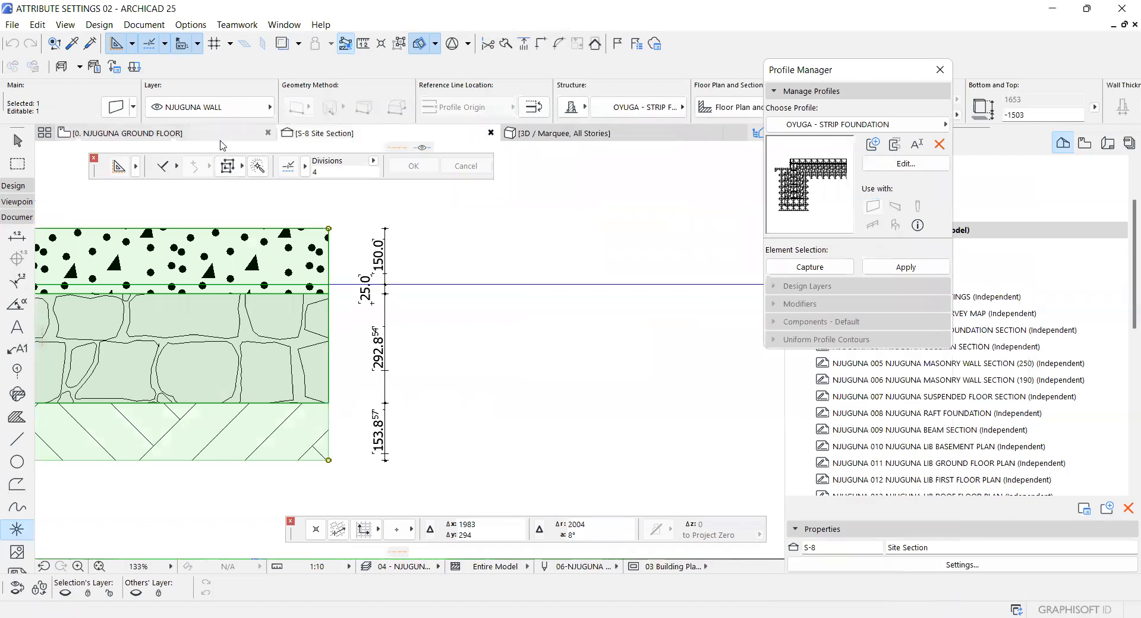
pyautogui.click(216, 134)
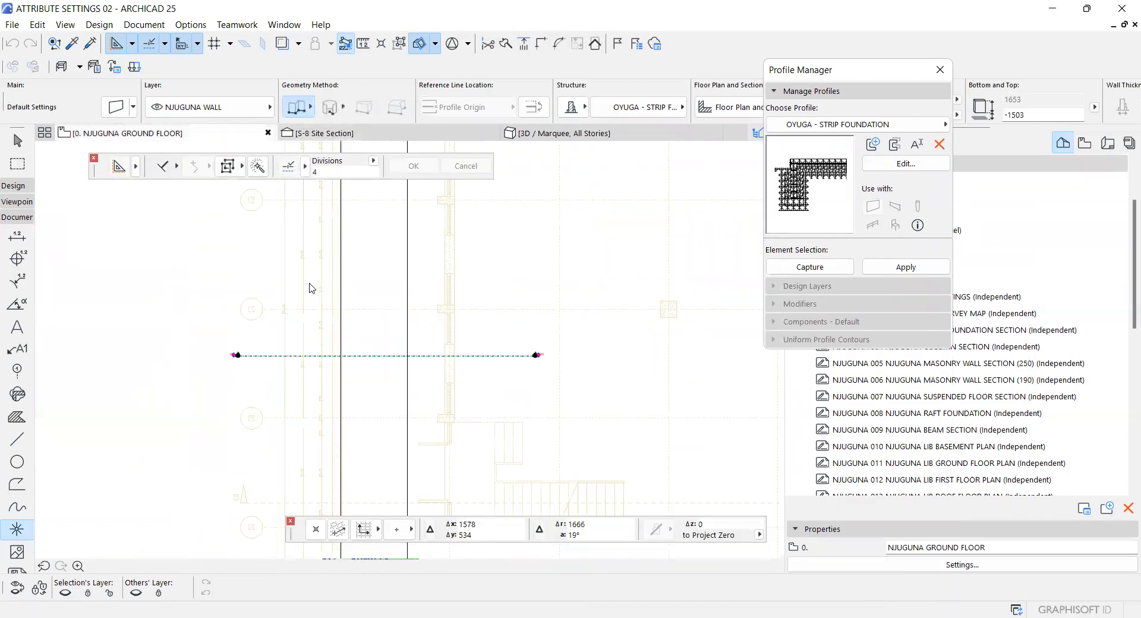
pyautogui.click(308, 355)
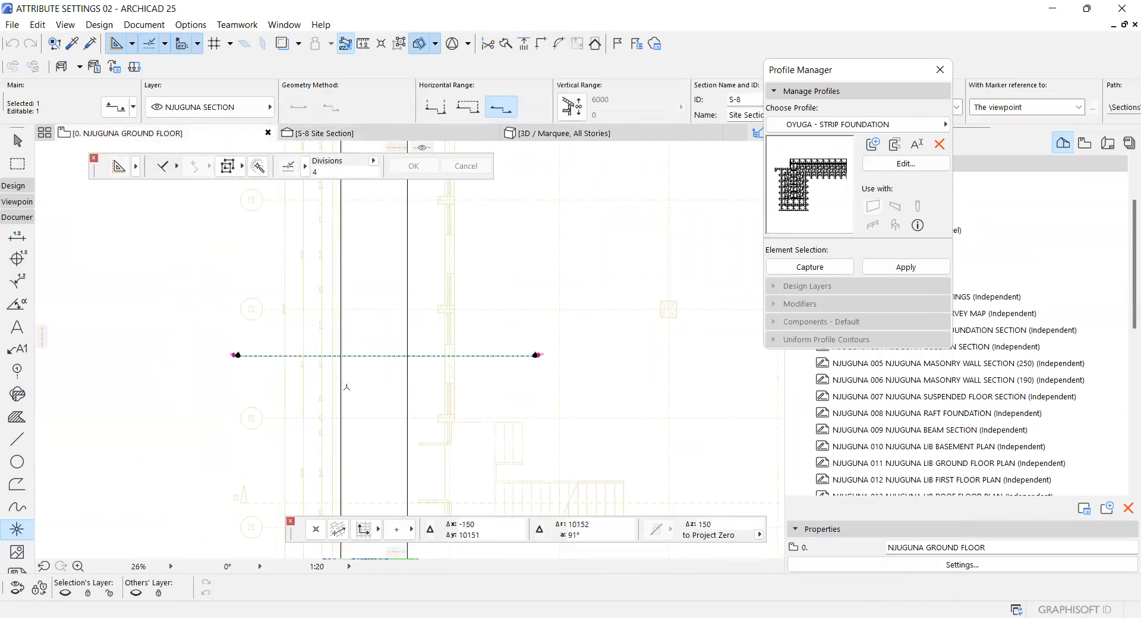
pyautogui.scroll(-3, 226, 291)
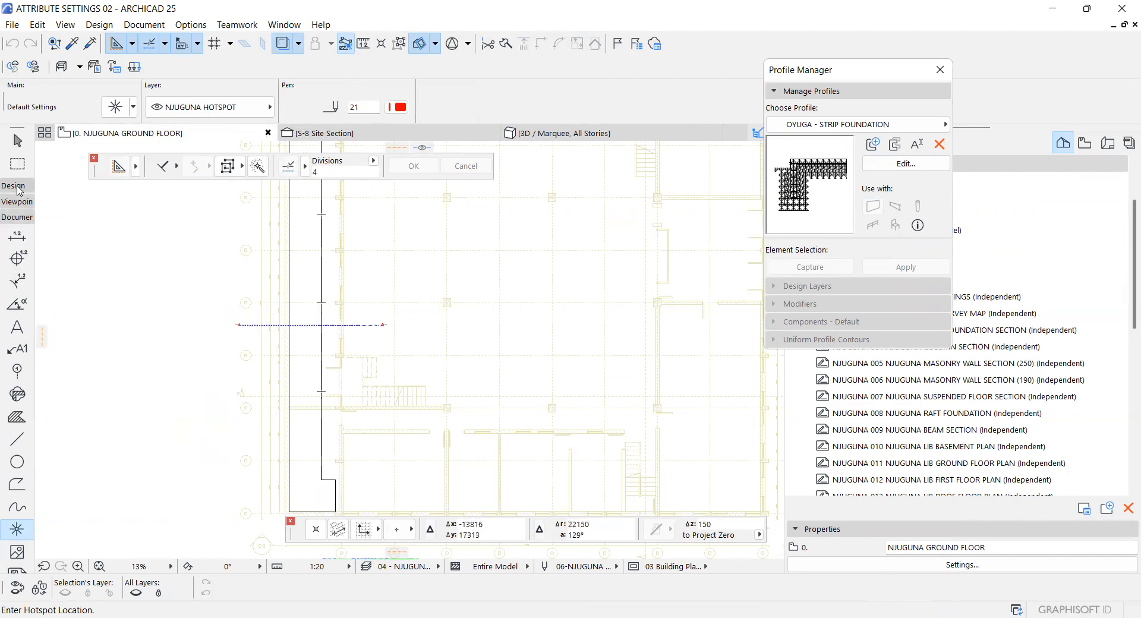
# Activate the Slab tool and set its default structure to the OYUGA - GF SLAB composite
pyautogui.click(18, 186)
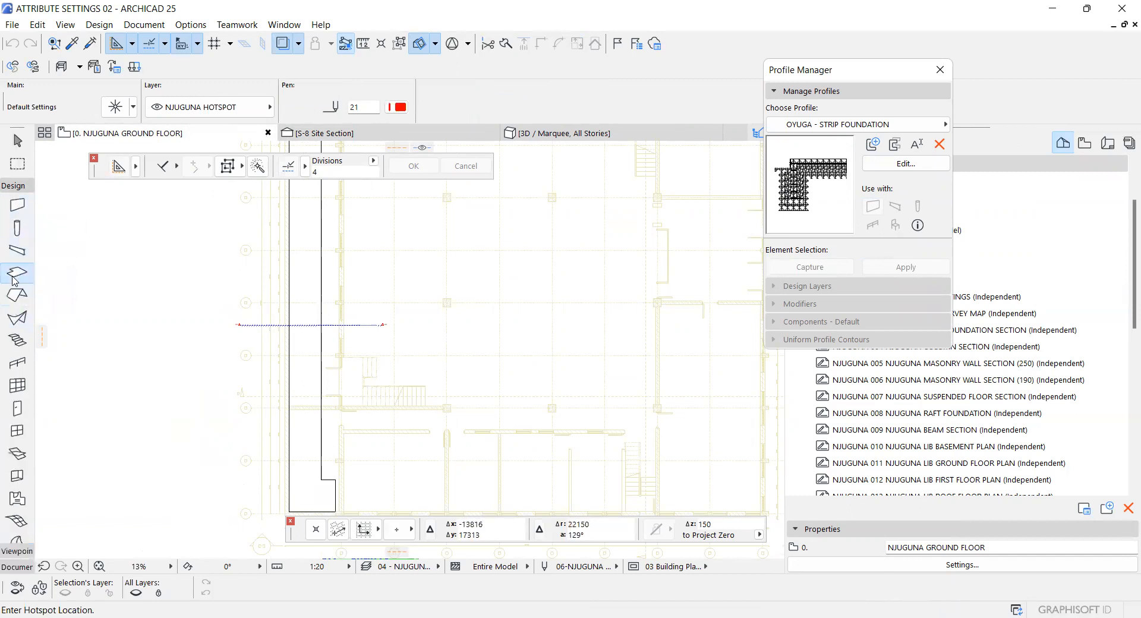
pyautogui.click(14, 277)
pyautogui.doubleClick(14, 277)
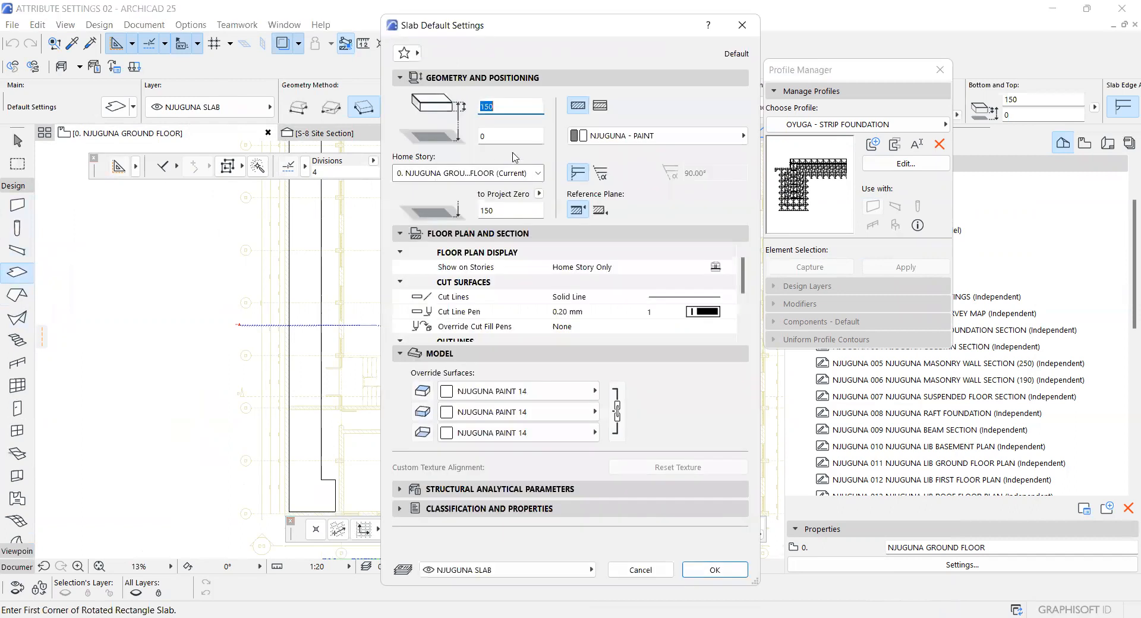
pyautogui.click(600, 106)
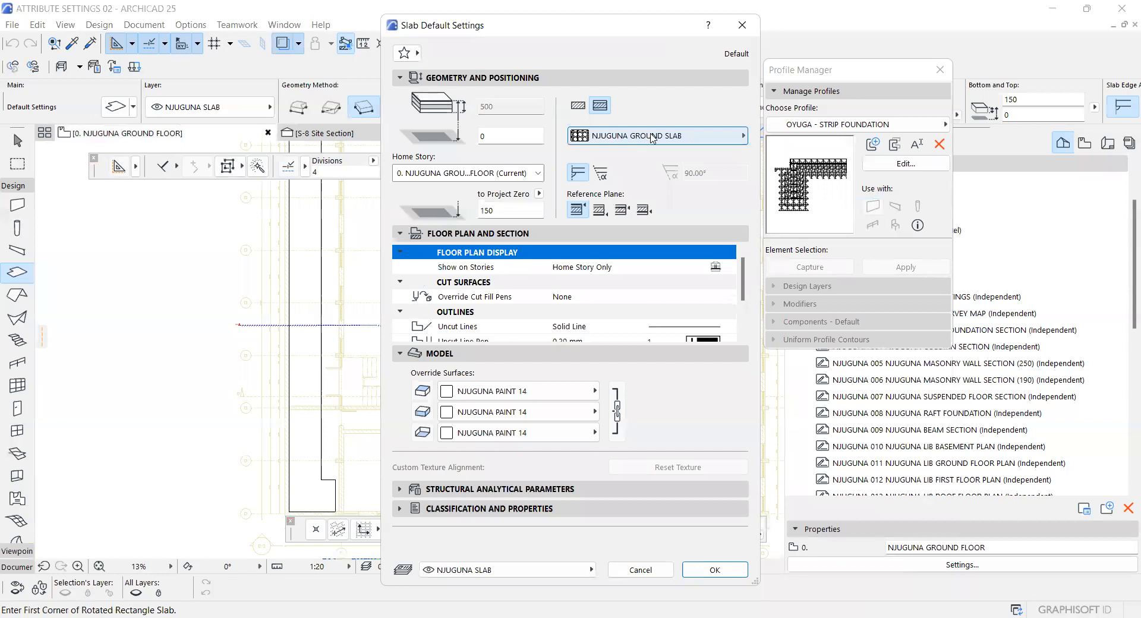
pyautogui.click(652, 137)
pyautogui.click(809, 219)
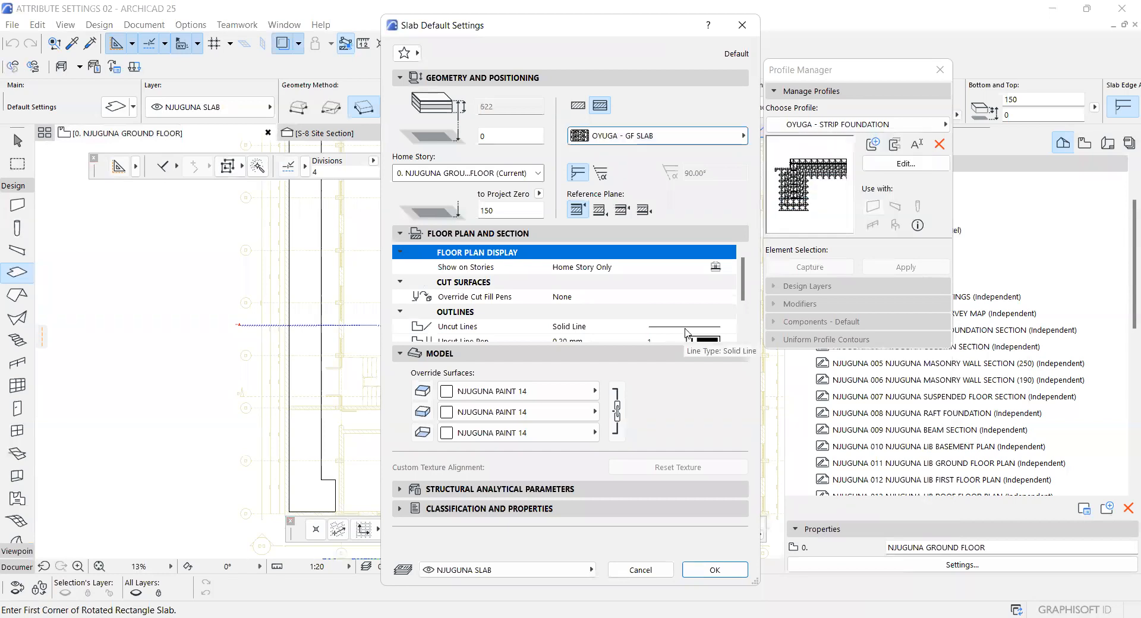
# Turn off the three NJUGUNA PAINT 14 surface overrides and accept the slab default settings
pyautogui.click(428, 392)
pyautogui.click(424, 411)
pyautogui.click(425, 432)
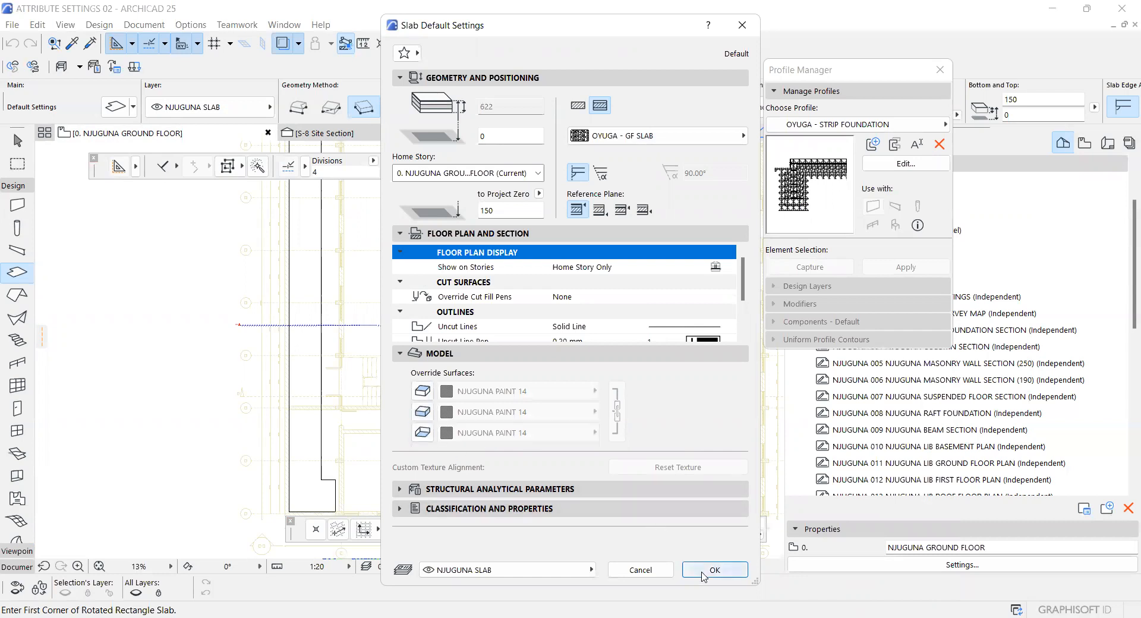
pyautogui.press('Return')
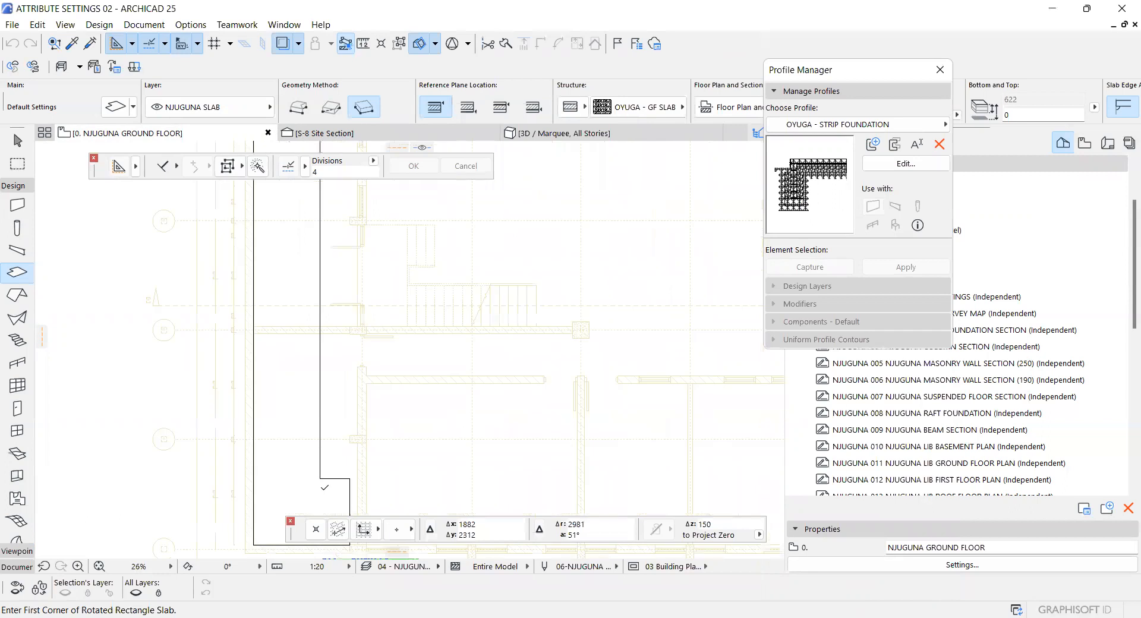
# Draw a rotated rectangular slab about 20.1 m long between the lower and upper inner corners of the strip foundation
pyautogui.click(320, 478)
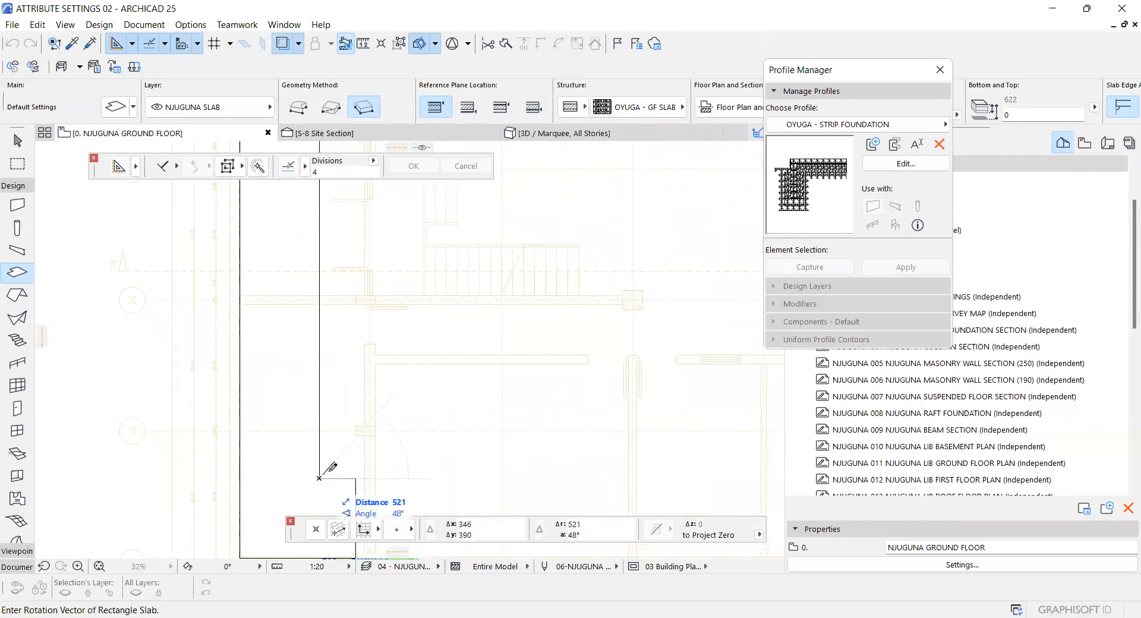
pyautogui.scroll(-3, 330, 468)
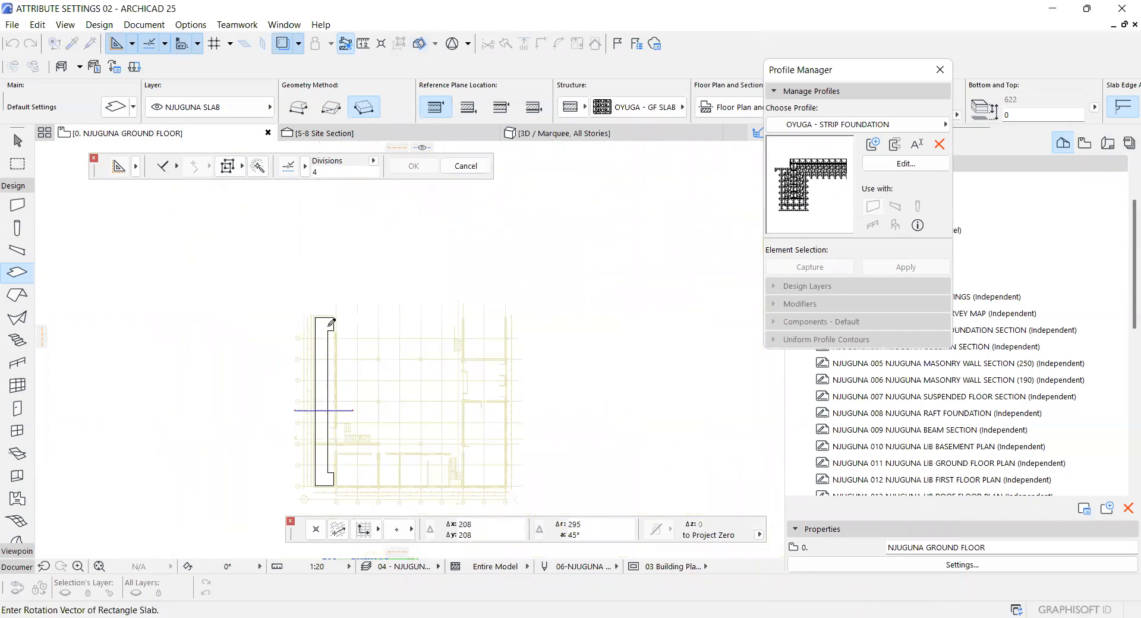
pyautogui.scroll(5, 331, 322)
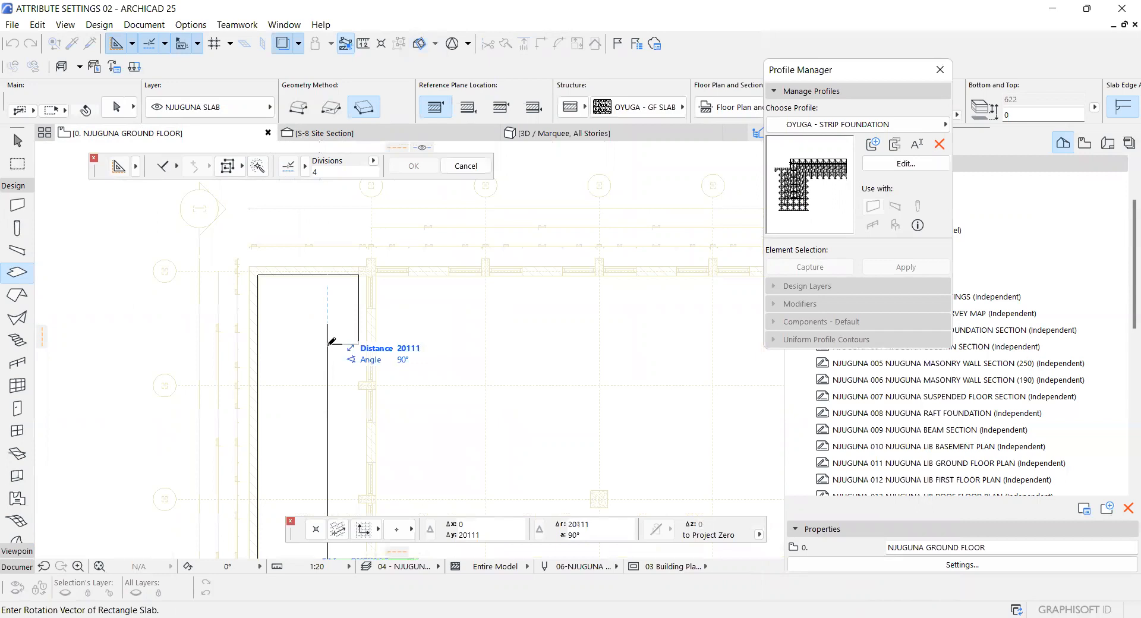
pyautogui.click(347, 343)
pyautogui.scroll(-5, 326, 315)
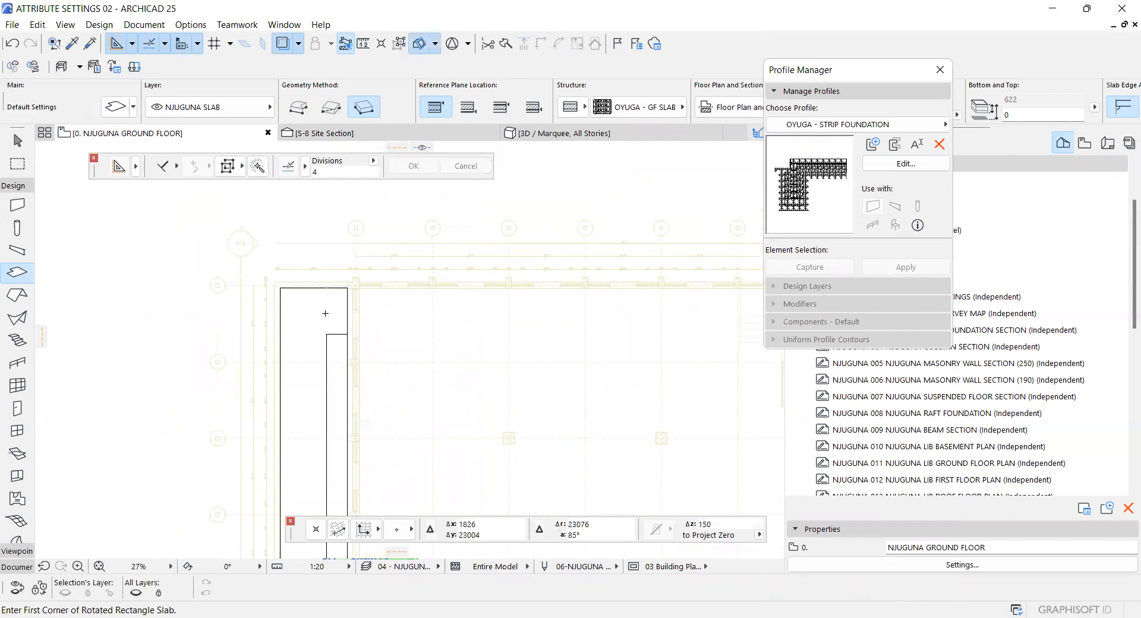
# Open the S-8 site section through the foundation with the current view settings
pyautogui.moveTo(292, 470); pyautogui.dragTo(300, 425, button='middle')
pyautogui.scroll(1, 300, 425)
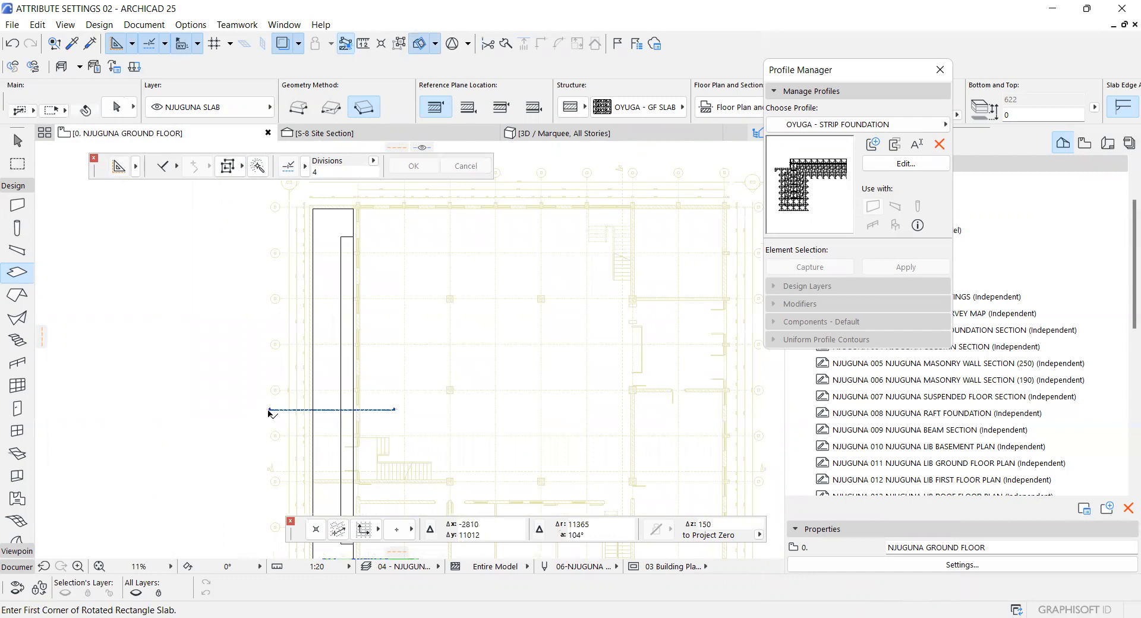
pyautogui.rightClick(225, 355)
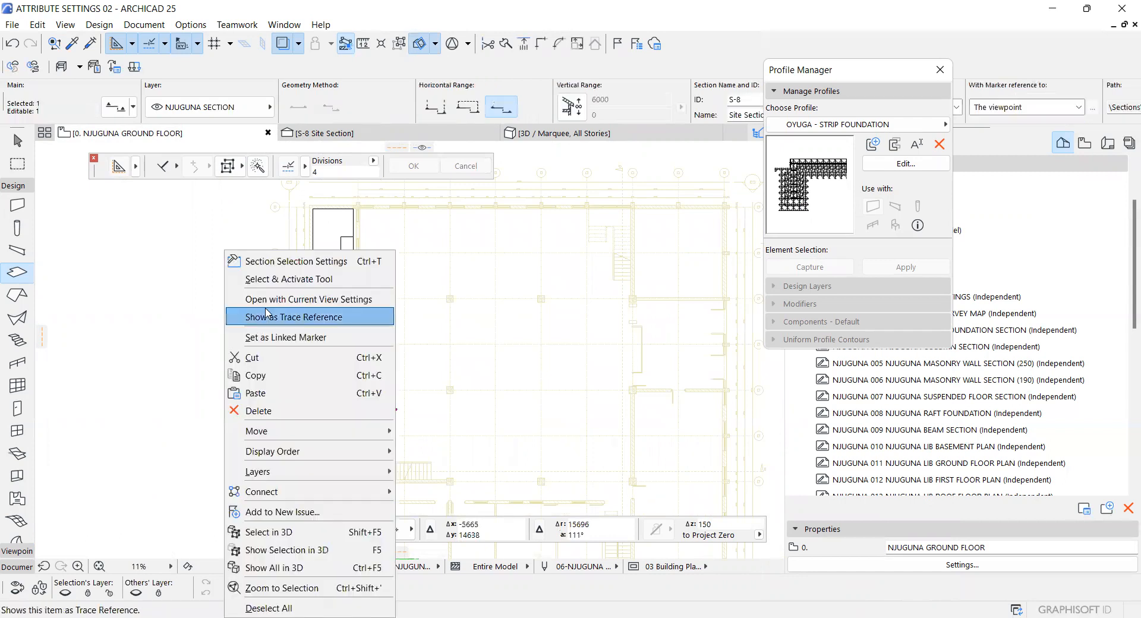
pyautogui.click(271, 299)
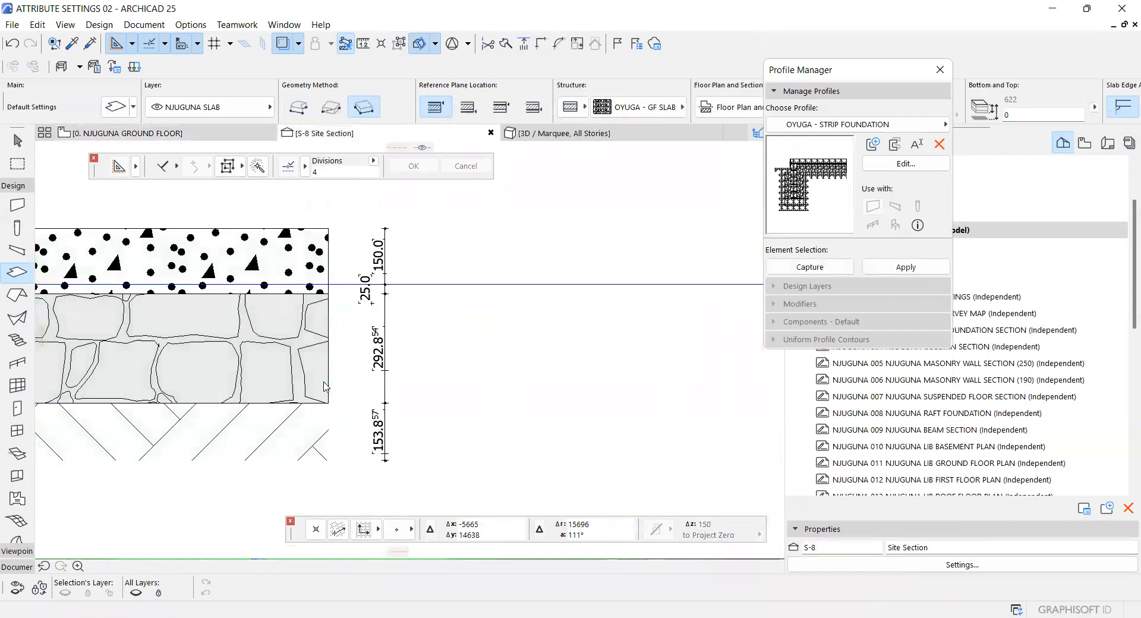
# Move the new slab up 150 mm in the section, aligning its top corner with the top of the foundation's concrete layer
pyautogui.scroll(-4, 339, 384)
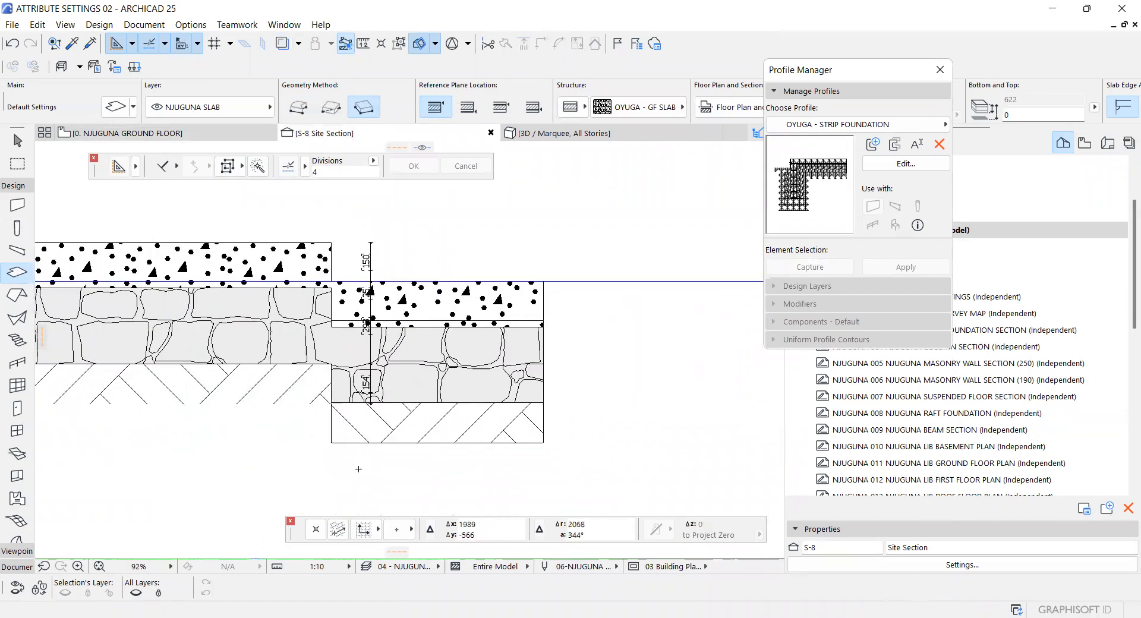
pyautogui.click(345, 290)
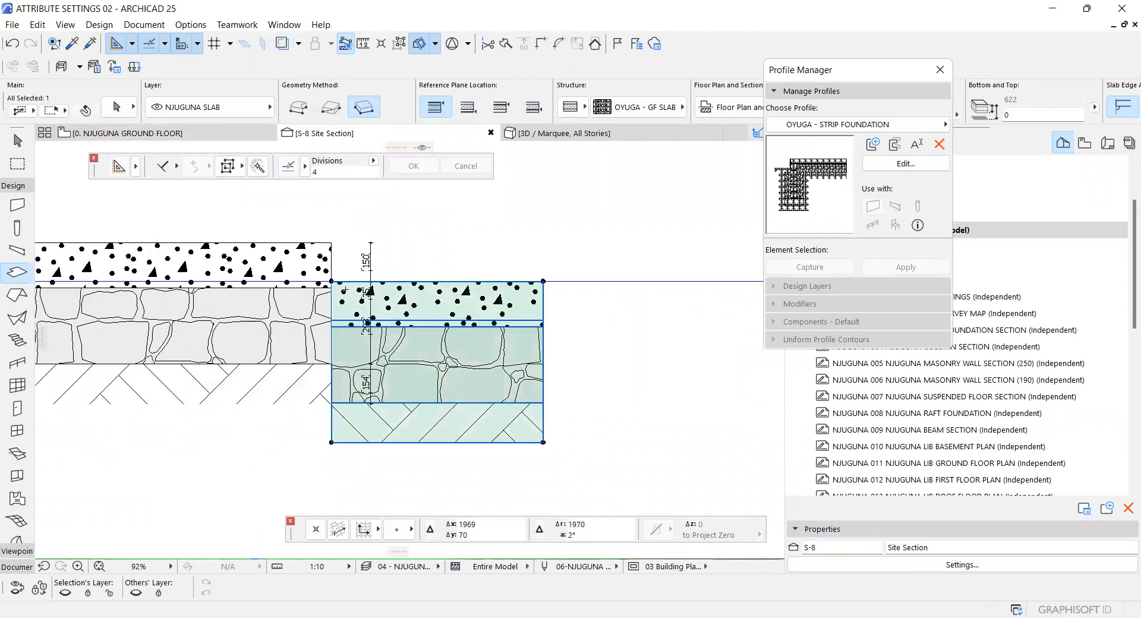
pyautogui.scroll(5, 342, 291)
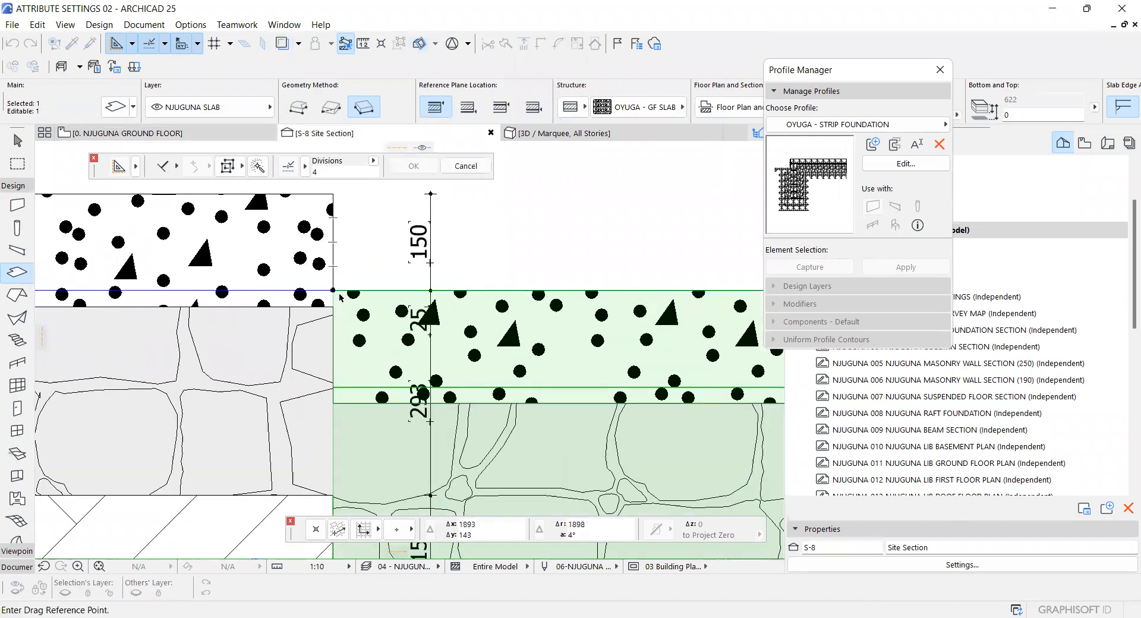
pyautogui.click(334, 292)
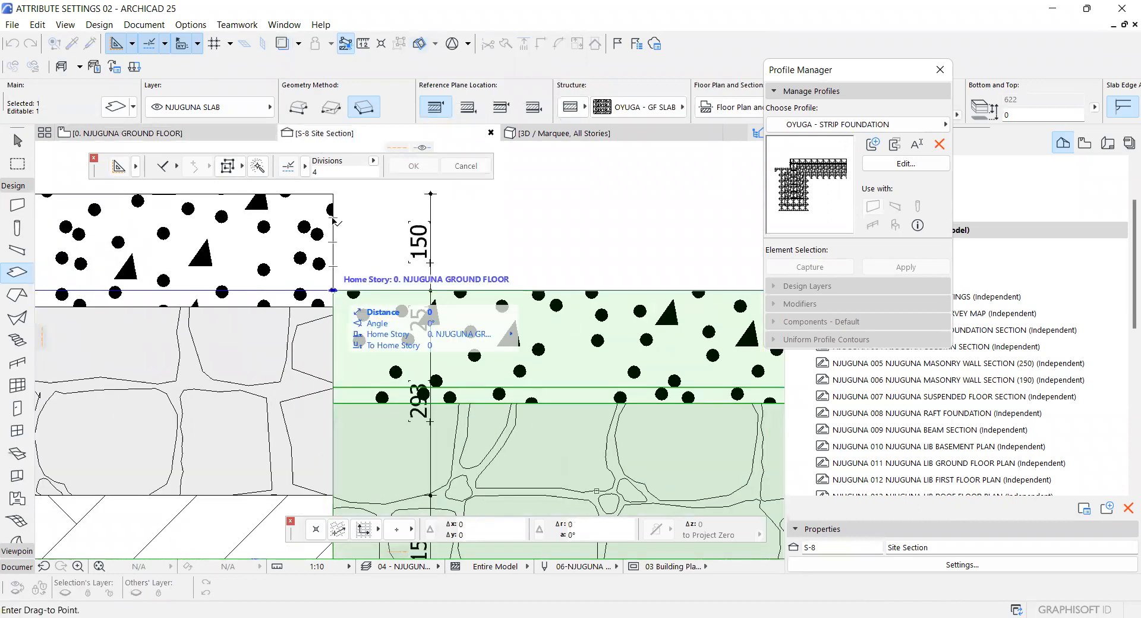
pyautogui.click(334, 195)
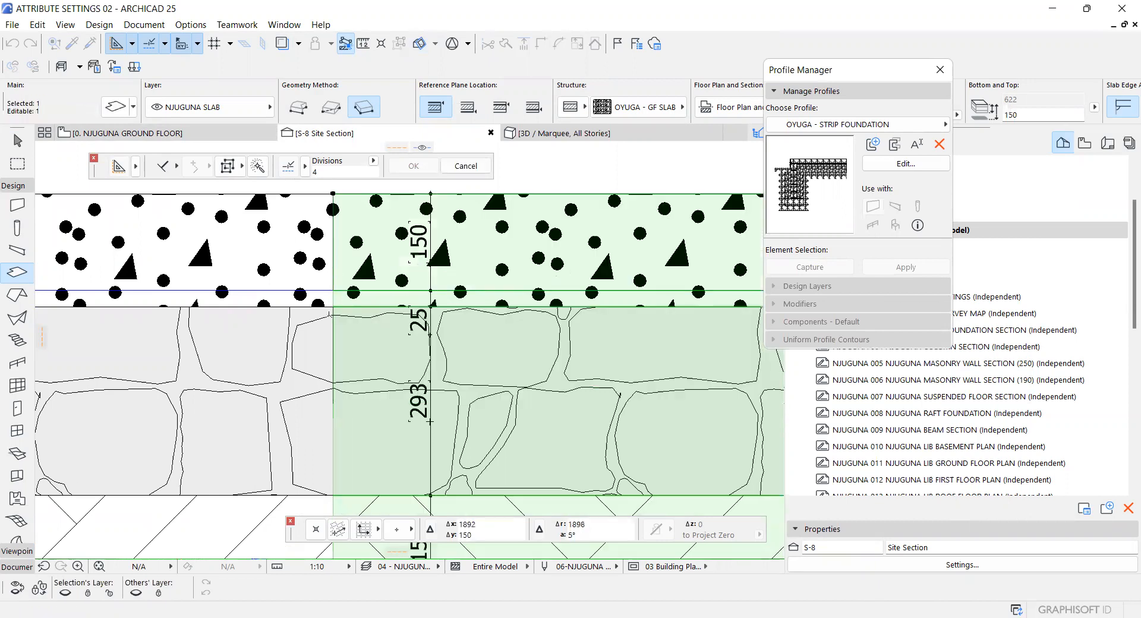
pyautogui.scroll(-3, 279, 375)
pyautogui.click(276, 244)
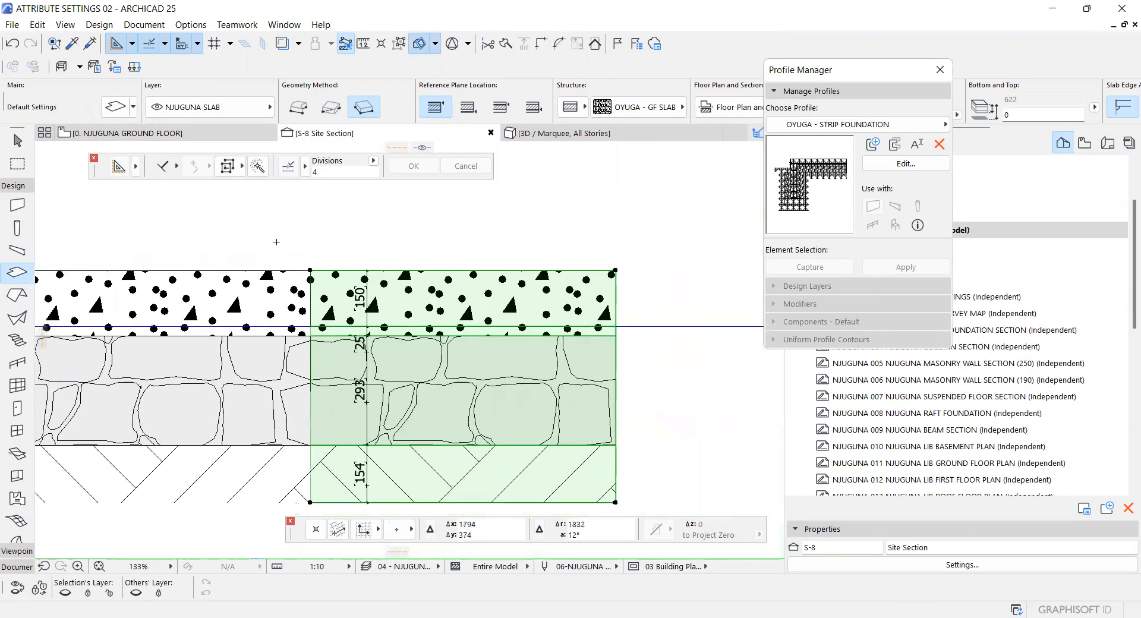
# Examine how the concrete, hardcore and ground layers of the slab line up with the strip foundation in section
pyautogui.scroll(3, 297, 288)
pyautogui.scroll(-3, 298, 267)
pyautogui.moveTo(321, 375); pyautogui.dragTo(308, 330, button='middle')
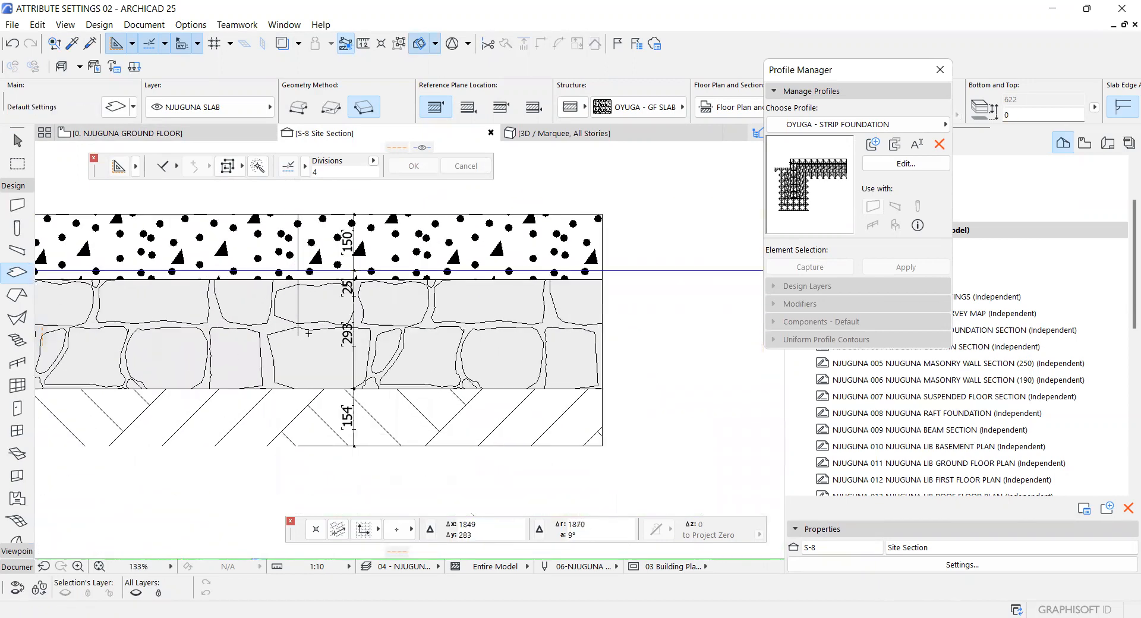
pyautogui.scroll(4, 312, 332)
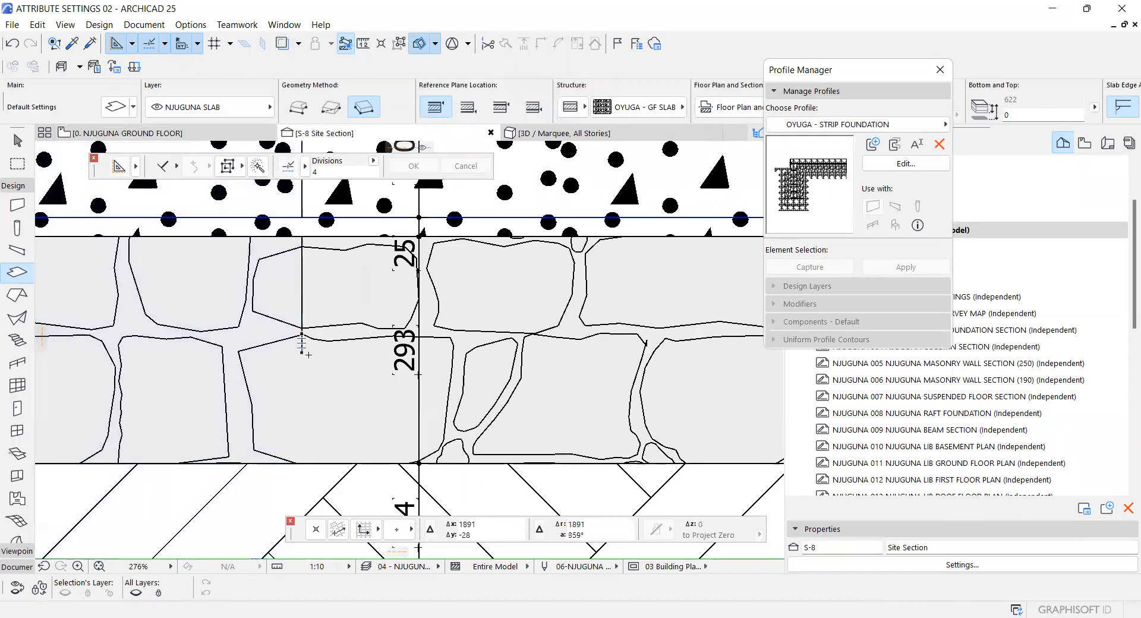
pyautogui.scroll(-5, 306, 306)
pyautogui.scroll(4, 306, 423)
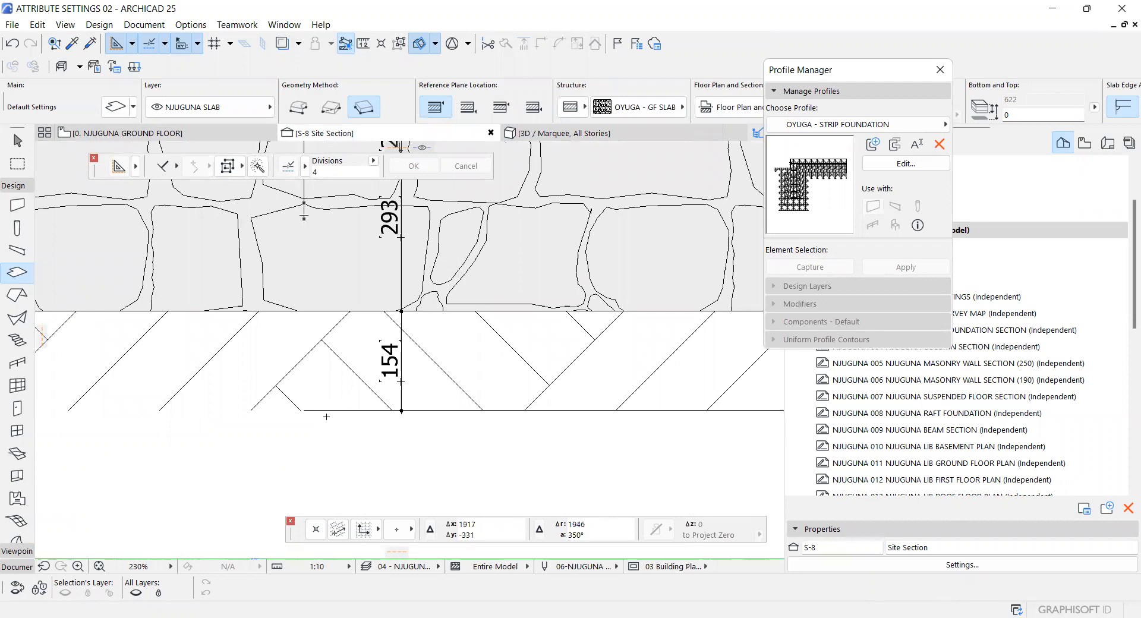
pyautogui.scroll(-6, 326, 417)
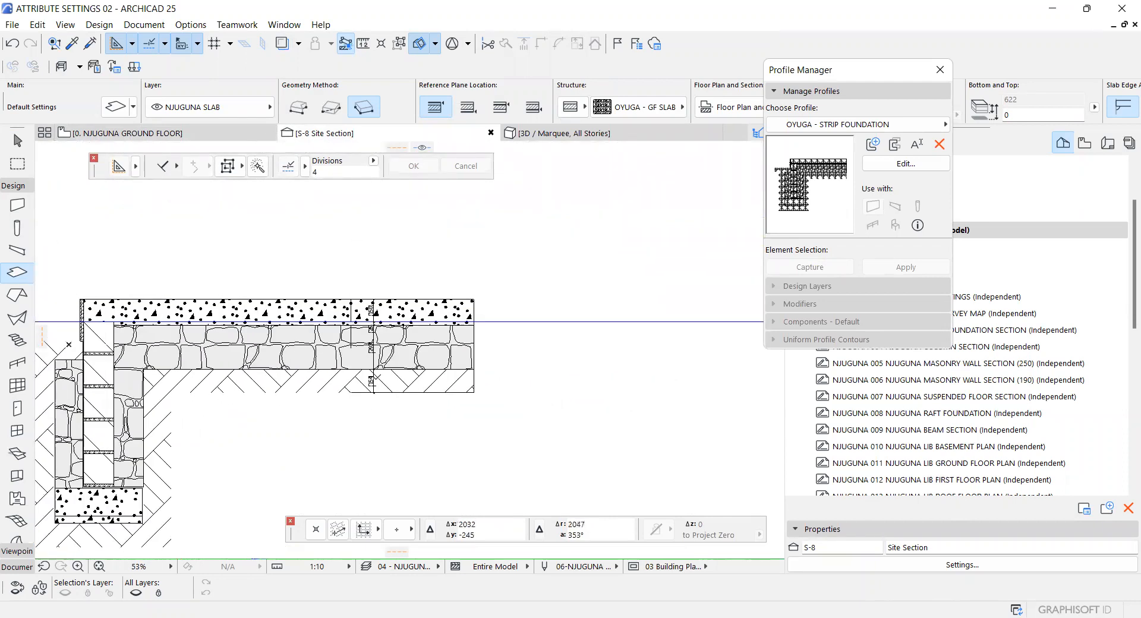
# Show the strip foundation and slab in 3D and examine the layers along the slab's edge
pyautogui.press('F2')
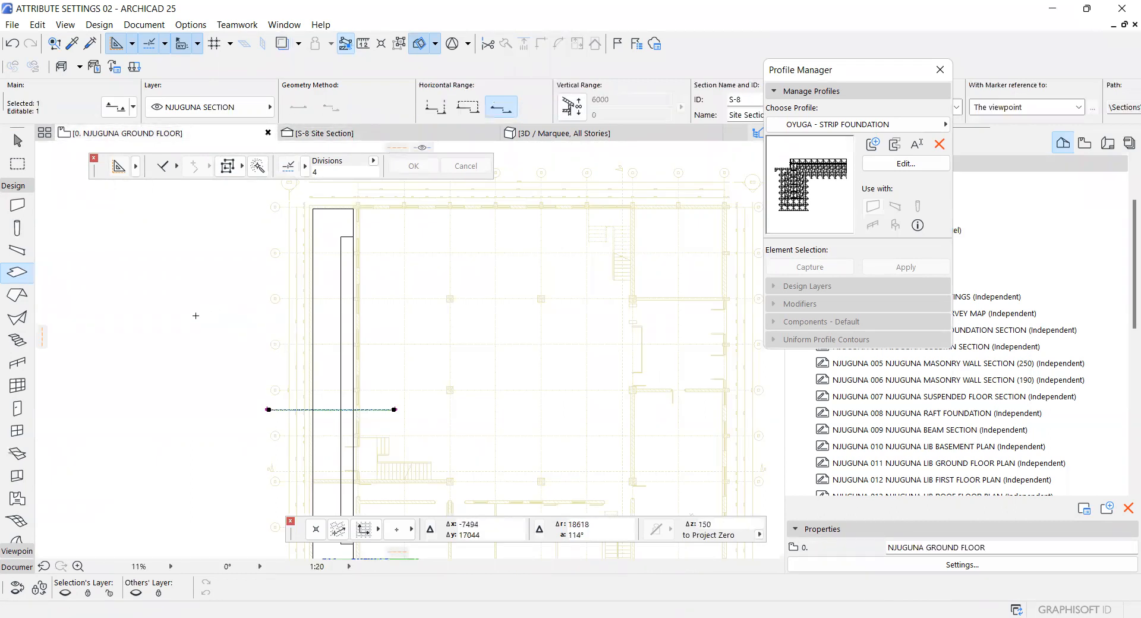
pyautogui.press('Escape')
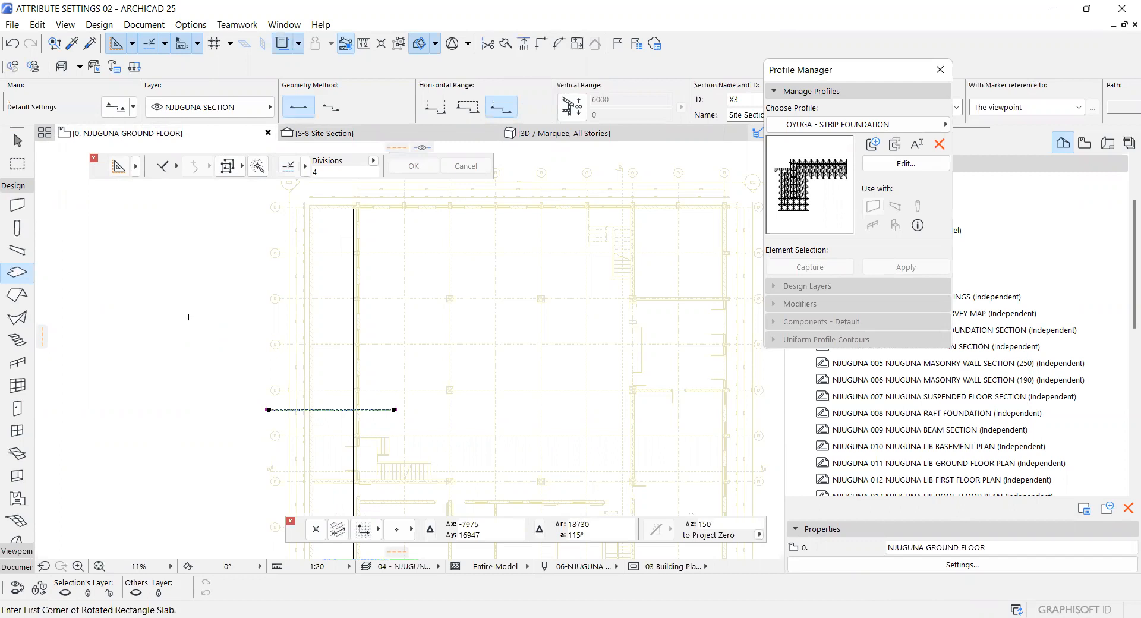
pyautogui.press('F3')
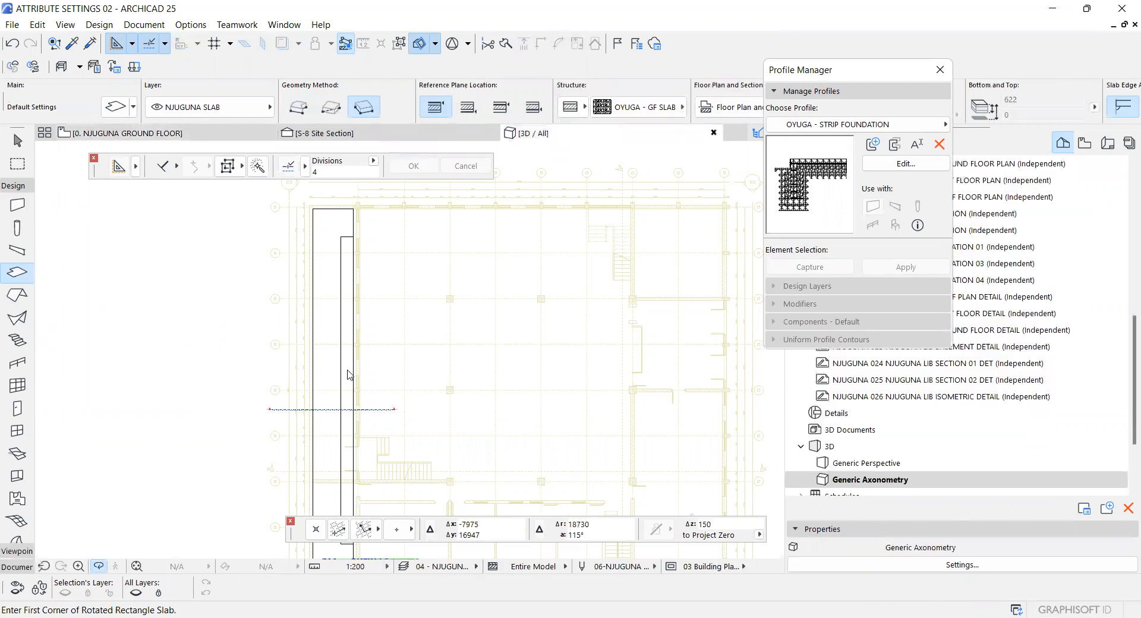
pyautogui.scroll(-4, 284, 352)
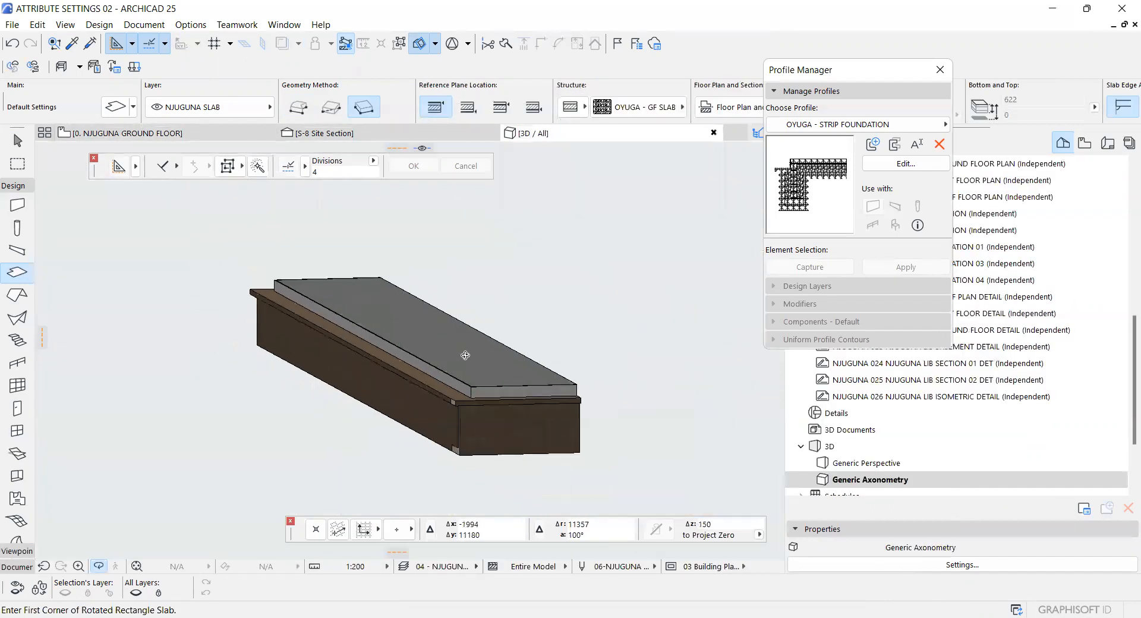
pyautogui.moveTo(491, 350); pyautogui.dragTo(425, 374)
pyautogui.keyDown('shift'); pyautogui.moveTo(306, 460); pyautogui.dragTo(272, 253, button='middle'); pyautogui.keyUp('shift')
pyautogui.scroll(2, 272, 253)
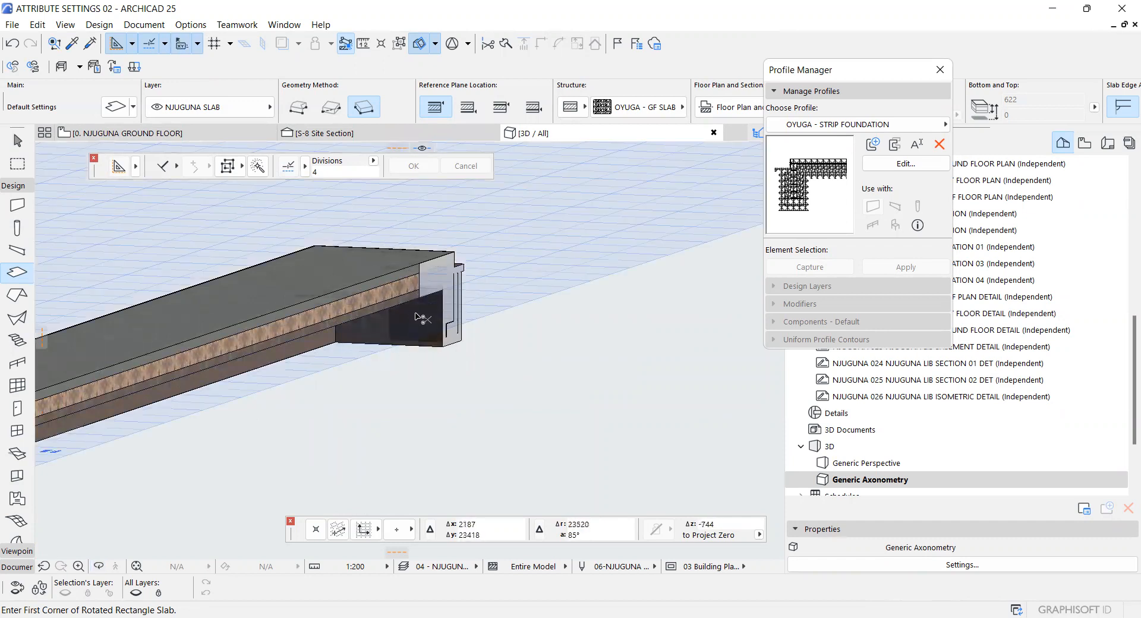
# Set the cut surface display in 3D to Use Element Attributes and check the foundation's end face
pyautogui.hotkey('ctrl', 'Tab')
pyautogui.press('Escape')
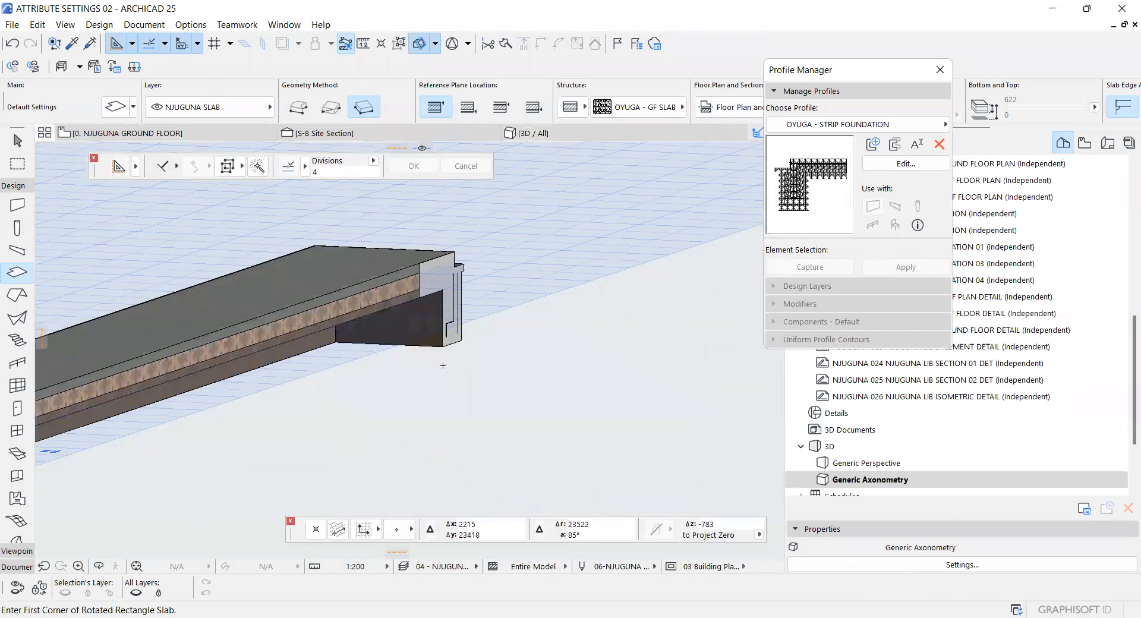
pyautogui.click(65, 24)
pyautogui.moveTo(212, 355)
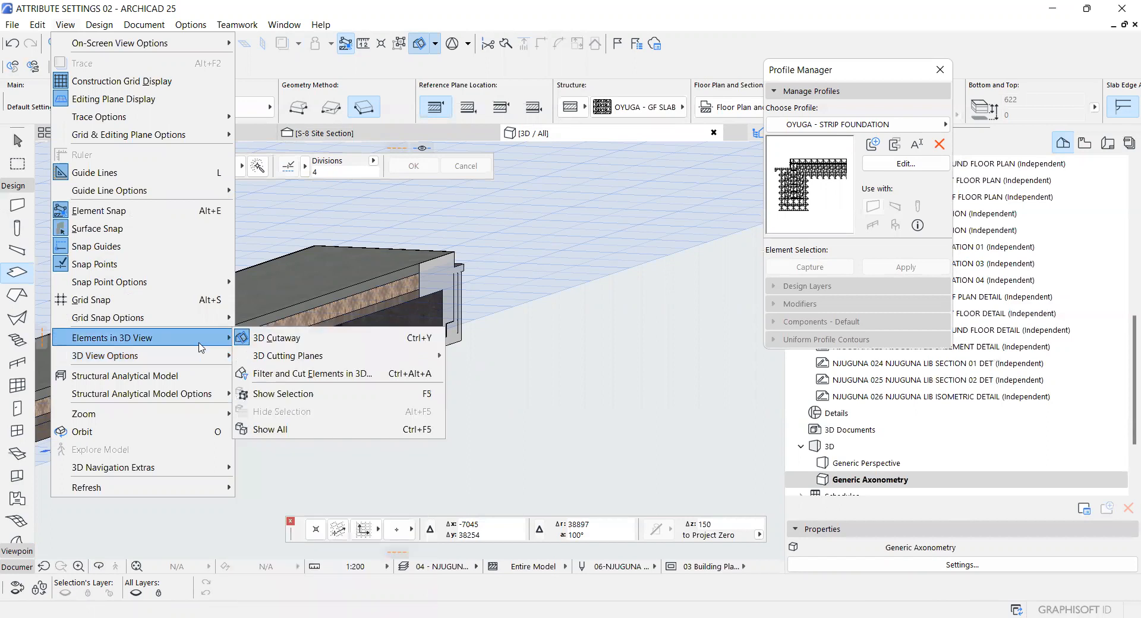
pyautogui.click(273, 373)
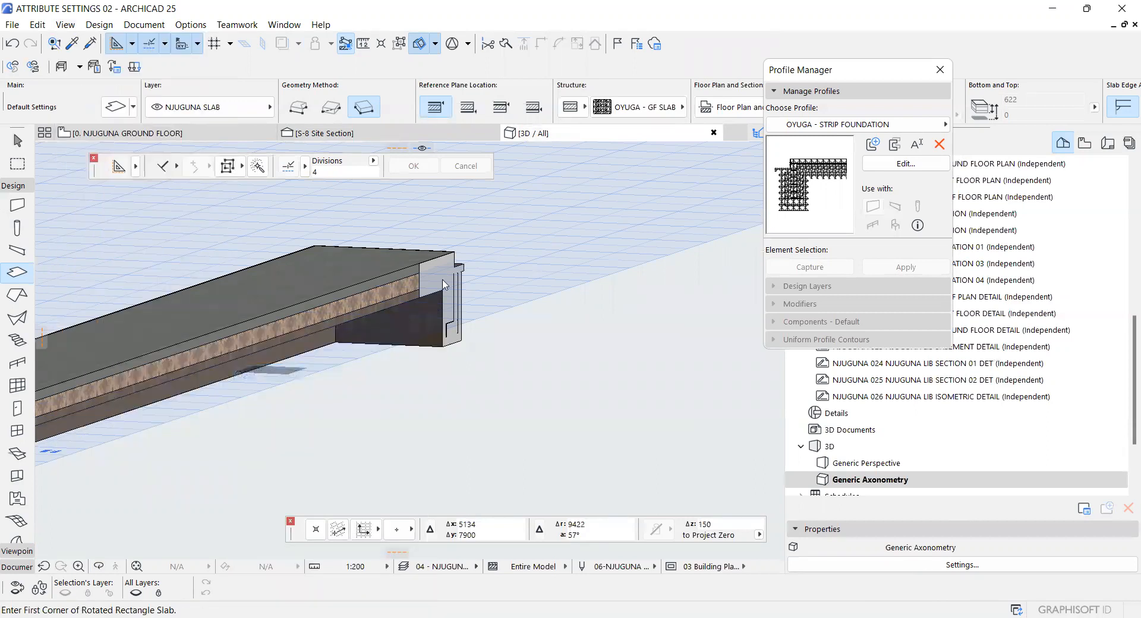
pyautogui.click(460, 297)
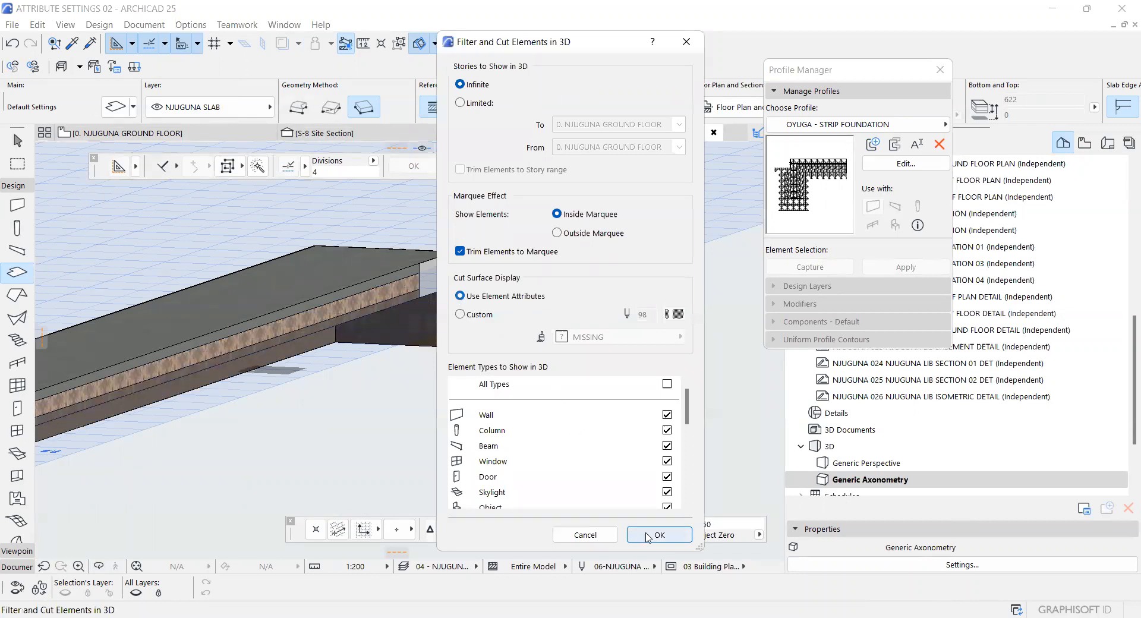
pyautogui.scroll(3, 438, 276)
pyautogui.scroll(-5, 427, 323)
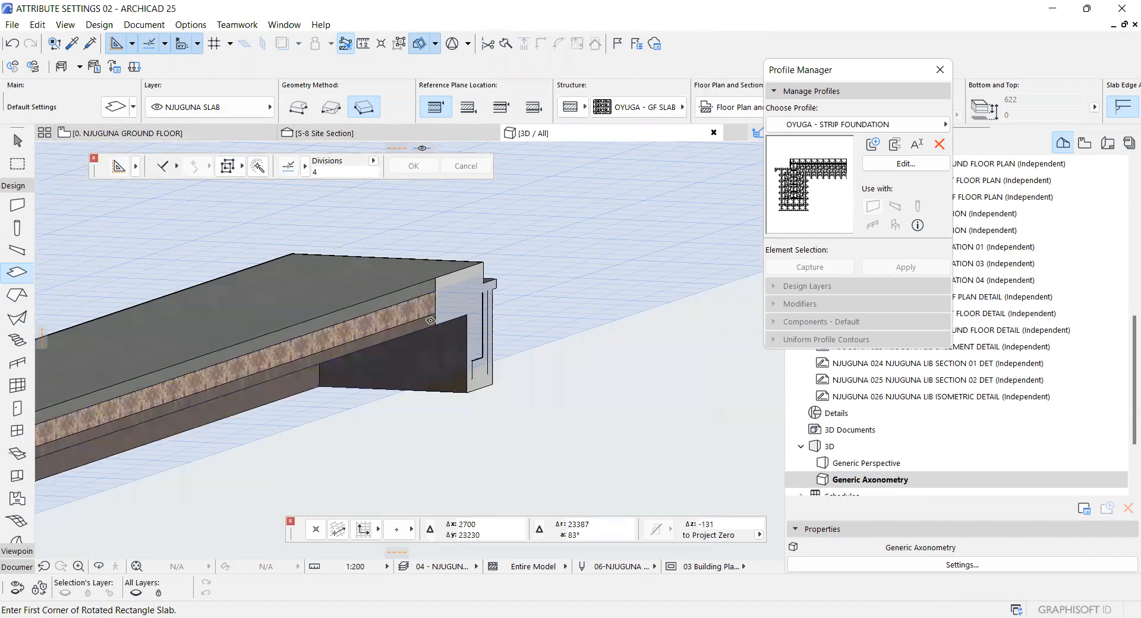
pyautogui.scroll(3, 285, 375)
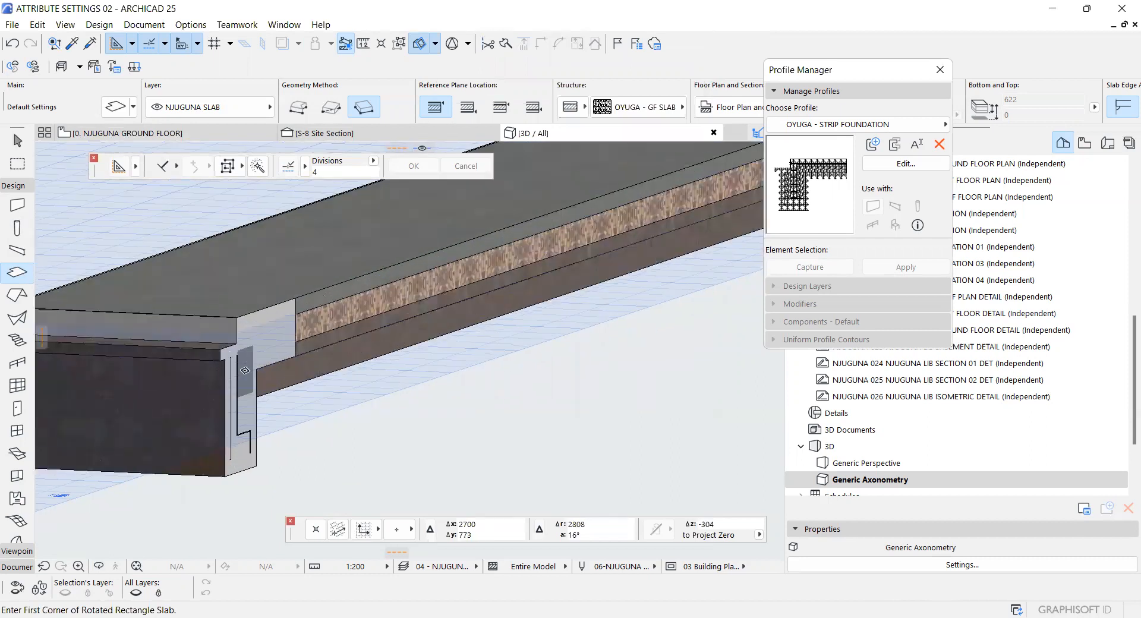
# Draw a marquee on the ground floor plan over the slab and strip foundation, cutting them lengthwise, and show the enclosed part in 3D
pyautogui.press('F2')
pyautogui.press('m')
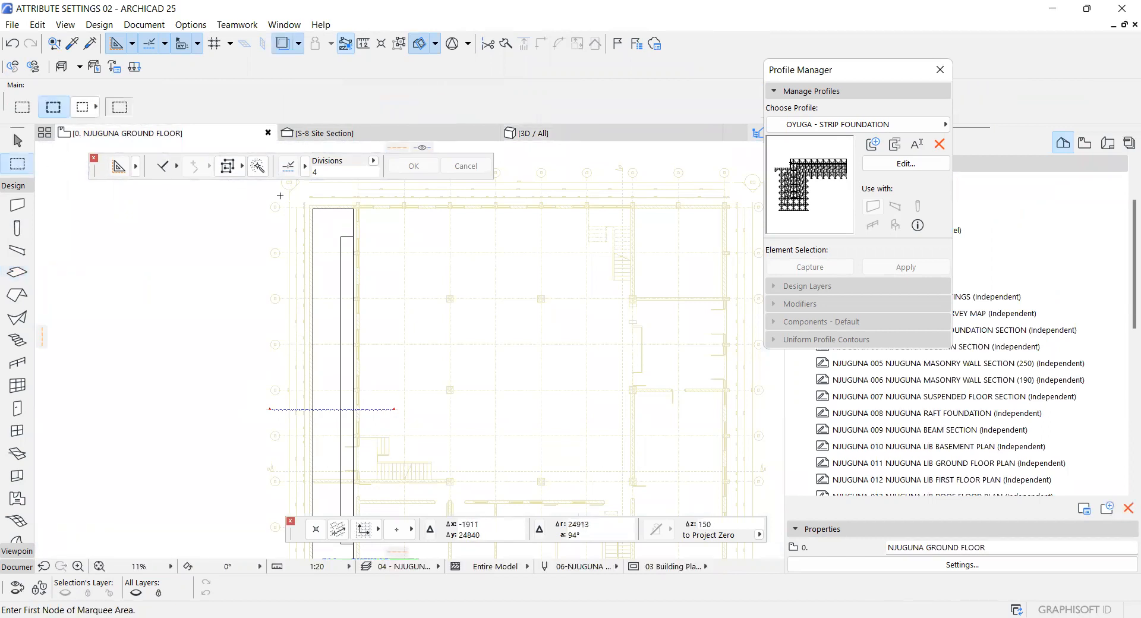
pyautogui.click(298, 224)
pyautogui.scroll(5, 315, 371)
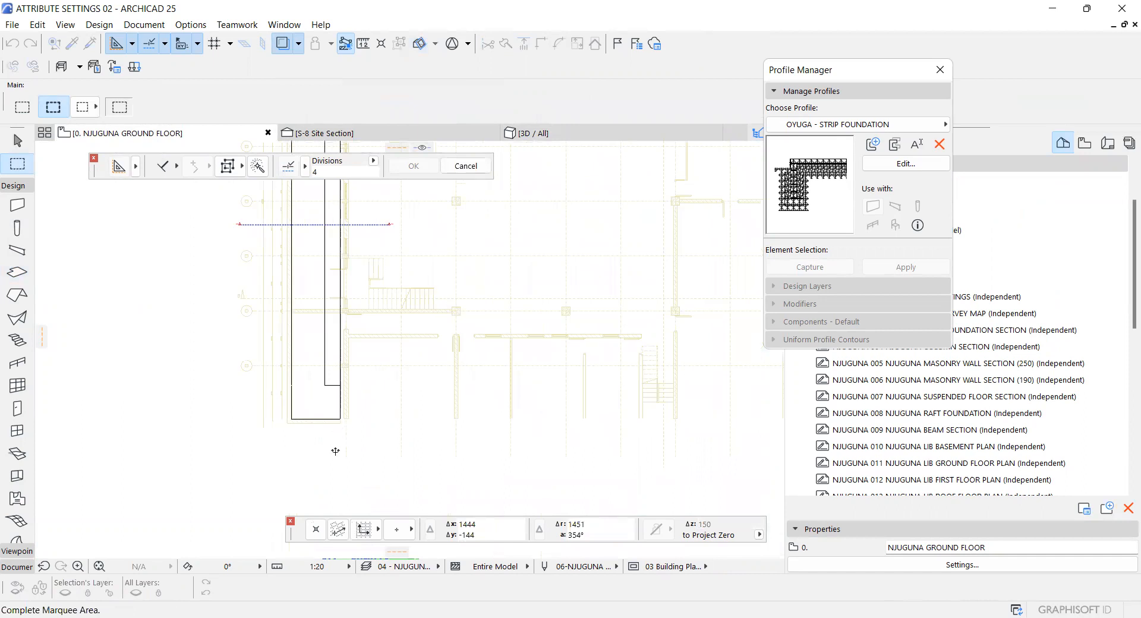
pyautogui.click(335, 451)
pyautogui.press('F5')
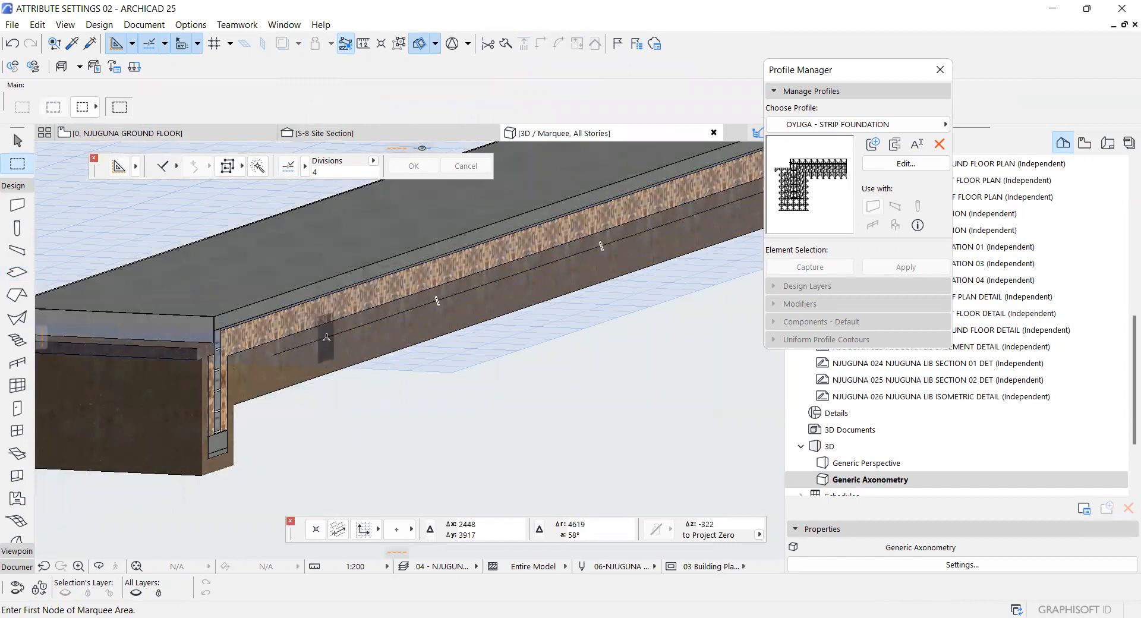
# Examine the hardcore, walling and ground layers along the cut faces of the strip foundation and slab in 3D
pyautogui.keyDown('shift'); pyautogui.moveTo(343, 337); pyautogui.dragTo(148, 293, button='middle'); pyautogui.keyUp('shift')
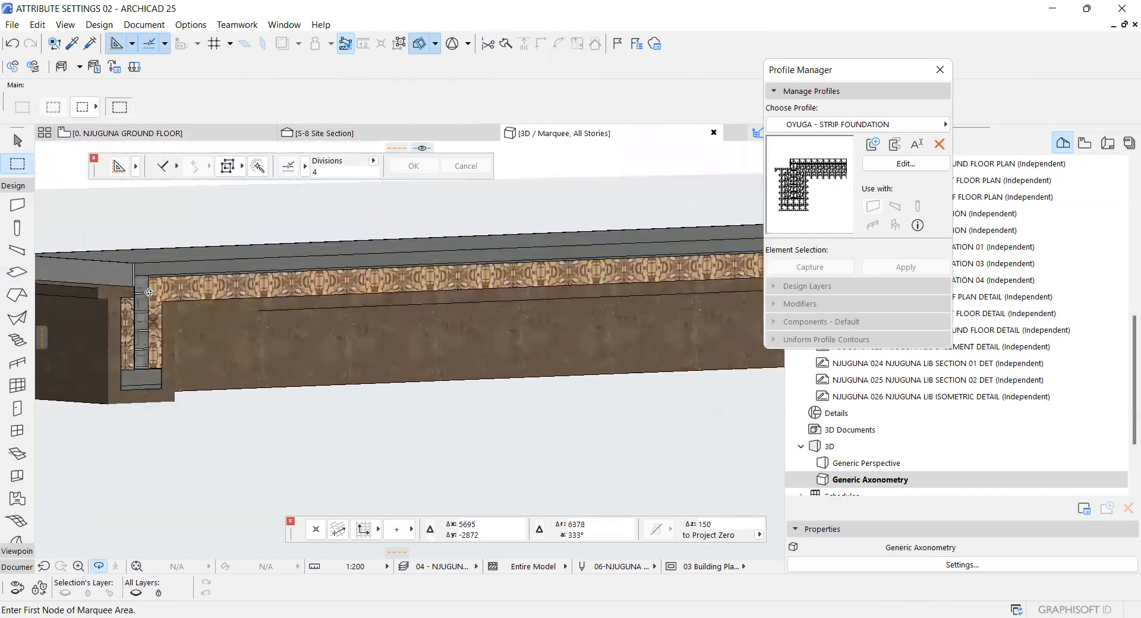
pyautogui.scroll(2, 148, 293)
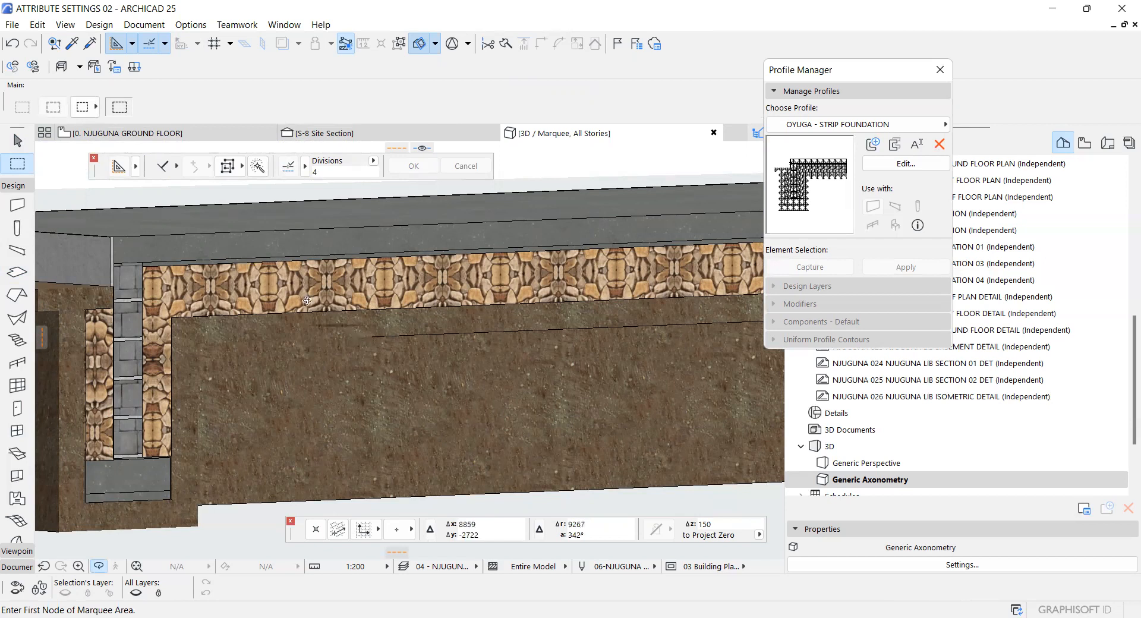
pyautogui.scroll(-3, 255, 276)
pyautogui.scroll(-5, 190, 284)
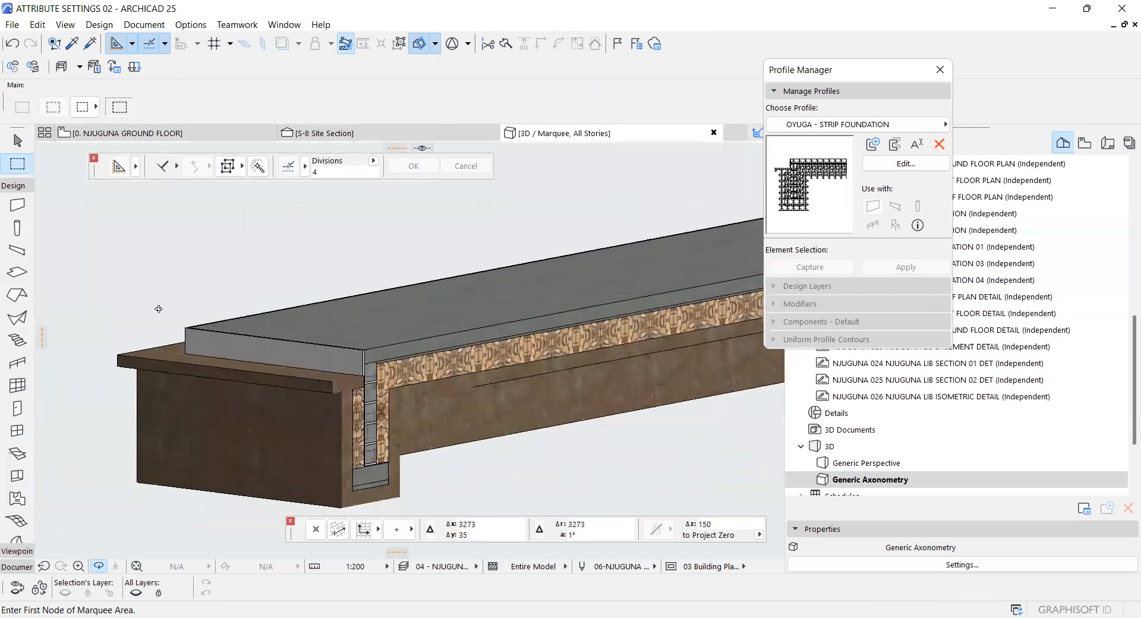
pyautogui.scroll(-2, 180, 366)
pyautogui.scroll(4, 382, 348)
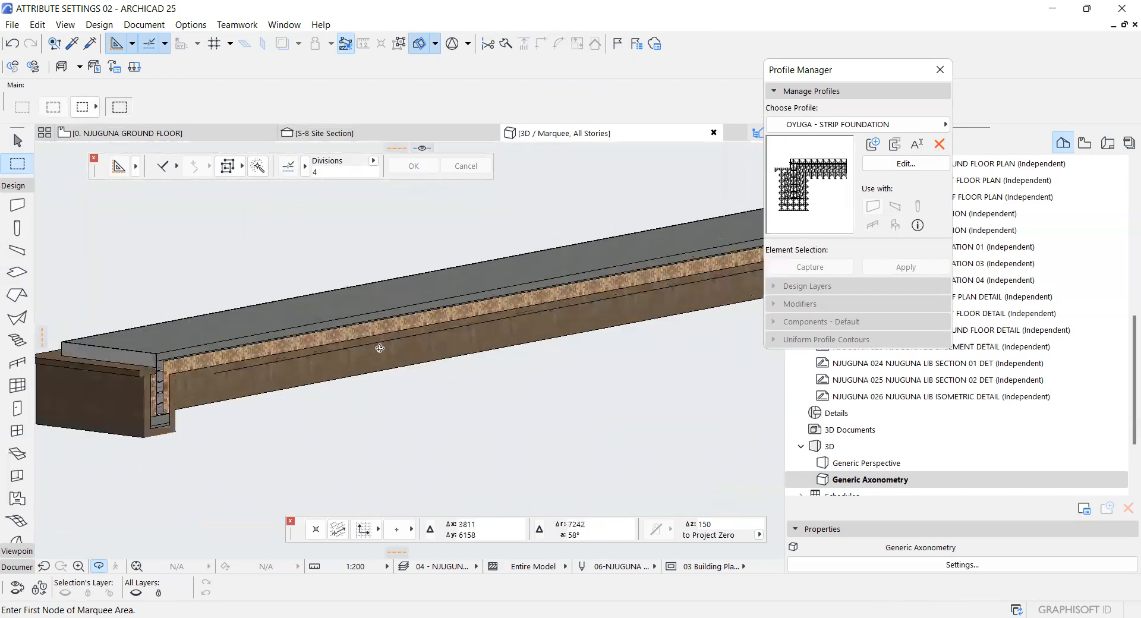
pyautogui.scroll(-3, 255, 337)
pyautogui.scroll(4, 175, 371)
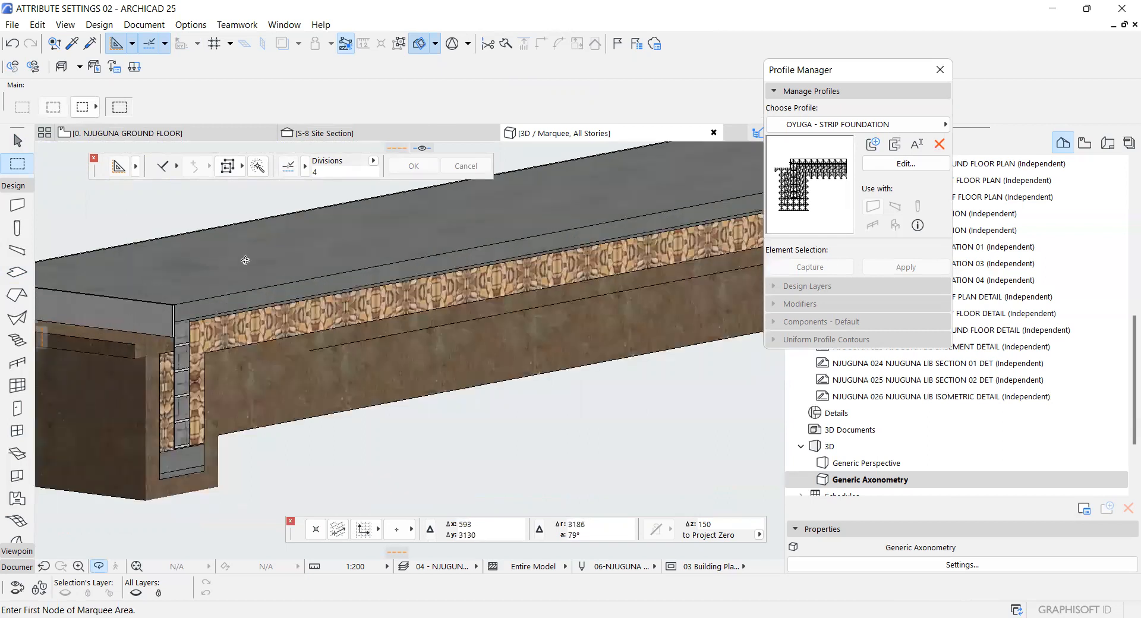
pyautogui.scroll(-1, 209, 331)
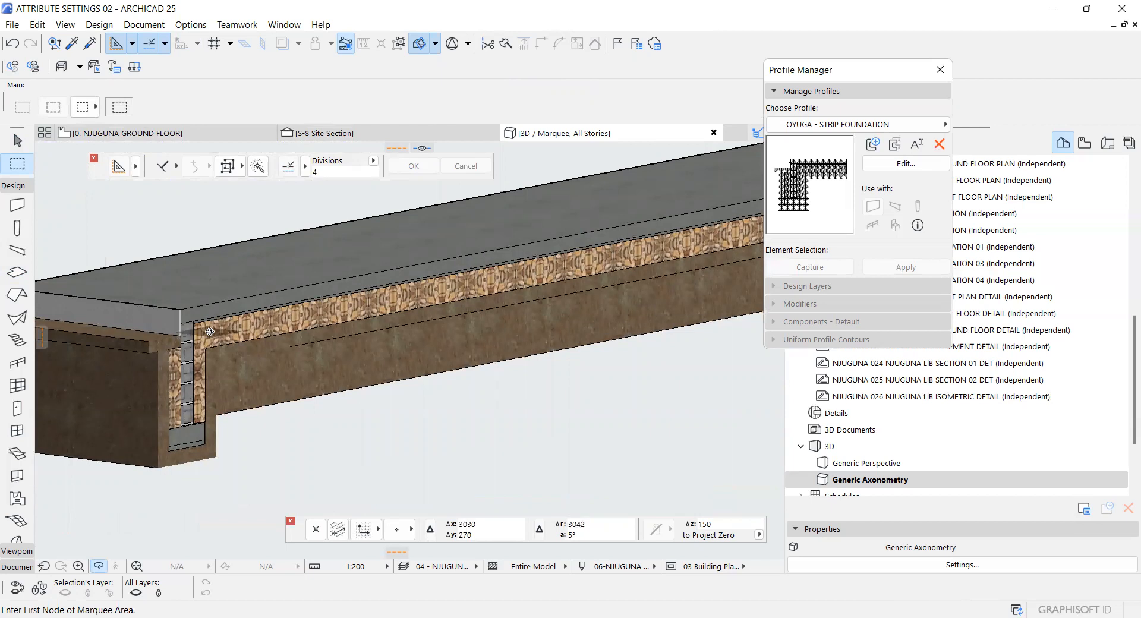
# Return to the ground floor plan, close the Profile Manager and show the project's view map
pyautogui.press('F2')
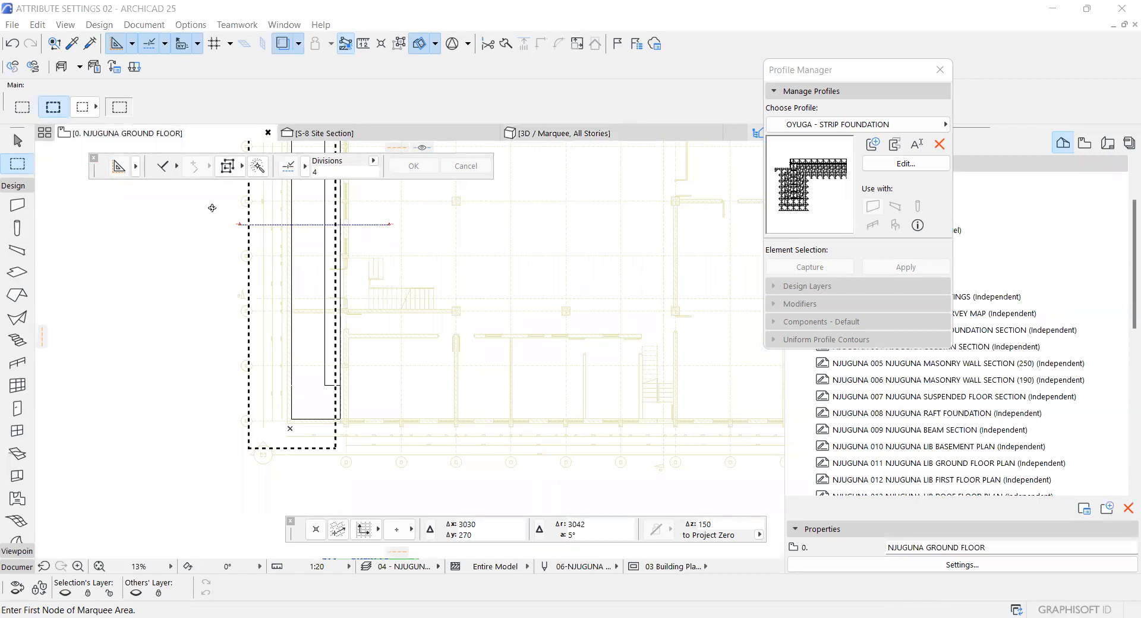
pyautogui.click(943, 74)
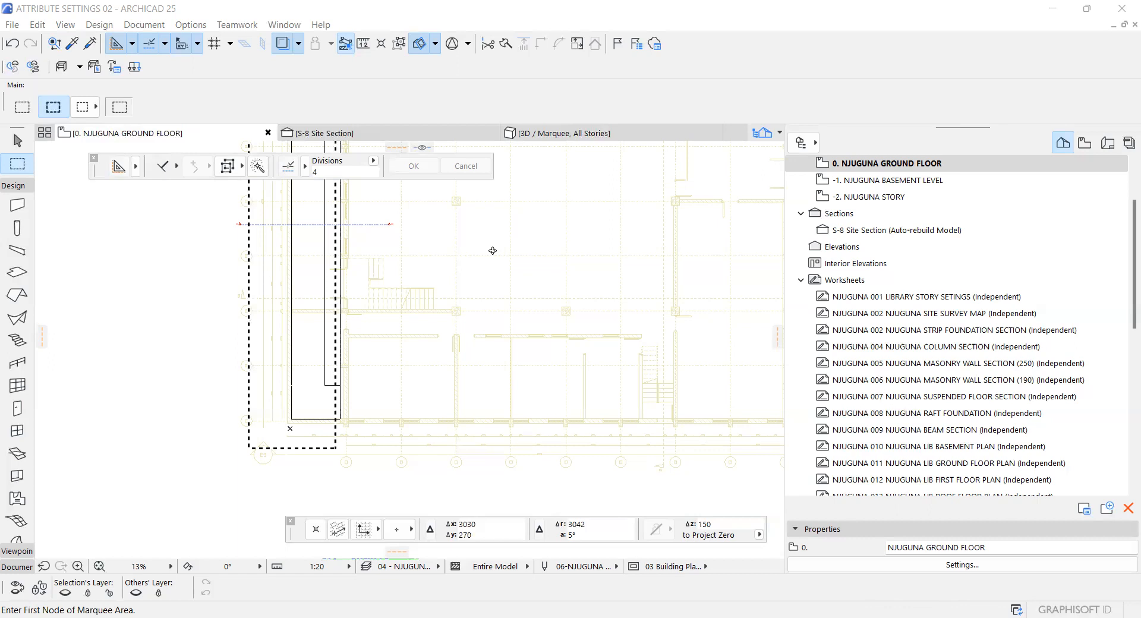
pyautogui.click(1088, 149)
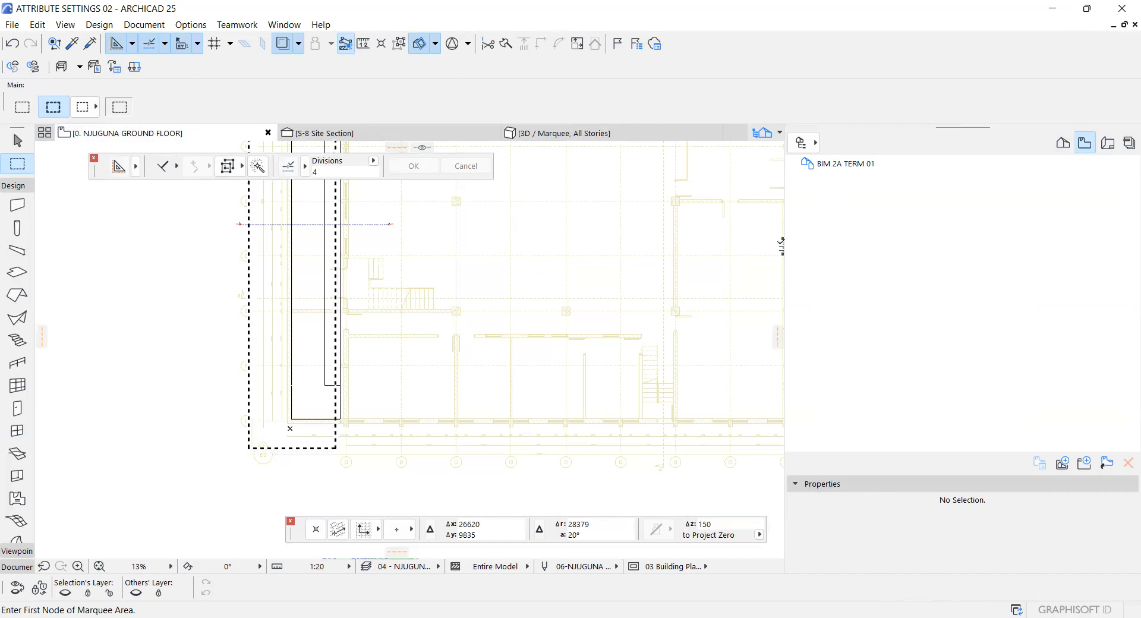
# Create a view folder named 01 - OYUGA LIBRARY SCHEME DRAFTING under BIM 2A TERM 01
pyautogui.click(840, 164)
pyautogui.rightClick(839, 165)
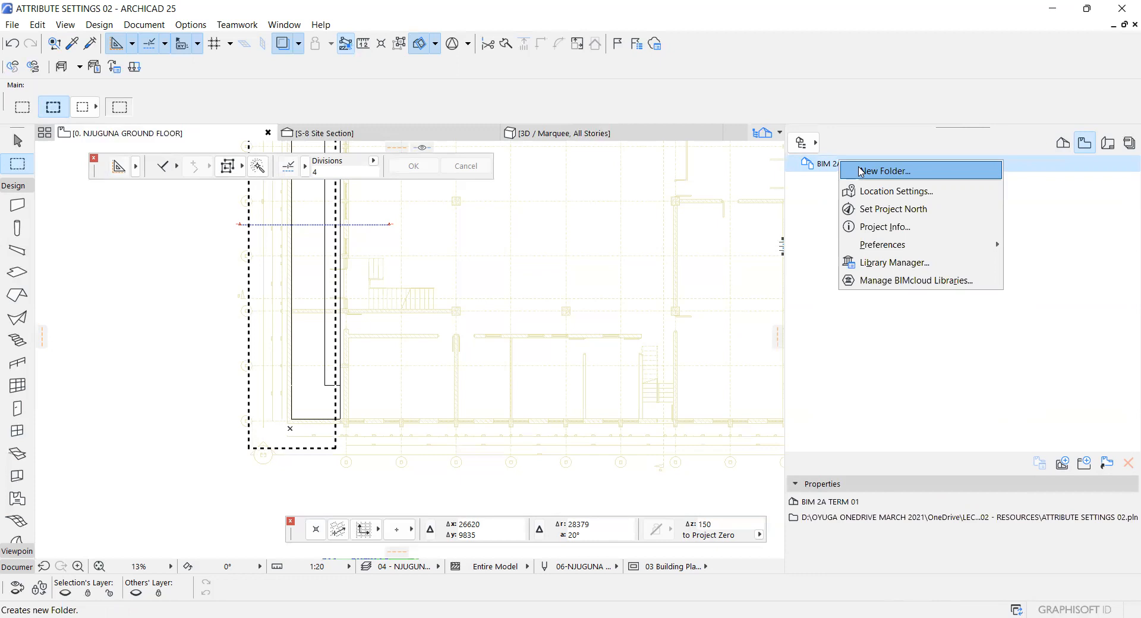
pyautogui.click(861, 172)
pyautogui.write('01 - ')
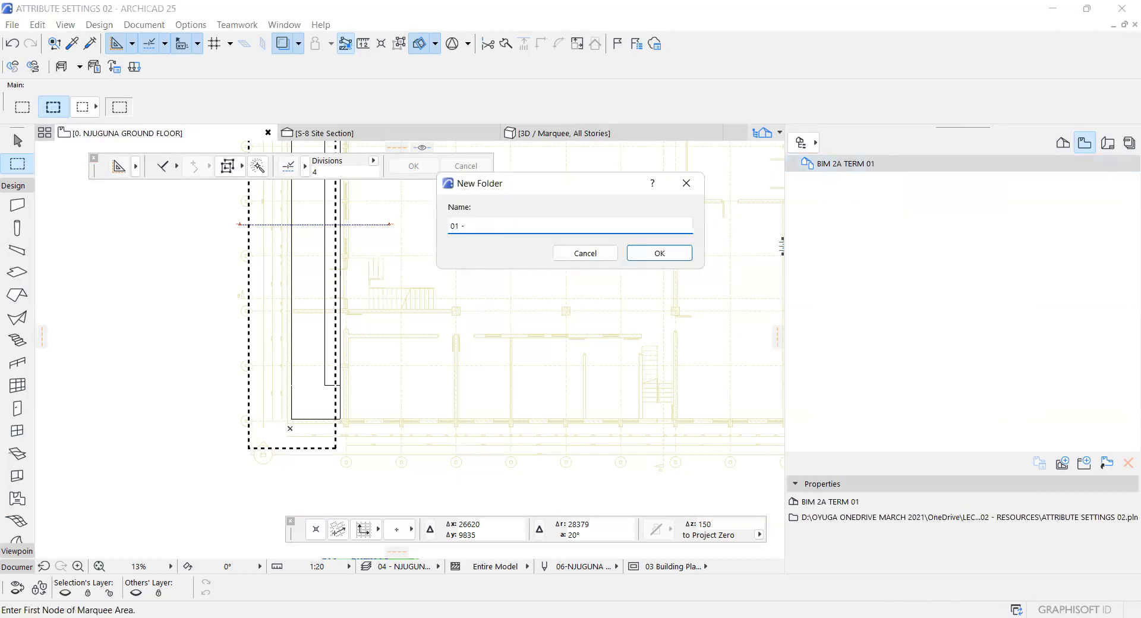
pyautogui.write('OYUGA LIBRARY SCHEME DRAFTING')
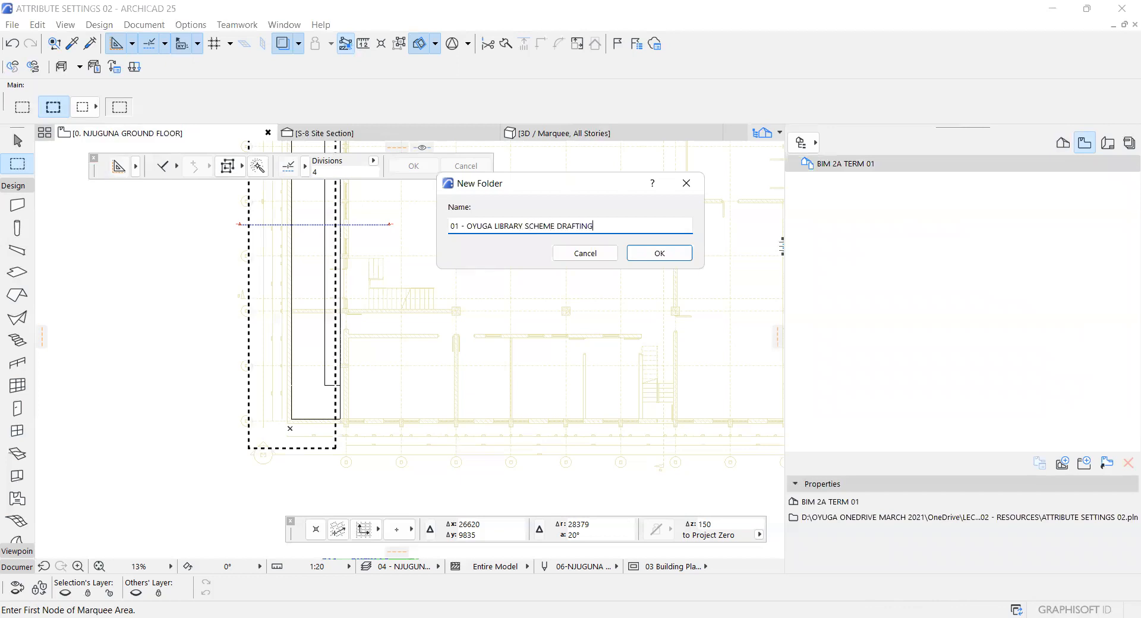
pyautogui.click(660, 253)
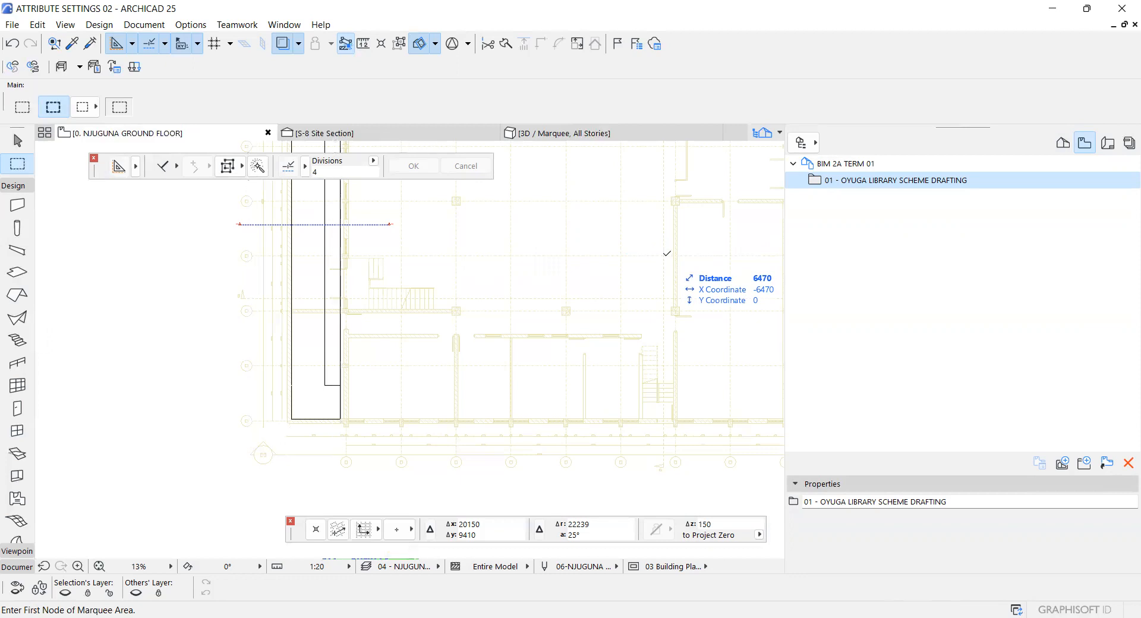
# Show the marquee-cut model in 3D and create a second view folder named 02 - OYUGA MODELLING under BIM 2A TERM 01
pyautogui.press('F5')
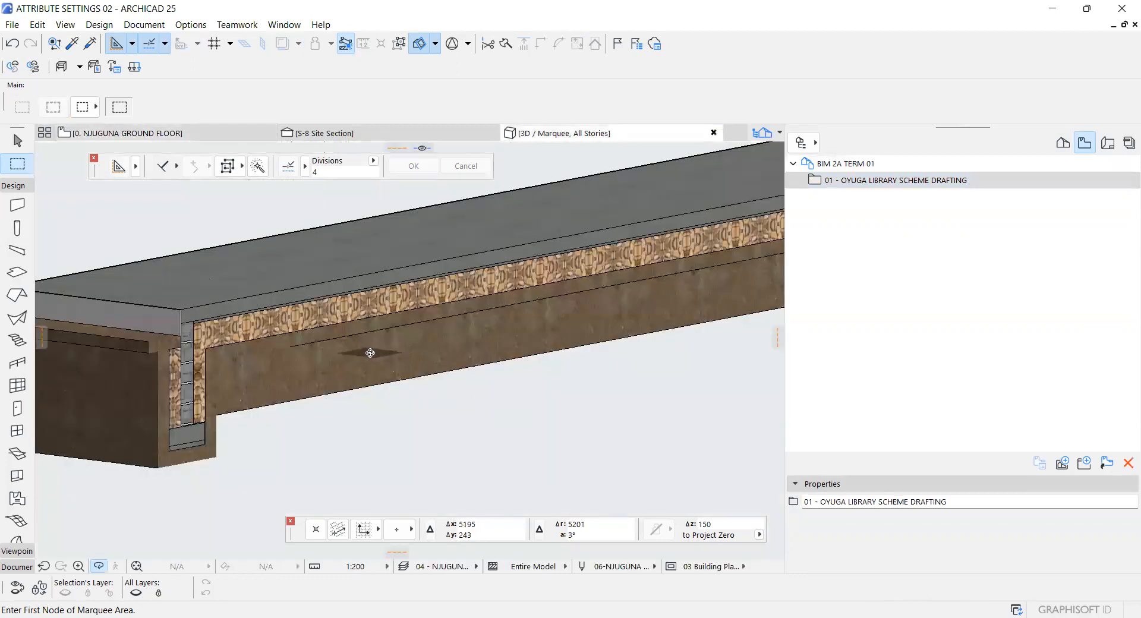
pyautogui.scroll(-5, 345, 359)
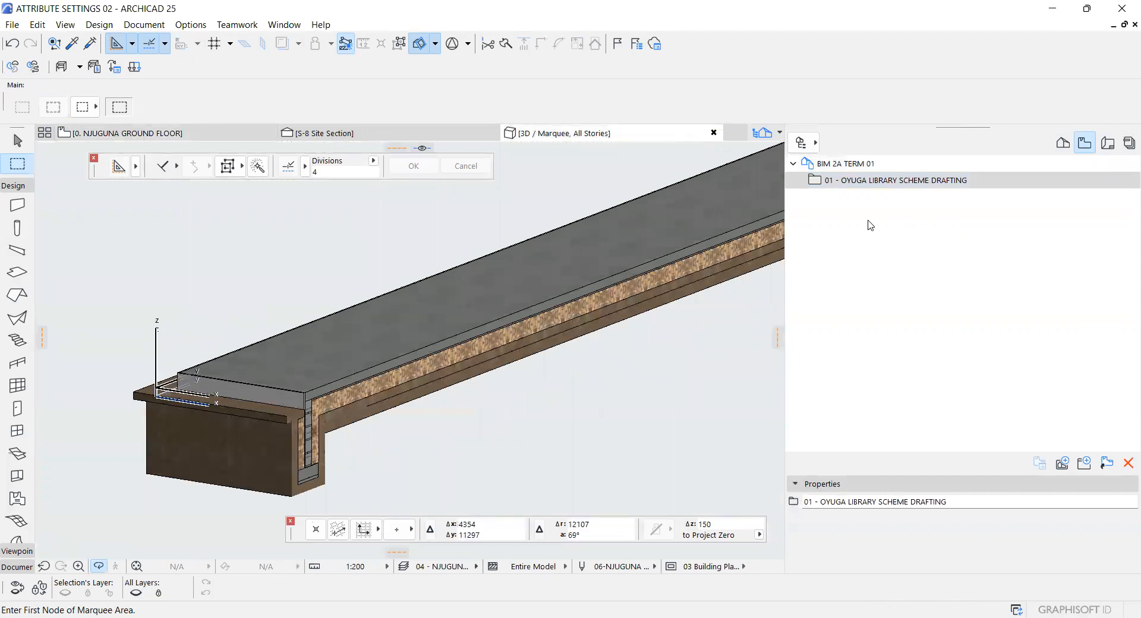
pyautogui.click(856, 170)
pyautogui.rightClick(875, 181)
pyautogui.click(878, 176)
pyautogui.write('OYUG')
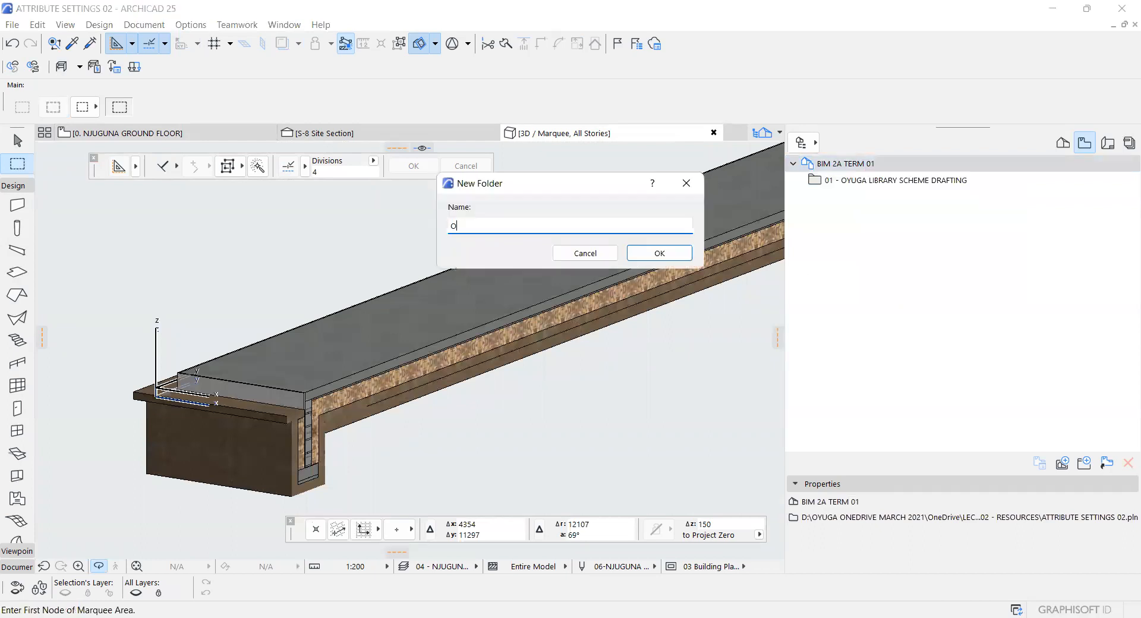
pyautogui.write('A MO')
pyautogui.write('02 -')
pyautogui.click(659, 253)
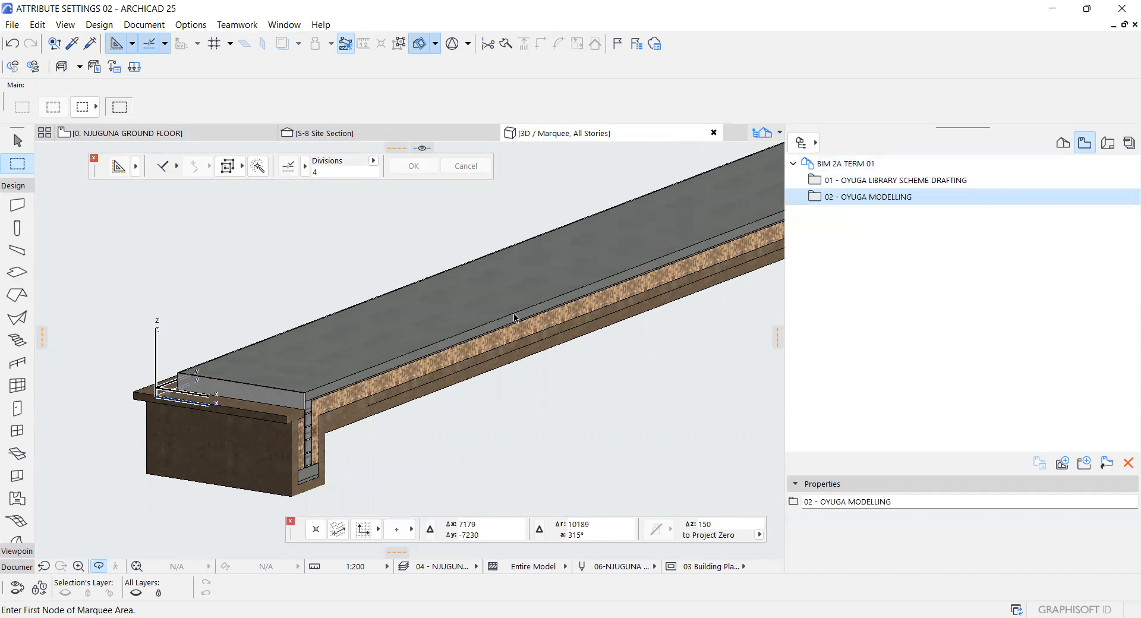
# Set the 3D parallel projection to isometric axonometry with a camera azimuth of 270°
pyautogui.hotkey('ctrl', 'shift', 'F3')
pyautogui.click(605, 178)
pyautogui.click(714, 173)
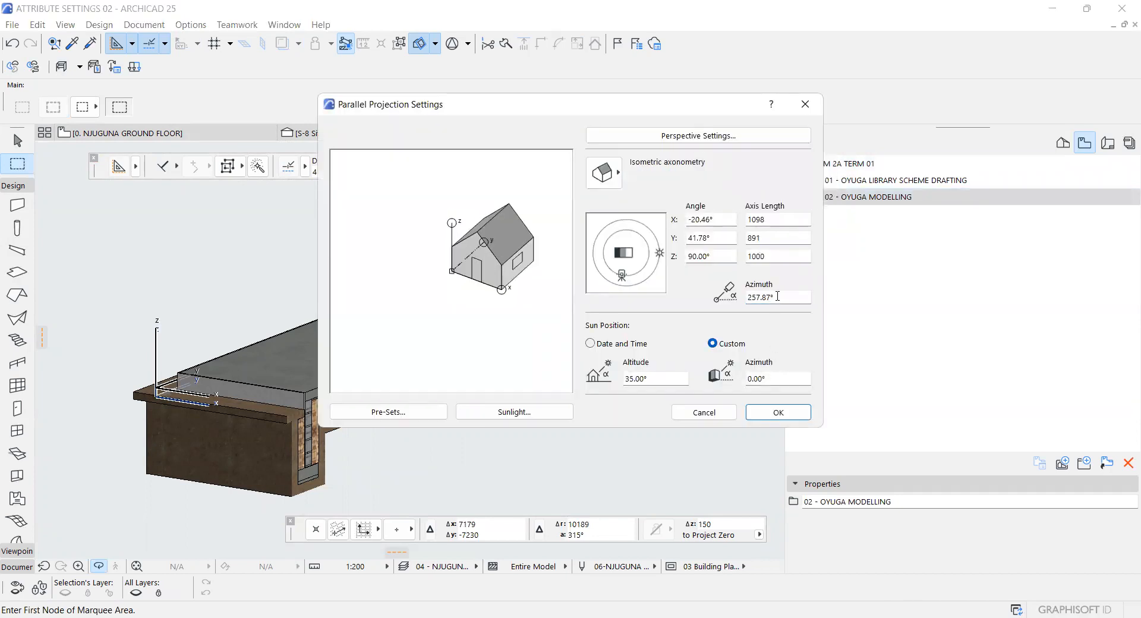
pyautogui.moveTo(777, 296); pyautogui.dragTo(714, 295)
pyautogui.write('270')
pyautogui.press('Return')
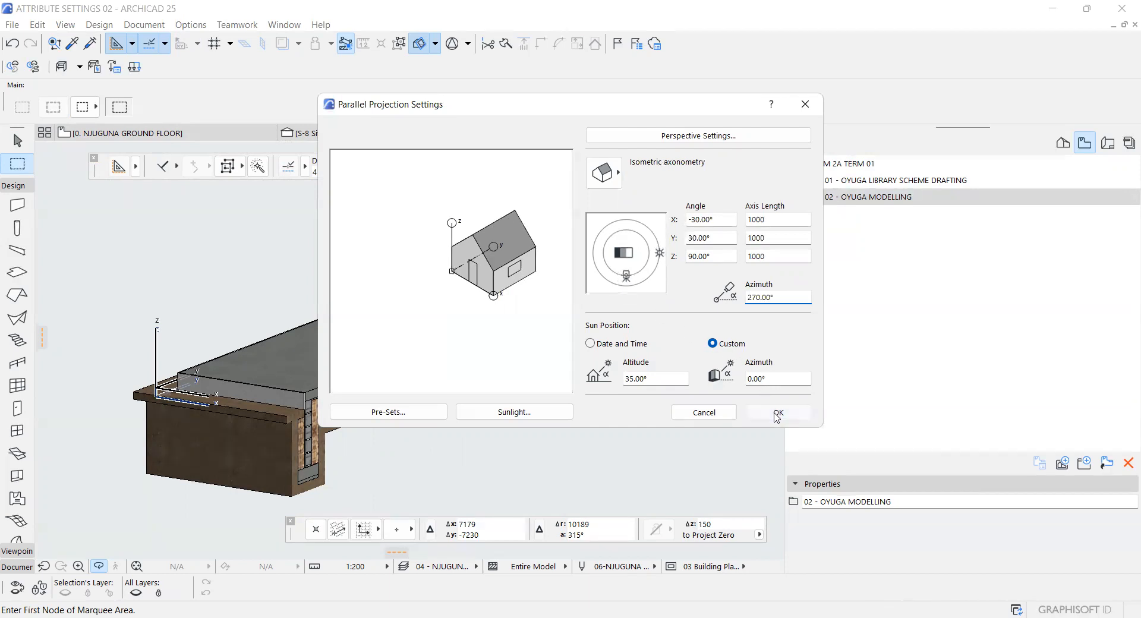
pyautogui.press('Return')
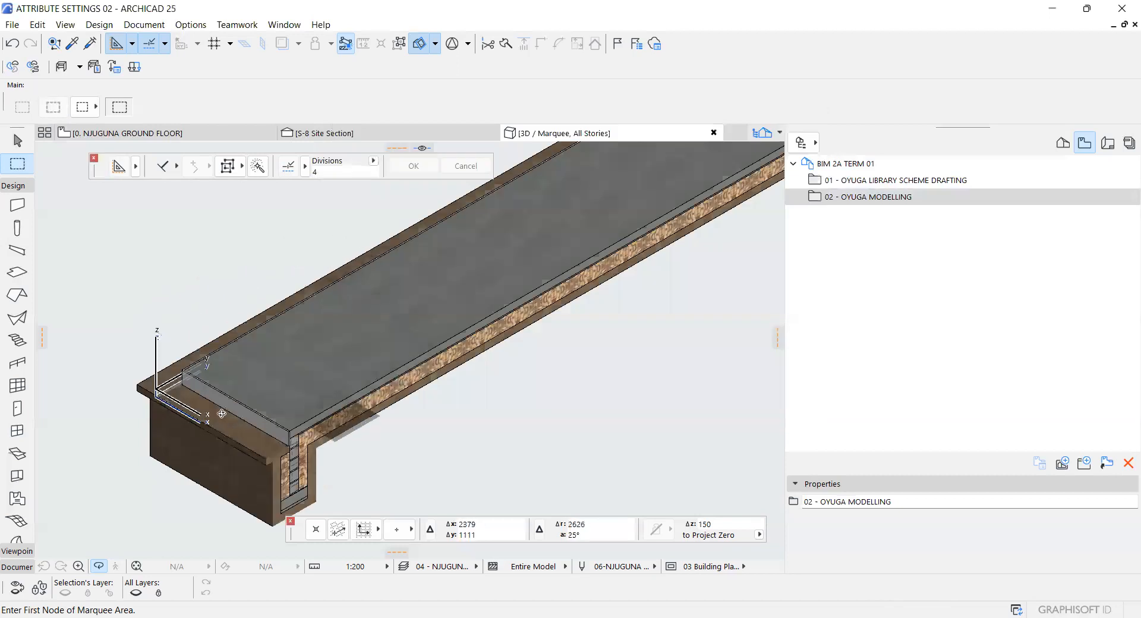
# Save the current 3D view in the 02 - OYUGA MODELLING folder with the custom ID OYUGGA ISOMETRIC VIEW 01
pyautogui.rightClick(879, 199)
pyautogui.click(896, 222)
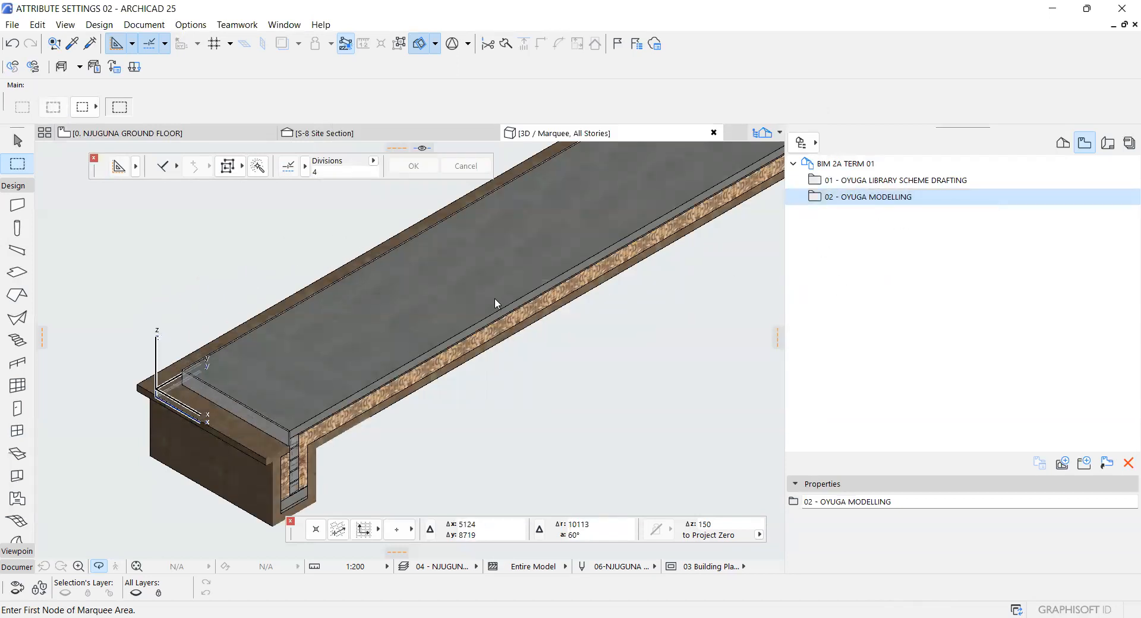
pyautogui.click(549, 69)
pyautogui.click(523, 110)
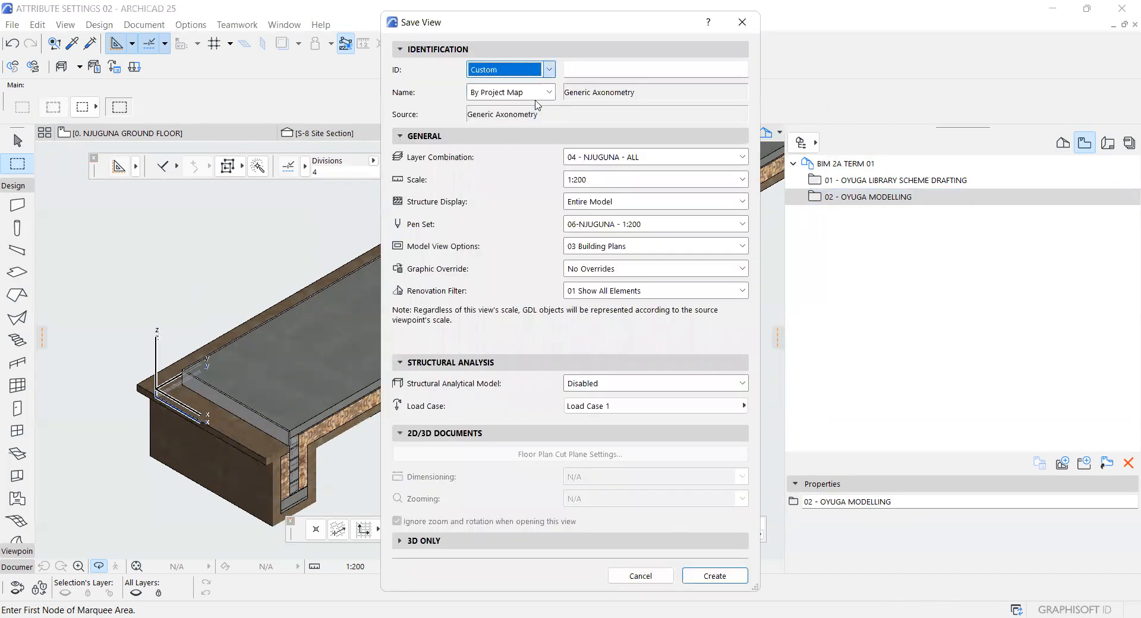
pyautogui.click(581, 77)
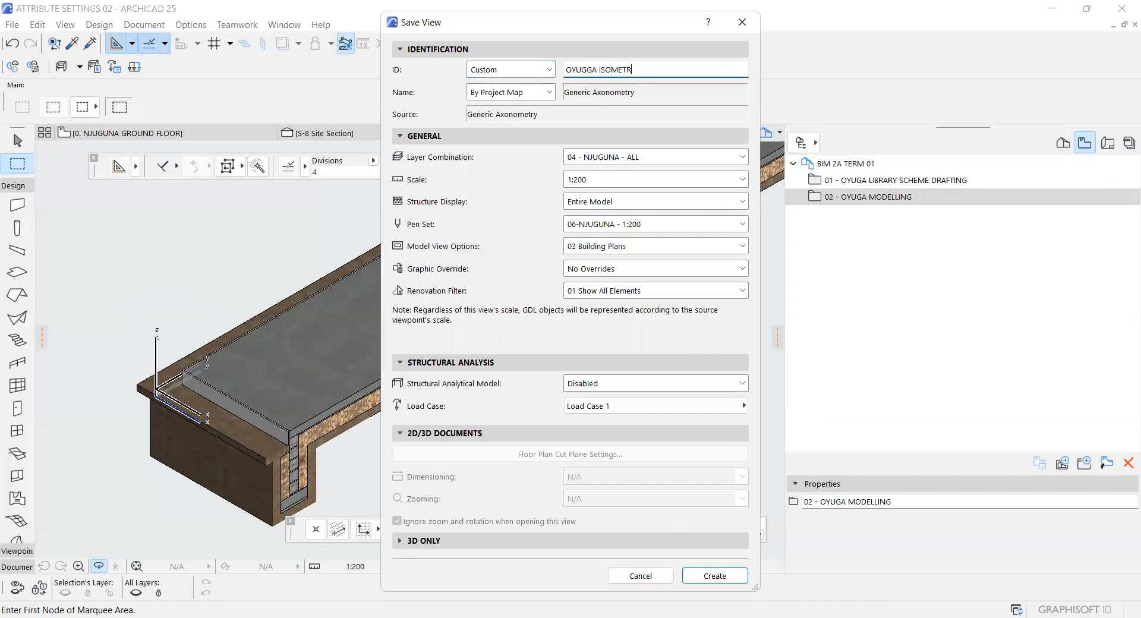
pyautogui.write('OYUGGA ISOMETRIC VIEW 01')
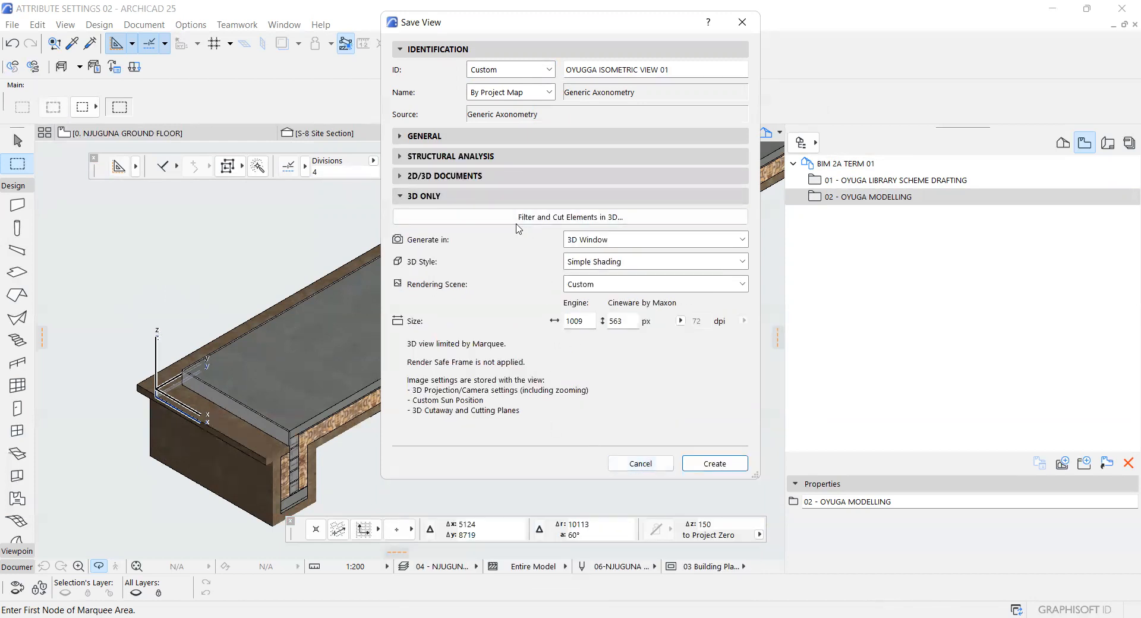
pyautogui.click(710, 469)
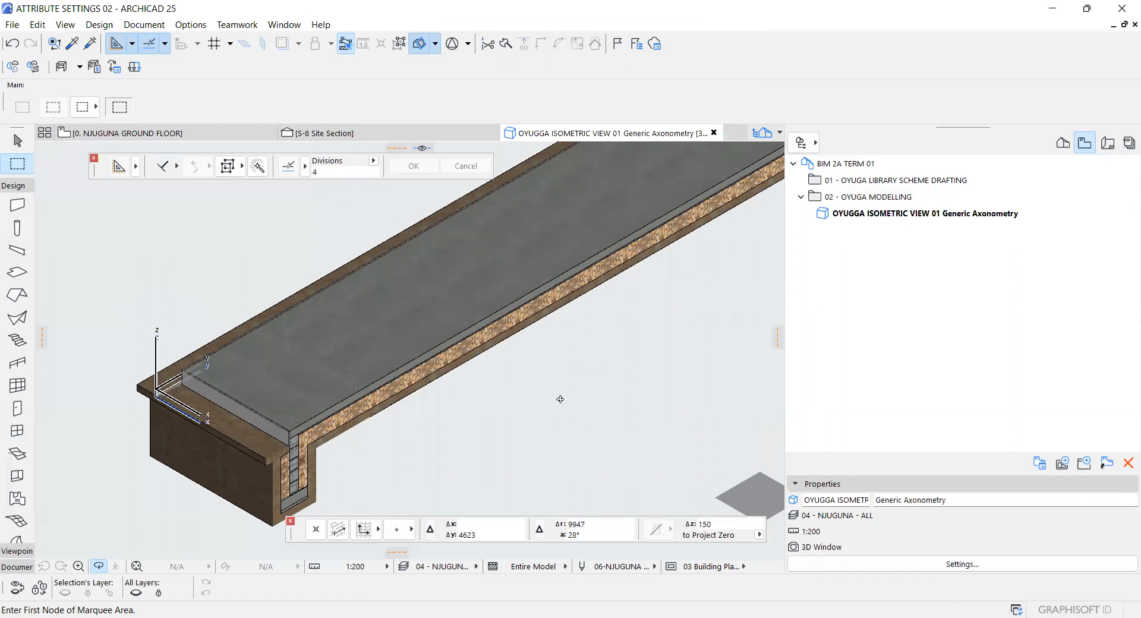
# Open the ground floor plan, turn off the trace reference and clear the marquee
pyautogui.moveTo(186, 136)
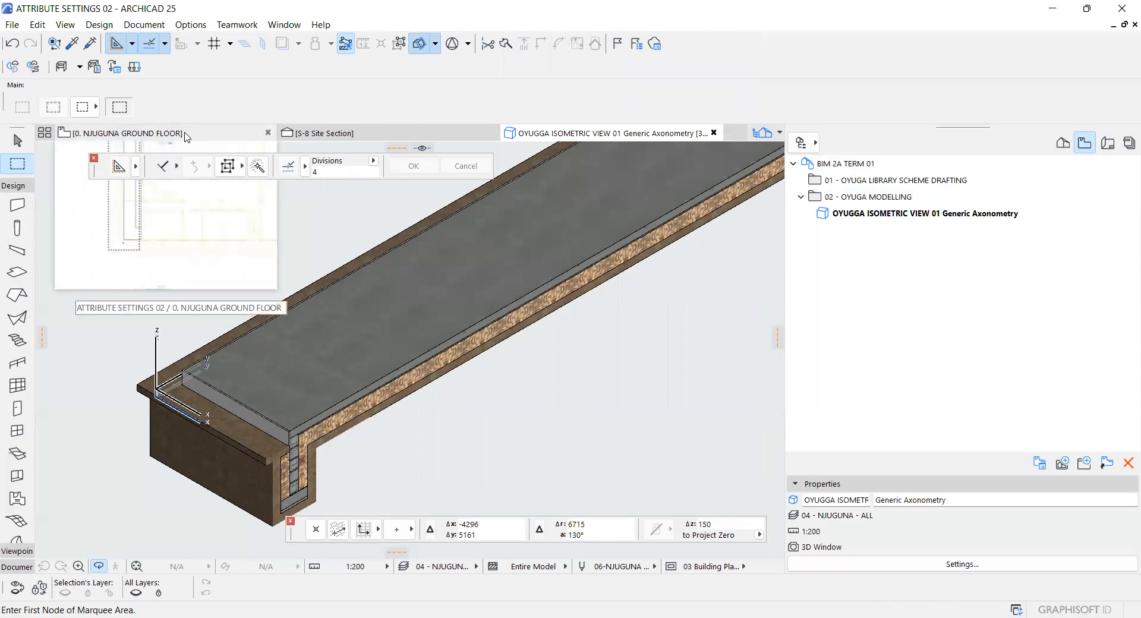
pyautogui.click(186, 136)
pyautogui.hotkey('alt', 'F2')
pyautogui.press('Escape')
pyautogui.scroll(-4, 291, 459)
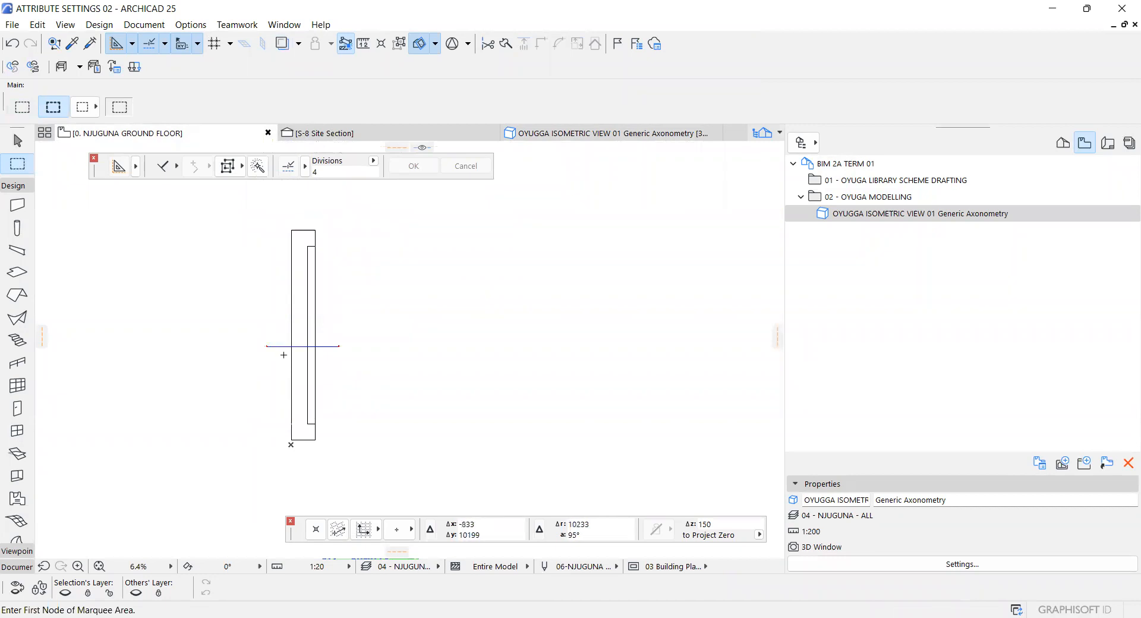
pyautogui.scroll(1, 416, 333)
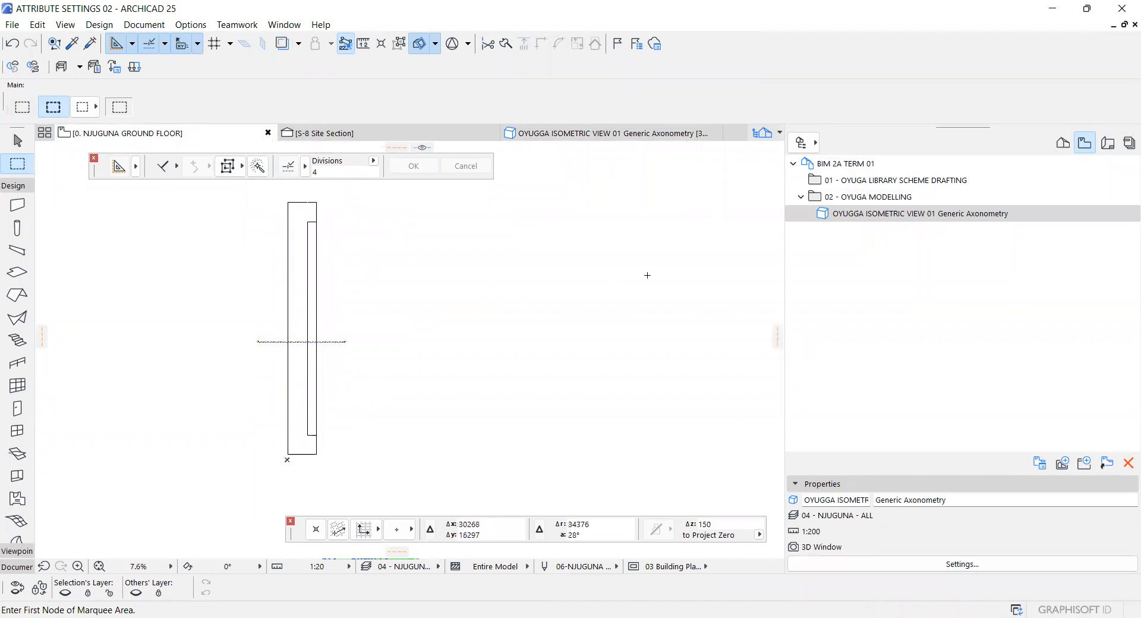
# Save the ground floor plan as a view in the 02 - OYUGA MODELLING folder with the custom ID OYUGA - PLAN
pyautogui.click(875, 197)
pyautogui.rightClick(874, 198)
pyautogui.press('Escape')
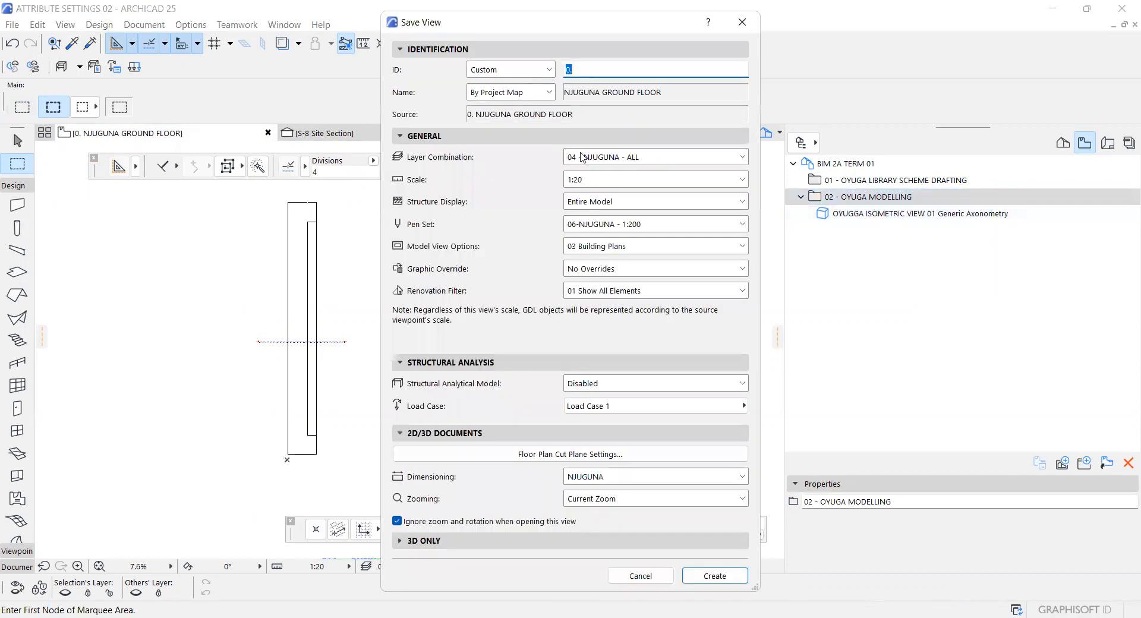
pyautogui.write('OYUGA - PLAN')
pyautogui.click(718, 576)
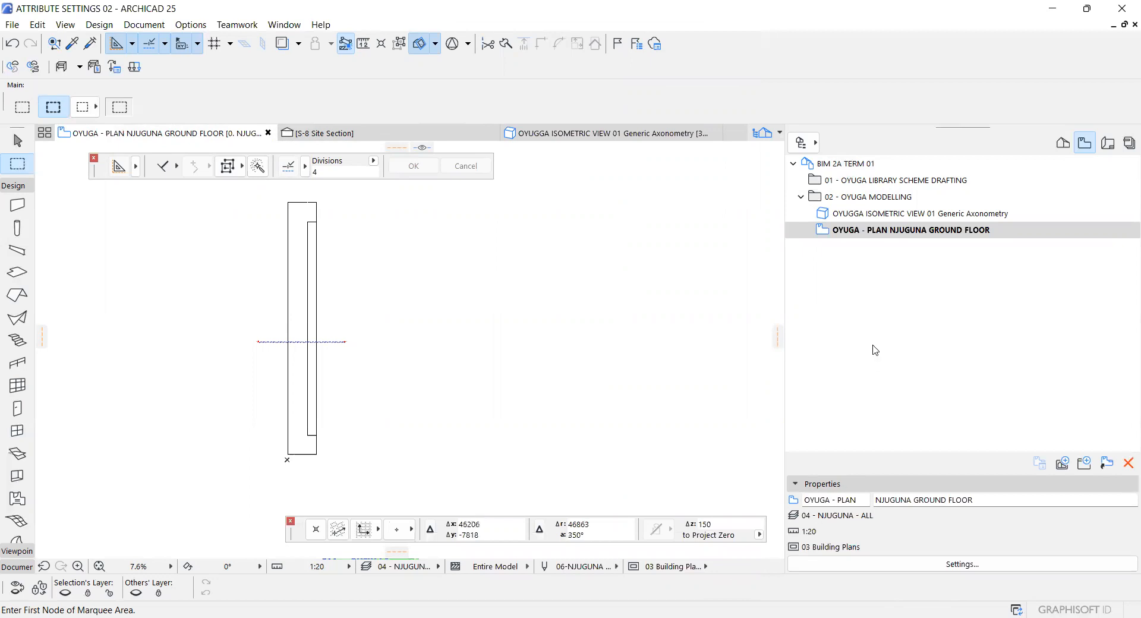
# Correct the isometric view's custom ID in the view map to OYUGA ISOMETRIC VIEW 01
pyautogui.click(868, 214)
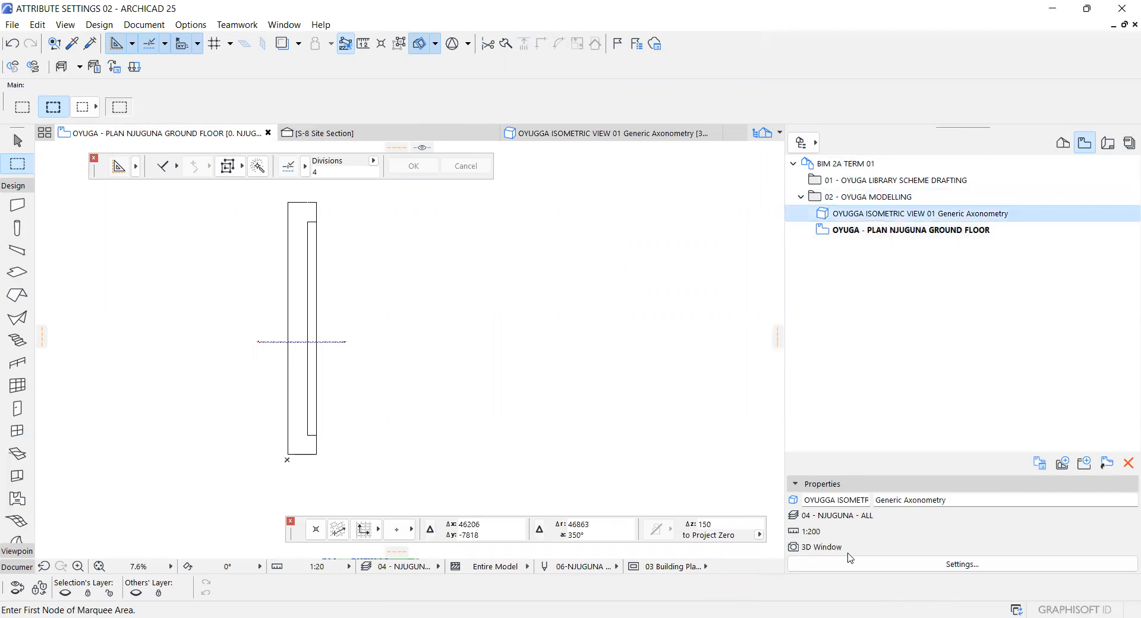
pyautogui.click(834, 501)
pyautogui.press('BackSpace')
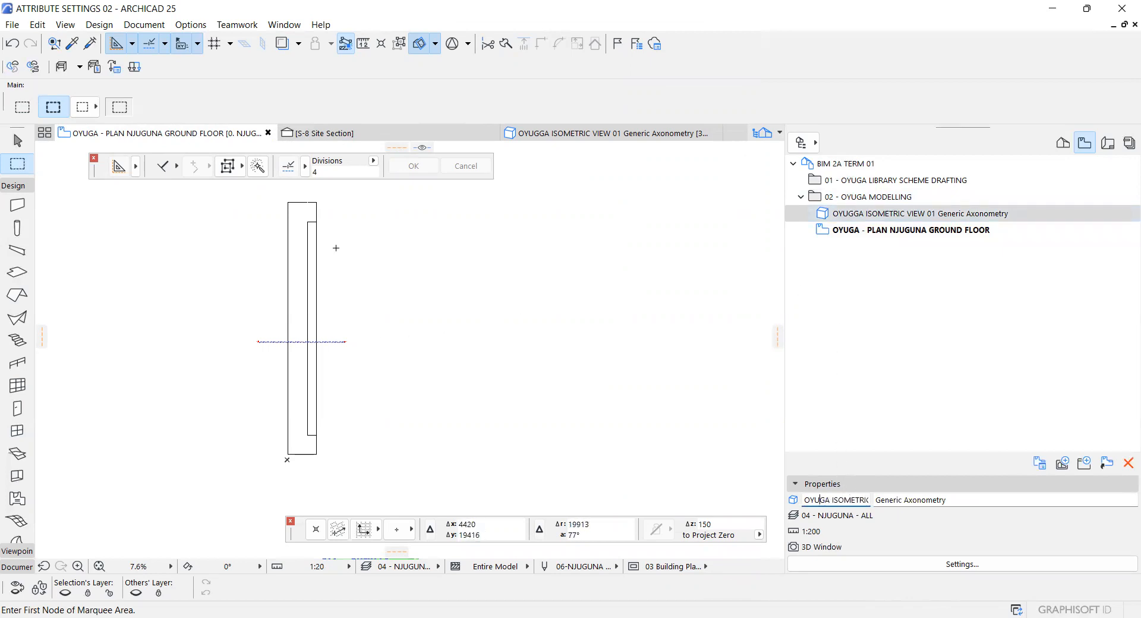
# Open the NJUGUNA 010 NJUGUNA LIB BASEMENT PLAN worksheet from the project map
pyautogui.click(1063, 143)
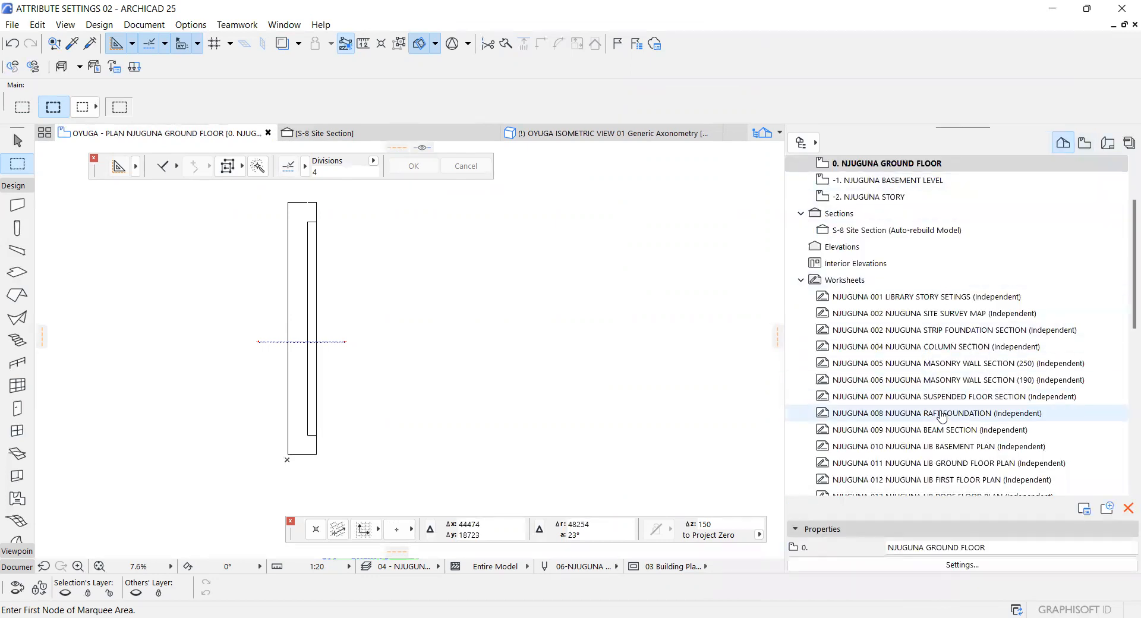
pyautogui.scroll(-1, 942, 408)
pyautogui.doubleClick(897, 363)
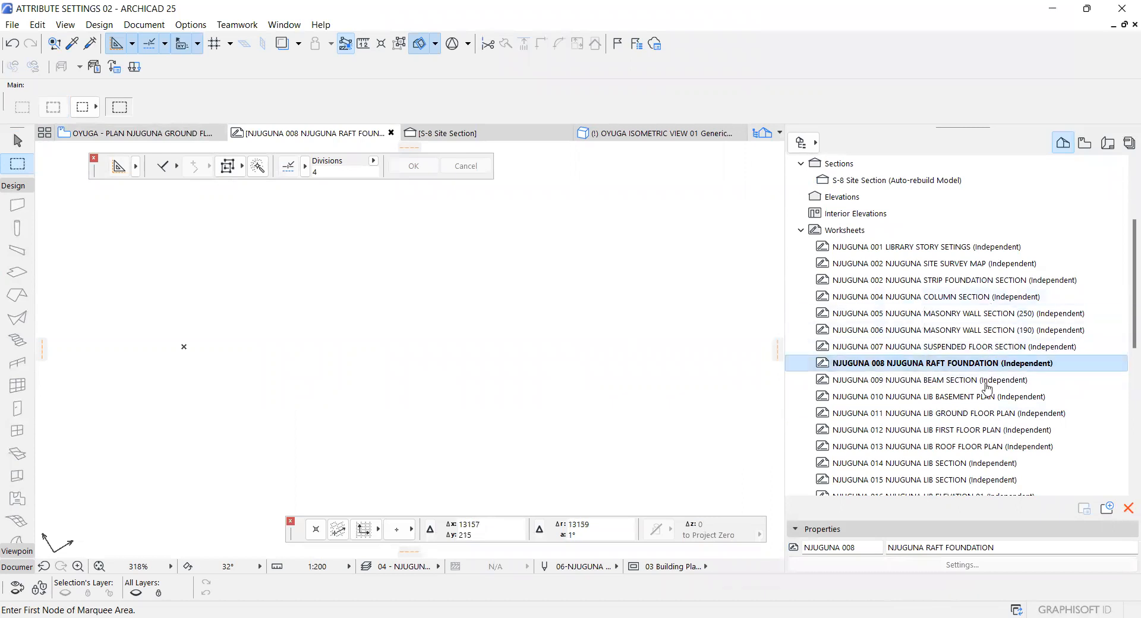
pyautogui.click(948, 398)
pyautogui.doubleClick(948, 399)
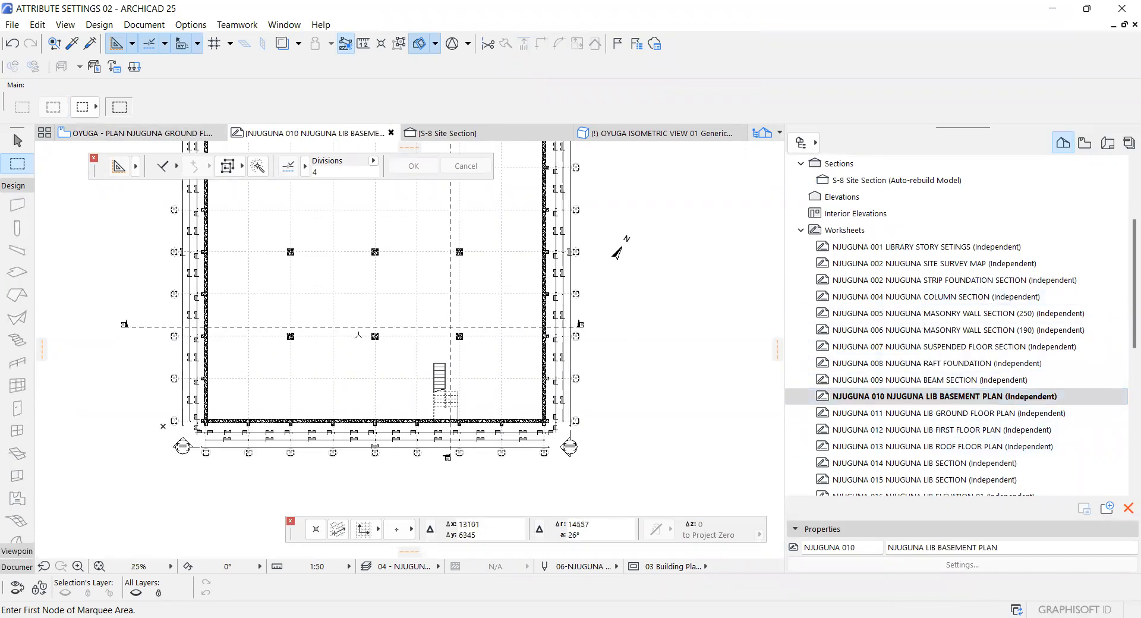
pyautogui.scroll(5, 204, 445)
pyautogui.scroll(1, 204, 445)
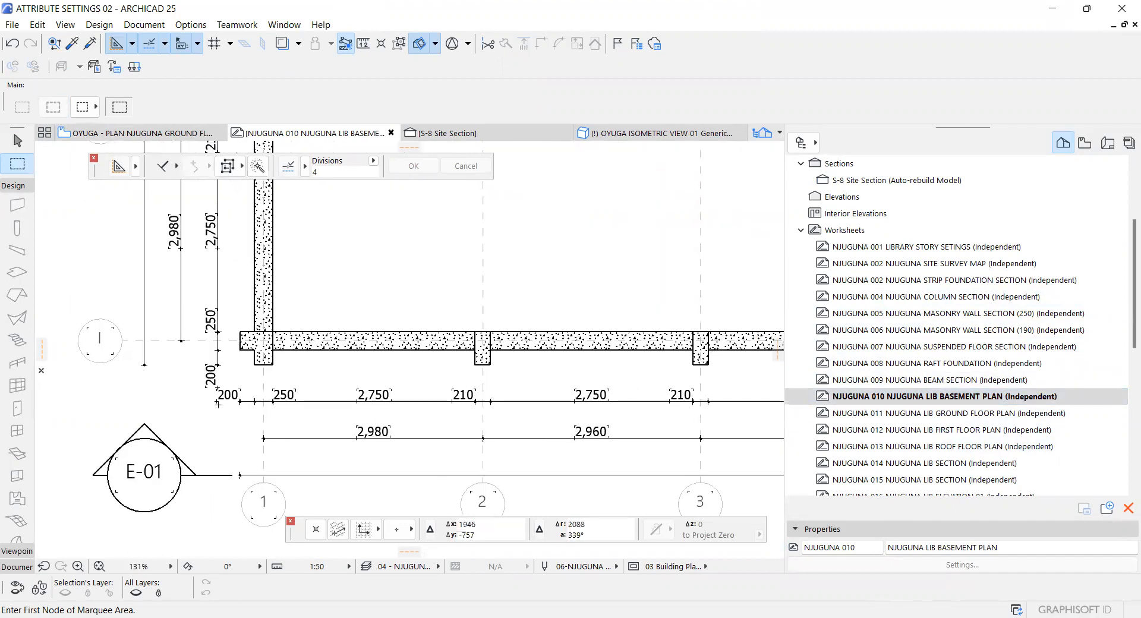
pyautogui.scroll(-2, 265, 290)
pyautogui.scroll(2, 321, 328)
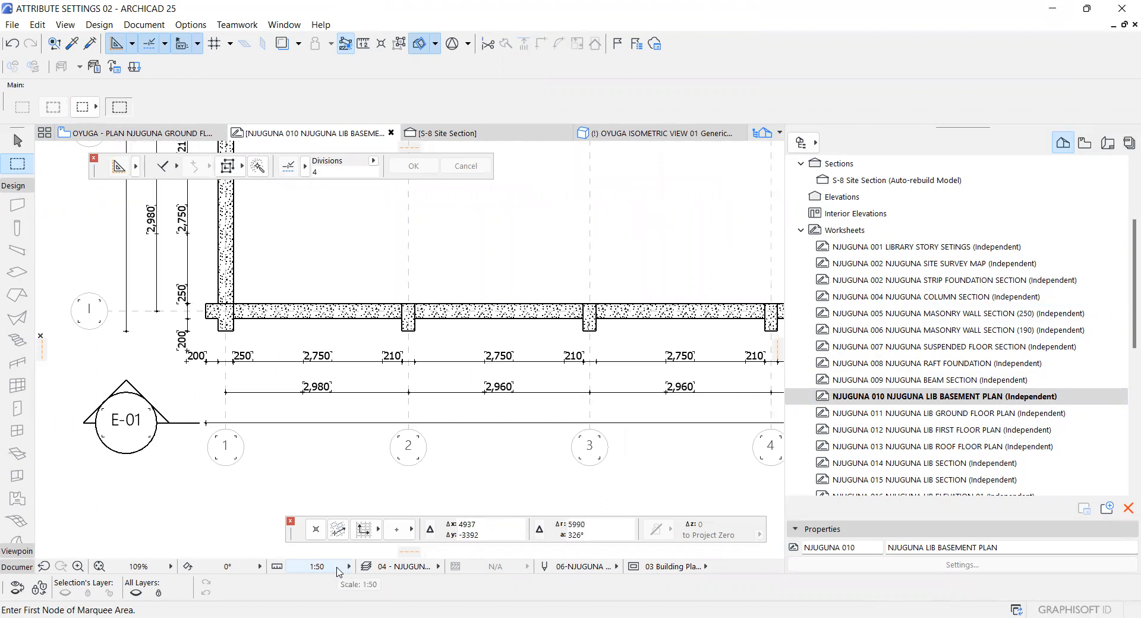
# Switch the basement plan worksheet's pen set to 08-NJUGUNA - 1:50
pyautogui.click(585, 568)
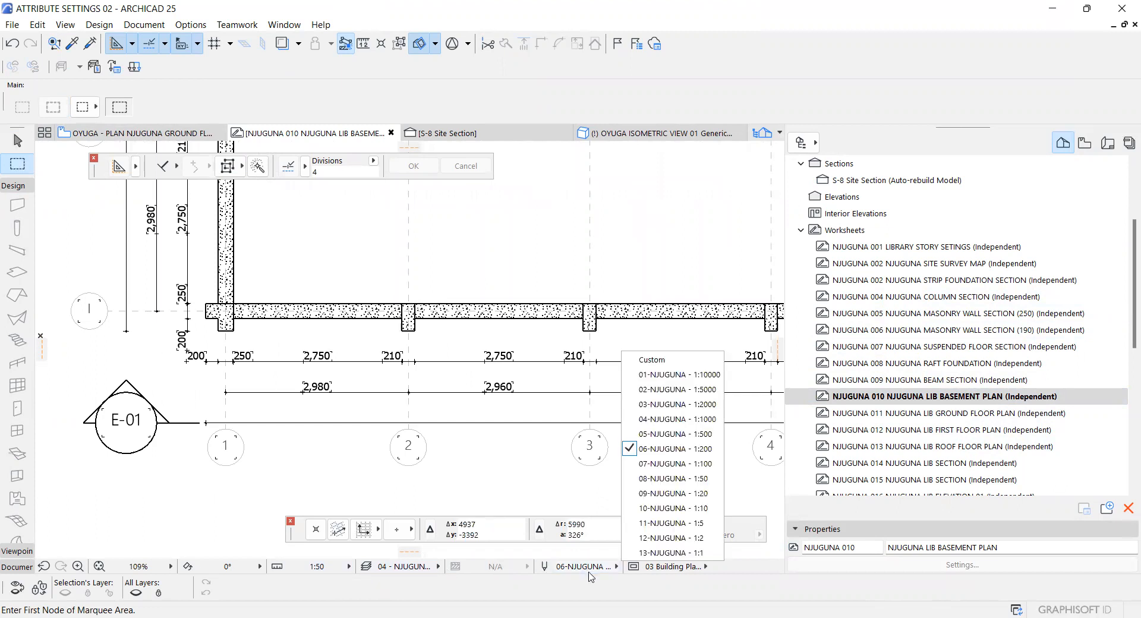
pyautogui.click(675, 478)
pyautogui.scroll(1, 242, 307)
pyautogui.scroll(1, 242, 308)
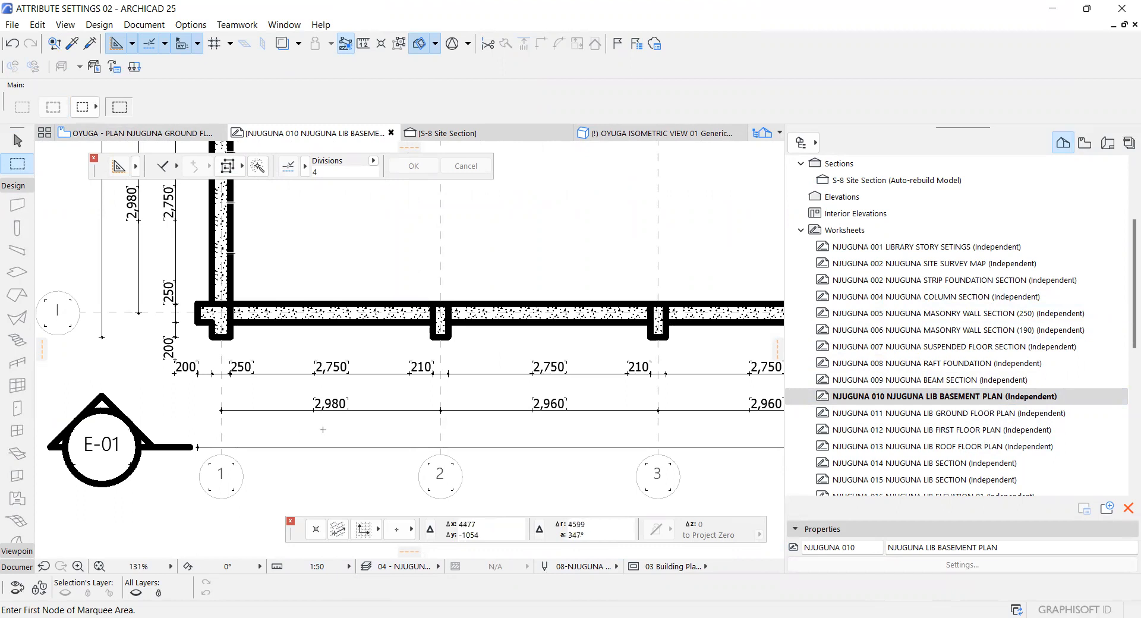
pyautogui.scroll(-4, 300, 301)
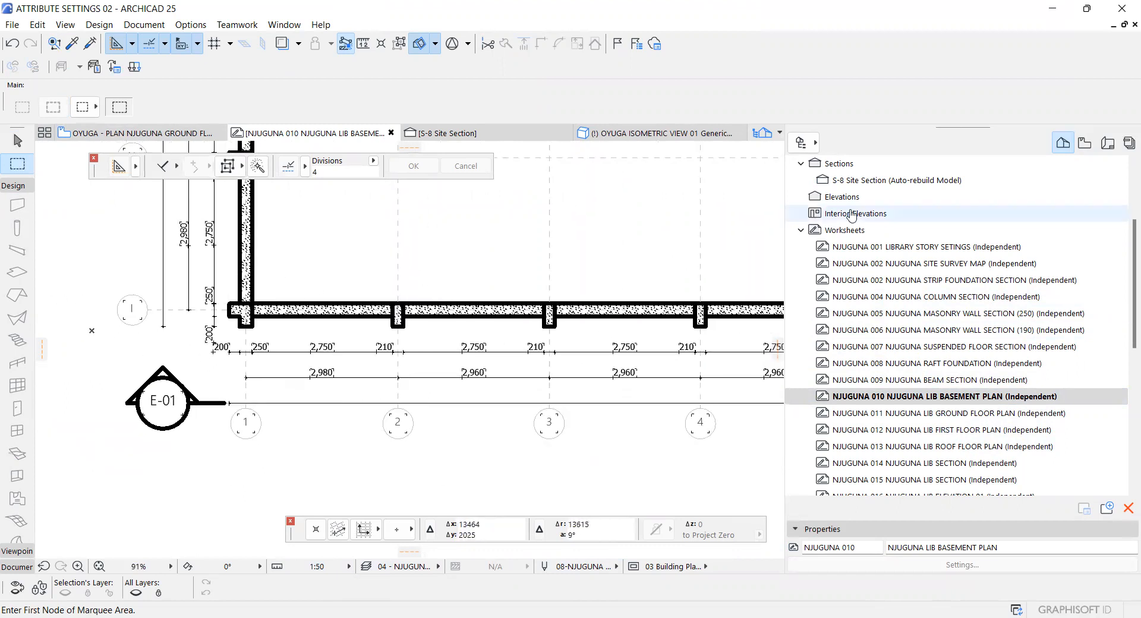
# Save the basement plan worksheet as a view in the 01 - OYUGA LIBRARY SCHEME DRAFTING folder, keeping the ID NJUGUNA 010
pyautogui.click(1084, 142)
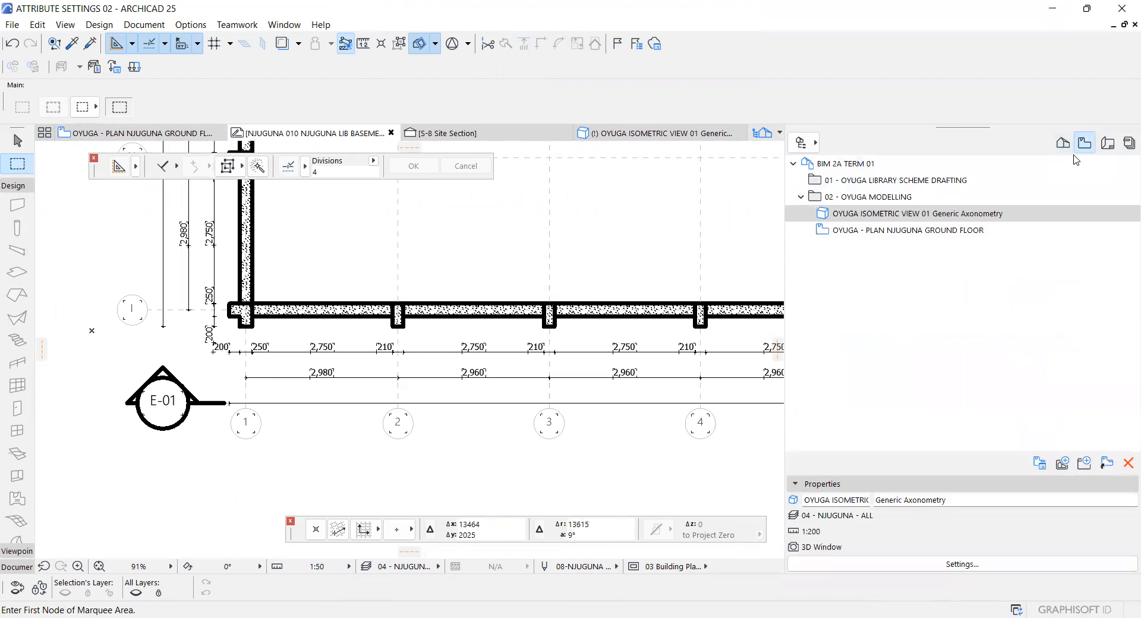
pyautogui.click(878, 185)
pyautogui.rightClick(886, 185)
pyautogui.press('Escape')
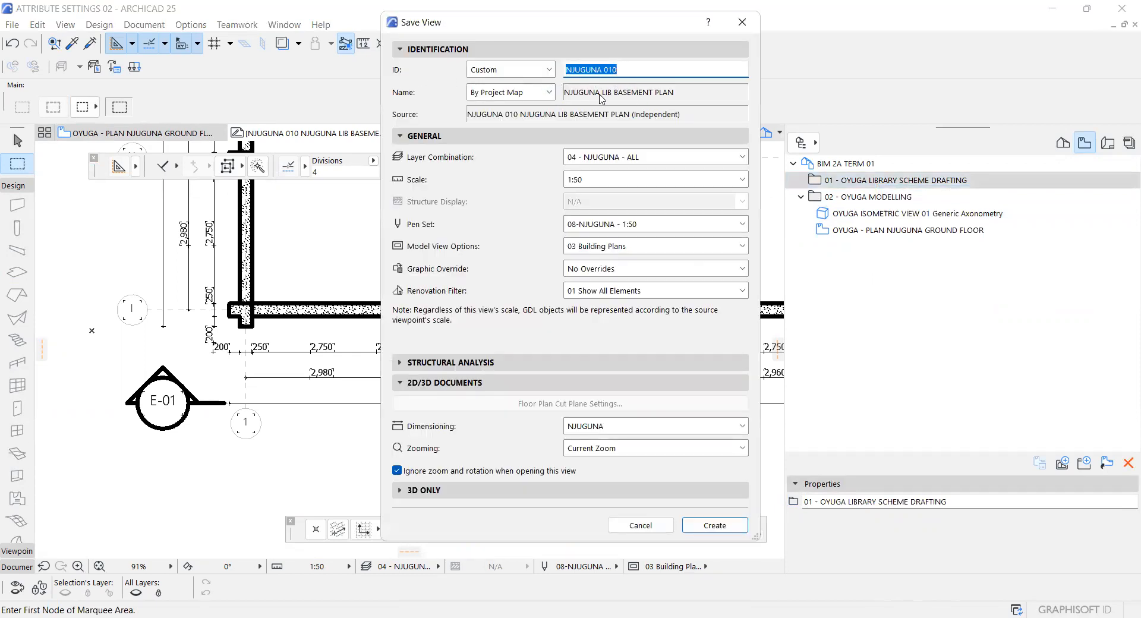
pyautogui.click(721, 524)
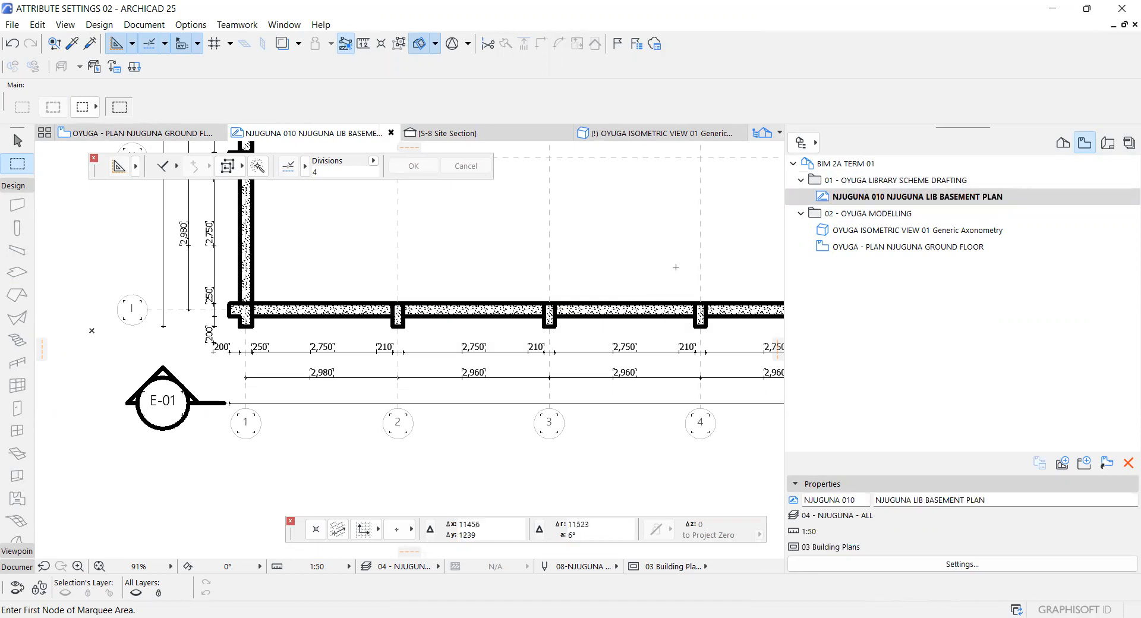
# Check the saved views by opening the isometric view, the ground floor plan and the basement plan in turn
pyautogui.doubleClick(885, 232)
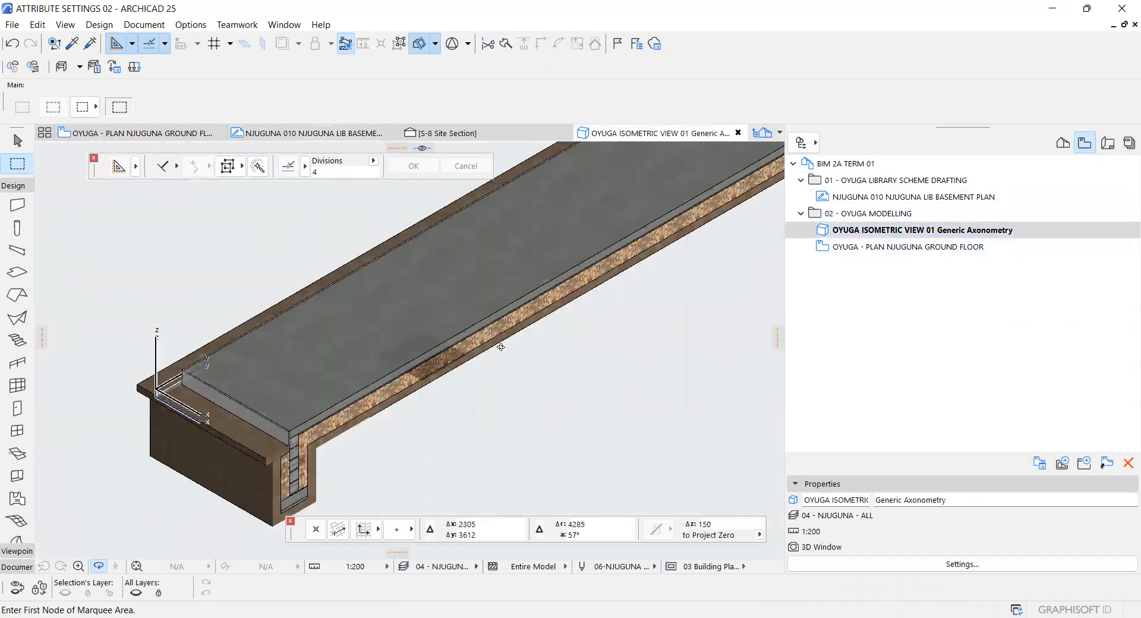
pyautogui.doubleClick(872, 249)
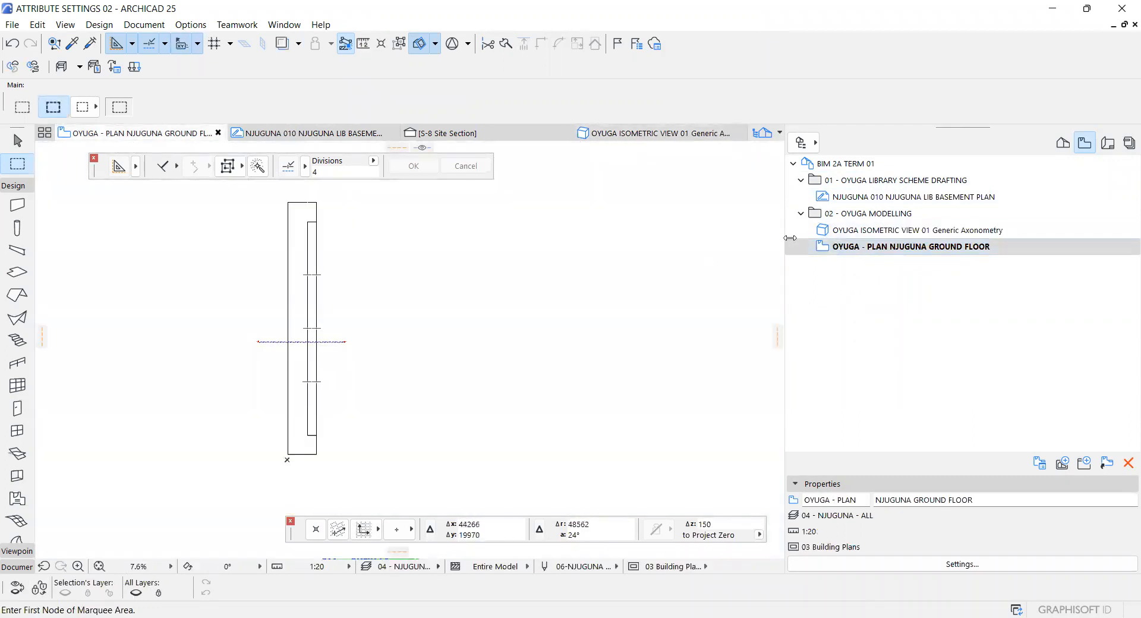
pyautogui.doubleClick(879, 199)
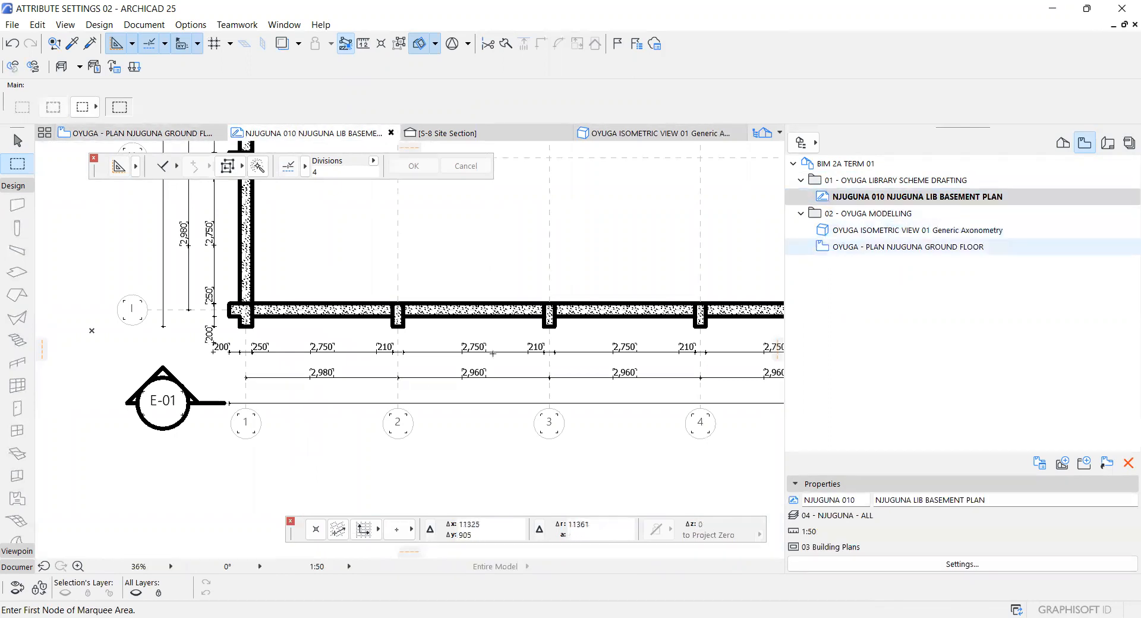